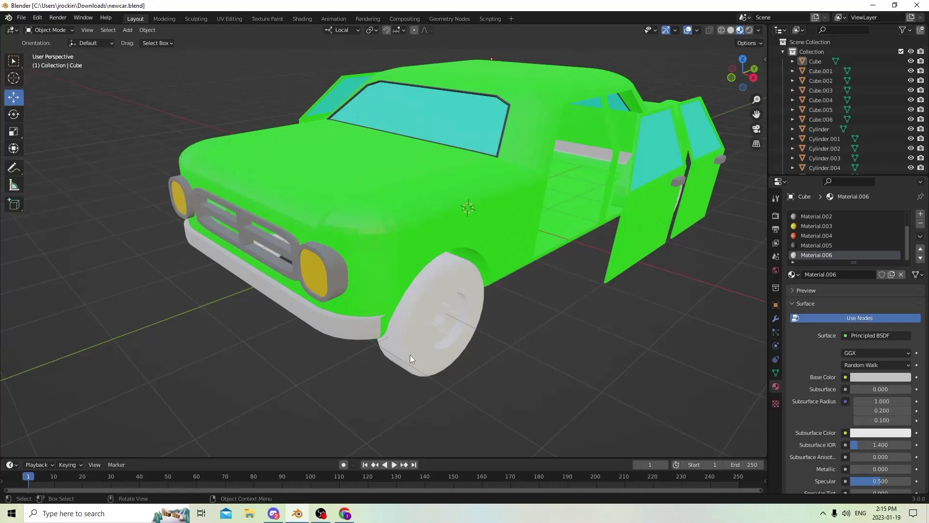
# Inspect the car's front end and its uncoloured front wheel from several angles
pyautogui.scroll(3, 411, 350)
pyautogui.scroll(-5, 431, 244)
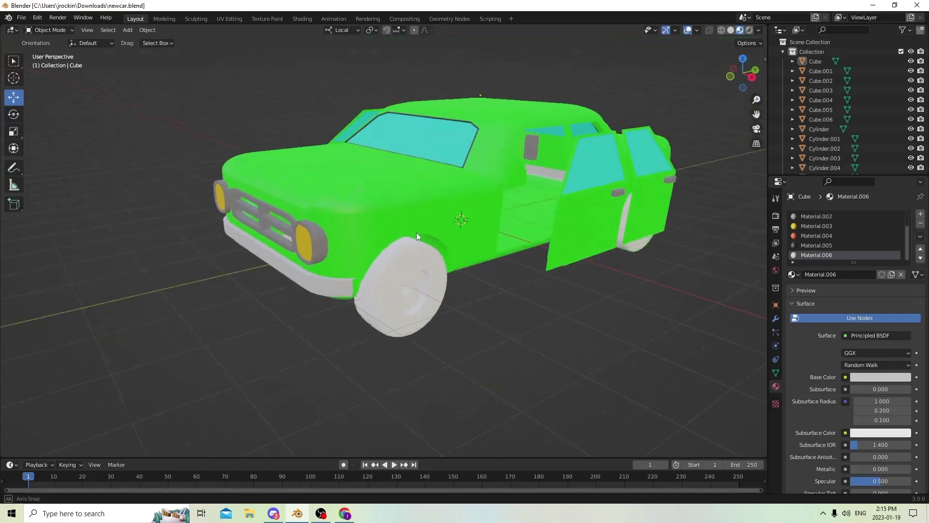
pyautogui.moveTo(417, 232); pyautogui.dragTo(413, 227, button='middle')
pyautogui.scroll(2, 490, 272)
pyautogui.moveTo(490, 270); pyautogui.dragTo(467, 293, button='middle')
pyautogui.scroll(1, 480, 287)
pyautogui.scroll(-1, 480, 288)
pyautogui.press('Tab')
pyautogui.scroll(2, 481, 281)
pyautogui.press('Tab')
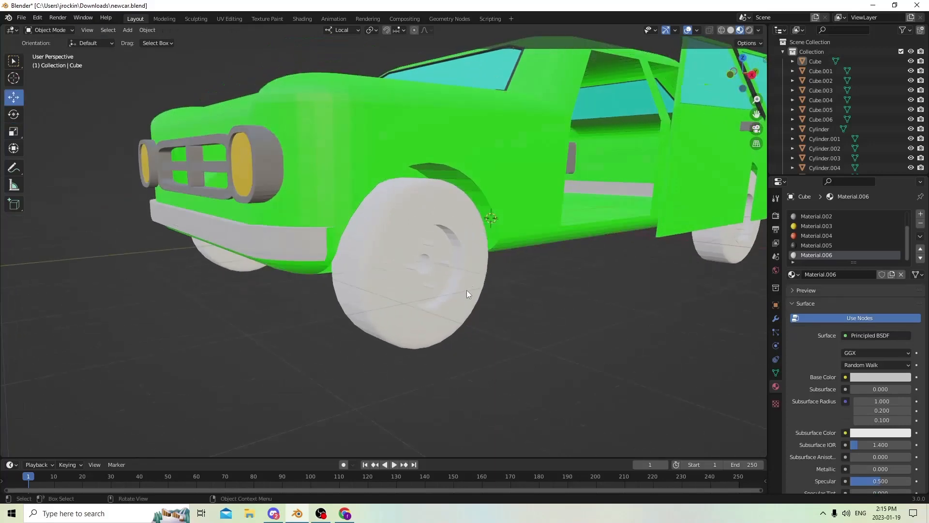
# Give the uncoloured left front wheel a new material with a near-black base colour
pyautogui.click(463, 292)
pyautogui.press('Tab')
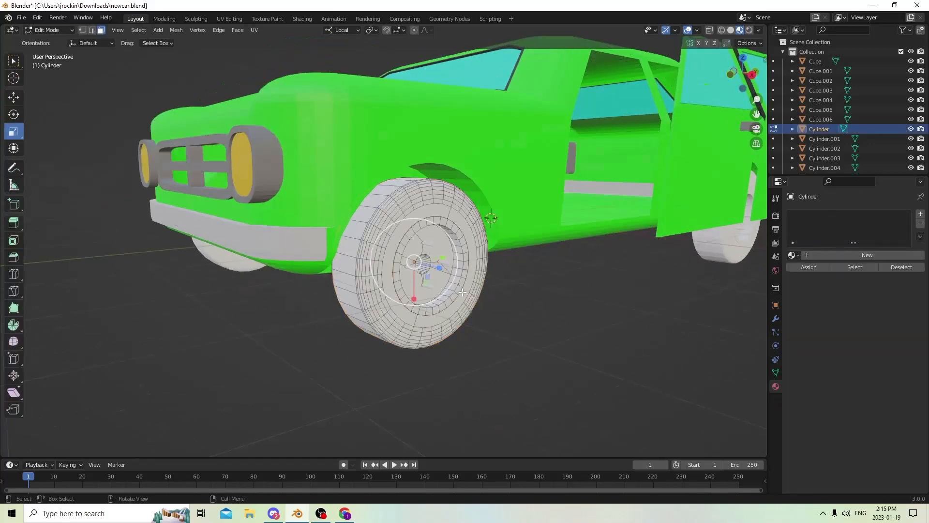
pyautogui.click(576, 326)
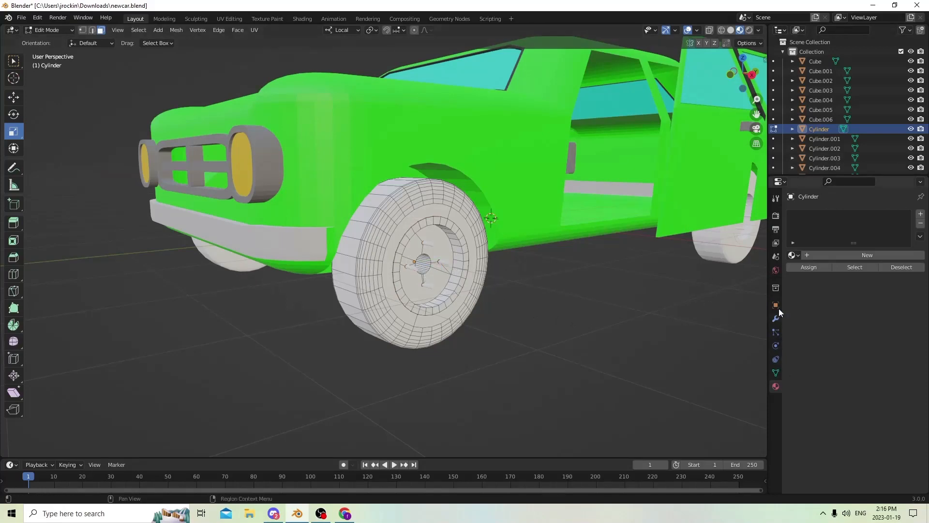
pyautogui.click(869, 254)
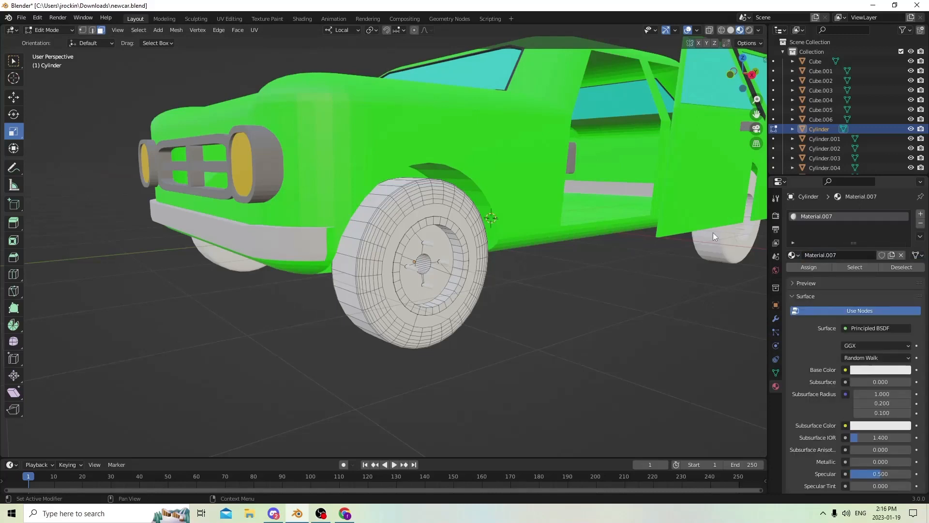
pyautogui.click(862, 371)
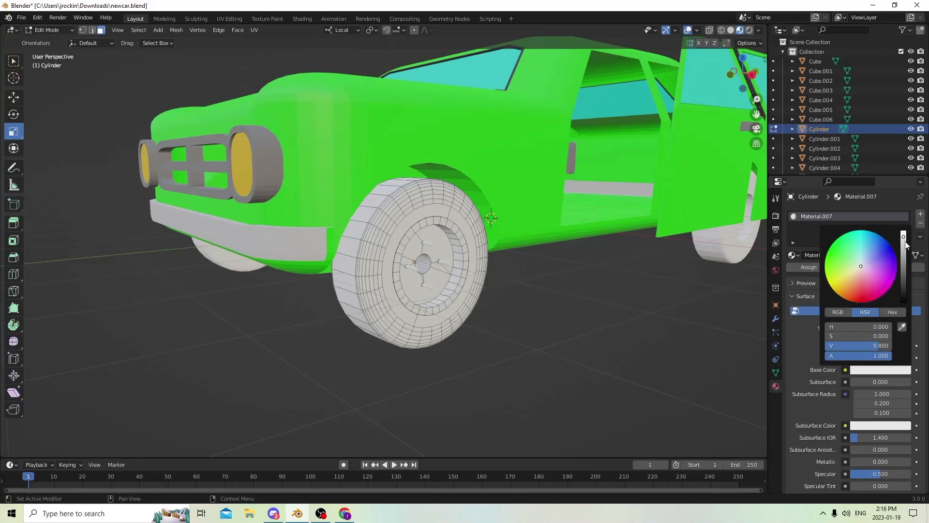
pyautogui.moveTo(904, 242); pyautogui.dragTo(904, 292)
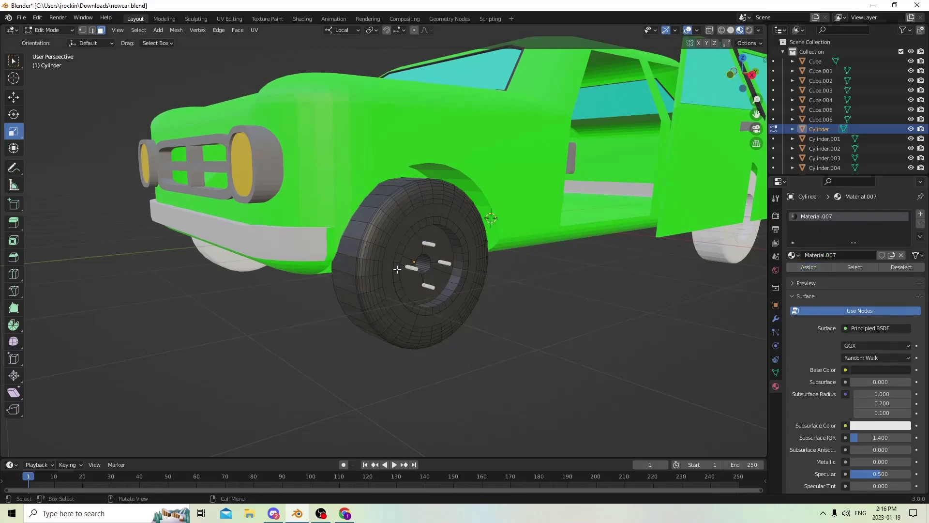
# Select the wheel's rim faces bounded by the seam and assign them a second material with a grey base colour of value 0.240
pyautogui.hotkey('ctrl', 'l')
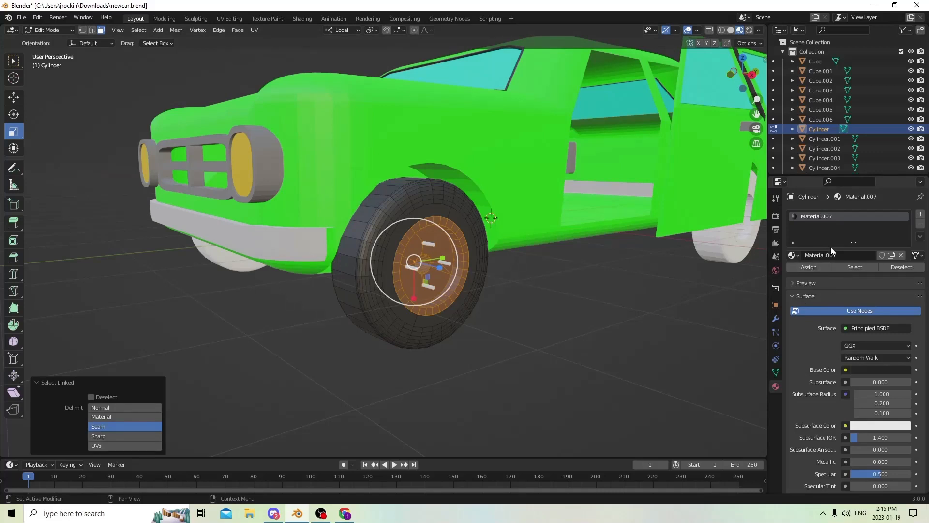
pyautogui.click(920, 214)
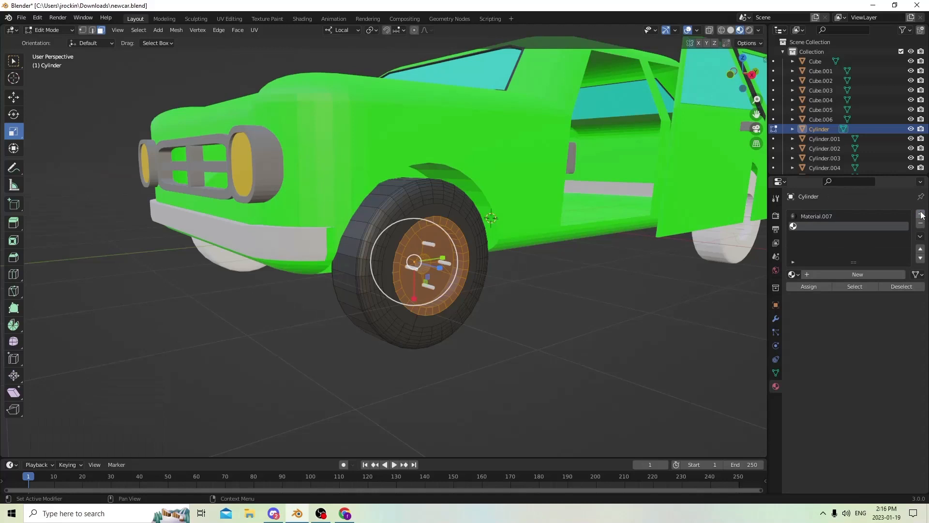
pyautogui.click(853, 274)
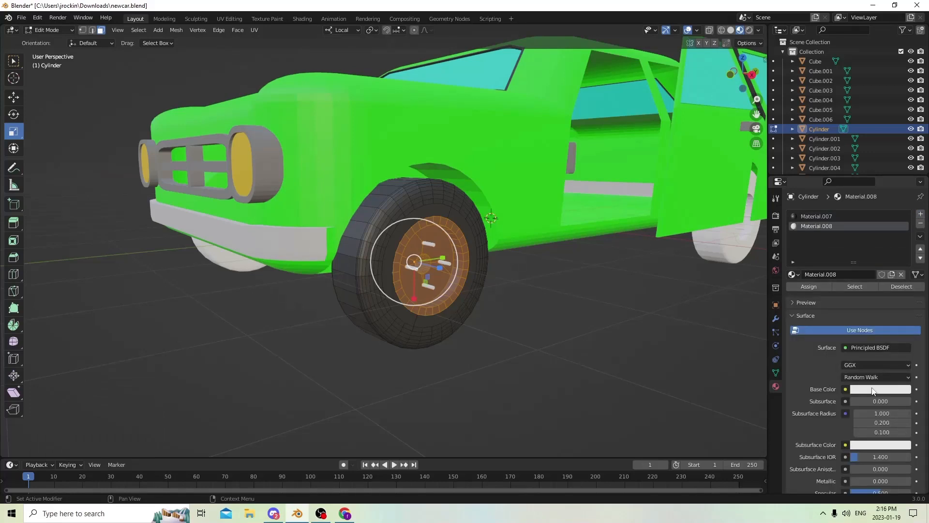
pyautogui.click(874, 390)
pyautogui.moveTo(904, 260); pyautogui.dragTo(903, 284)
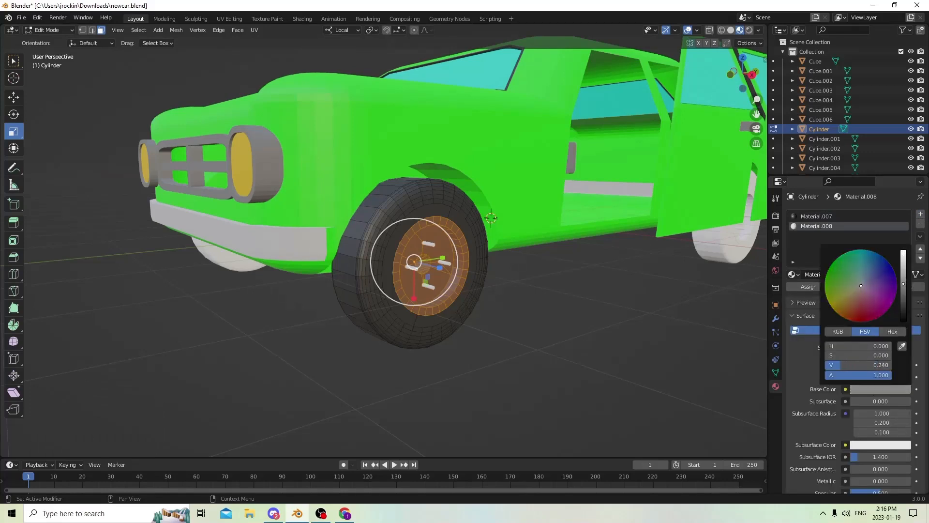
pyautogui.click(808, 286)
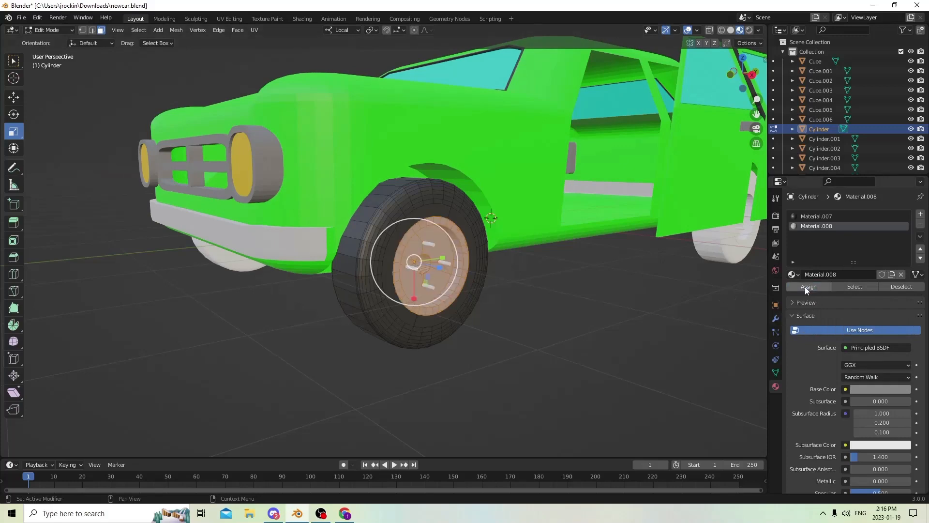
pyautogui.click(593, 315)
pyautogui.press('Tab')
# Give the front wheel on the opposite side of the car a new material with a near-black base colour
pyautogui.moveTo(175, 368); pyautogui.dragTo(411, 344, button='middle')
pyautogui.click(472, 315)
pyautogui.moveTo(471, 316)
pyautogui.mouseDown(button='middle')
pyautogui.moveTo(500, 343)
pyautogui.moveTo(486, 322)
pyautogui.mouseUp(button='middle')
pyautogui.scroll(1, 487, 322)
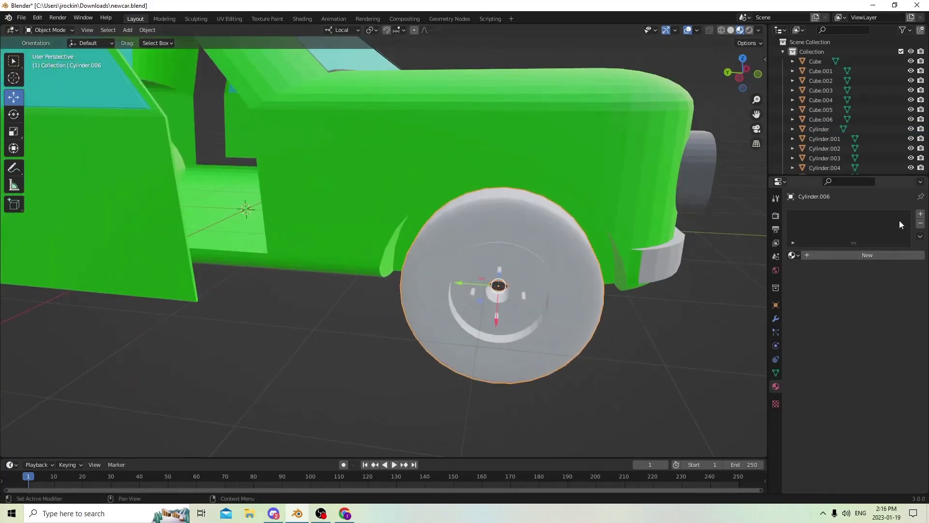
pyautogui.click(921, 214)
pyautogui.click(869, 254)
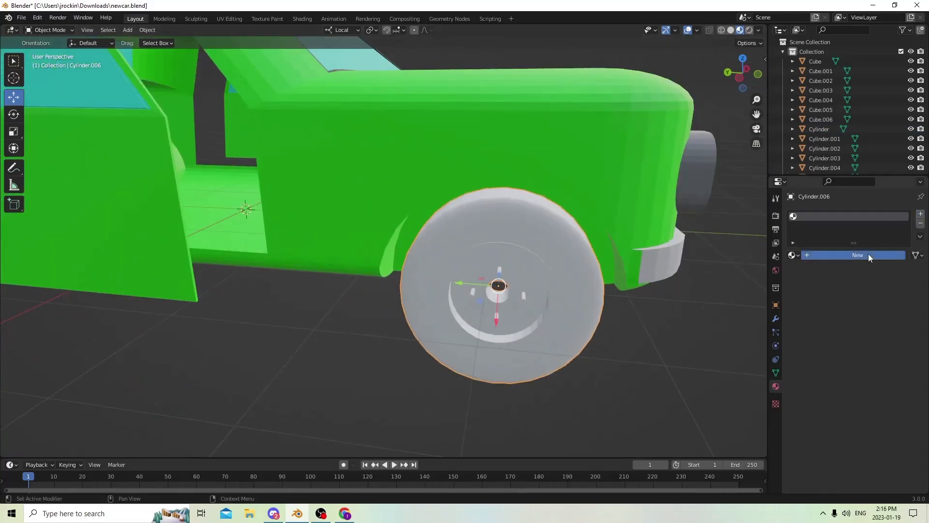
pyautogui.click(899, 357)
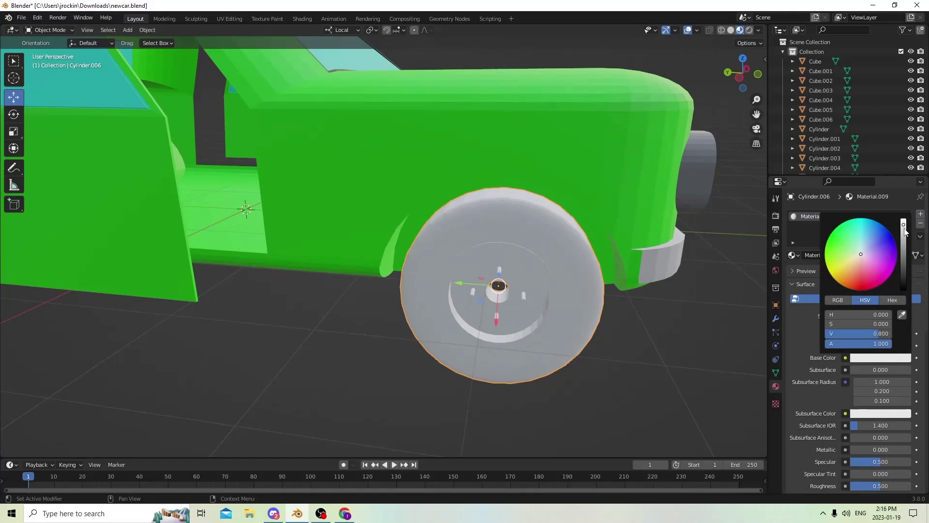
pyautogui.moveTo(903, 227); pyautogui.dragTo(903, 283)
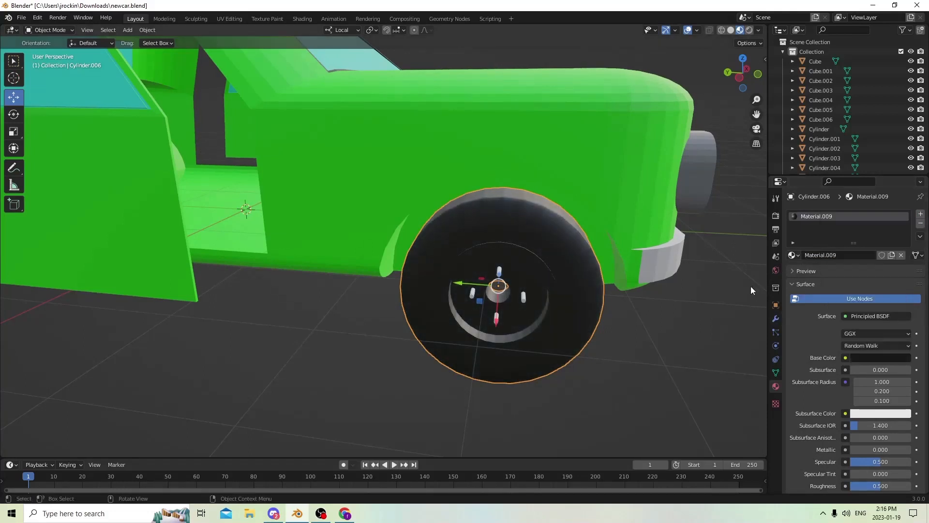
# Select this wheel's seam-bounded rim faces and assign them a second new material with a grey base colour
pyautogui.press('Tab')
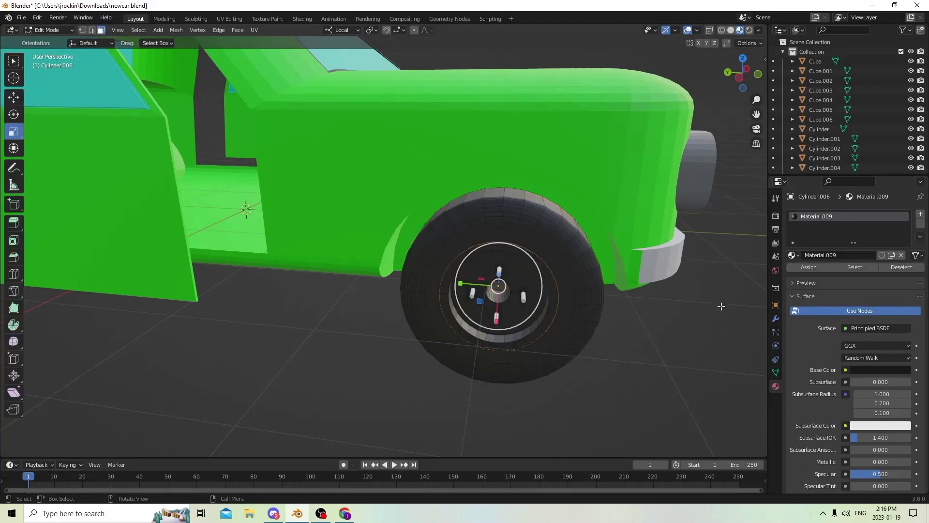
pyautogui.click(662, 330)
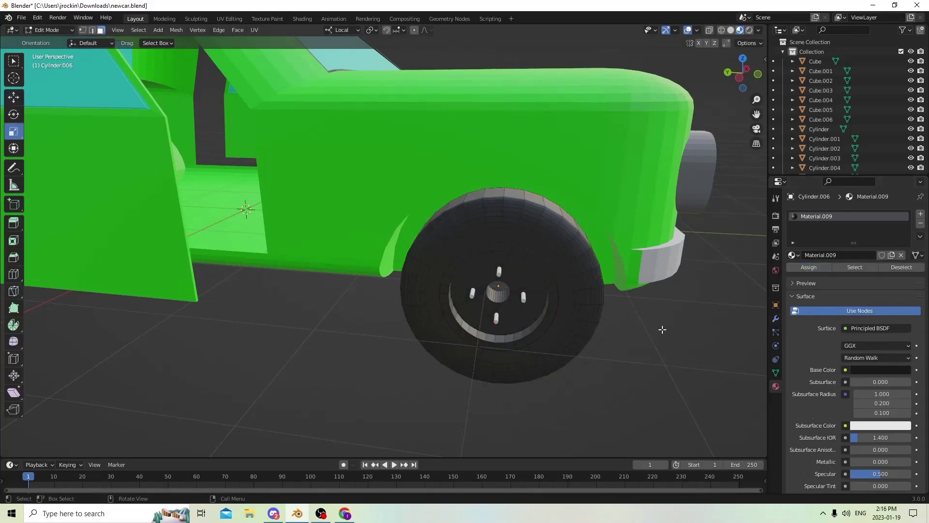
pyautogui.press('l')
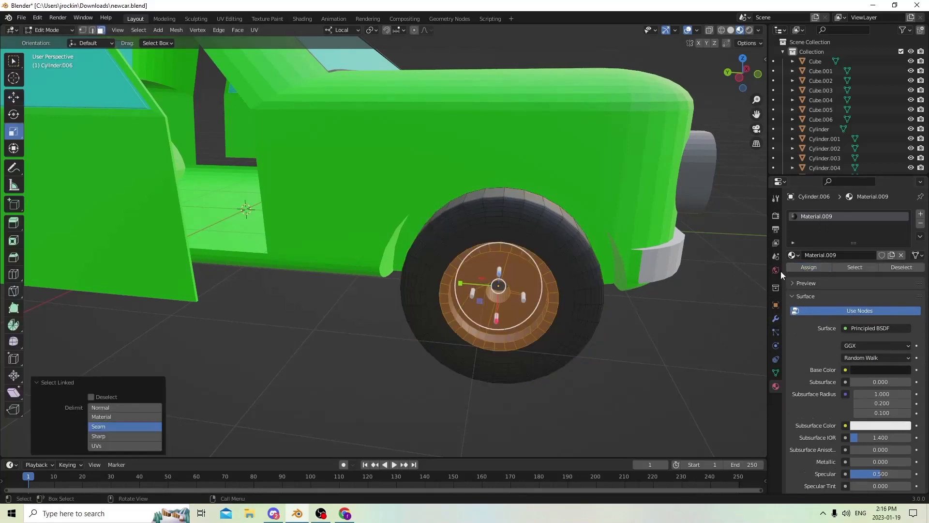
pyautogui.click(921, 214)
pyautogui.click(824, 272)
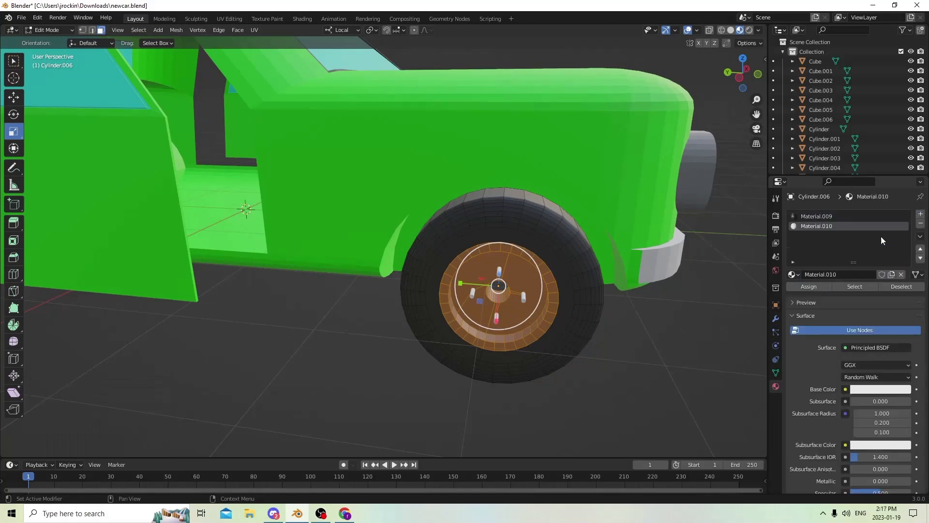
pyautogui.click(871, 390)
pyautogui.moveTo(906, 257); pyautogui.dragTo(903, 287)
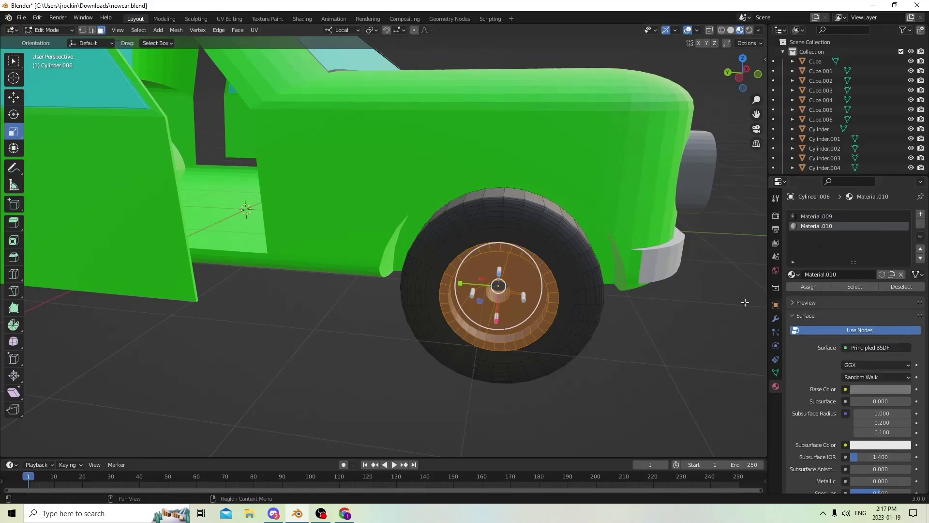
# Give the rear wheel on the same side of the car a new material with a near-black base colour
pyautogui.scroll(-5, 650, 335)
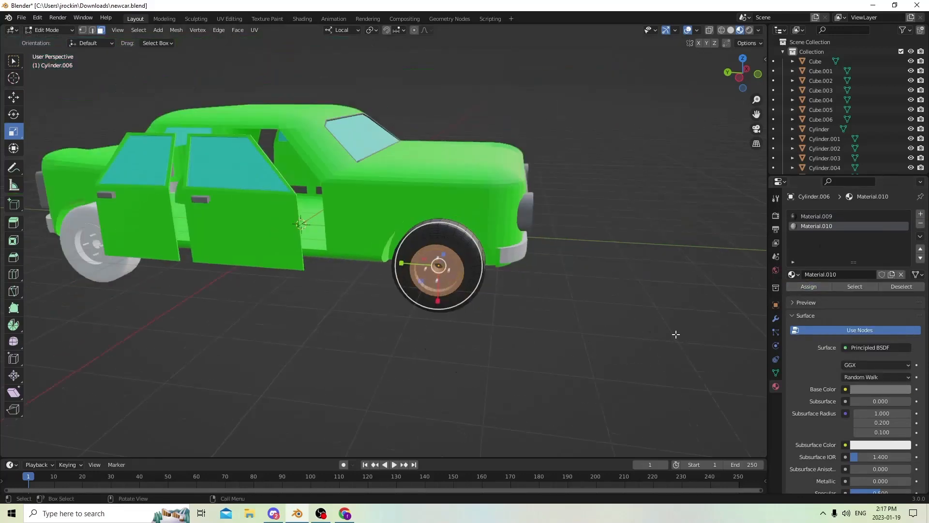
pyautogui.moveTo(675, 333); pyautogui.dragTo(649, 321, button='middle')
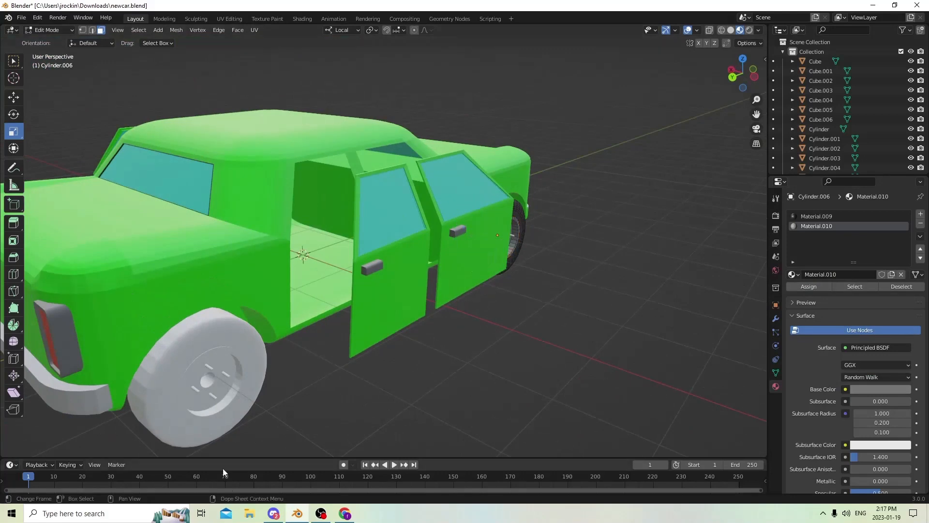
pyautogui.scroll(1, 172, 411)
pyautogui.moveTo(171, 411); pyautogui.dragTo(212, 381, button='middle')
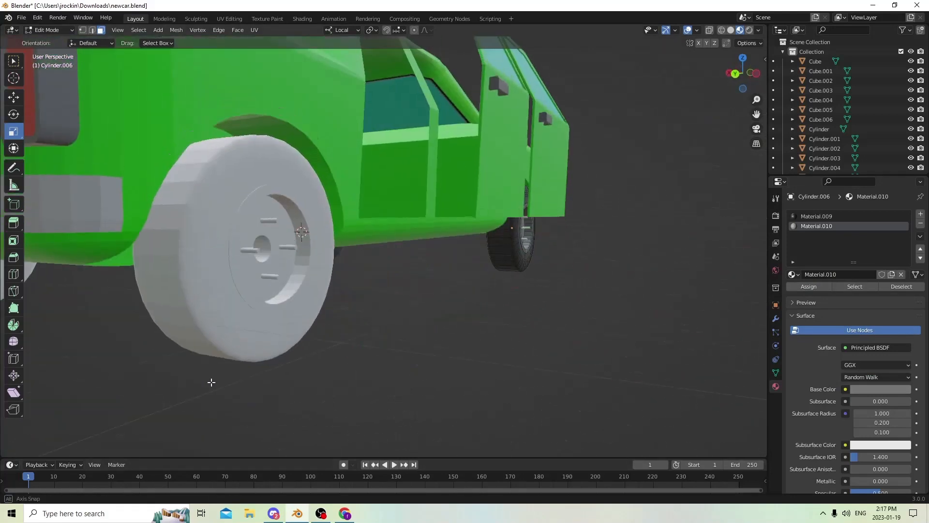
pyautogui.scroll(-1, 226, 317)
pyautogui.moveTo(226, 318); pyautogui.dragTo(213, 349, button='middle')
pyautogui.press('Tab')
pyautogui.click(303, 367)
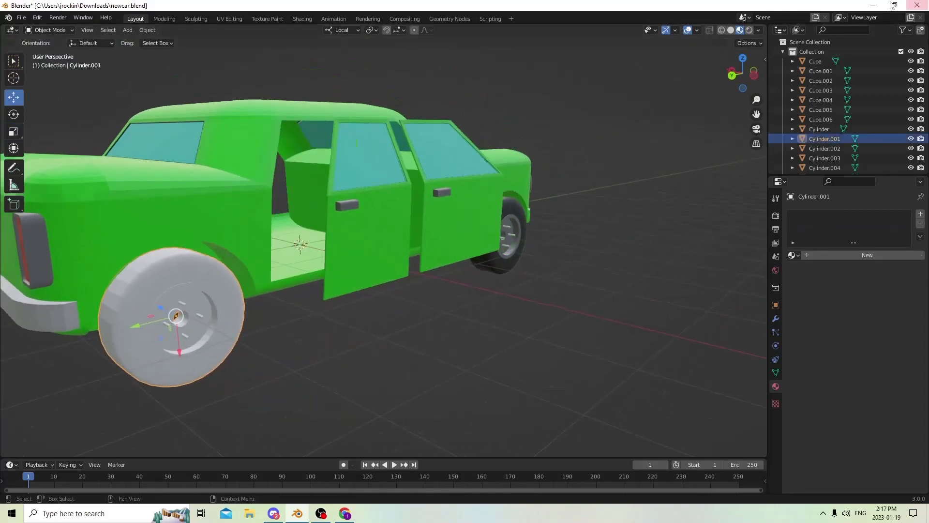
pyautogui.moveTo(595, 145); pyautogui.dragTo(645, 160, button='middle')
pyautogui.scroll(2, 547, 175)
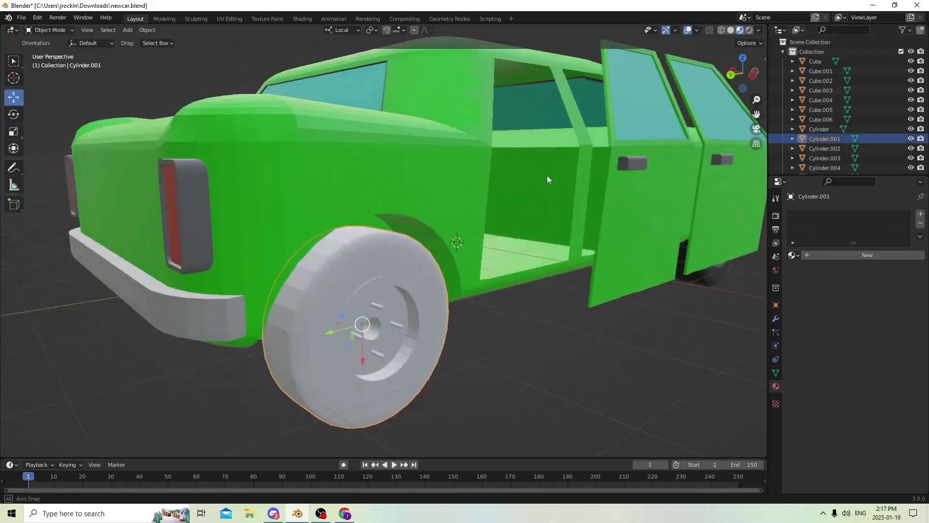
pyautogui.moveTo(547, 176); pyautogui.dragTo(537, 172, button='middle')
pyautogui.press('Tab')
pyautogui.moveTo(445, 248); pyautogui.dragTo(437, 243, button='middle')
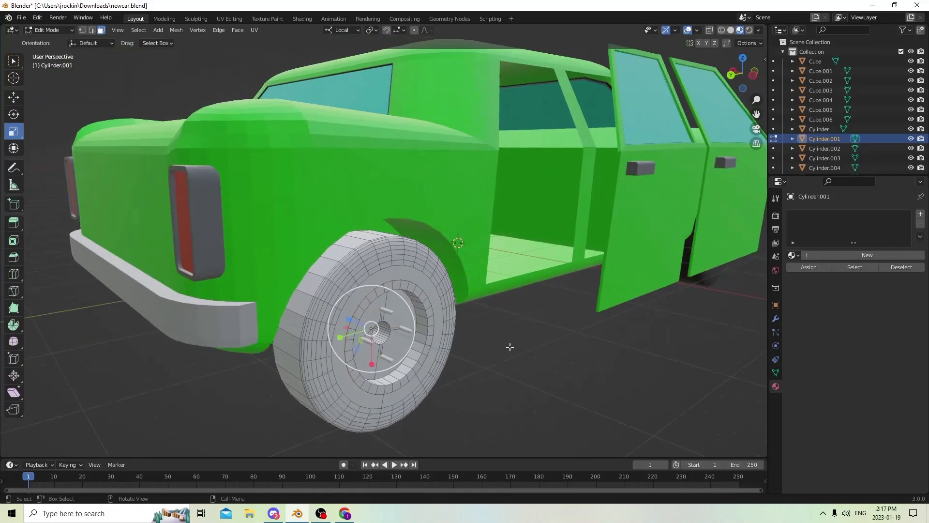
pyautogui.moveTo(511, 348); pyautogui.dragTo(397, 319, button='middle')
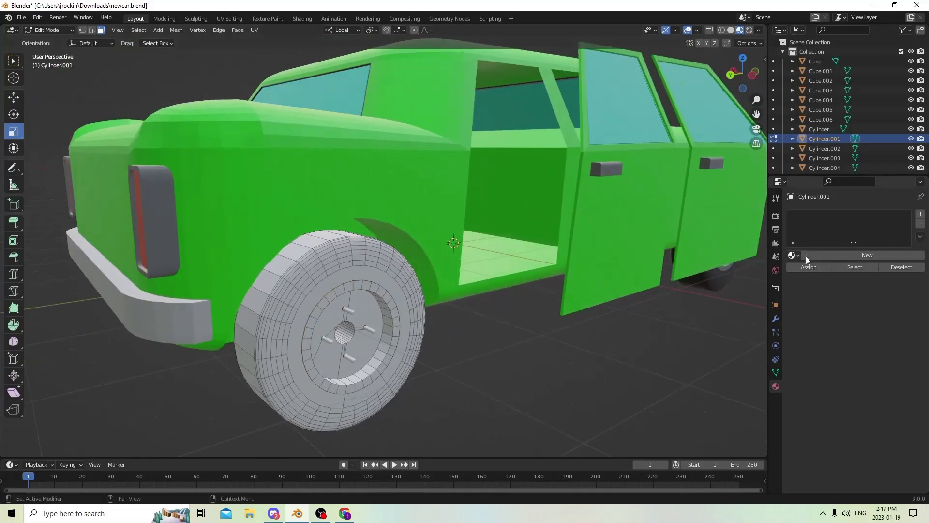
pyautogui.click(872, 253)
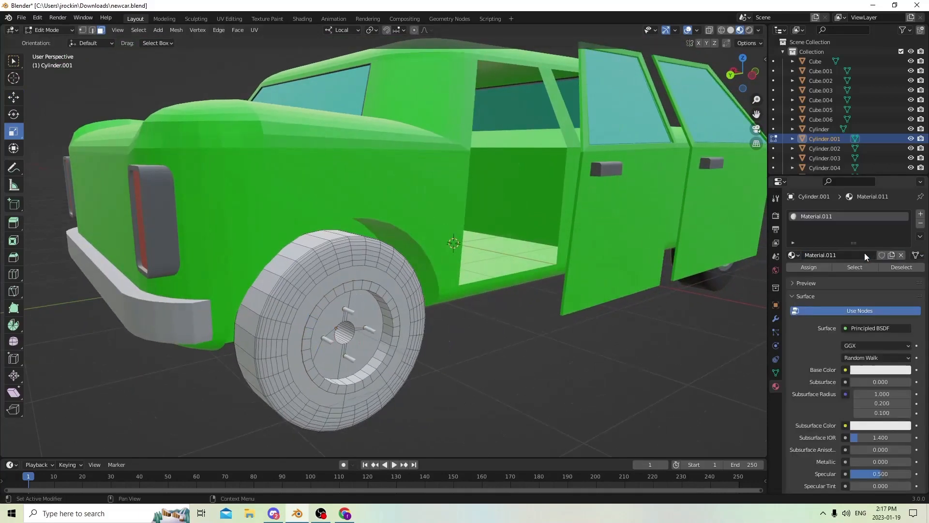
pyautogui.click(888, 370)
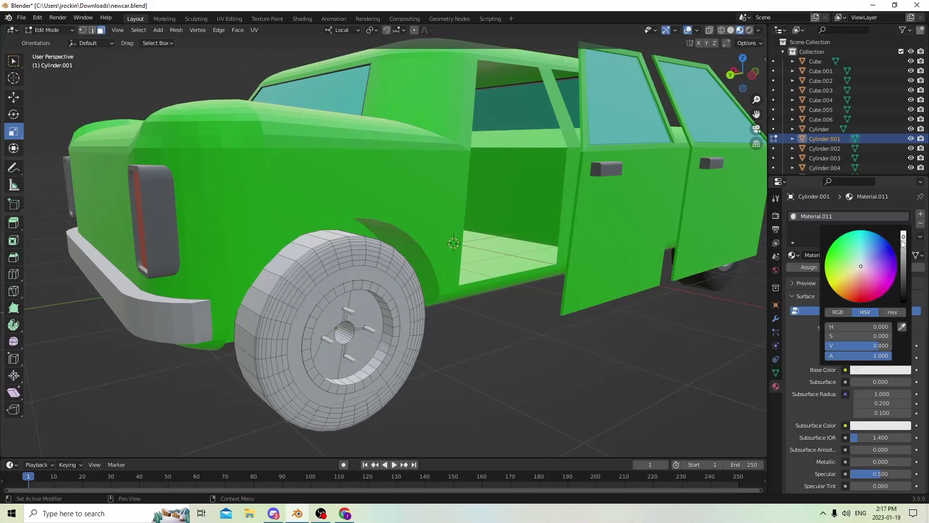
pyautogui.moveTo(904, 240); pyautogui.dragTo(904, 290)
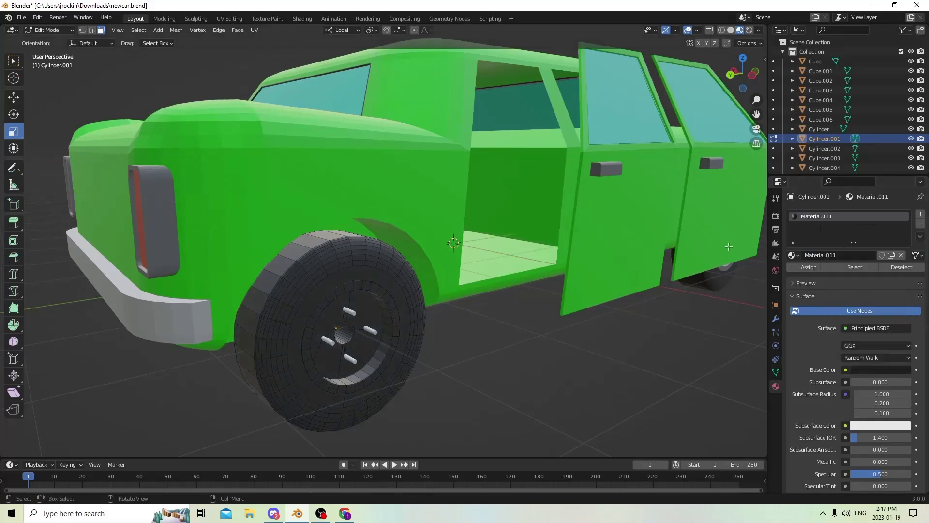
# Add a second new material with a grey base colour to this wheel and assign it to the seam-bounded rim faces
pyautogui.moveTo(745, 320); pyautogui.dragTo(708, 311, button='middle')
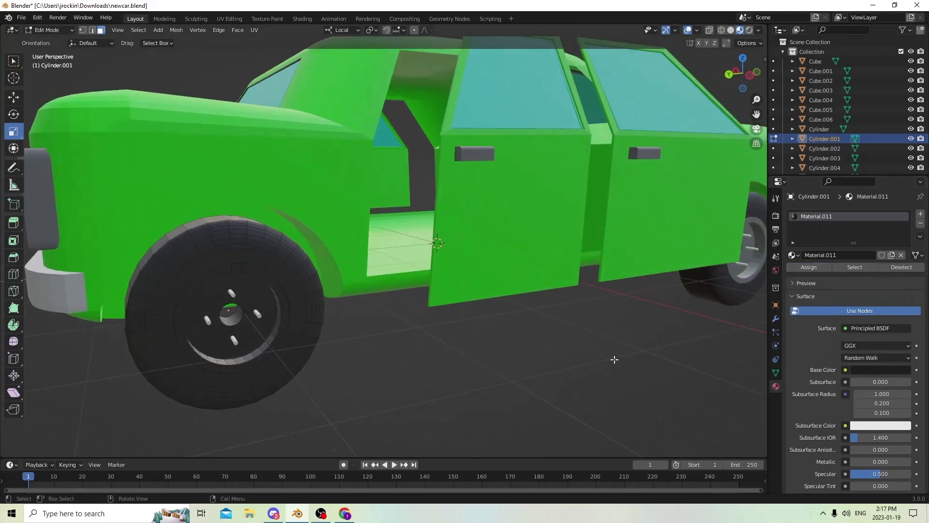
pyautogui.click(921, 214)
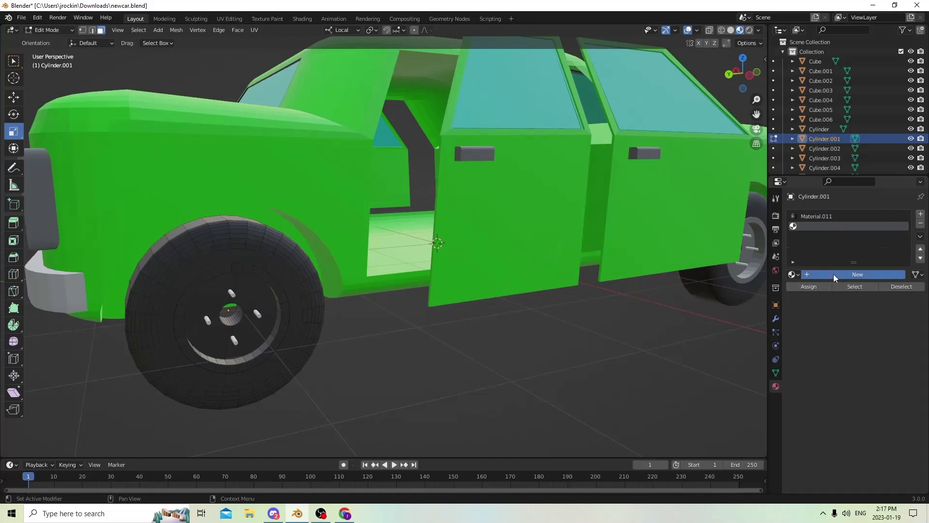
pyautogui.click(834, 274)
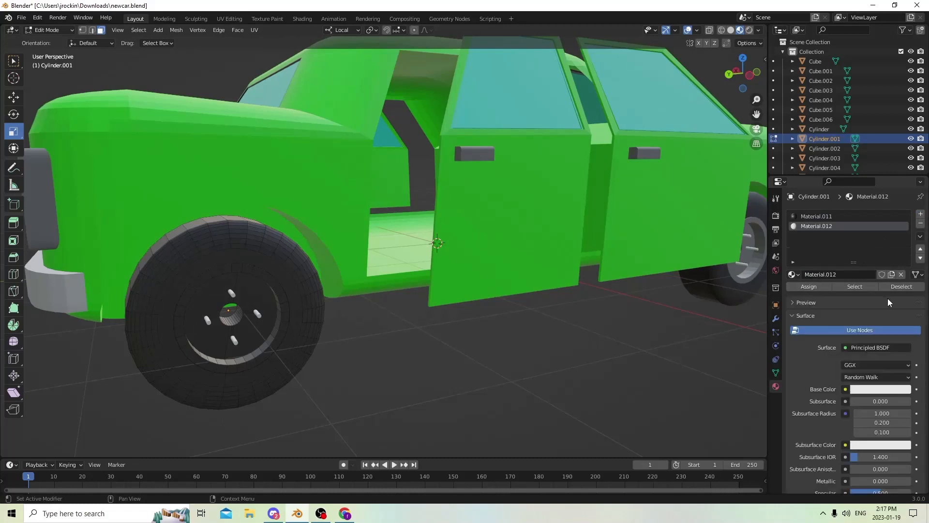
pyautogui.click(882, 393)
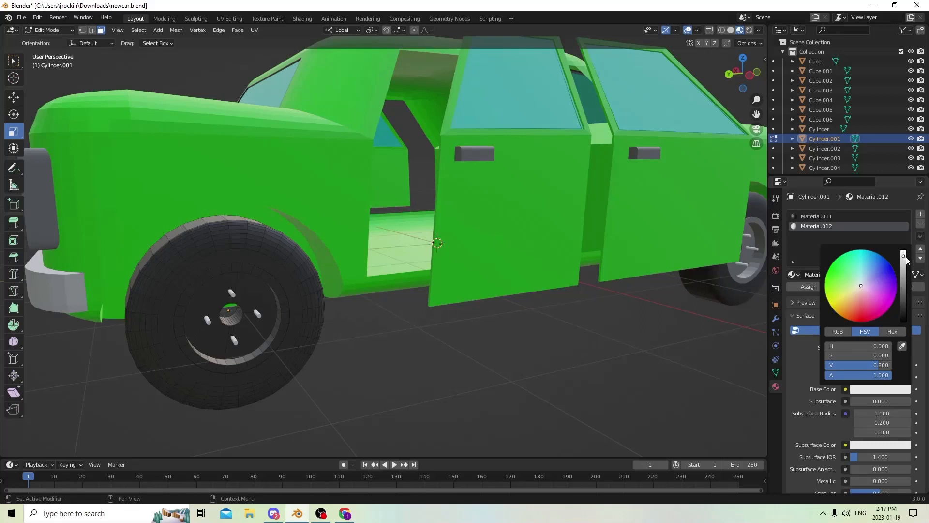
pyautogui.moveTo(903, 256); pyautogui.dragTo(903, 288)
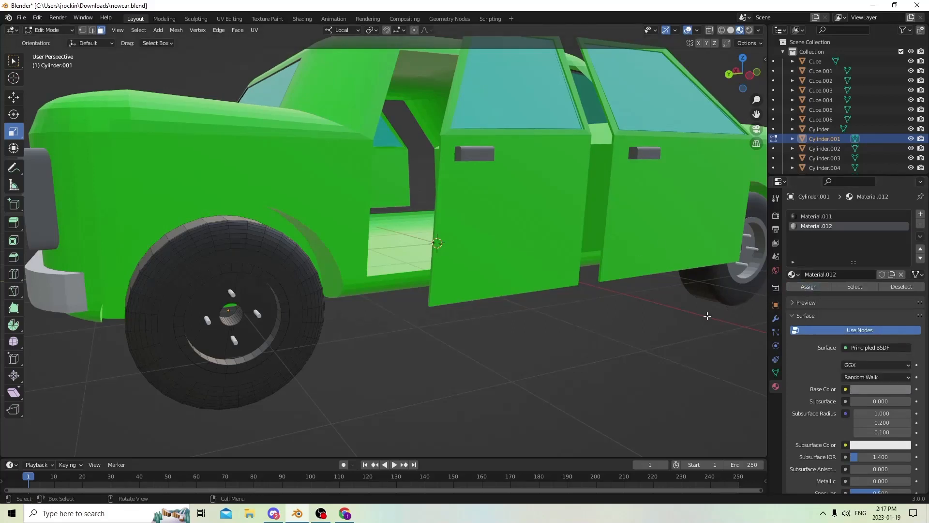
pyautogui.press('l')
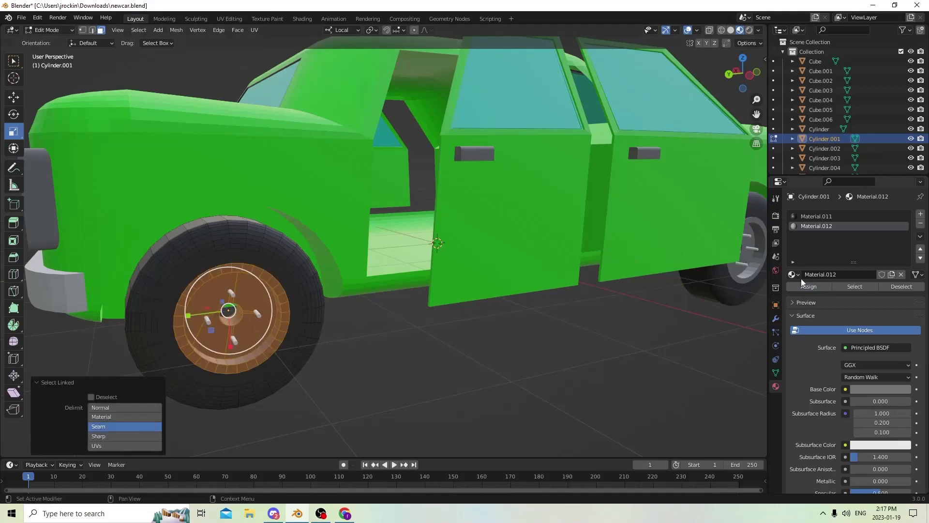
pyautogui.click(813, 287)
# Give the remaining uncoloured wheel of the car a new material with a near-black base colour
pyautogui.moveTo(629, 351); pyautogui.dragTo(592, 353, button='middle')
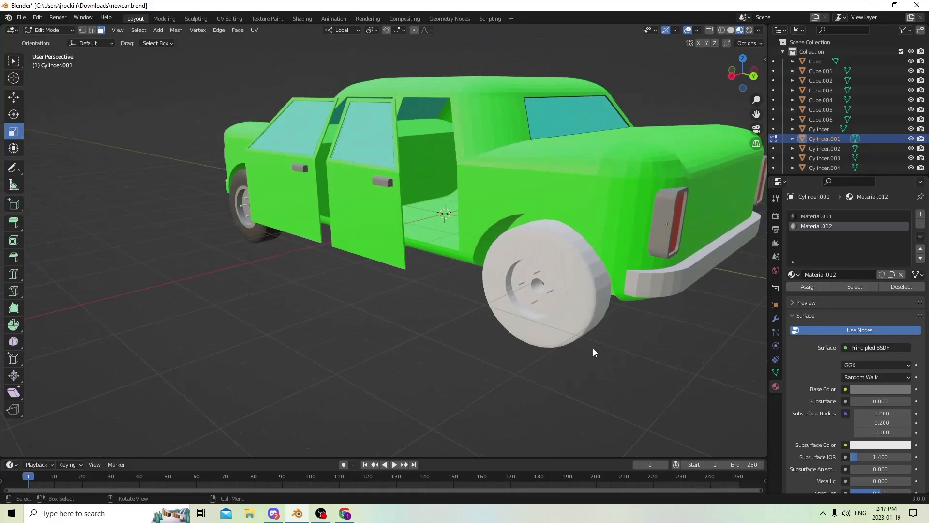
pyautogui.press('Tab')
pyautogui.click(595, 347)
pyautogui.scroll(2, 595, 339)
pyautogui.scroll(-1, 587, 321)
pyautogui.moveTo(569, 311); pyautogui.dragTo(599, 294, button='middle')
pyautogui.click(600, 300)
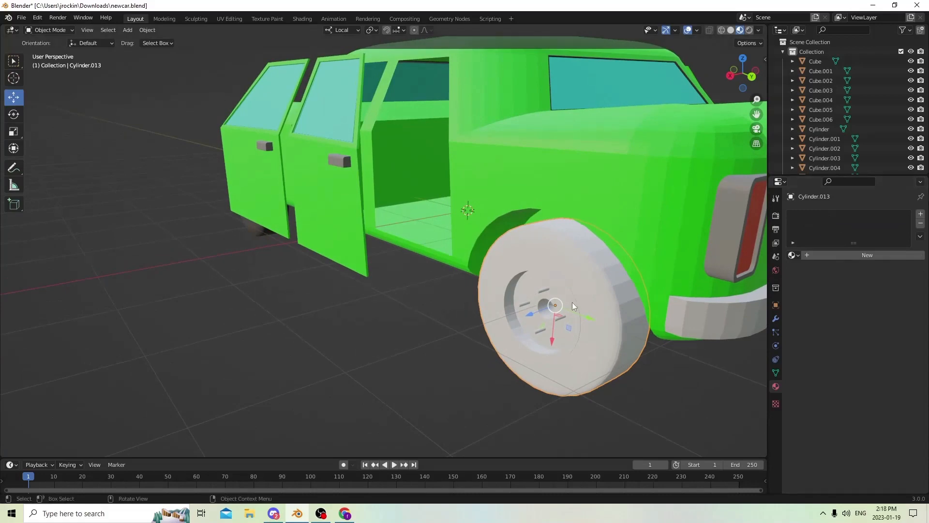
pyautogui.press('Tab')
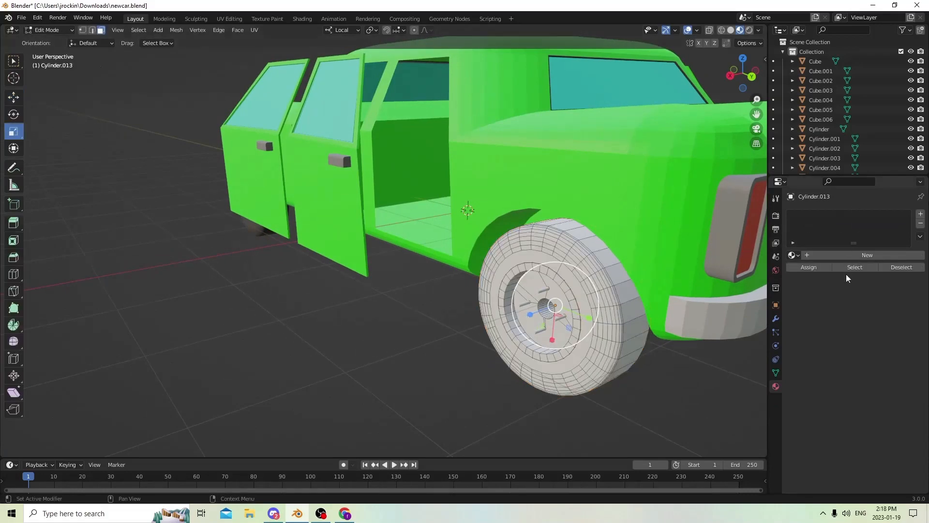
pyautogui.click(852, 255)
pyautogui.click(879, 370)
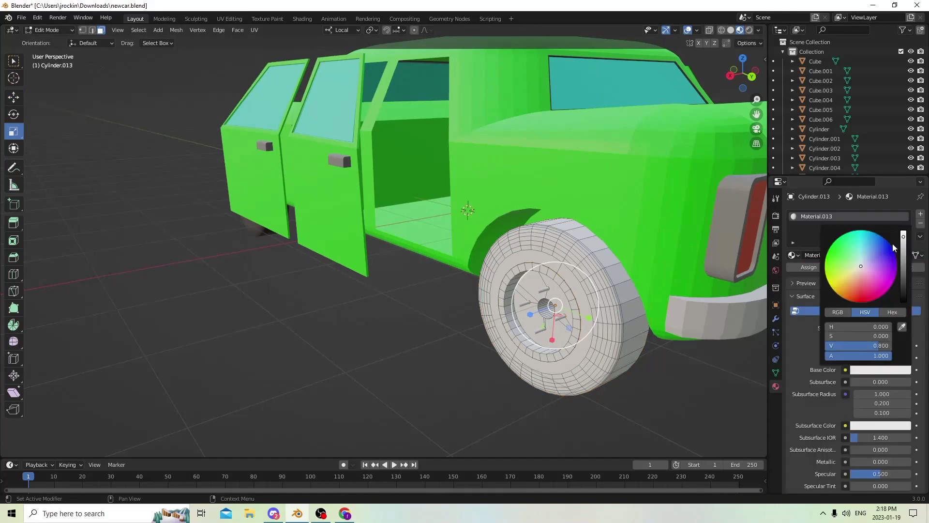
pyautogui.moveTo(904, 237); pyautogui.dragTo(904, 300)
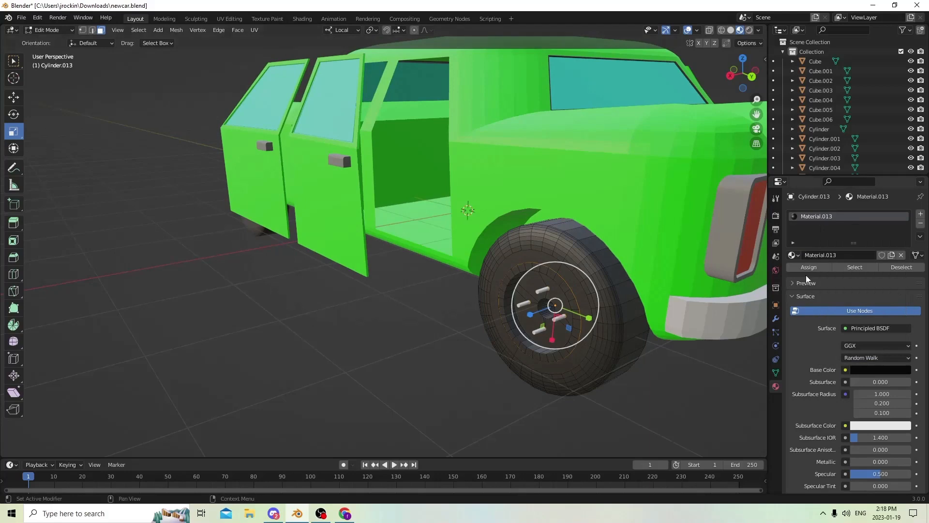
# Select this wheel's seam-bounded rim faces and assign them a second new material with a grey base colour of value 0.157
pyautogui.moveTo(415, 381); pyautogui.dragTo(539, 321, button='middle')
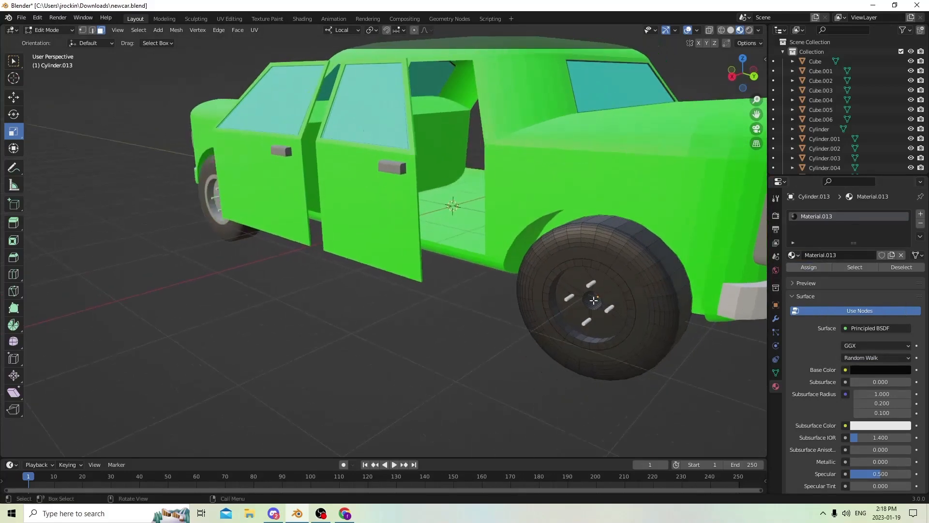
pyautogui.press('l')
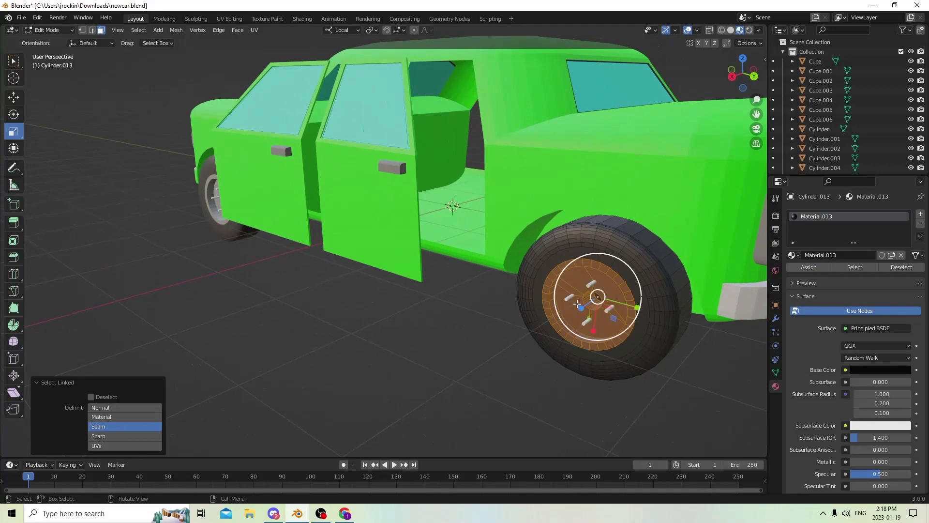
pyautogui.click(920, 215)
pyautogui.click(844, 277)
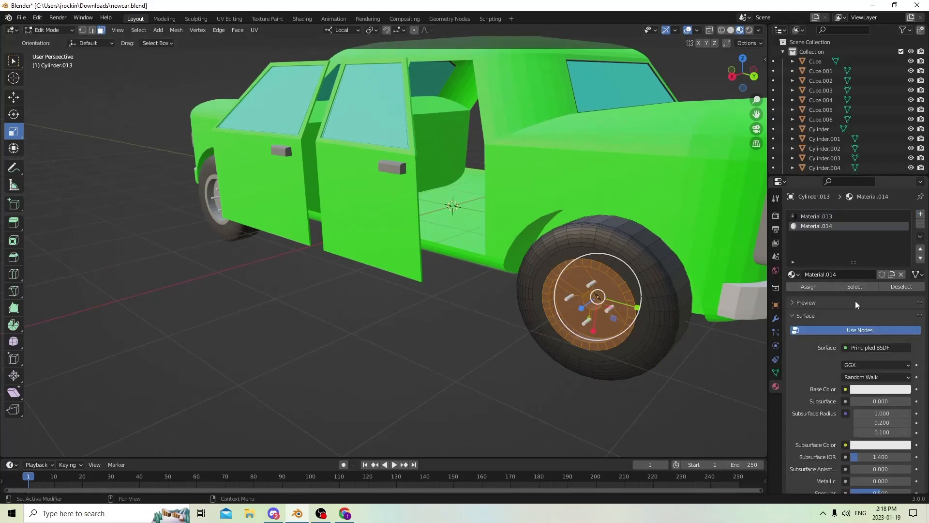
pyautogui.click(862, 390)
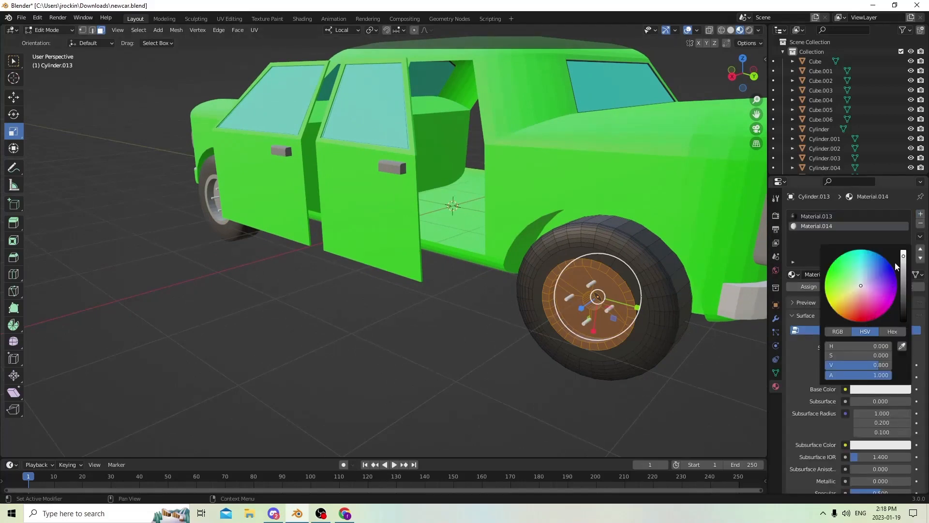
pyautogui.moveTo(903, 257); pyautogui.dragTo(904, 290)
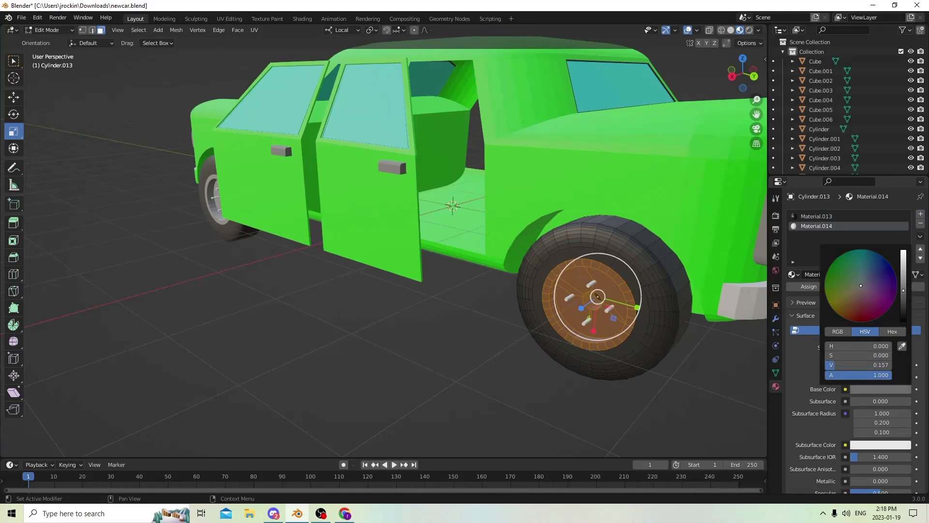
pyautogui.click(805, 287)
# Leave mesh editing and examine the coloured wheels and the car body from several sides
pyautogui.moveTo(649, 291); pyautogui.dragTo(503, 347, button='middle')
pyautogui.moveTo(414, 362); pyautogui.dragTo(267, 277, button='middle')
pyautogui.press('Tab')
pyautogui.scroll(3, 448, 298)
pyautogui.scroll(-4, 380, 315)
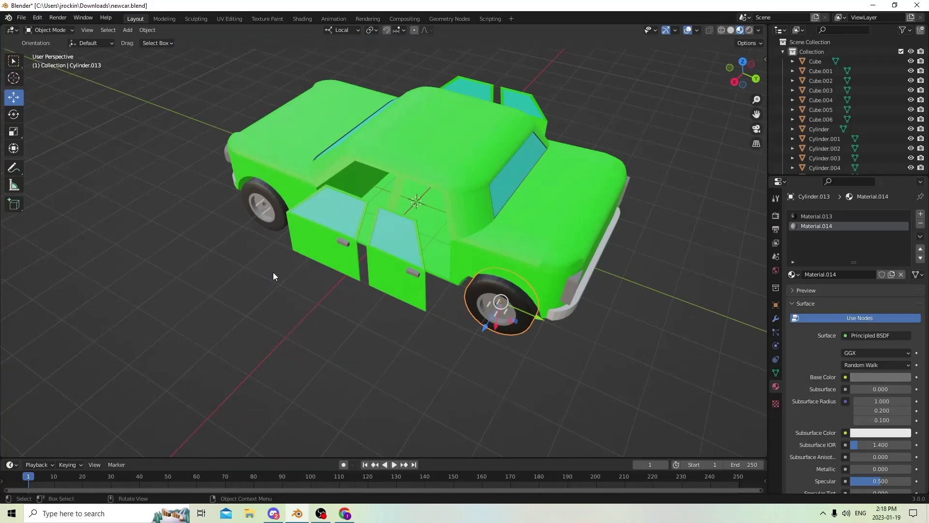
pyautogui.moveTo(298, 260); pyautogui.dragTo(406, 228, button='middle')
pyautogui.moveTo(495, 300); pyautogui.dragTo(600, 370, button='middle')
pyautogui.scroll(1, 528, 293)
pyautogui.press('Tab')
pyautogui.press('Tab')
pyautogui.click(629, 421)
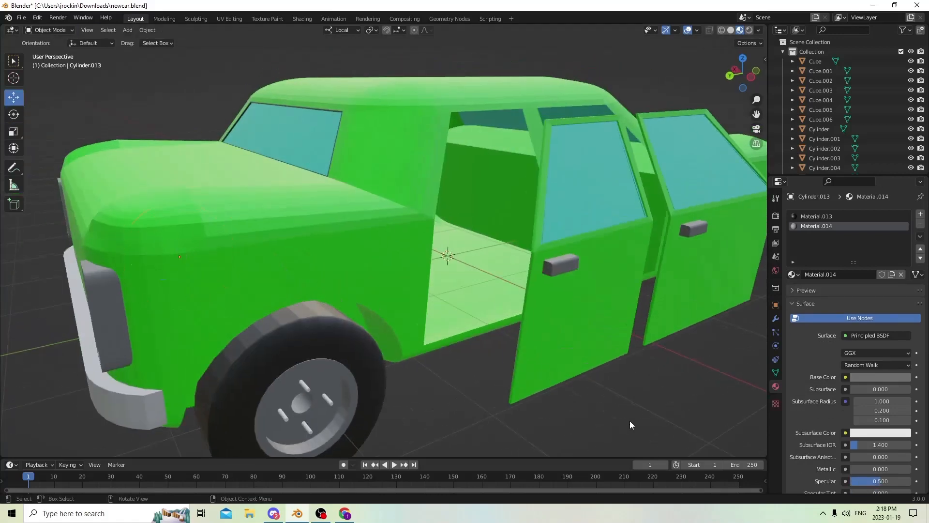
# Add a cylinder with 32 vertices, 0.01 m radius and 0.02 m depth at the world origin
pyautogui.hotkey('shift', 'a')
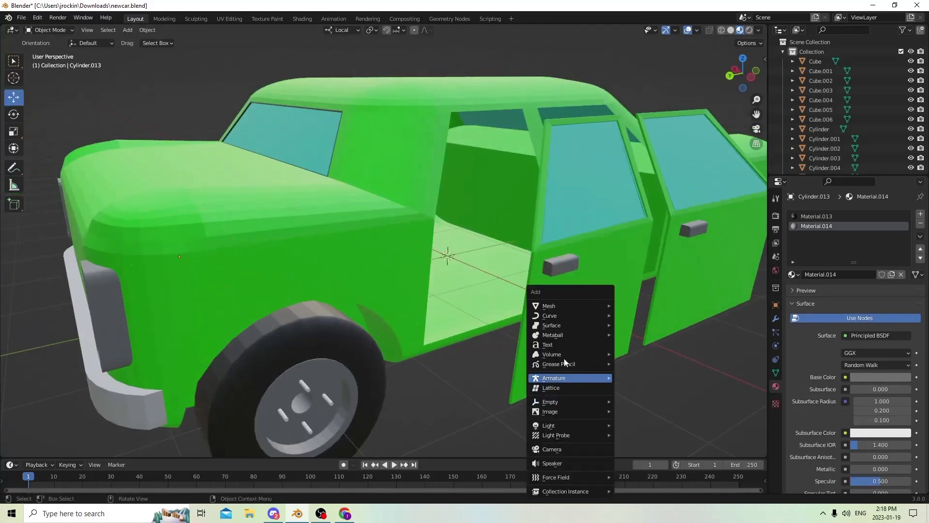
pyautogui.moveTo(561, 306)
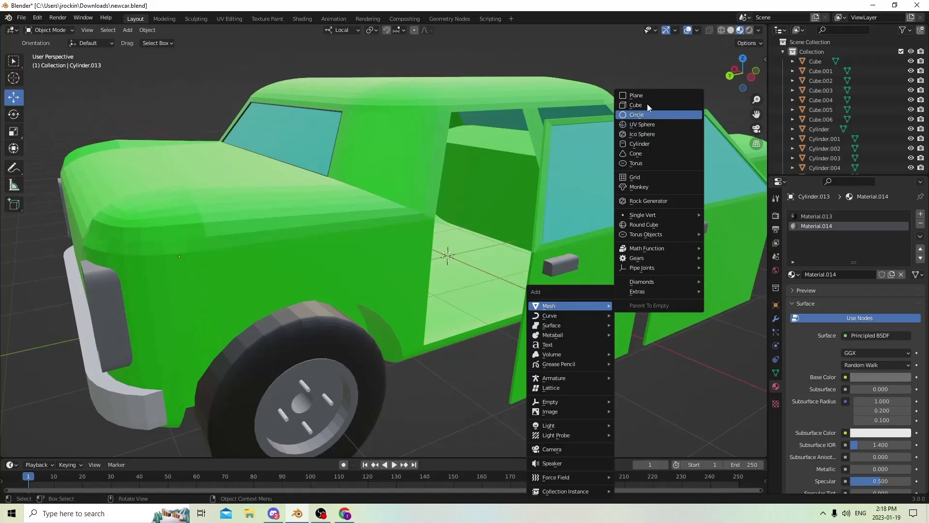
pyautogui.click(640, 144)
pyautogui.moveTo(560, 219); pyautogui.dragTo(635, 208, button='middle')
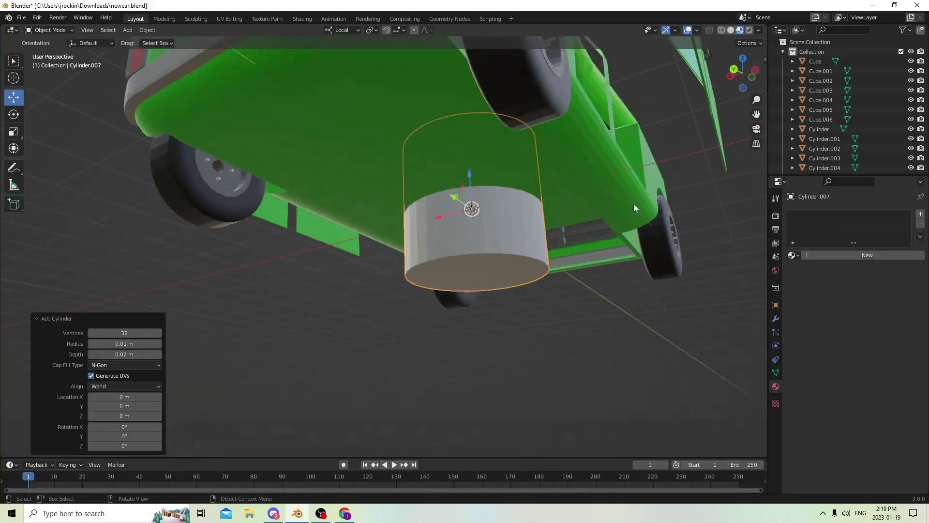
pyautogui.click(776, 305)
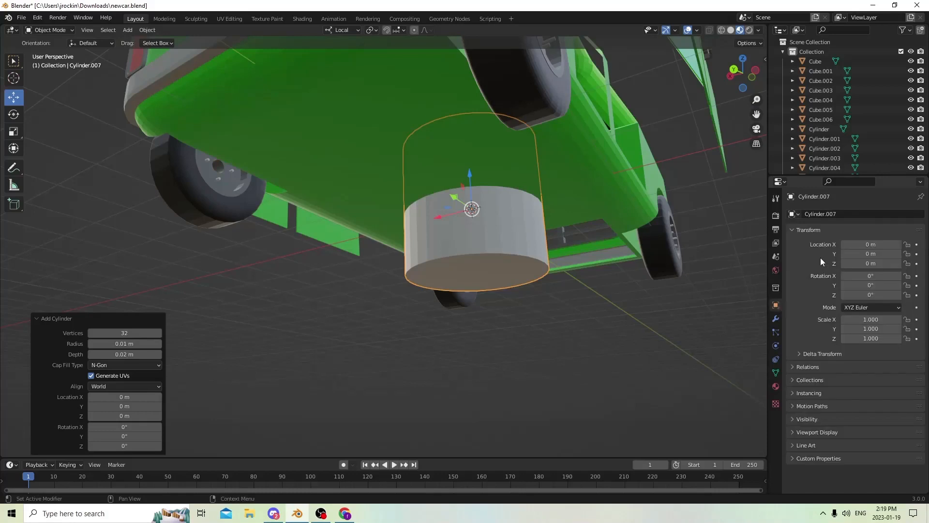
pyautogui.moveTo(571, 242); pyautogui.dragTo(649, 242, button='middle')
# Give the cylinder a new material with a grey base colour and add an empty second material slot
pyautogui.click(776, 387)
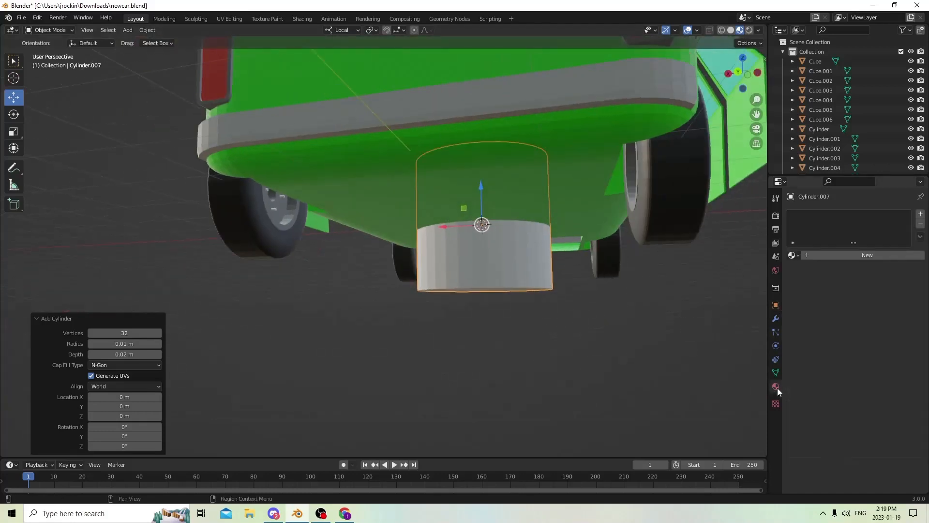
pyautogui.click(849, 257)
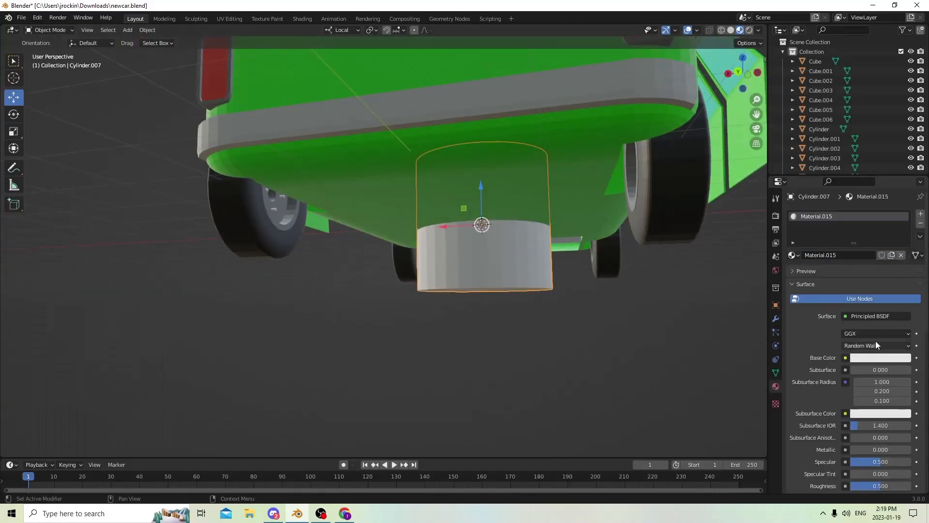
pyautogui.click(920, 216)
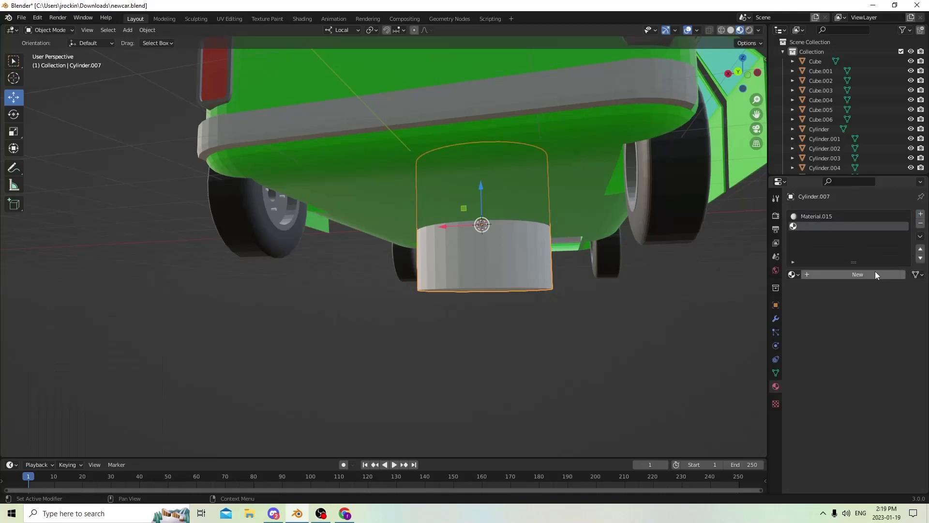
pyautogui.click(827, 217)
pyautogui.click(886, 379)
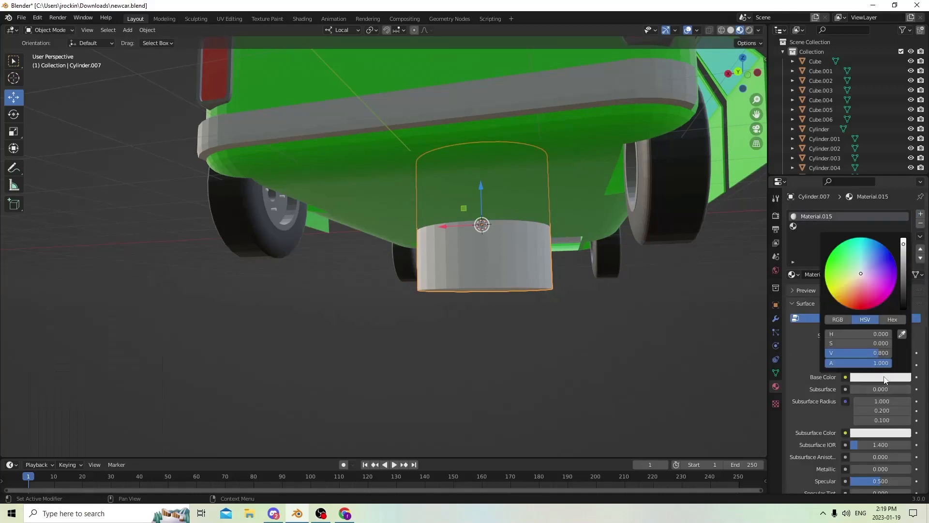
pyautogui.moveTo(859, 353); pyautogui.dragTo(830, 353)
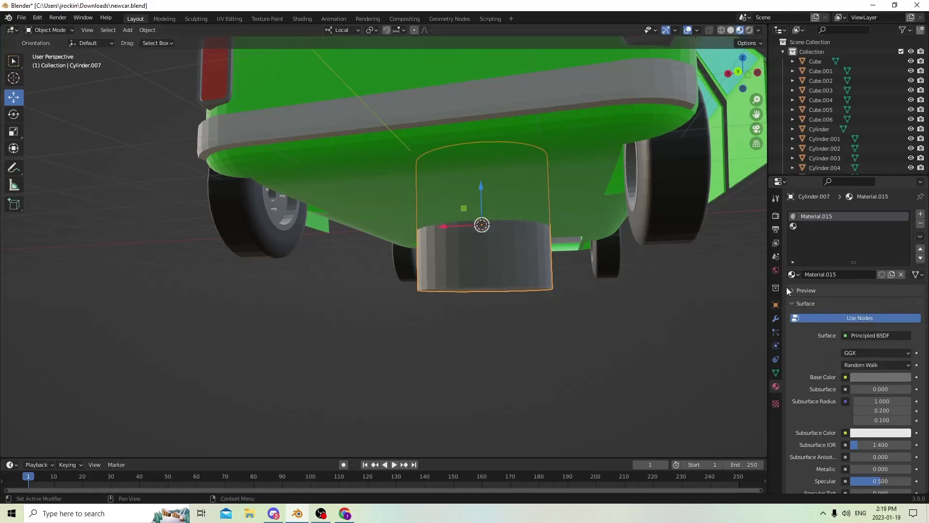
pyautogui.moveTo(701, 321); pyautogui.dragTo(676, 320, button='middle')
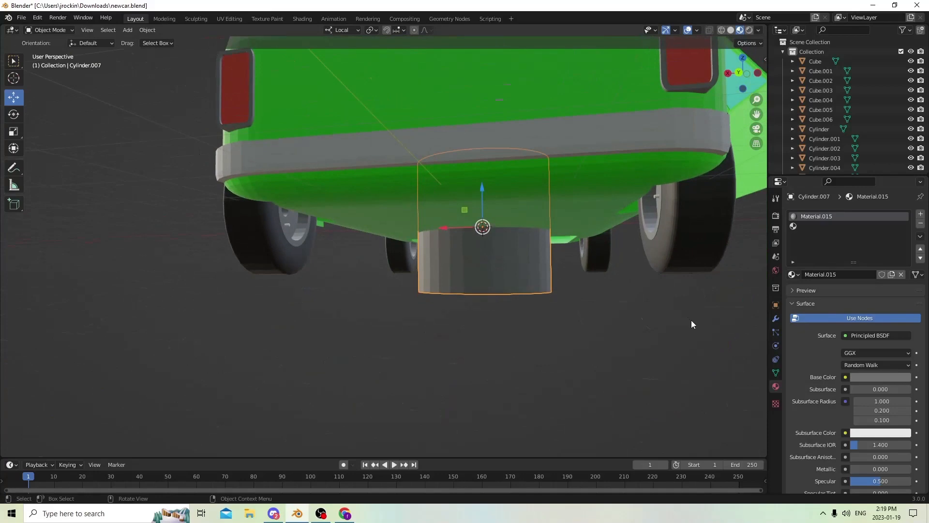
pyautogui.press('Tab')
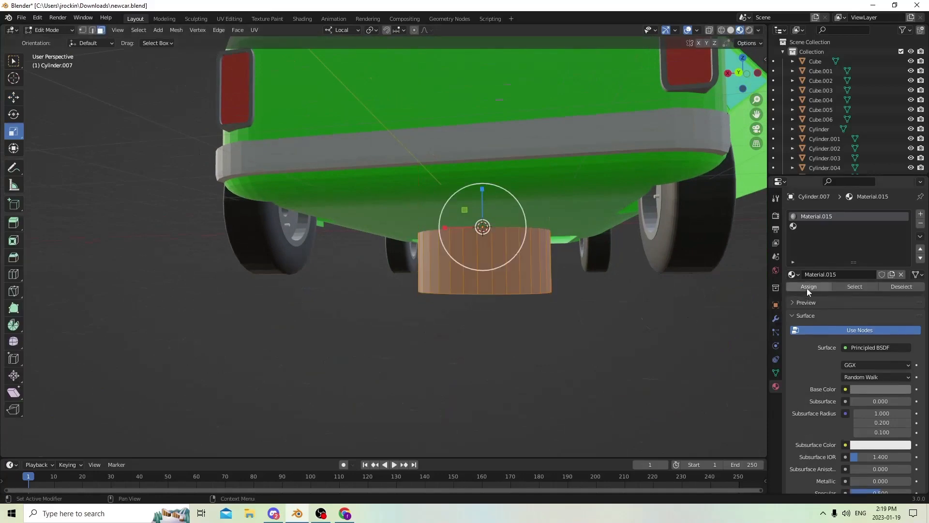
pyautogui.click(677, 345)
pyautogui.press('Tab')
# Set the cylinder's Y rotation to 90° so that it lies across the car
pyautogui.moveTo(677, 346); pyautogui.dragTo(664, 349, button='middle')
pyautogui.click(776, 305)
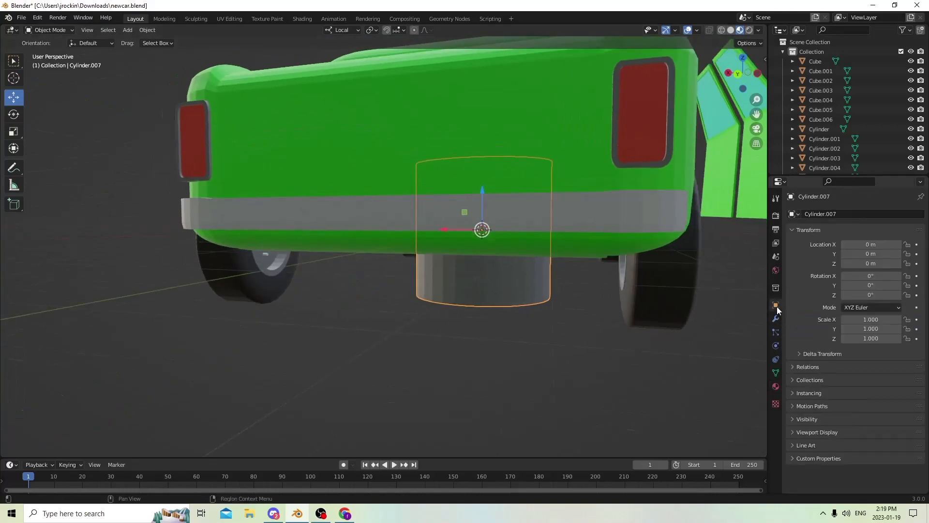
pyautogui.click(875, 285)
pyautogui.write('90')
pyautogui.press('Return')
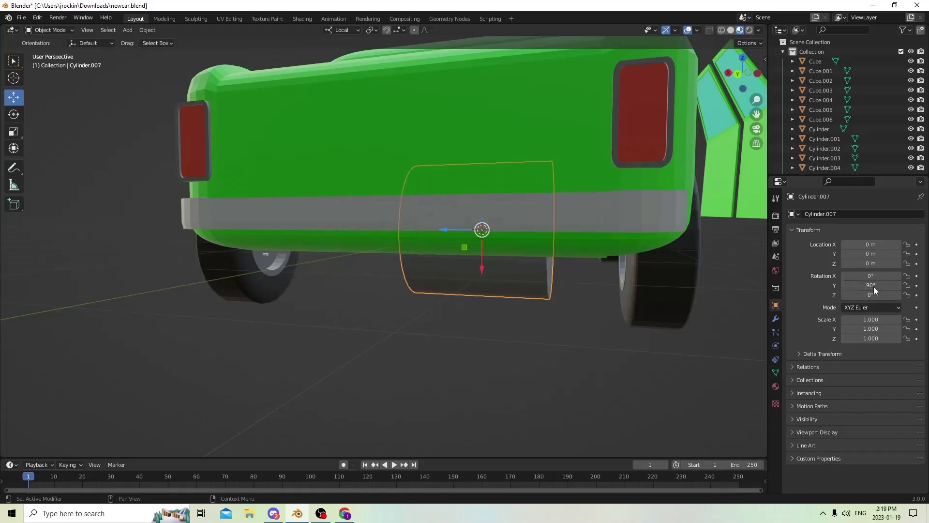
# Scale the cylinder uniformly to about 0.269 and lower it by about 0.005 m
pyautogui.moveTo(638, 231); pyautogui.dragTo(664, 234, button='middle')
pyautogui.press('s')
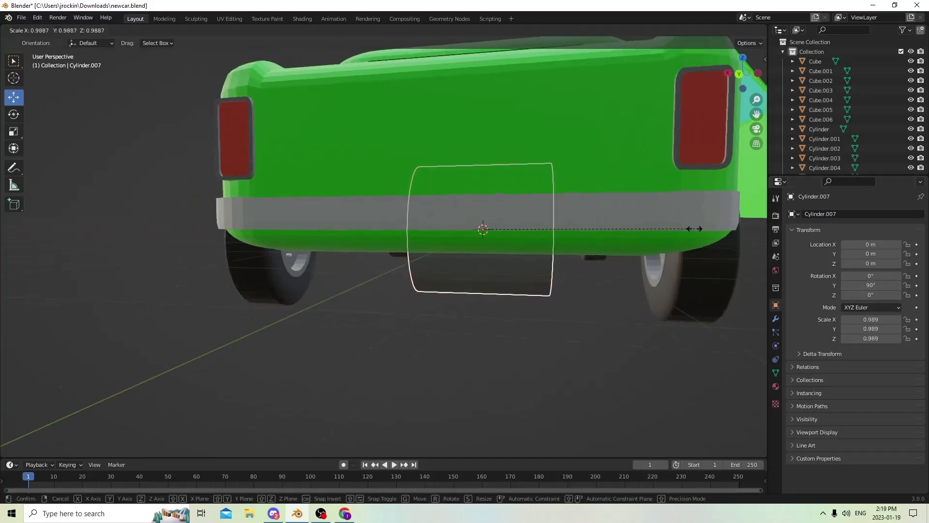
pyautogui.click(535, 207)
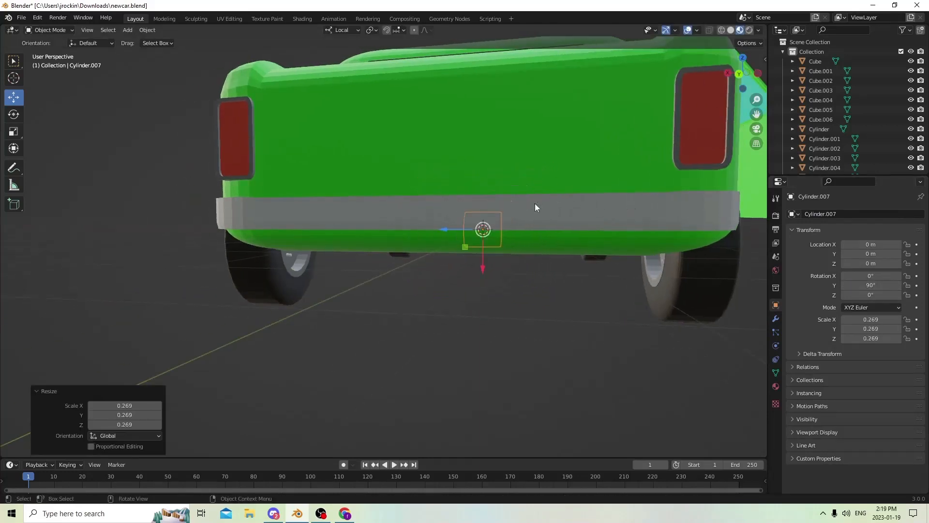
pyautogui.moveTo(481, 260); pyautogui.dragTo(483, 292)
pyautogui.moveTo(482, 261); pyautogui.dragTo(375, 161, button='middle')
# Stretch the cylinder along its length and shrink it uniformly, to scales of about 0.201 in X and Y and 2.235 in Z
pyautogui.click(14, 132)
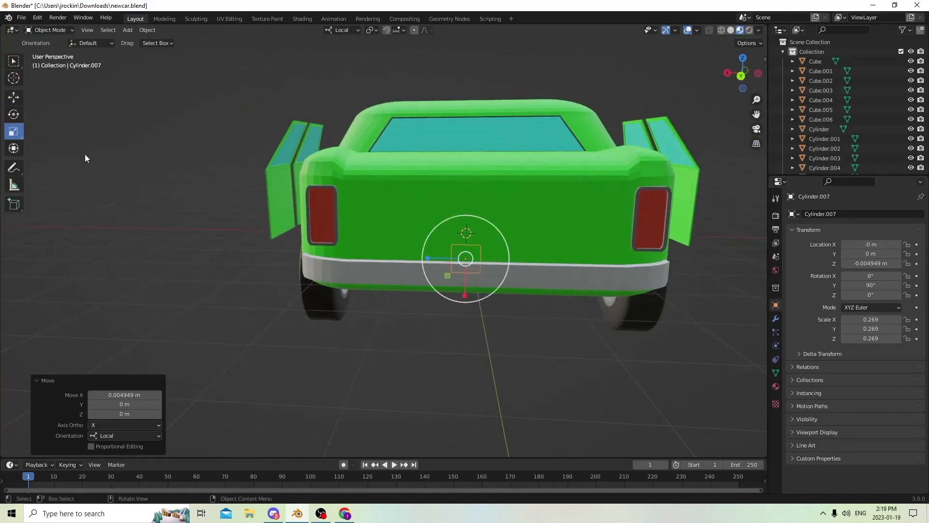
pyautogui.moveTo(427, 258); pyautogui.dragTo(13, 245)
pyautogui.press('s')
pyautogui.click(633, 265)
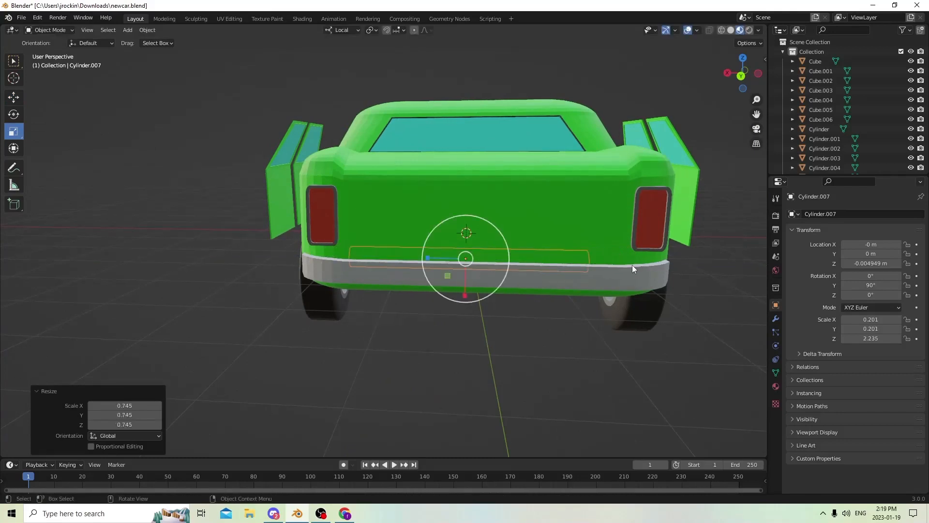
# Stretch the cylinder along its length and shrink it uniformly, to scales of about 0.154 in X and Y and 2.563 in Z
pyautogui.moveTo(427, 262); pyautogui.dragTo(475, 258)
pyautogui.press('s')
pyautogui.click(667, 250)
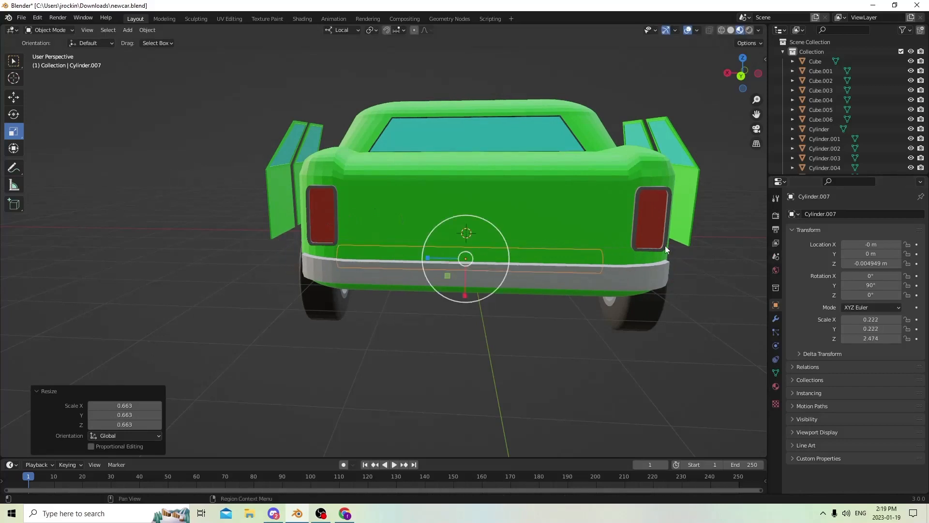
pyautogui.moveTo(431, 257); pyautogui.dragTo(418, 258)
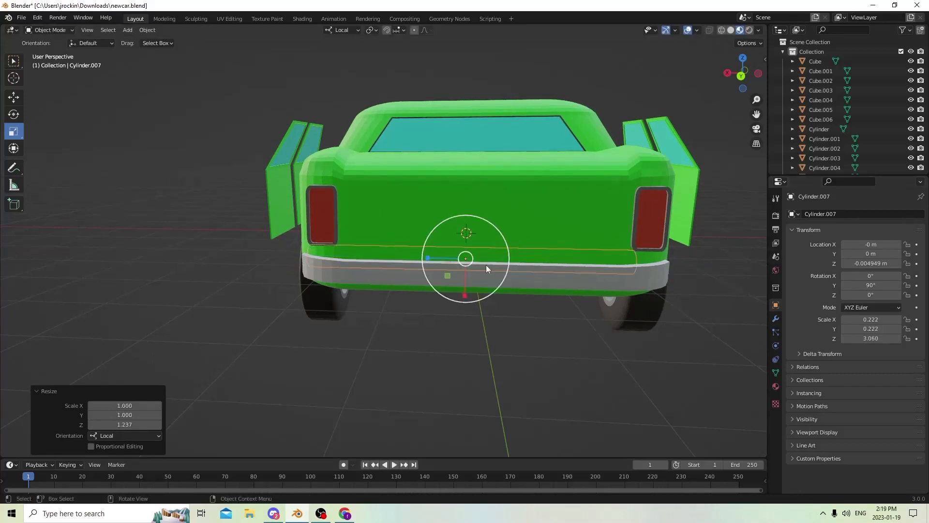
pyautogui.press('s')
pyautogui.click(609, 264)
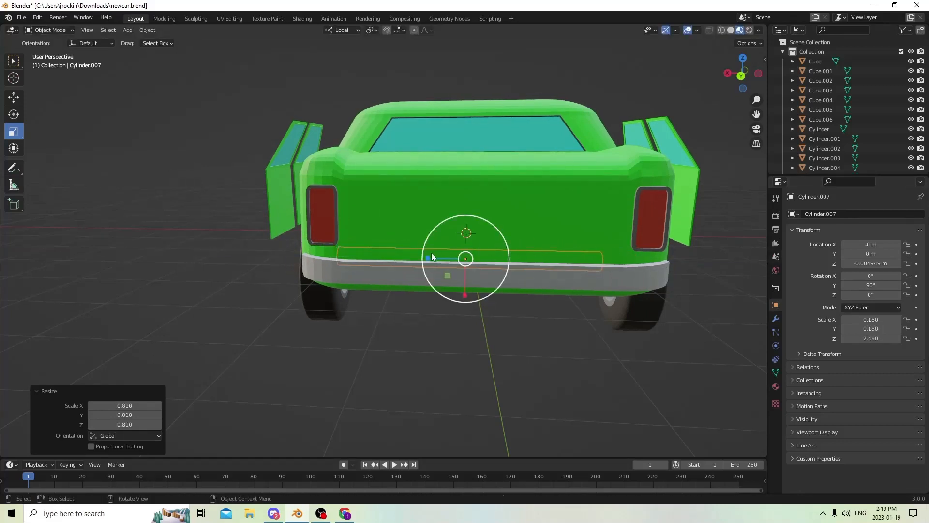
pyautogui.moveTo(428, 257); pyautogui.dragTo(620, 266)
pyautogui.press('s')
pyautogui.click(646, 257)
# Raise the car body together with its hood, trunk lid and all four doors by about 0.017 m, clear of the wheels
pyautogui.moveTo(646, 256); pyautogui.dragTo(755, 243, button='middle')
pyautogui.moveTo(695, 243); pyautogui.dragTo(170, 227, button='middle')
pyautogui.click(485, 220)
pyautogui.keyDown('shift'); pyautogui.click(221, 242); pyautogui.keyUp('shift')
pyautogui.keyDown('shift'); pyautogui.click(257, 319); pyautogui.keyUp('shift')
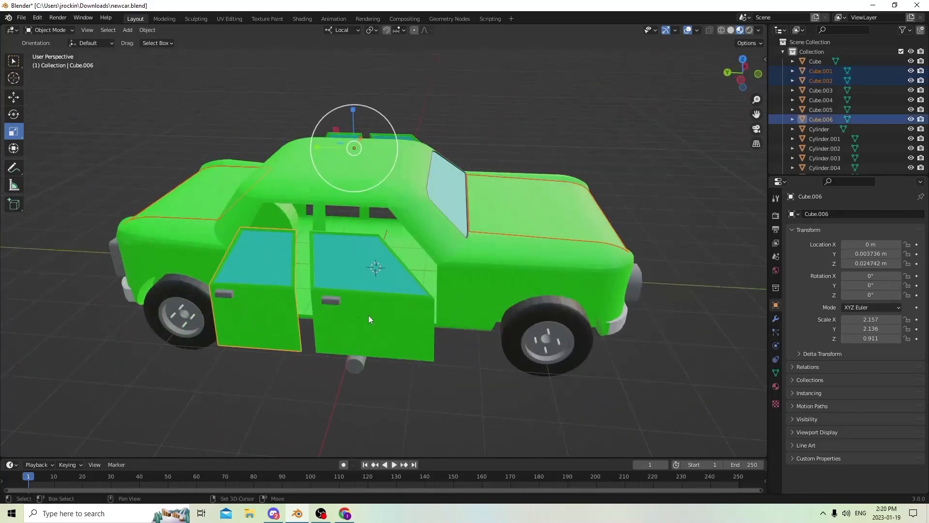
pyautogui.keyDown('shift'); pyautogui.click(368, 315); pyautogui.keyUp('shift')
pyautogui.moveTo(368, 315); pyautogui.dragTo(299, 240, button='middle')
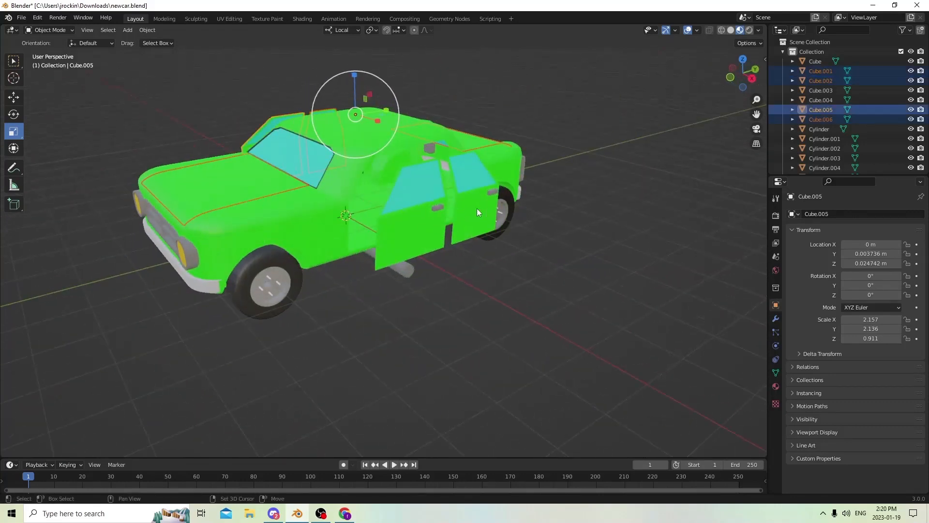
pyautogui.keyDown('shift'); pyautogui.click(408, 229); pyautogui.keyUp('shift')
pyautogui.keyDown('shift'); pyautogui.click(391, 234); pyautogui.keyUp('shift')
pyautogui.moveTo(390, 233); pyautogui.dragTo(427, 227, button='middle')
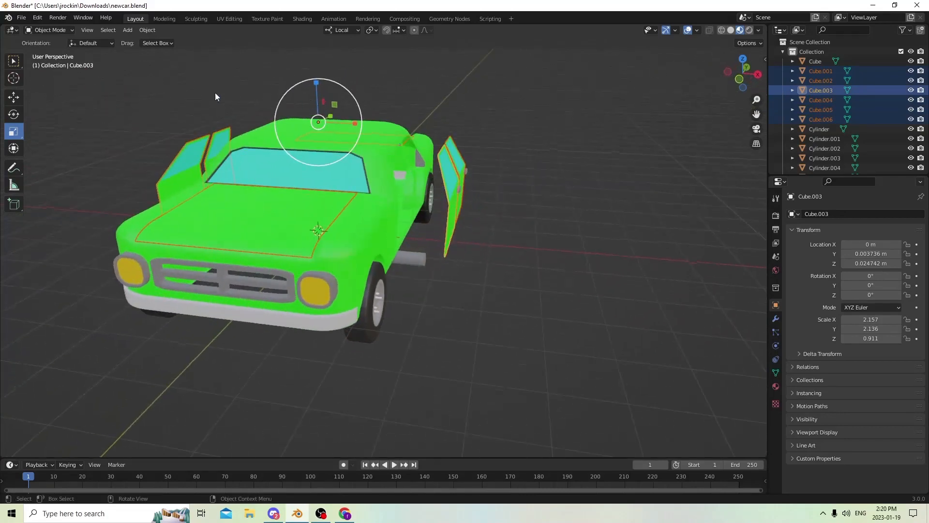
pyautogui.click(14, 99)
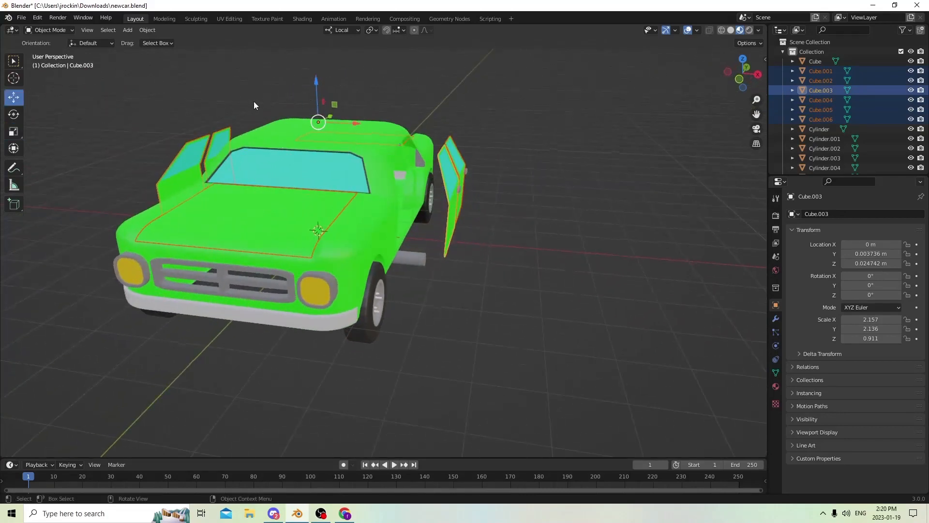
pyautogui.moveTo(316, 79); pyautogui.dragTo(314, 68)
pyautogui.rightClick(314, 68)
pyautogui.keyDown('shift'); pyautogui.click(365, 227); pyautogui.keyUp('shift')
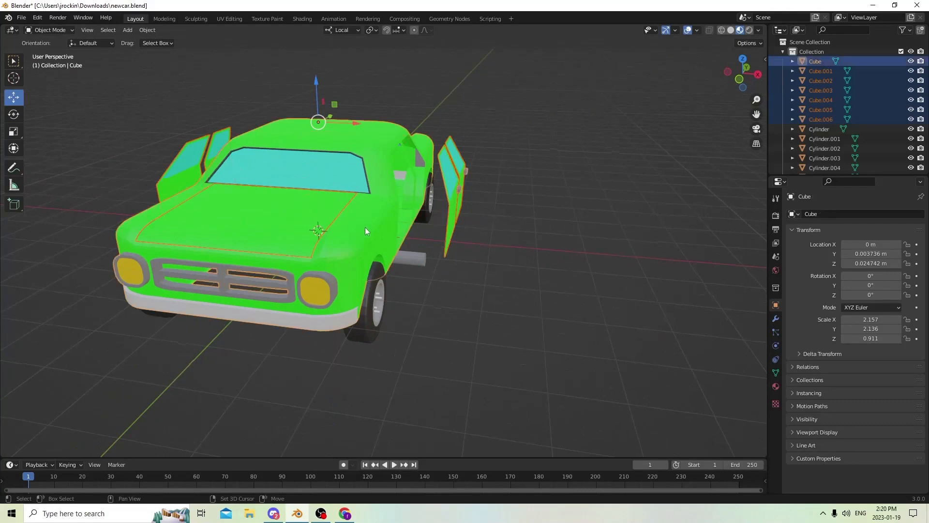
pyautogui.scroll(-1, 351, 173)
pyautogui.moveTo(352, 173); pyautogui.dragTo(355, 161, button='middle')
pyautogui.moveTo(328, 101); pyautogui.dragTo(326, 40)
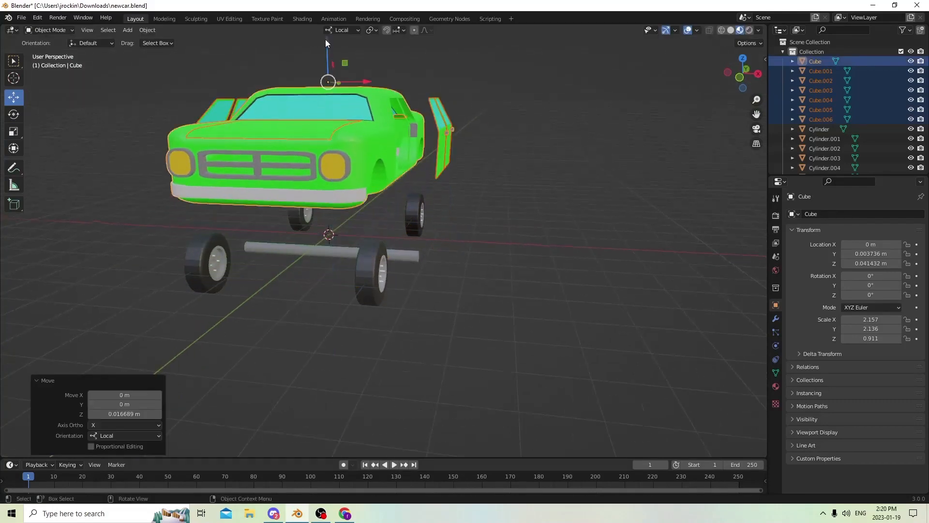
# Move the grey cylinder about 0.031 m forward and 0.005 m up, in line with the front wheels' hubs
pyautogui.moveTo(325, 39); pyautogui.dragTo(350, 185, button='middle')
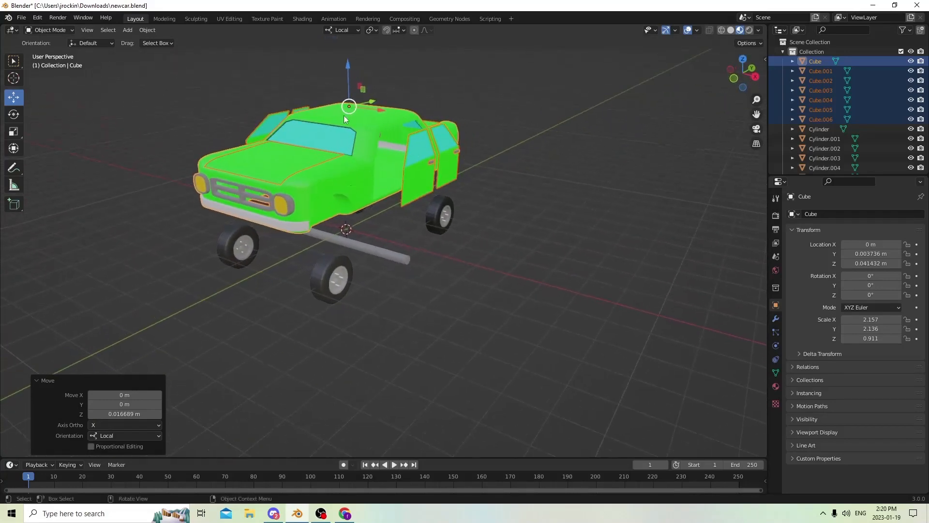
pyautogui.moveTo(344, 115); pyautogui.dragTo(460, 167, button='middle')
pyautogui.scroll(4, 549, 160)
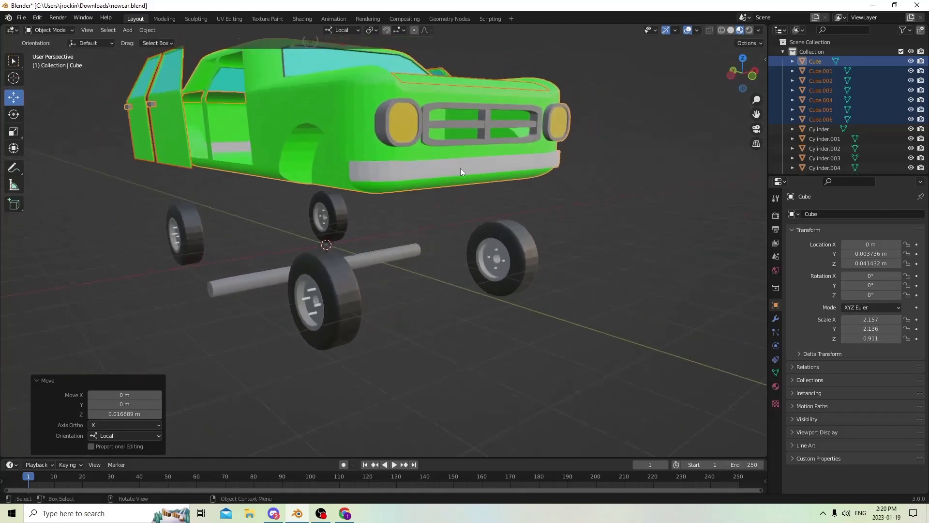
pyautogui.click(366, 259)
pyautogui.moveTo(366, 260); pyautogui.dragTo(416, 287, button='middle')
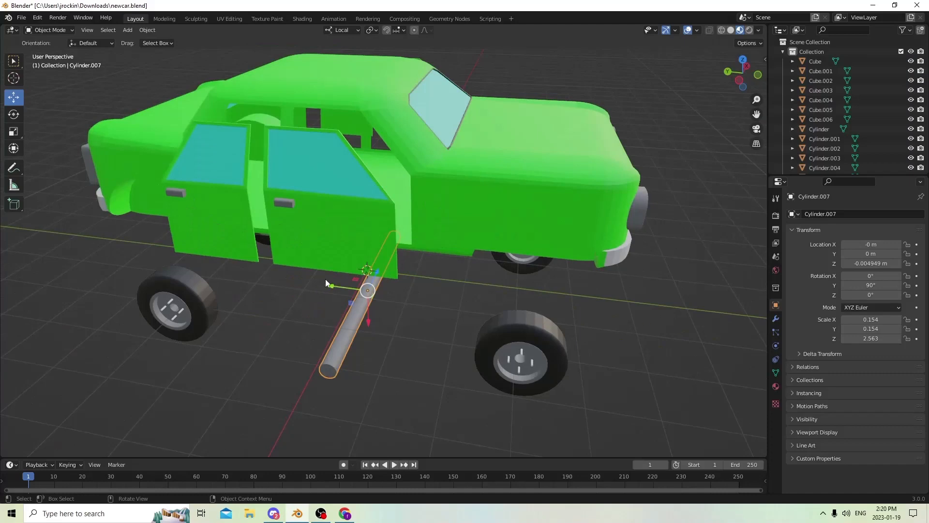
pyautogui.moveTo(331, 287); pyautogui.dragTo(489, 291)
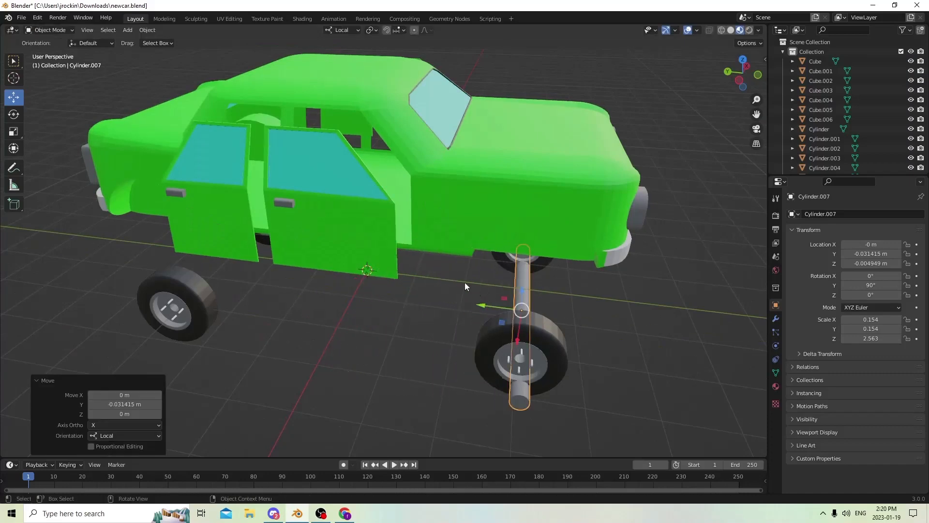
pyautogui.moveTo(464, 283); pyautogui.dragTo(453, 254, button='middle')
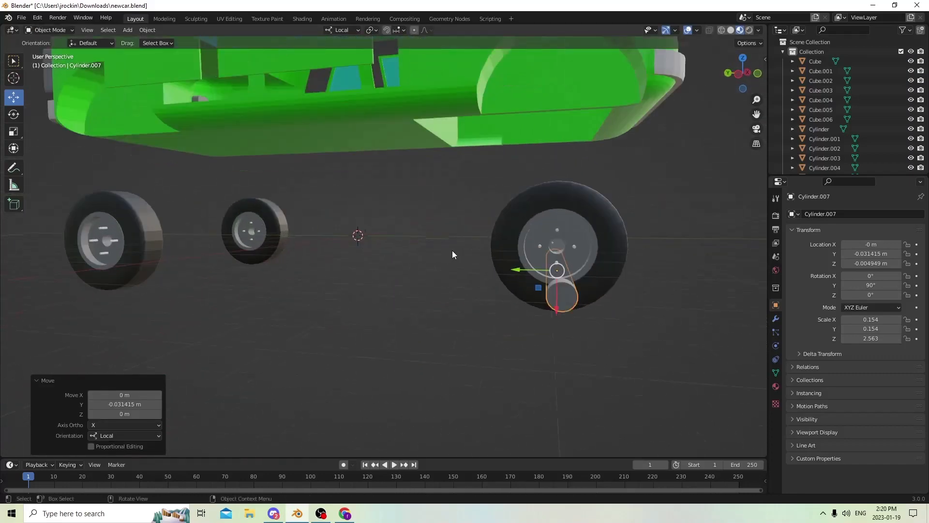
pyautogui.moveTo(558, 312); pyautogui.dragTo(556, 274)
# Shrink the axle cylinder uniformly to about 0.087 in X and Y and centre it on the hubs at about -0.031 m in Y
pyautogui.moveTo(556, 274); pyautogui.dragTo(538, 281, button='middle')
pyautogui.press('s')
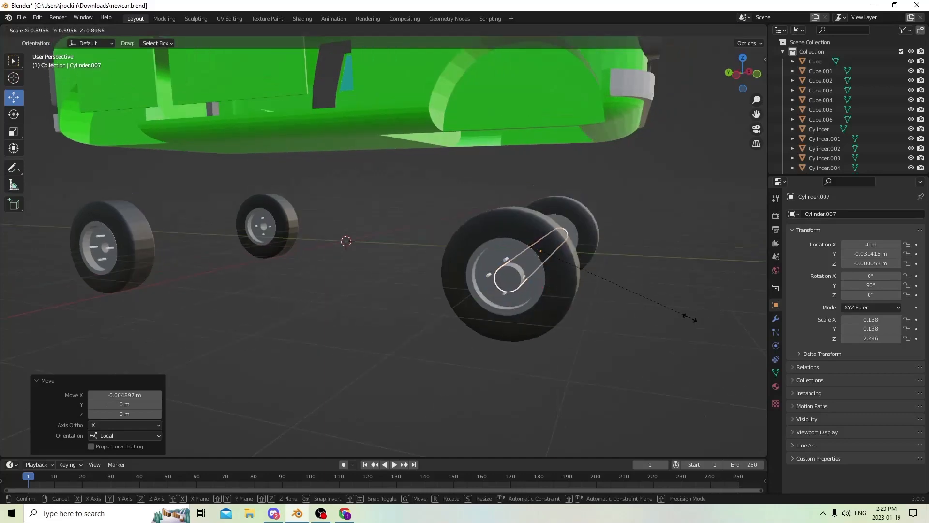
pyautogui.click(678, 315)
pyautogui.moveTo(675, 312); pyautogui.dragTo(605, 293, button='middle')
pyautogui.moveTo(557, 243); pyautogui.dragTo(552, 240)
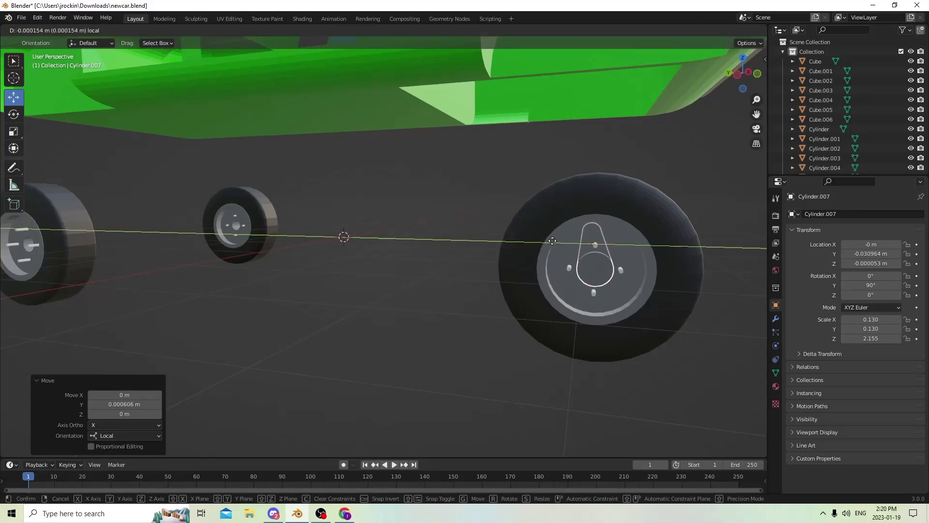
pyautogui.moveTo(553, 240); pyautogui.dragTo(552, 240)
pyautogui.press('s')
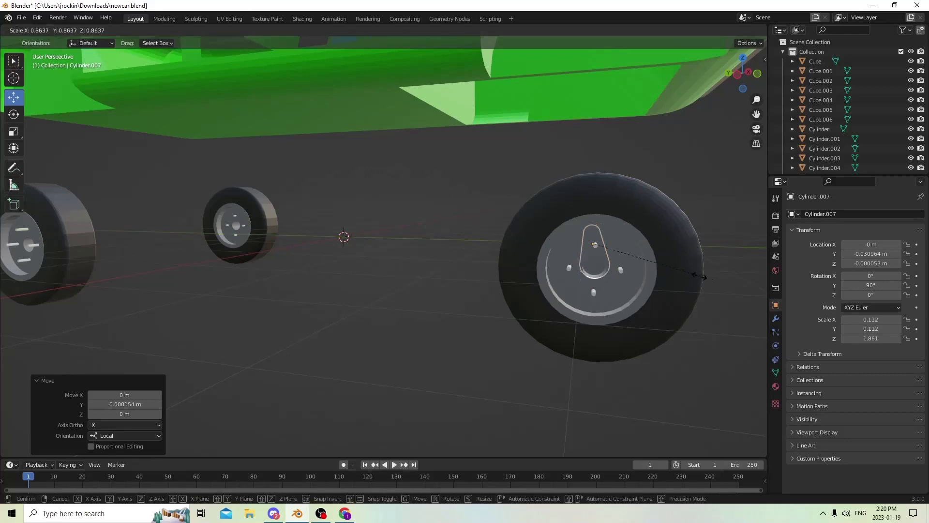
pyautogui.click(676, 274)
# Stretch the axle cylinder lengthwise until its ends reach into both front wheels
pyautogui.moveTo(674, 274); pyautogui.dragTo(129, 212, button='middle')
pyautogui.click(14, 131)
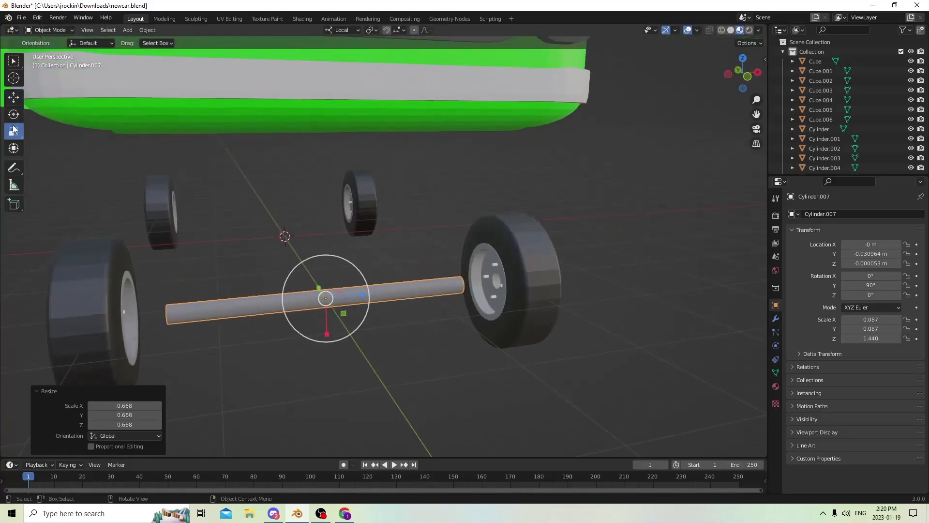
pyautogui.moveTo(360, 290); pyautogui.dragTo(379, 295)
pyautogui.rightClick(369, 291)
pyautogui.moveTo(338, 268); pyautogui.dragTo(300, 286, button='middle')
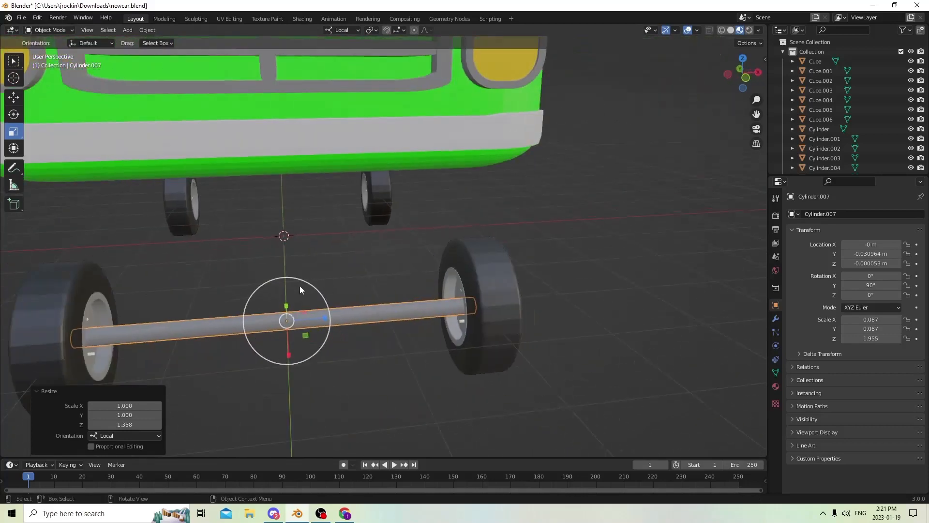
pyautogui.moveTo(325, 316); pyautogui.dragTo(338, 310)
# Shrink the axle uniformly to about 0.081 in X and Y, and shorten its length to a Z scale of about 1.860
pyautogui.moveTo(338, 310); pyautogui.dragTo(396, 289, button='middle')
pyautogui.press('s')
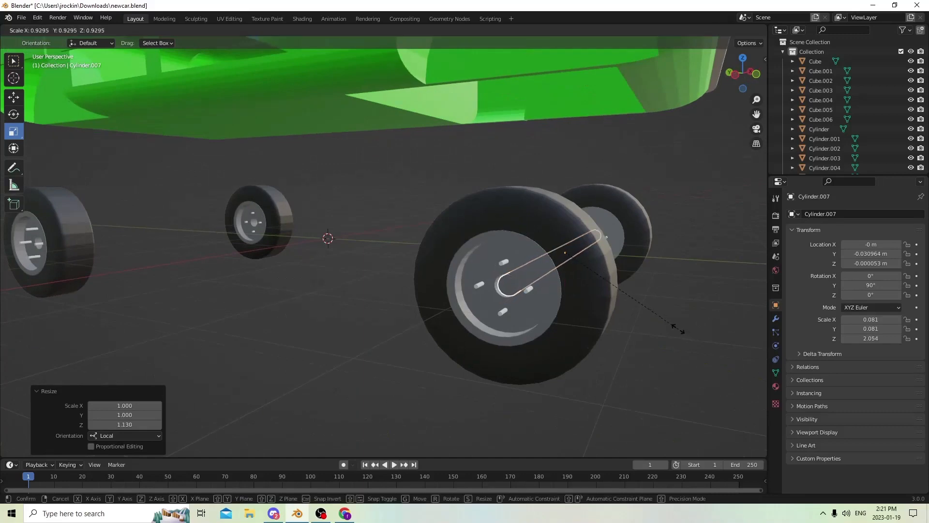
pyautogui.click(677, 329)
pyautogui.moveTo(676, 327); pyautogui.dragTo(429, 311, button='middle')
pyautogui.moveTo(338, 295); pyautogui.dragTo(318, 297, button='middle')
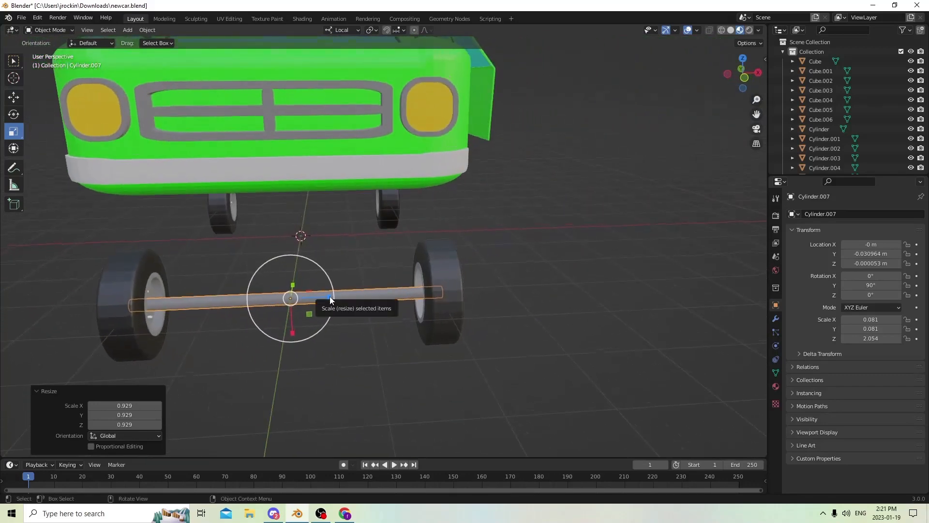
pyautogui.moveTo(330, 295); pyautogui.dragTo(319, 296)
# Move the axle about 0.014 m forward, clear of the front wheels, and keep it selected
pyautogui.moveTo(319, 295); pyautogui.dragTo(141, 147, button='middle')
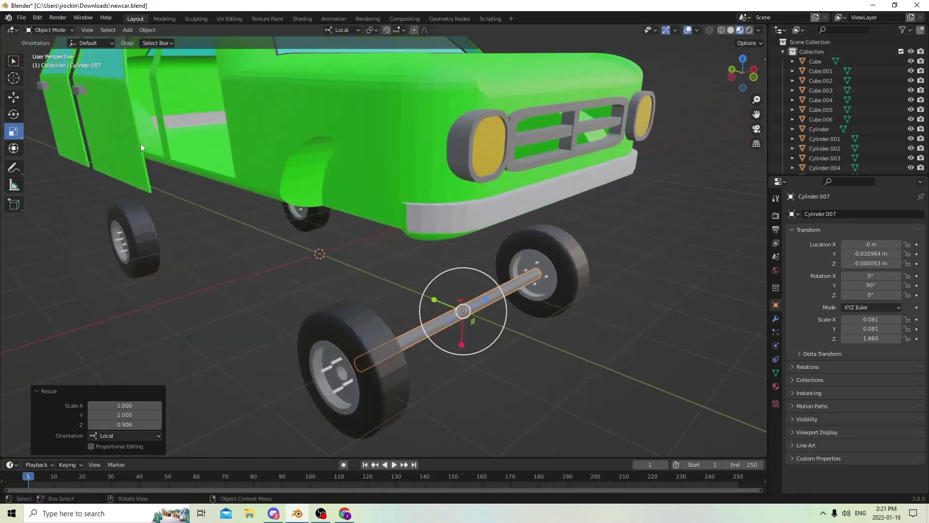
pyautogui.click(16, 98)
pyautogui.moveTo(375, 247); pyautogui.dragTo(476, 304, button='middle')
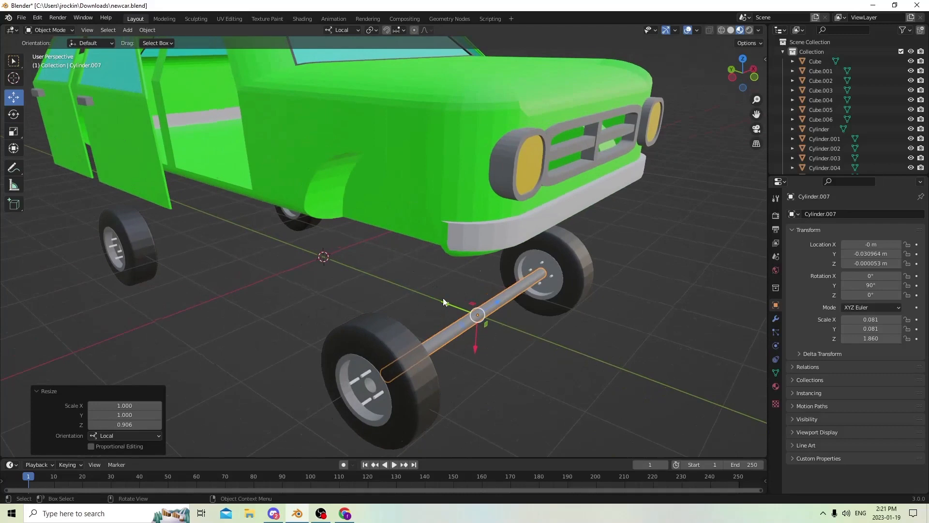
pyautogui.moveTo(443, 301); pyautogui.dragTo(535, 309)
pyautogui.moveTo(534, 310); pyautogui.dragTo(597, 322, button='middle')
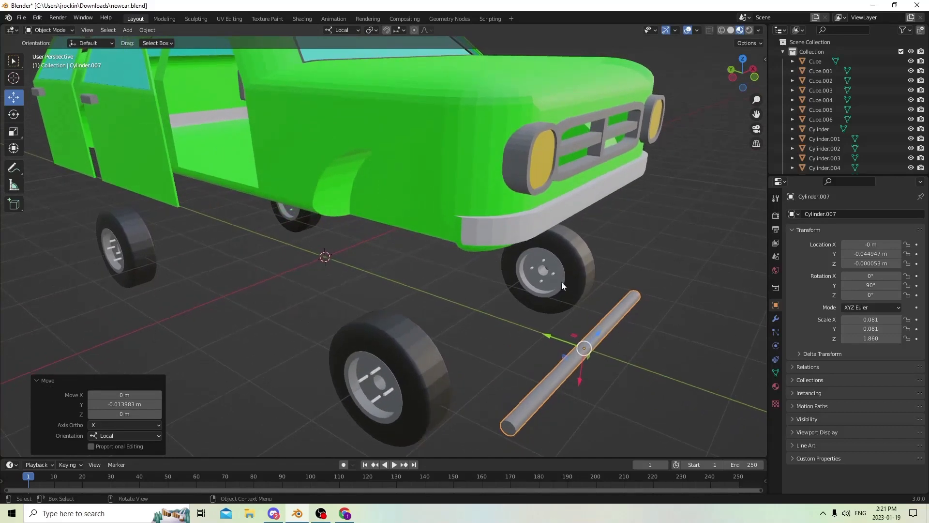
pyautogui.click(549, 270)
pyautogui.click(596, 336)
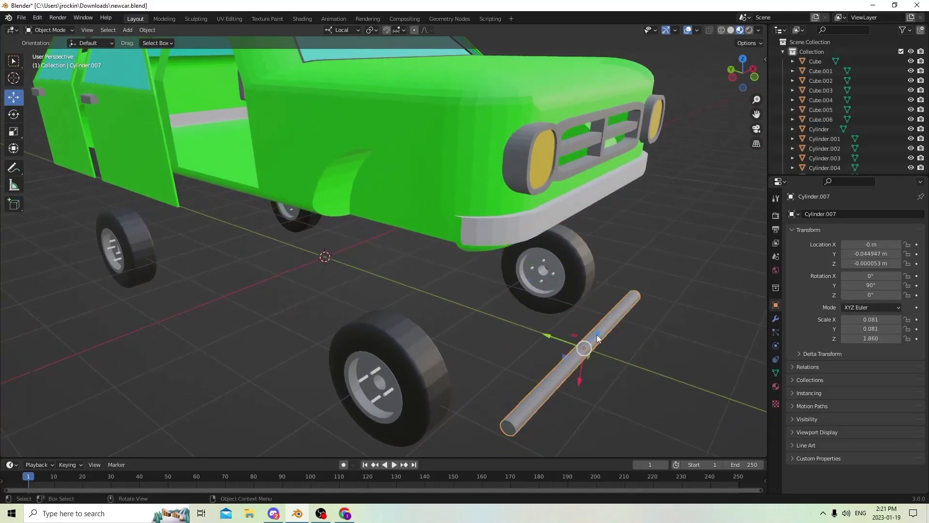
pyautogui.click(549, 275)
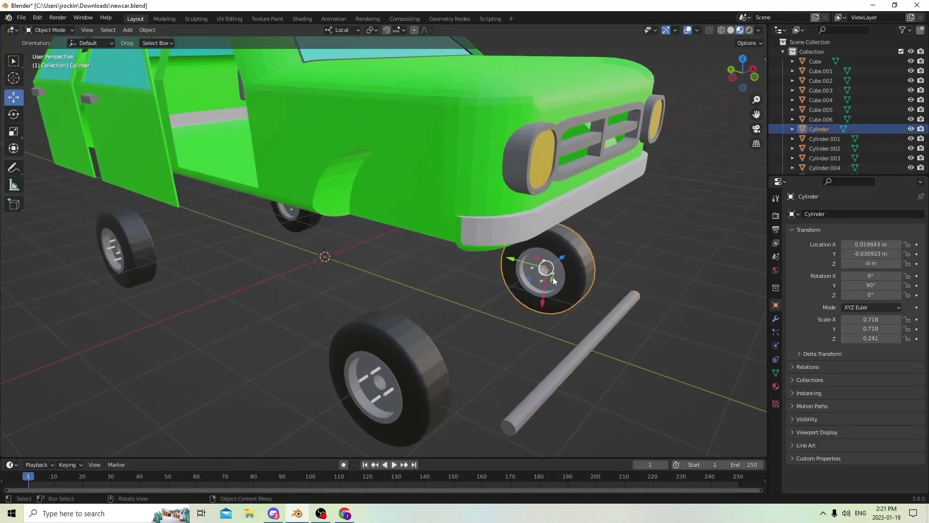
pyautogui.click(597, 326)
# Duplicate the axle in place and reshape the copy into a short disc, scaled about 0.282 in X and Y and 0.092 in Z
pyautogui.moveTo(597, 324); pyautogui.dragTo(491, 288, button='middle')
pyautogui.hotkey('shift', 'd')
pyautogui.press('Escape')
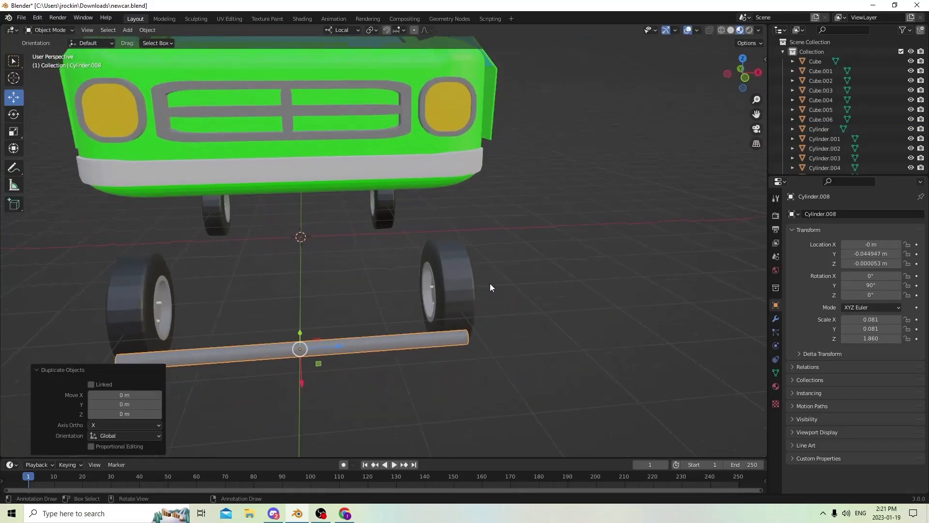
pyautogui.click(14, 133)
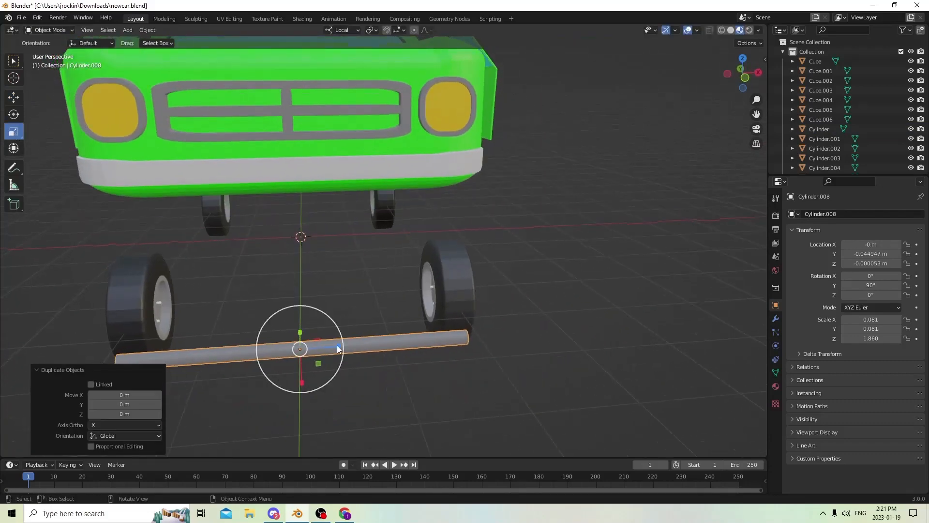
pyautogui.moveTo(337, 348); pyautogui.dragTo(300, 348)
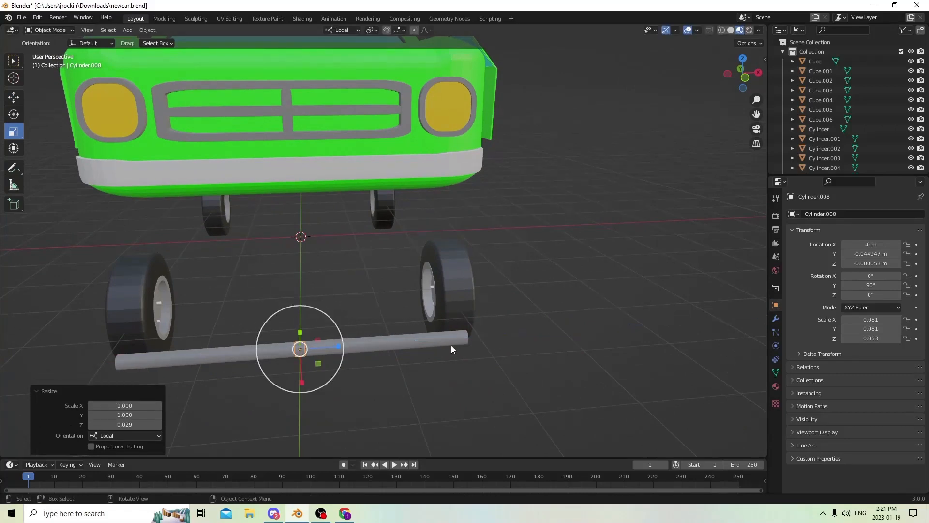
pyautogui.press('s')
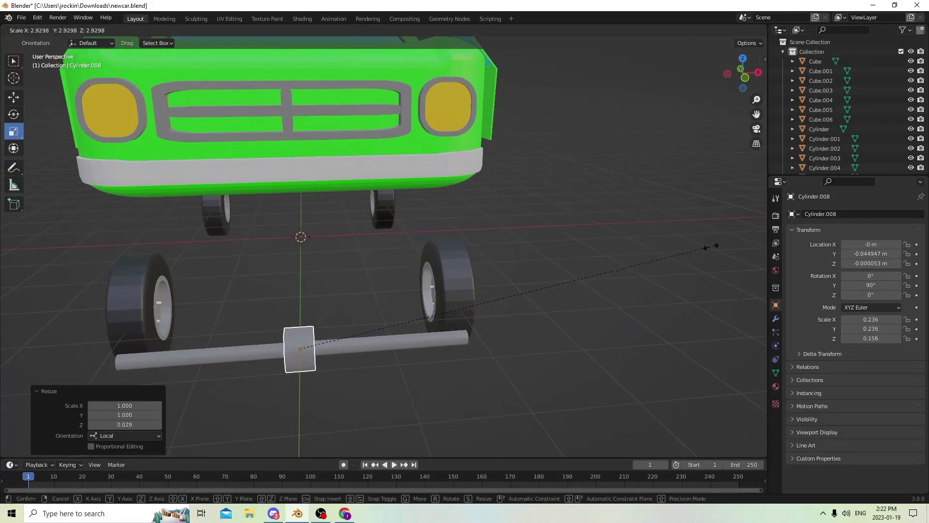
pyautogui.press('Return')
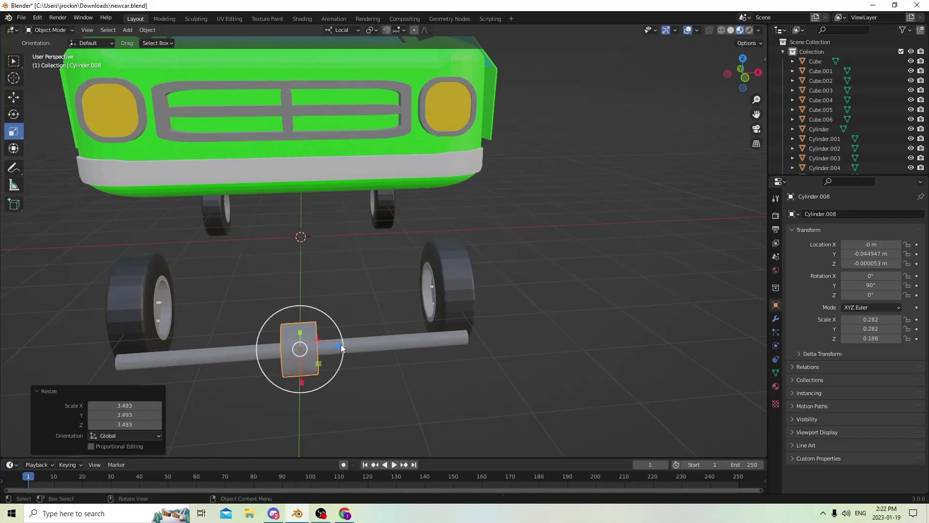
pyautogui.moveTo(340, 345); pyautogui.dragTo(317, 344)
# Move the disc about 0.016 m along the axle to the end on the positive X side
pyautogui.moveTo(317, 344); pyautogui.dragTo(347, 281, button='middle')
pyautogui.moveTo(437, 214); pyautogui.dragTo(416, 266, button='middle')
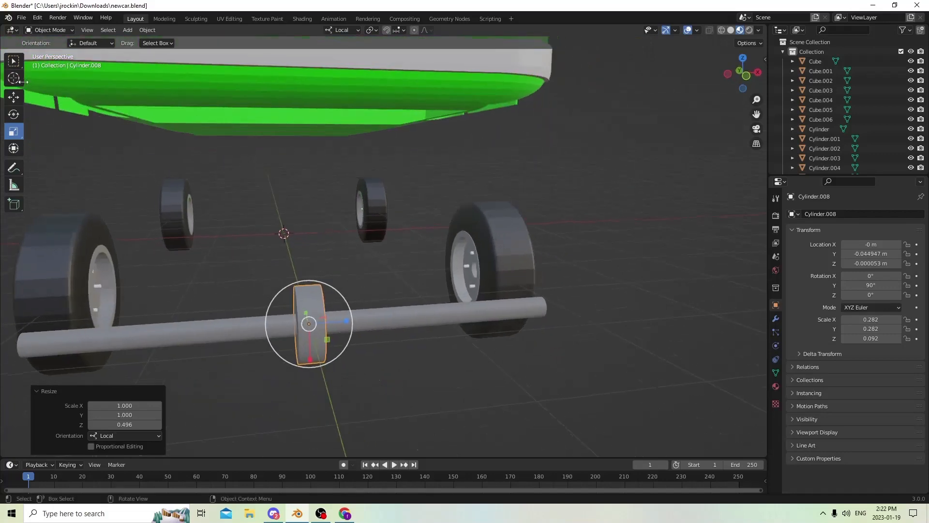
pyautogui.click(15, 99)
pyautogui.moveTo(339, 327); pyautogui.dragTo(545, 310)
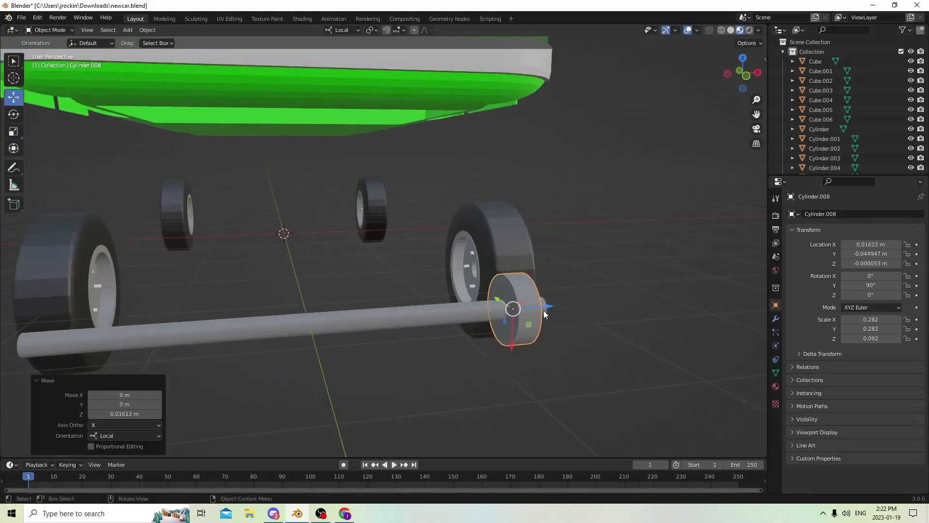
pyautogui.moveTo(544, 310); pyautogui.dragTo(561, 300, button='middle')
pyautogui.scroll(2, 534, 304)
pyautogui.scroll(-4, 534, 304)
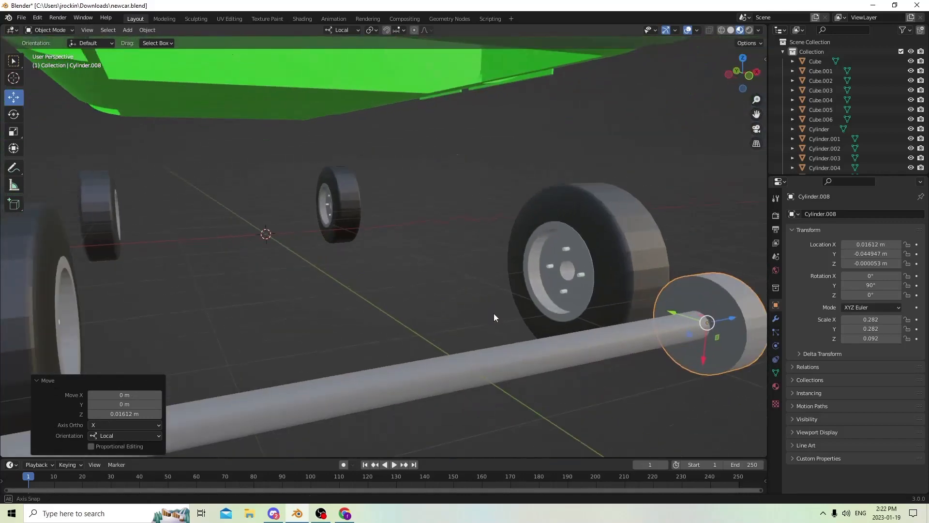
pyautogui.moveTo(496, 313); pyautogui.dragTo(530, 344, button='middle')
pyautogui.moveTo(533, 310); pyautogui.dragTo(538, 318, button='middle')
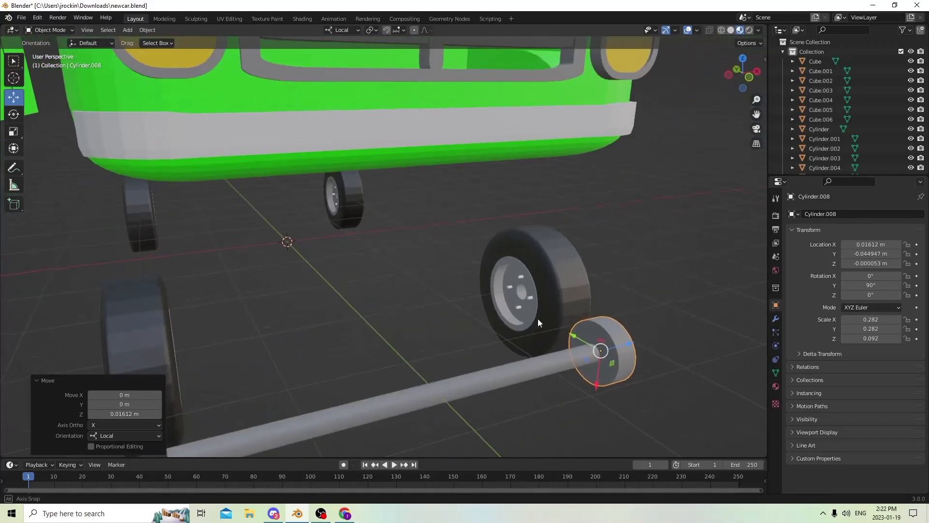
# Move the axle rod and end disc together about 0.013 m along Y, back between the front wheels
pyautogui.scroll(2, 539, 319)
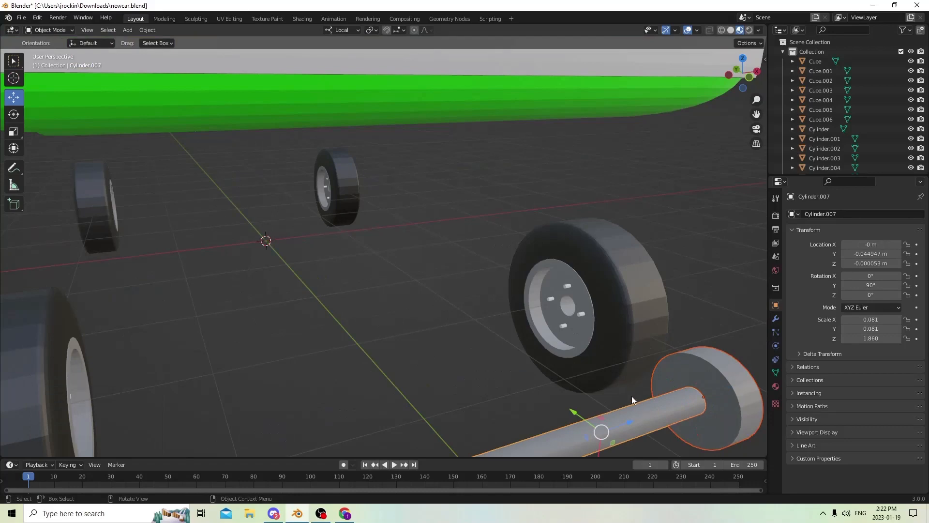
pyautogui.moveTo(573, 414); pyautogui.dragTo(458, 274)
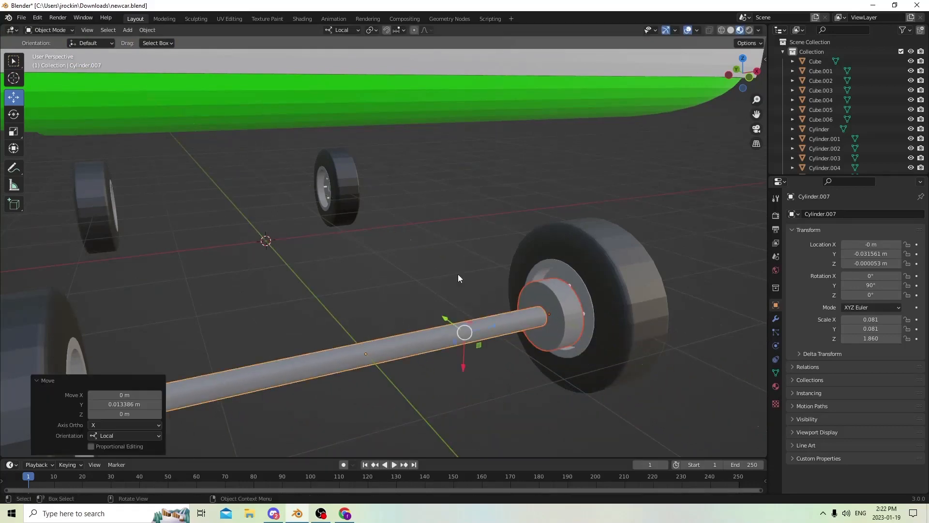
pyautogui.moveTo(458, 274); pyautogui.dragTo(469, 277, button='middle')
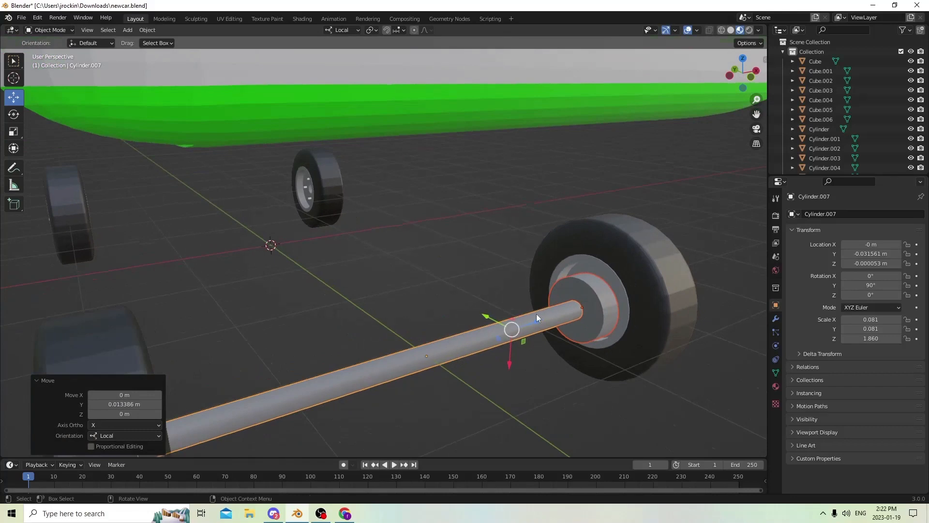
# Align the axle rod with the front wheels by setting its Y location to -0.030923 m
pyautogui.click(595, 310)
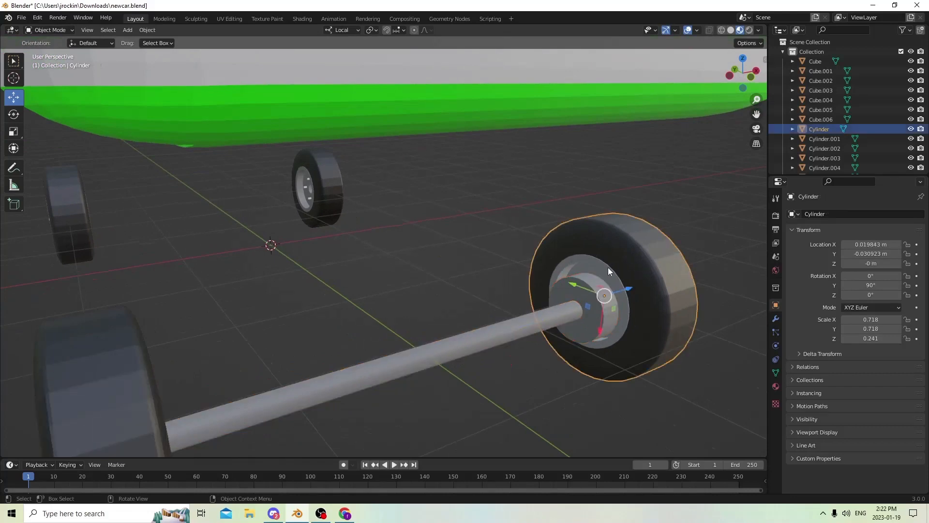
pyautogui.moveTo(609, 271); pyautogui.dragTo(611, 272, button='middle')
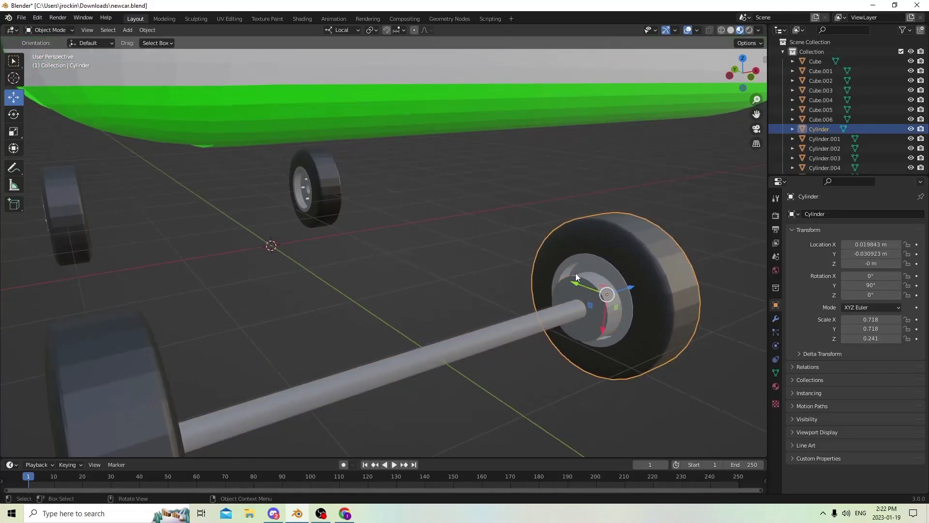
pyautogui.moveTo(576, 283); pyautogui.dragTo(544, 268)
pyautogui.rightClick(545, 268)
pyautogui.moveTo(513, 264); pyautogui.dragTo(465, 271, button='middle')
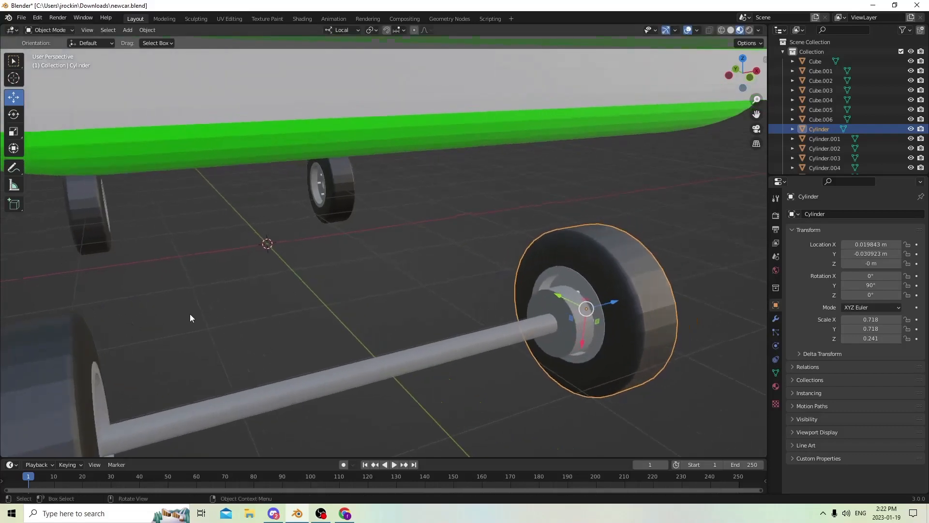
pyautogui.click(66, 417)
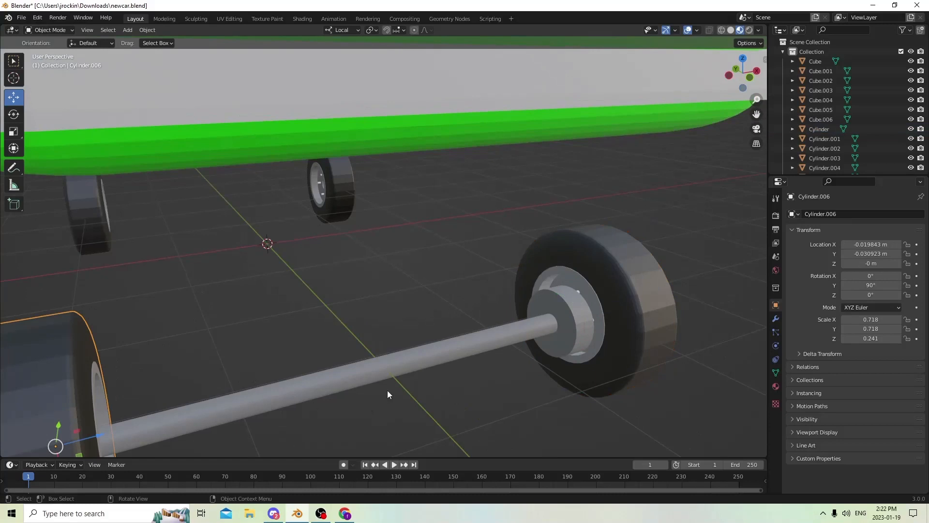
pyautogui.click(384, 367)
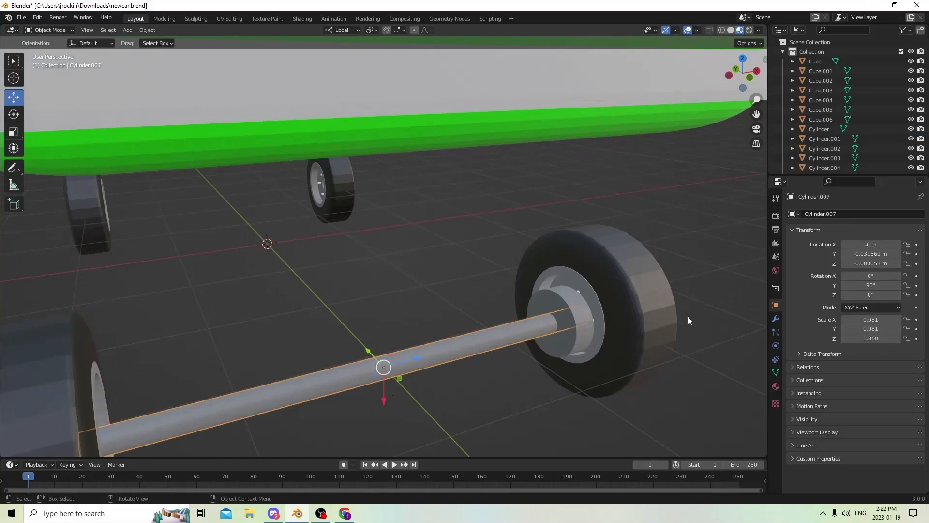
pyautogui.click(870, 254)
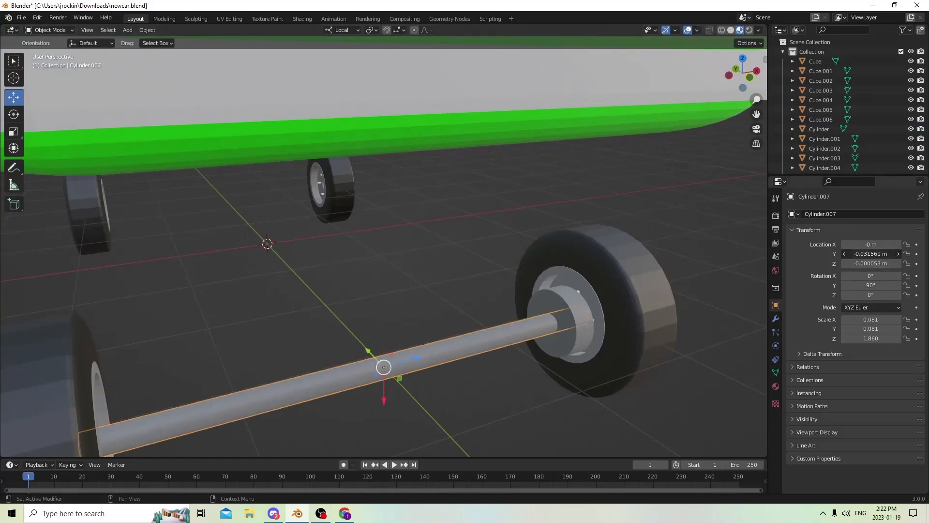
pyautogui.click(862, 255)
pyautogui.press('BackSpace')
pyautogui.press('BackSpace')
pyautogui.write('092')
pyautogui.press('Return')
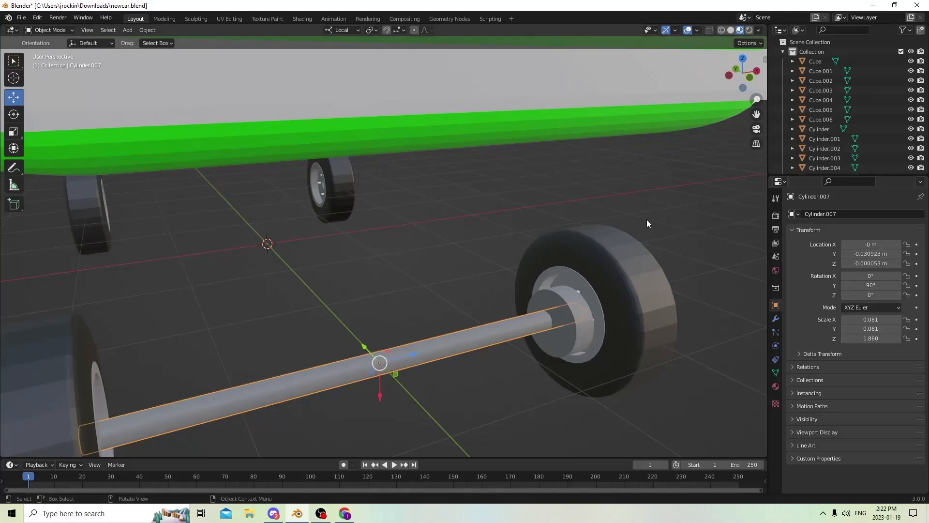
# Set the end disc's Y location to -0.030923 m to centre it on the axle rod
pyautogui.click(583, 323)
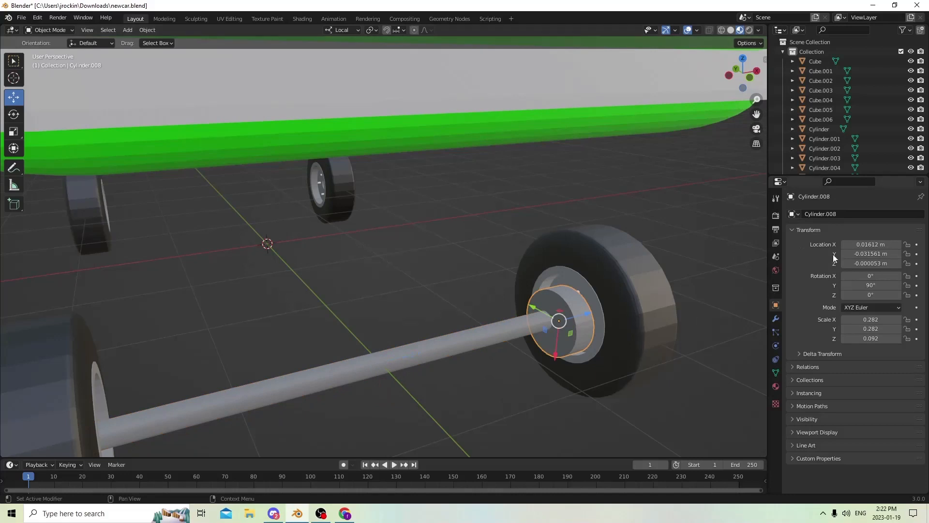
pyautogui.click(880, 254)
pyautogui.click(870, 254)
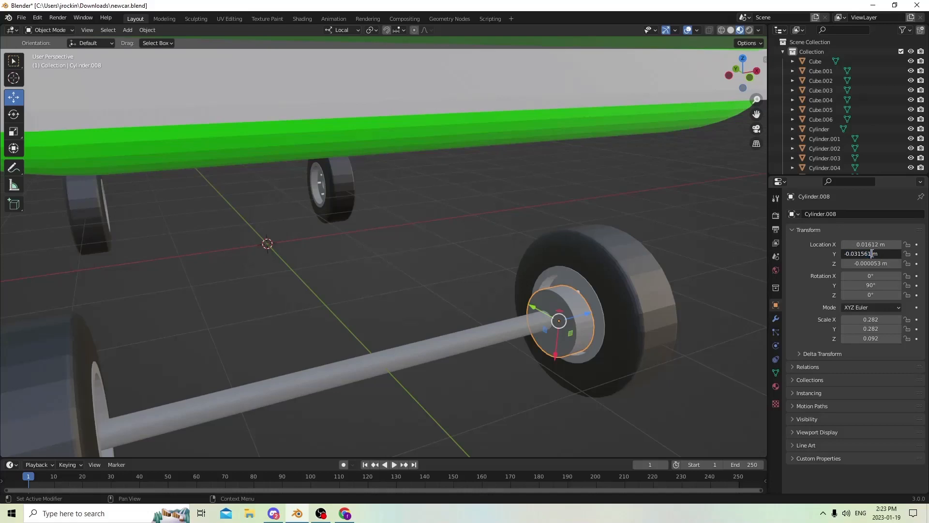
pyautogui.press('BackSpace')
pyautogui.write('923')
pyautogui.press('Return')
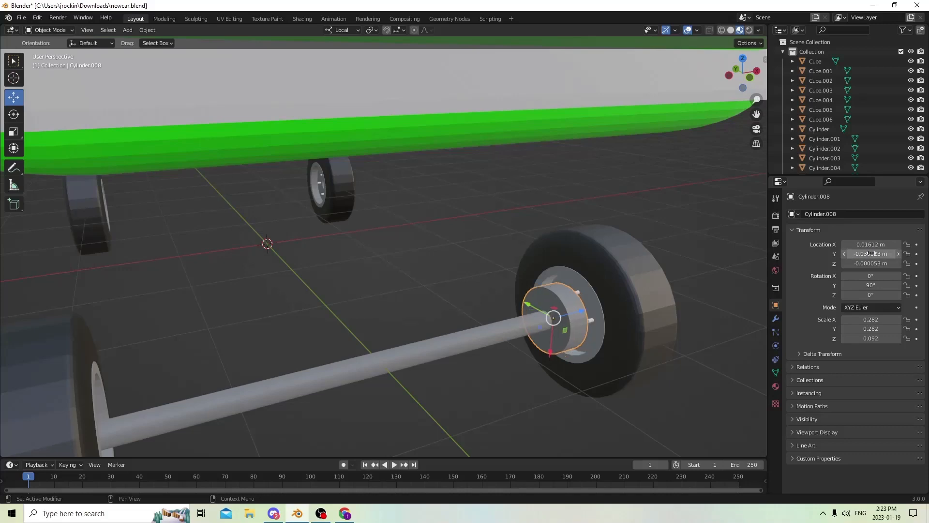
# Thin the end disc along the axle to a Z scale of about 0.026
pyautogui.scroll(1, 596, 264)
pyautogui.moveTo(596, 263); pyautogui.dragTo(653, 268, button='middle')
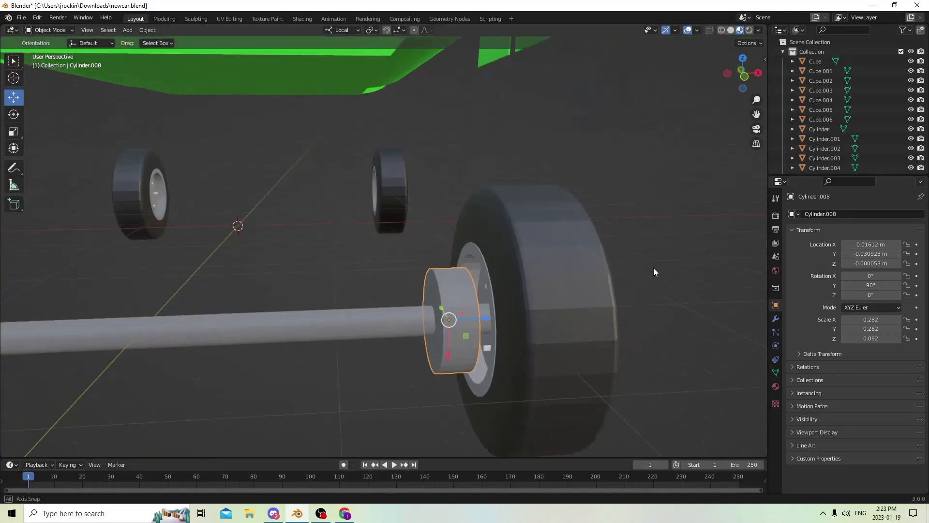
pyautogui.click(452, 304)
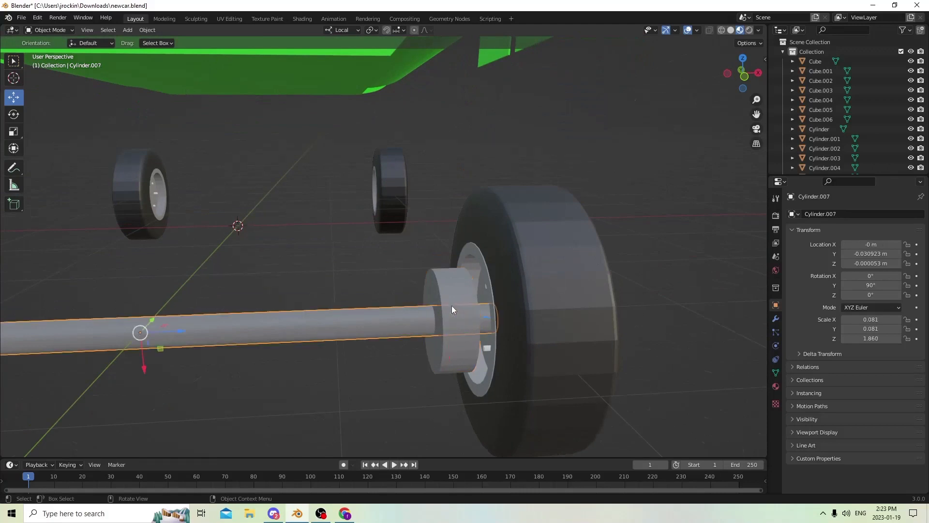
pyautogui.click(452, 304)
pyautogui.click(19, 133)
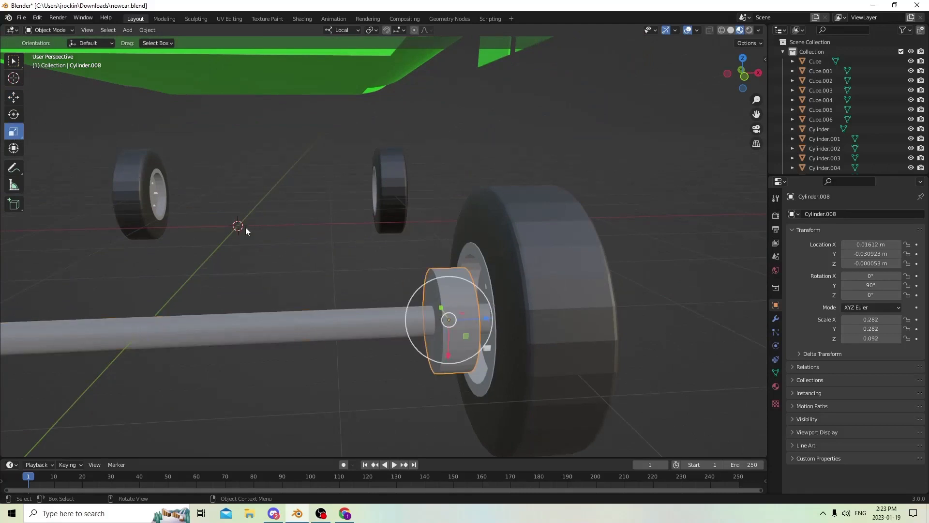
pyautogui.moveTo(485, 320); pyautogui.dragTo(457, 320)
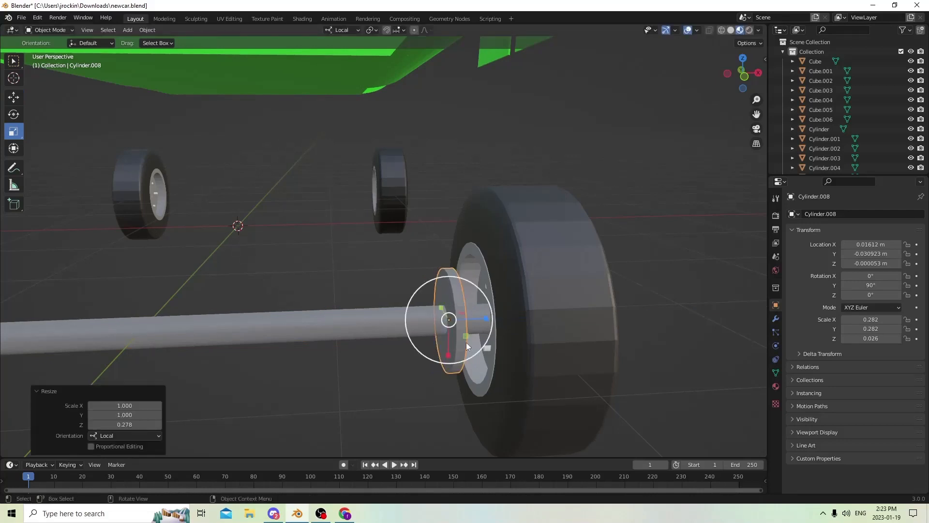
# Move the front wheel's four bolts about 0.0023 m inward along the axle to reach the disc
pyautogui.click(485, 345)
pyautogui.moveTo(495, 317); pyautogui.dragTo(469, 308, button='middle')
pyautogui.click(13, 96)
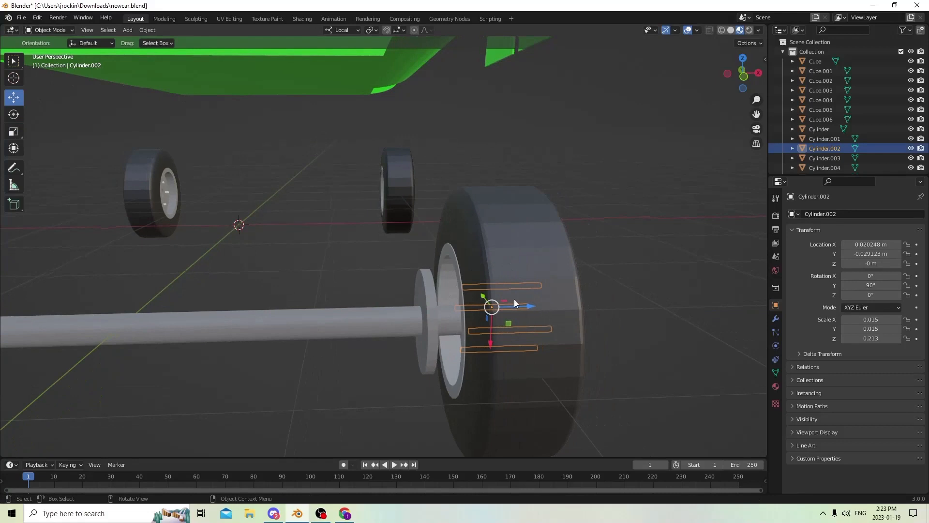
pyautogui.moveTo(530, 305); pyautogui.dragTo(486, 303)
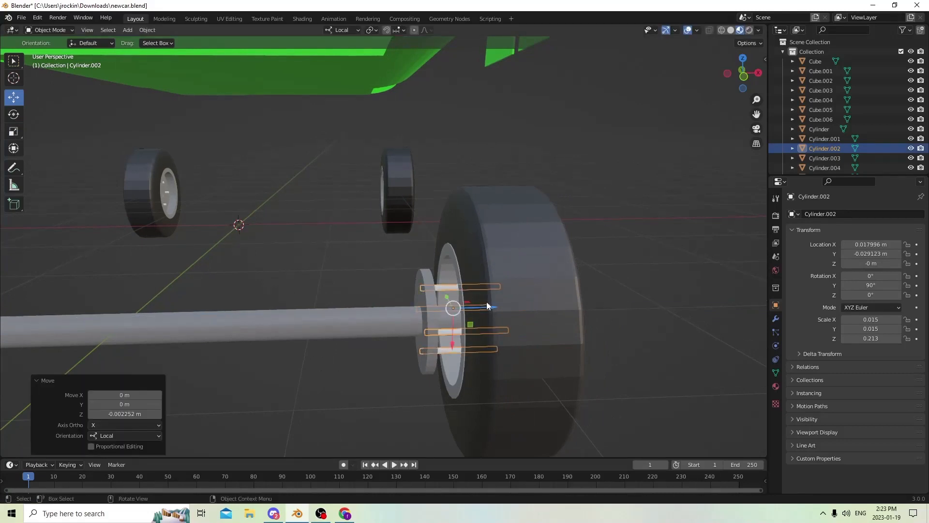
# Shorten the bolts to a Z scale of about 0.123 and move them about 0.0007 m inward into the disc
pyautogui.moveTo(486, 303)
pyautogui.mouseDown(button='middle')
pyautogui.moveTo(449, 282)
pyautogui.moveTo(445, 296)
pyautogui.moveTo(481, 301)
pyautogui.mouseUp(button='middle')
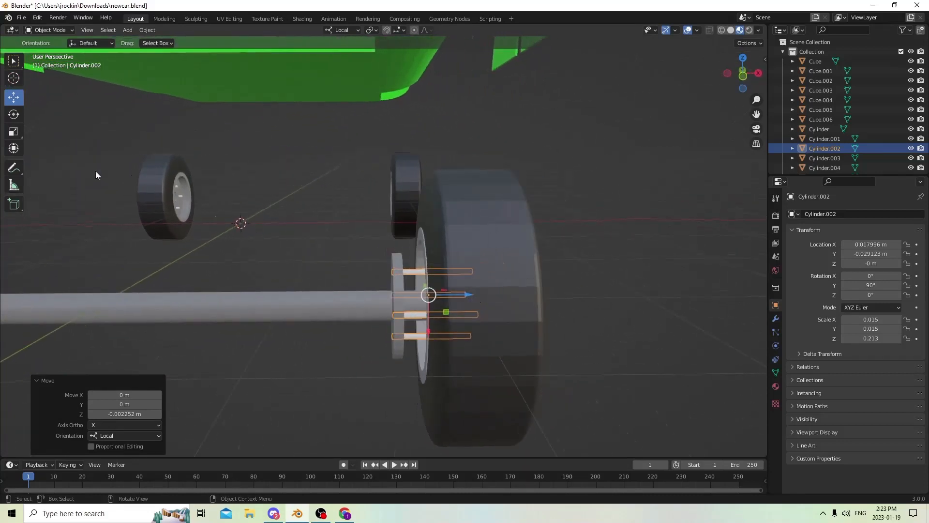
pyautogui.click(14, 132)
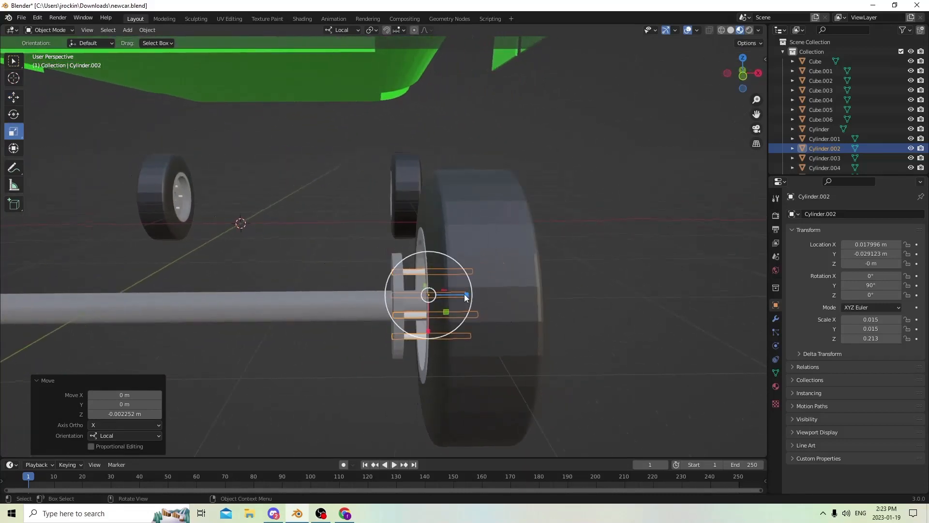
pyautogui.moveTo(464, 294); pyautogui.dragTo(447, 296)
pyautogui.moveTo(448, 296)
pyautogui.mouseDown(button='middle')
pyautogui.moveTo(428, 286)
pyautogui.moveTo(450, 298)
pyautogui.moveTo(437, 307)
pyautogui.mouseUp(button='middle')
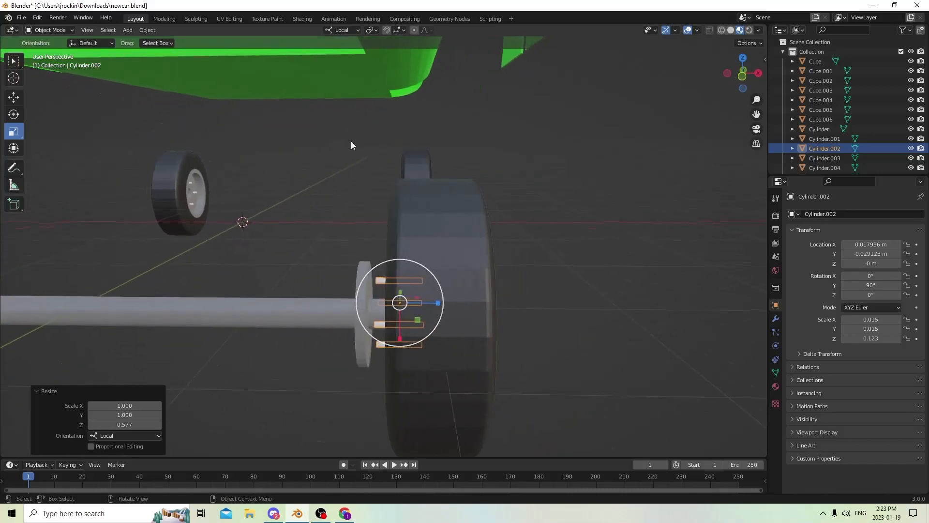
pyautogui.click(13, 99)
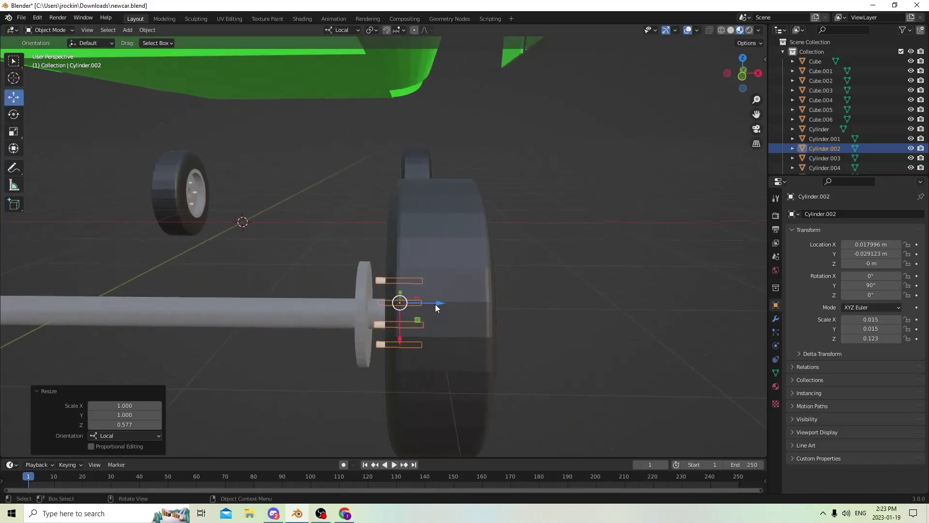
pyautogui.moveTo(435, 304); pyautogui.dragTo(418, 301)
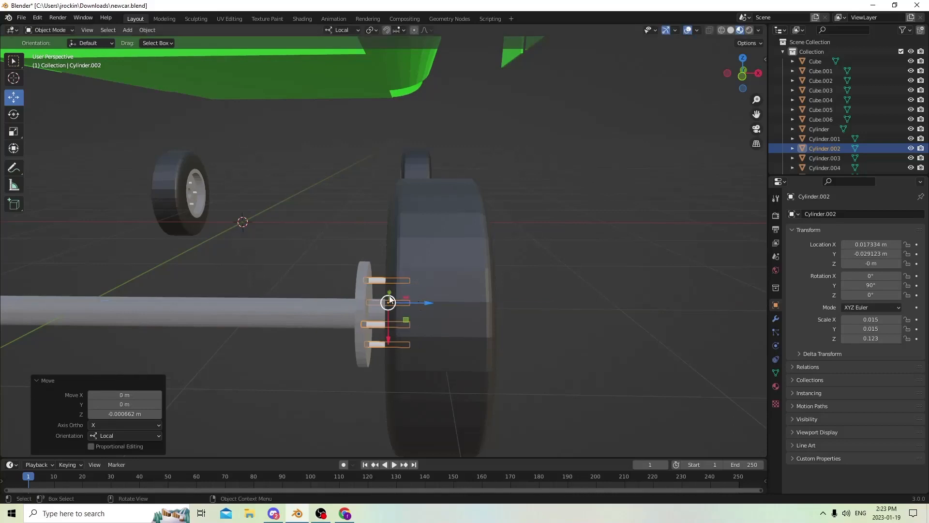
# Move the disc and bolts together outward along the axle into the wheel, placing the disc at about 0.0185 m in X
pyautogui.keyDown('shift'); pyautogui.click(361, 298); pyautogui.keyUp('shift')
pyautogui.press('g')
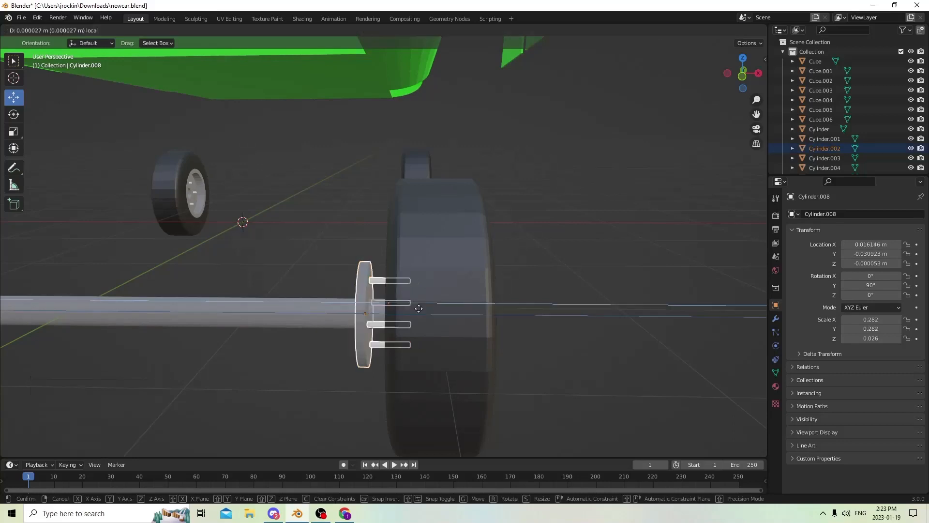
pyautogui.click(445, 309)
pyautogui.moveTo(446, 309); pyautogui.dragTo(352, 315, button='middle')
pyautogui.moveTo(246, 327); pyautogui.dragTo(268, 334)
pyautogui.moveTo(269, 333); pyautogui.dragTo(318, 326, button='middle')
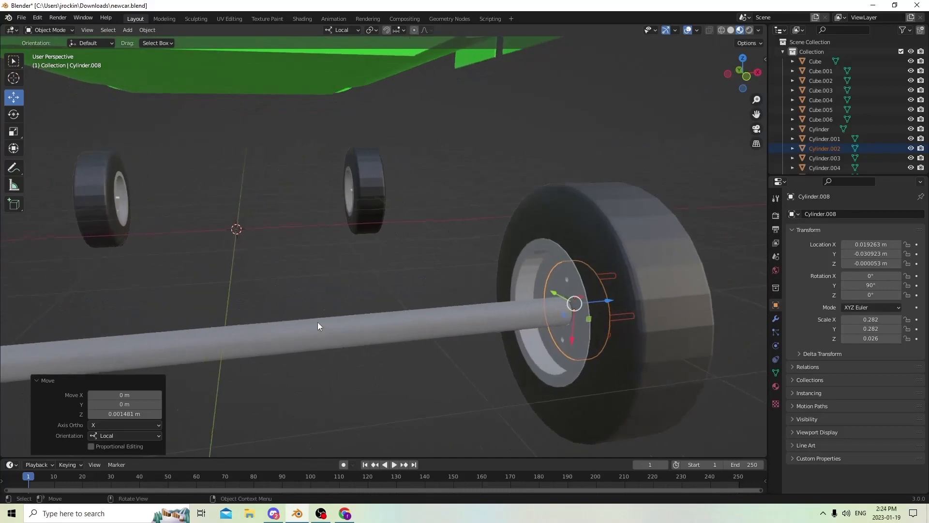
pyautogui.moveTo(609, 304); pyautogui.dragTo(594, 302)
pyautogui.moveTo(594, 302); pyautogui.dragTo(566, 290, button='middle')
pyautogui.moveTo(500, 280)
pyautogui.mouseDown(button='middle')
pyautogui.moveTo(528, 289)
pyautogui.moveTo(533, 276)
pyautogui.moveTo(495, 286)
pyautogui.mouseUp(button='middle')
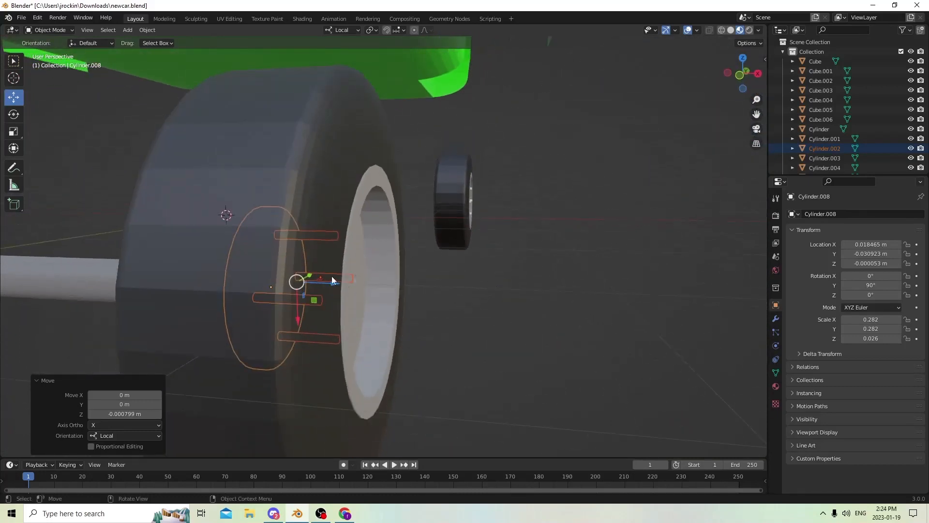
# Lengthen the bolts to a Z scale of about 0.154 and shift them about 0.00014 m outward
pyautogui.click(346, 277)
pyautogui.click(350, 277)
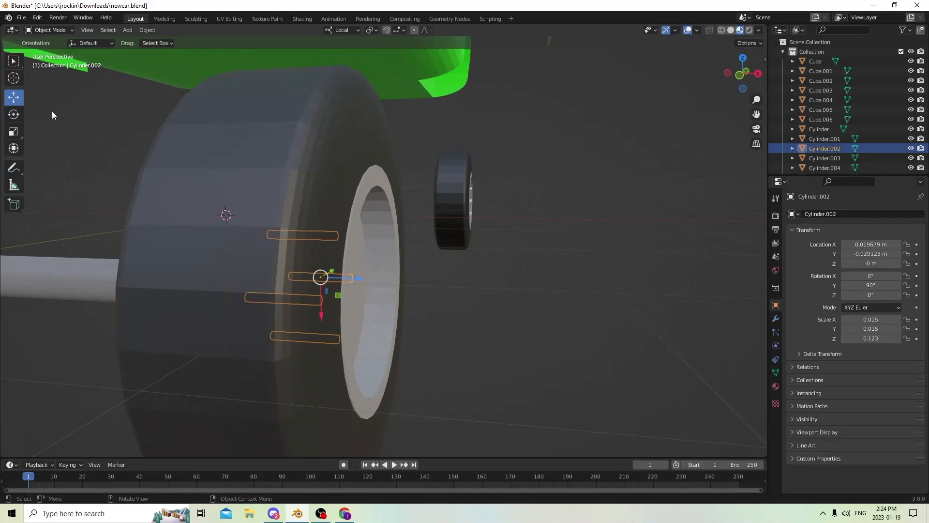
pyautogui.click(14, 132)
pyautogui.moveTo(357, 280); pyautogui.dragTo(368, 279)
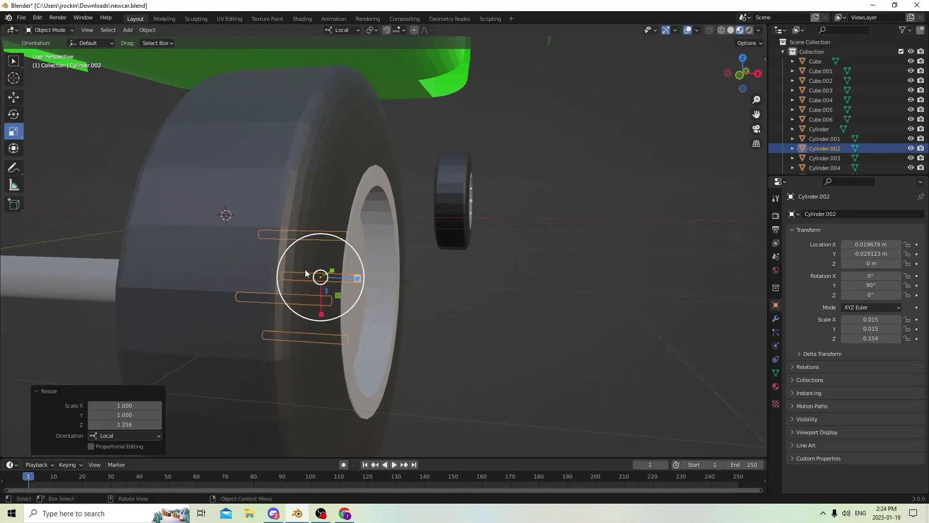
pyautogui.click(15, 98)
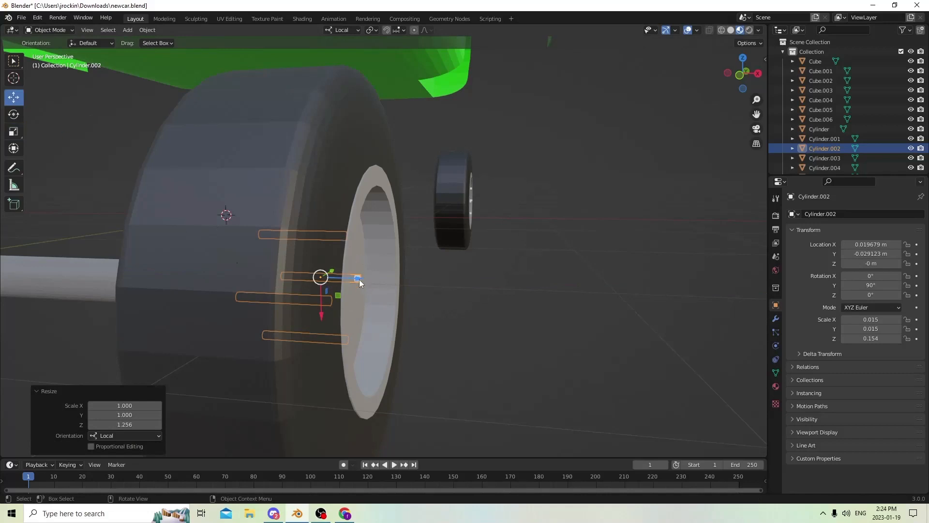
pyautogui.moveTo(360, 279); pyautogui.dragTo(359, 282)
pyautogui.moveTo(359, 281); pyautogui.dragTo(428, 306, button='middle')
# Move the disc and its bolts together about 0.0077 m inward along the axle, clear of the wheel
pyautogui.scroll(-3, 369, 281)
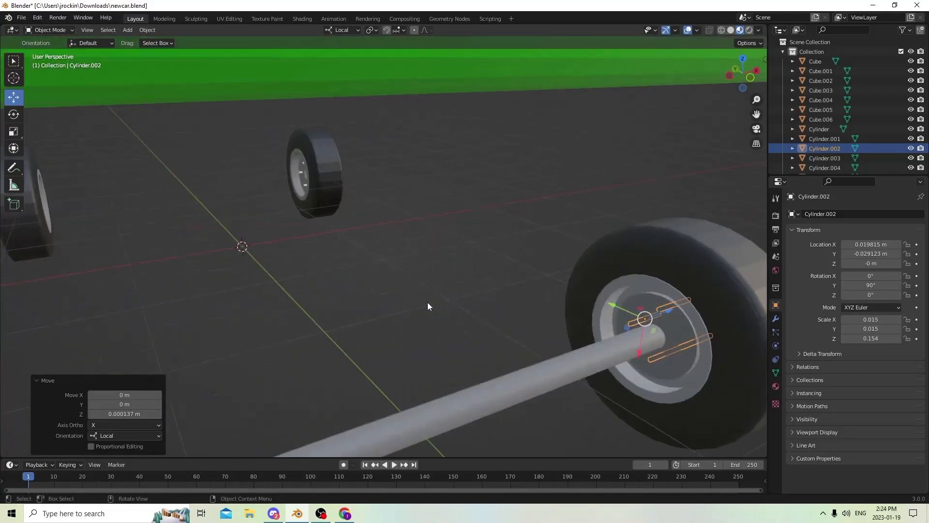
pyautogui.click(673, 342)
pyautogui.moveTo(673, 342); pyautogui.dragTo(575, 312, button='middle')
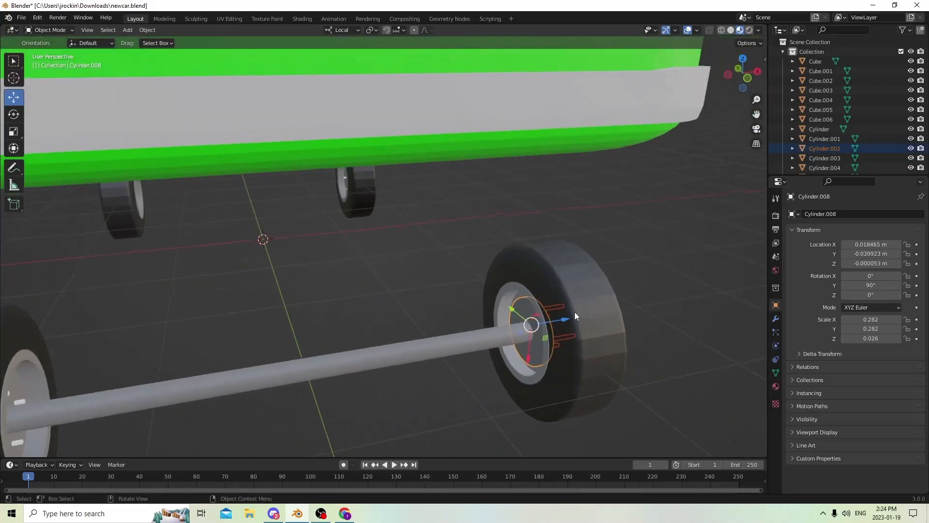
pyautogui.moveTo(563, 319); pyautogui.dragTo(455, 329)
pyautogui.moveTo(455, 329); pyautogui.dragTo(444, 310, button='middle')
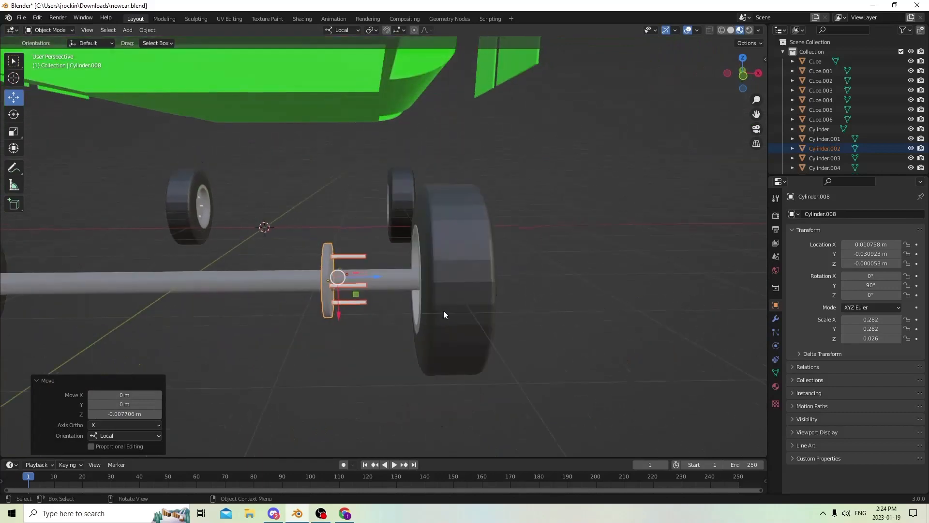
# Shift the wheel bolts about 0.0002 m outward along the axle relative to the disc
pyautogui.scroll(5, 443, 309)
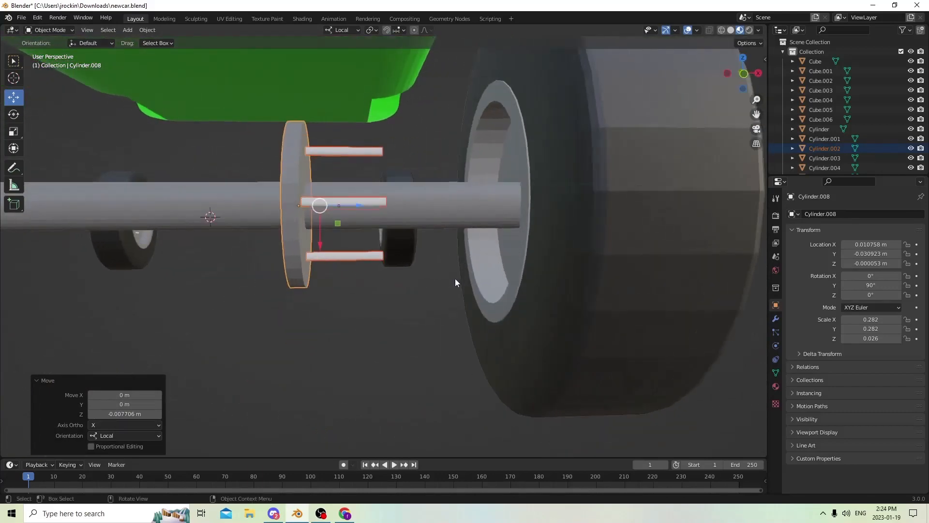
pyautogui.moveTo(430, 265); pyautogui.dragTo(395, 267, button='middle')
pyautogui.click(390, 274)
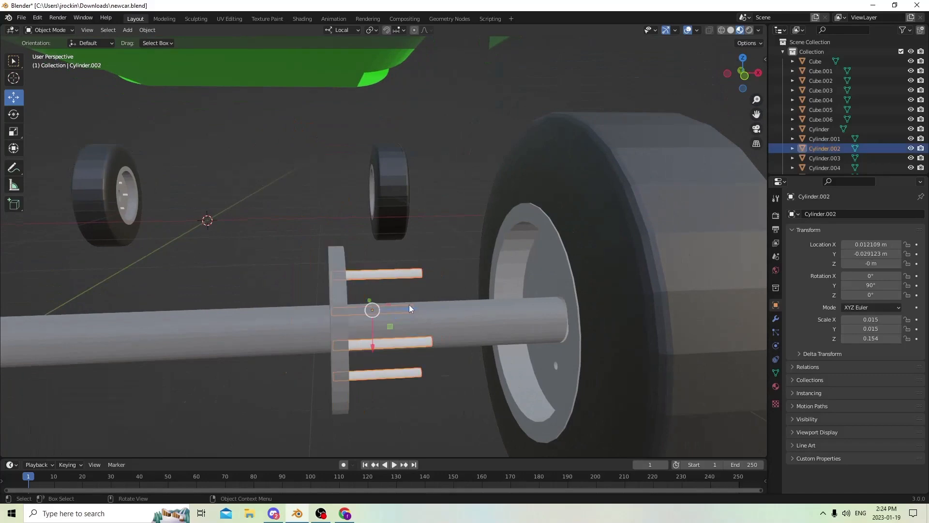
pyautogui.moveTo(410, 309); pyautogui.dragTo(408, 296, button='middle')
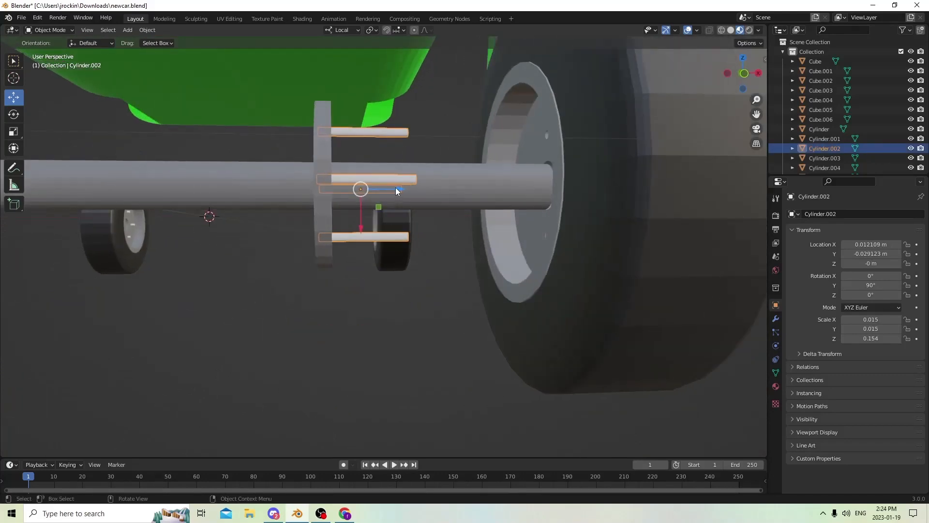
pyautogui.moveTo(396, 190); pyautogui.dragTo(404, 193)
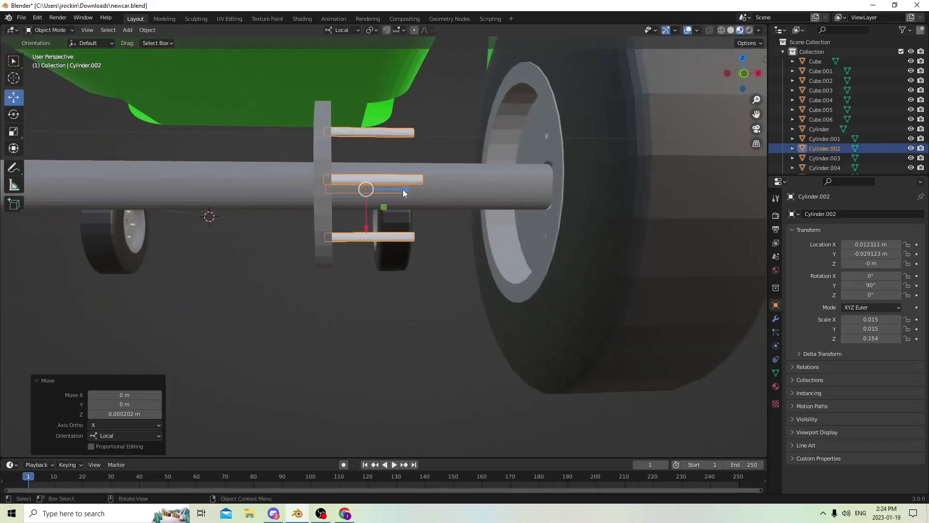
pyautogui.moveTo(404, 193); pyautogui.dragTo(387, 216, button='middle')
# Join the bolts and the disc into a single object
pyautogui.keyDown('shift'); pyautogui.click(298, 296); pyautogui.keyUp('shift')
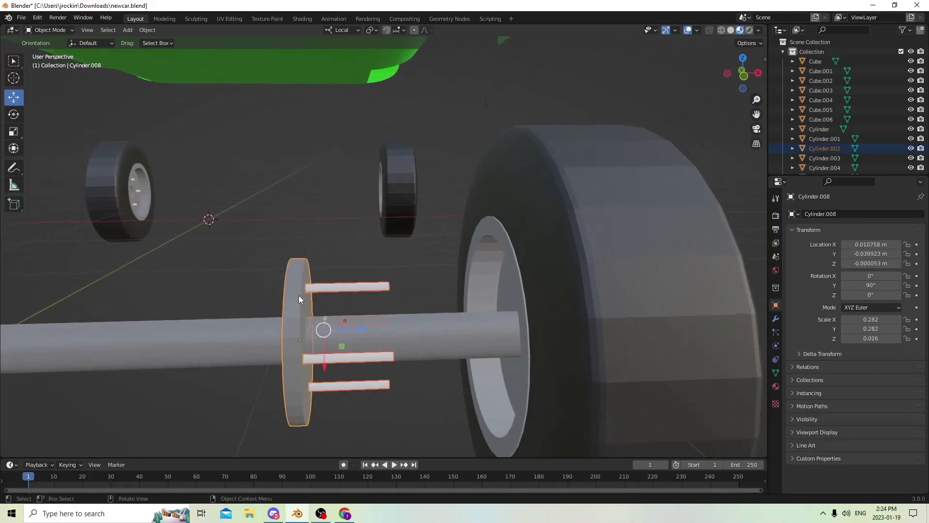
pyautogui.hotkey('ctrl', 'j')
pyautogui.scroll(-3, 304, 286)
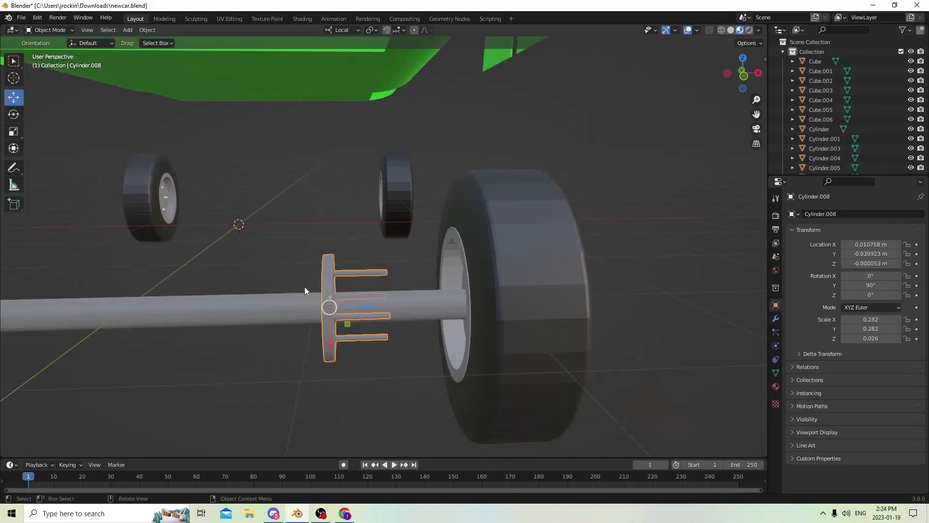
pyautogui.moveTo(347, 309); pyautogui.dragTo(335, 282, button='middle')
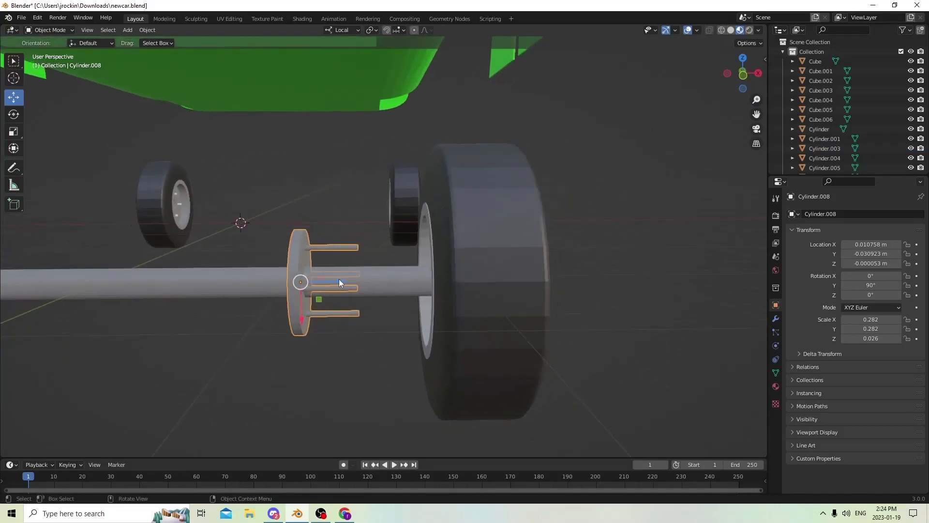
# Move the joined disc outward along the axle into the wheel, placing it at about 0.0184 m in X
pyautogui.press('g')
pyautogui.press('z')
pyautogui.press('z')
pyautogui.click(456, 279)
pyautogui.moveTo(456, 279); pyautogui.dragTo(322, 270, button='middle')
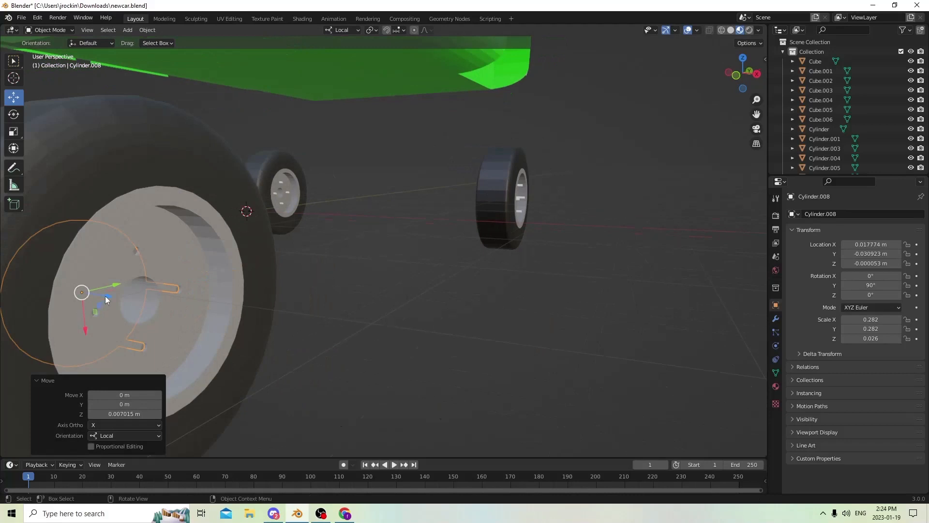
pyautogui.press('g')
pyautogui.press('x')
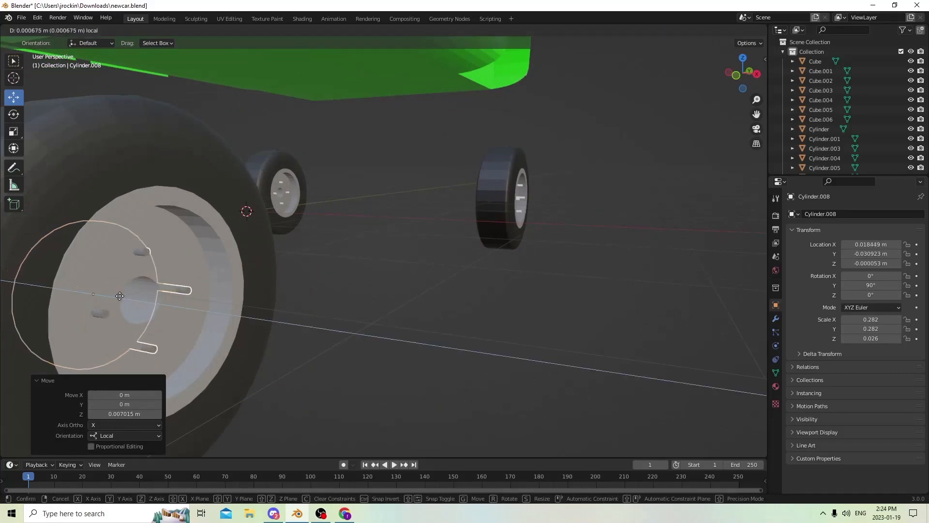
pyautogui.click(119, 296)
pyautogui.moveTo(119, 296); pyautogui.dragTo(261, 300, button='middle')
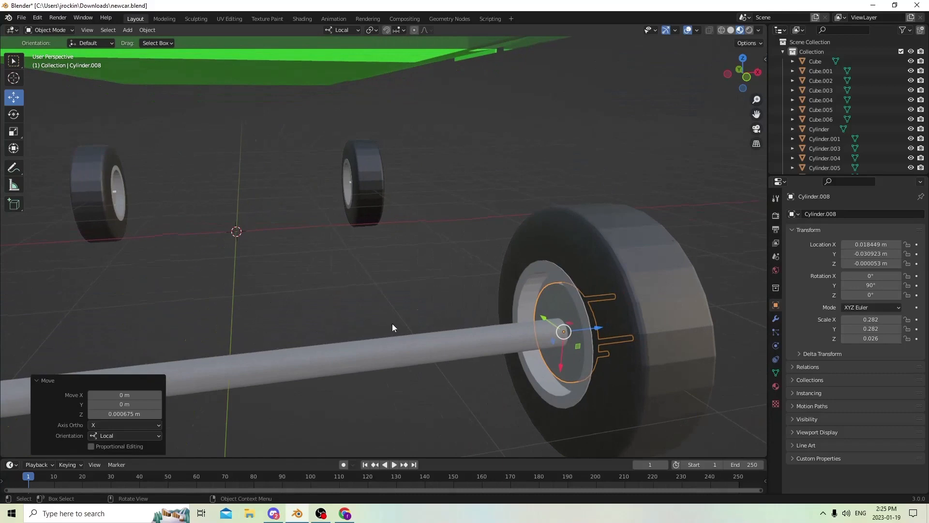
pyautogui.moveTo(392, 324); pyautogui.dragTo(406, 321, button='middle')
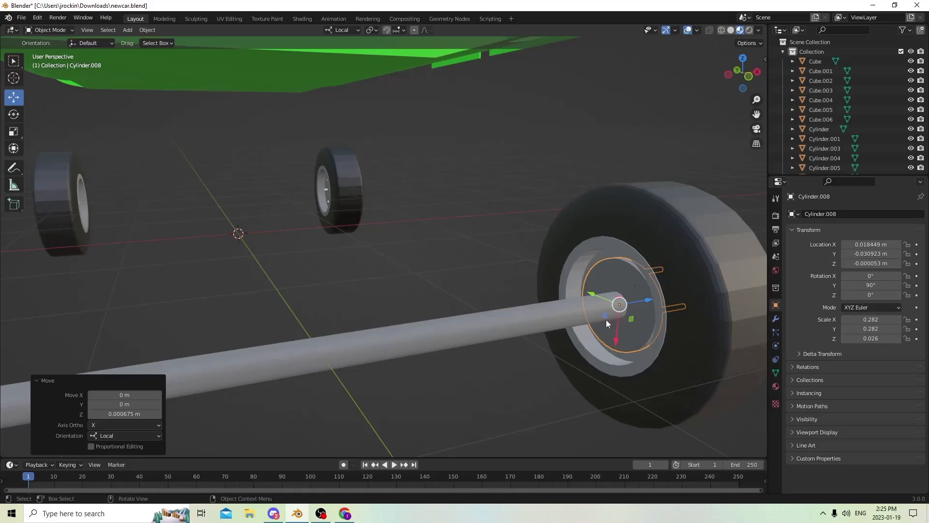
pyautogui.moveTo(606, 319); pyautogui.dragTo(594, 320, button='middle')
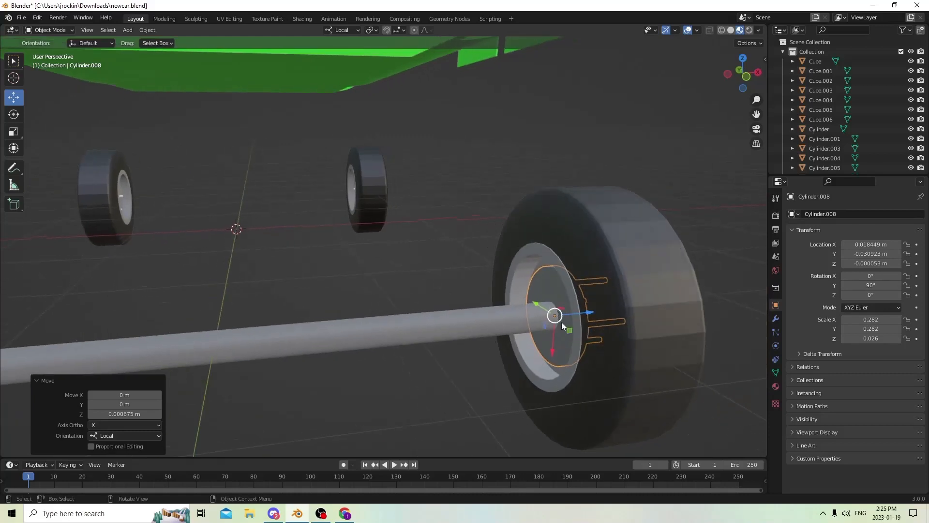
# Move the joined disc back inward along the axle to about 0.0175 m in X
pyautogui.press('g')
pyautogui.press('z')
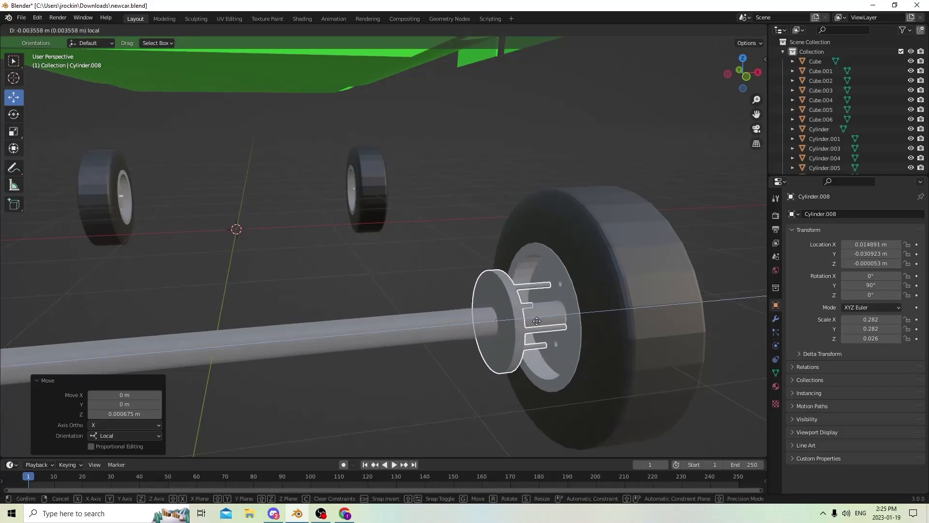
pyautogui.click(567, 314)
pyautogui.moveTo(567, 314); pyautogui.dragTo(554, 321, button='middle')
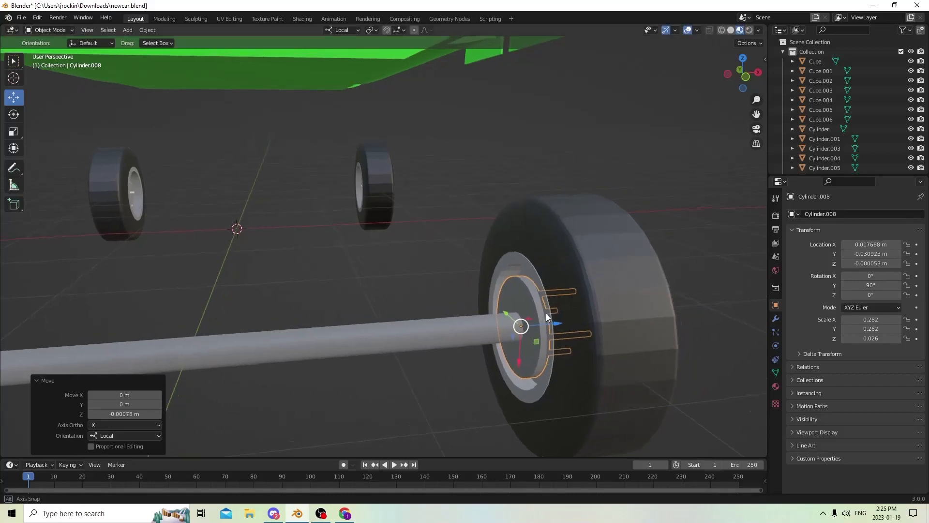
pyautogui.press('g')
pyautogui.press('z')
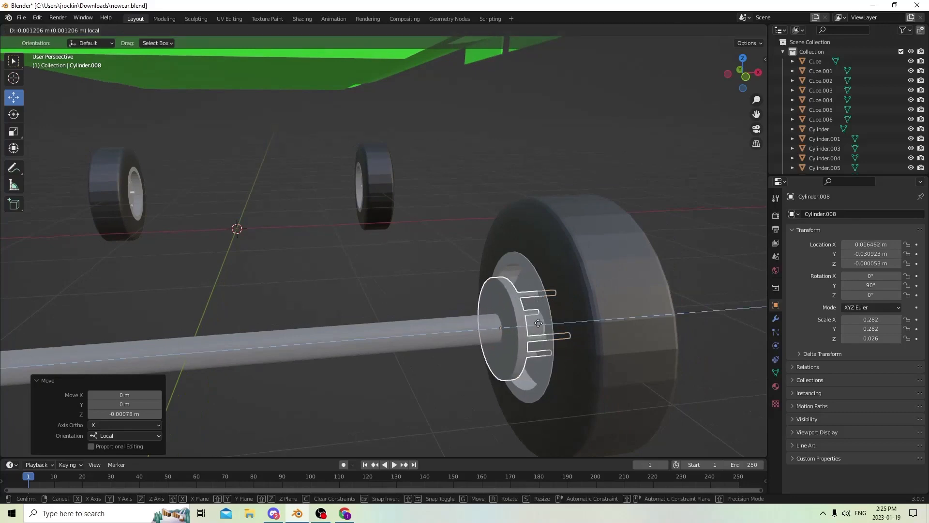
pyautogui.click(552, 321)
pyautogui.moveTo(552, 321); pyautogui.dragTo(575, 309, button='middle')
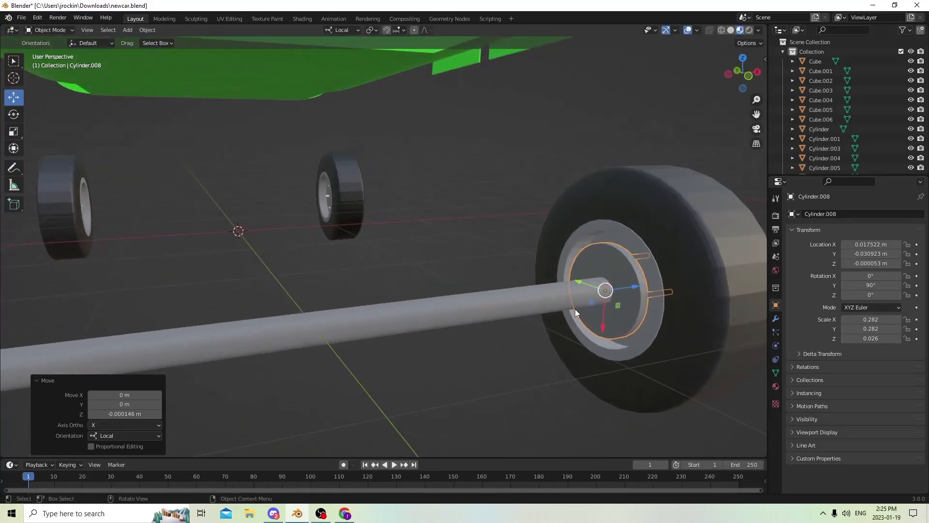
# Change the base color of the axle rod's material, shared with the disc, to teal
pyautogui.click(550, 302)
pyautogui.click(536, 300)
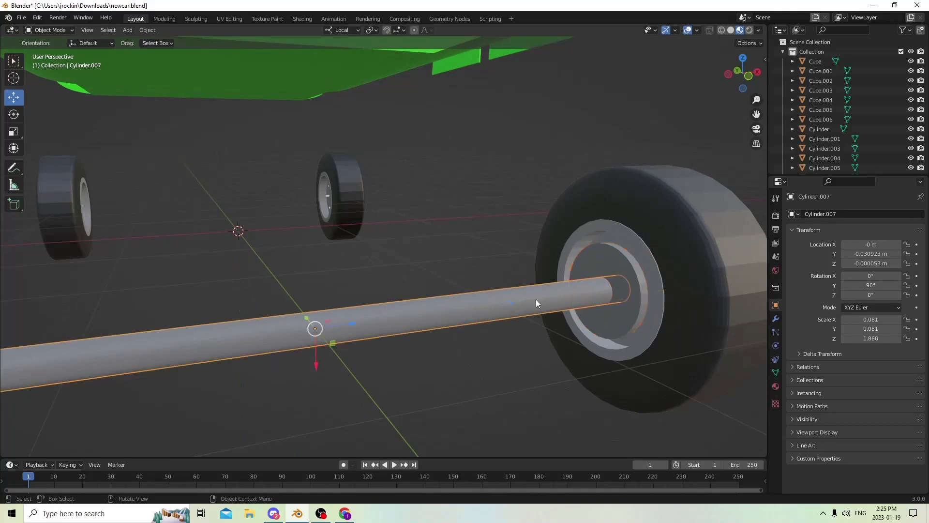
pyautogui.click(776, 385)
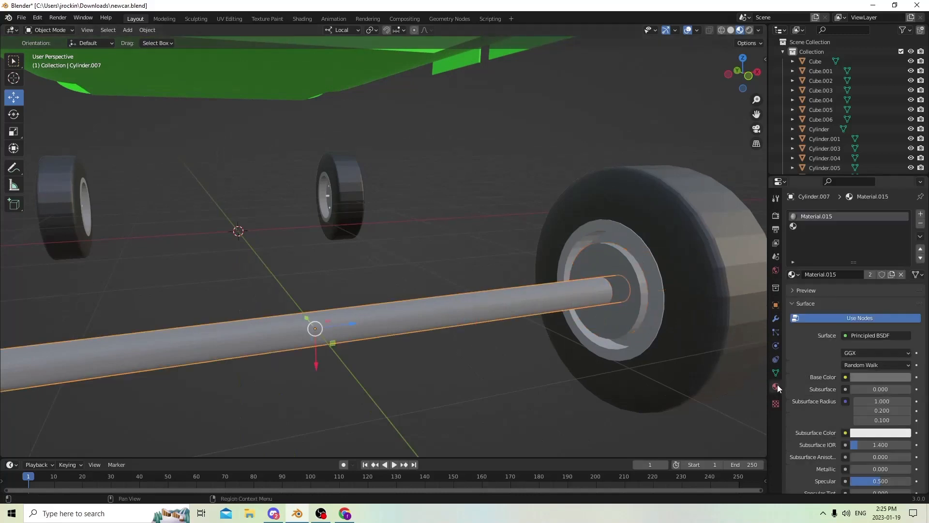
pyautogui.click(879, 376)
pyautogui.moveTo(870, 276); pyautogui.dragTo(862, 254)
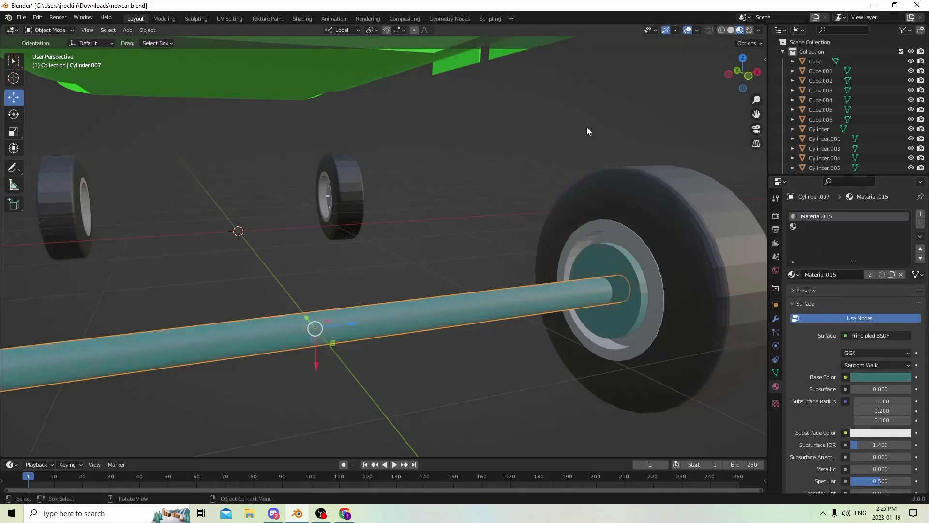
pyautogui.click(655, 137)
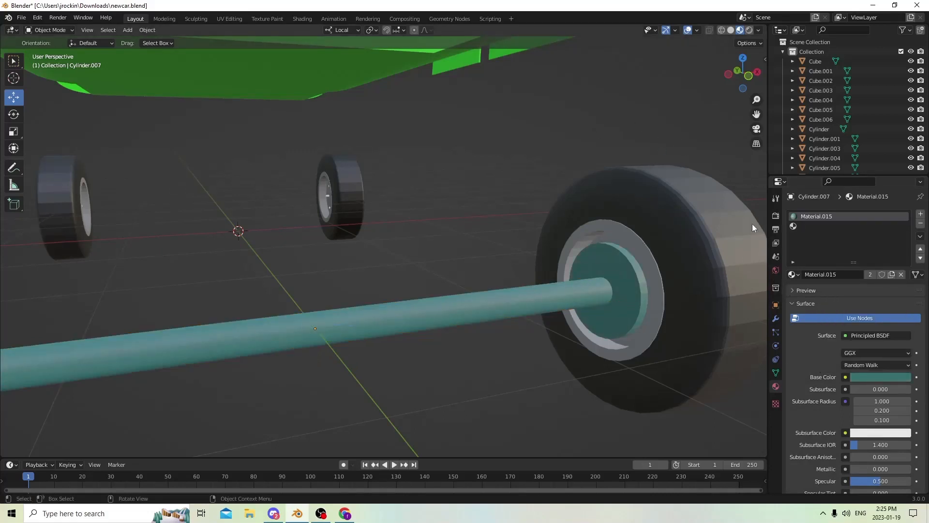
# Move the teal disc and its bolts about 0.00067 m outward along the axle into the wheel
pyautogui.moveTo(752, 224); pyautogui.dragTo(621, 241, button='middle')
pyautogui.moveTo(666, 261); pyautogui.dragTo(404, 257, button='middle')
pyautogui.moveTo(338, 259); pyautogui.dragTo(444, 277, button='middle')
pyautogui.click(663, 309)
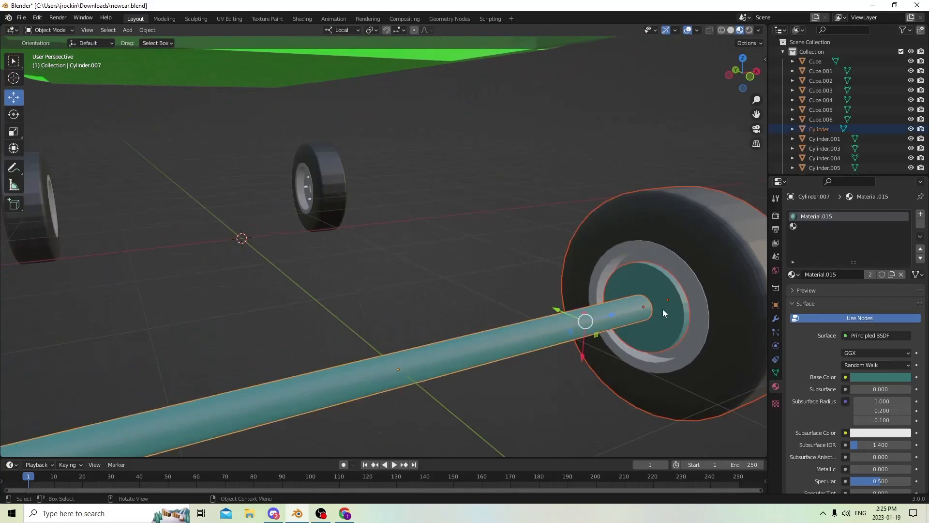
pyautogui.moveTo(663, 309); pyautogui.dragTo(633, 315, button='middle')
pyautogui.click(568, 351)
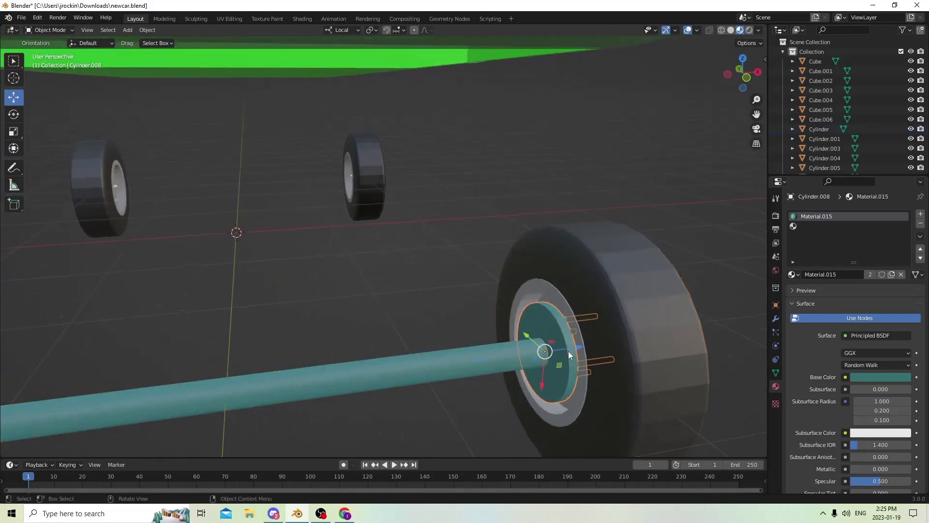
pyautogui.hotkey('shift', 'd')
pyautogui.click(588, 344)
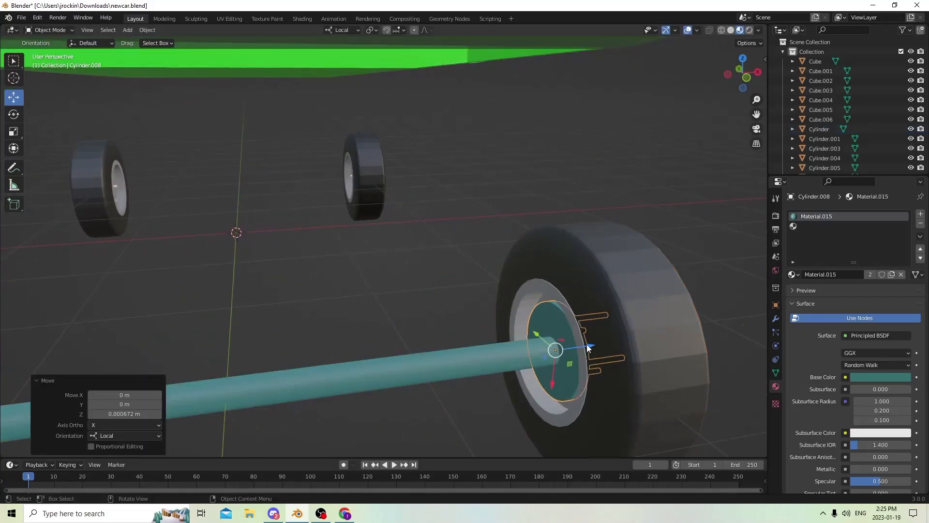
# Nudge the disc about 0.0001 m further outward so the bolts protrude through the wheel's holes
pyautogui.moveTo(588, 344); pyautogui.dragTo(606, 316, button='middle')
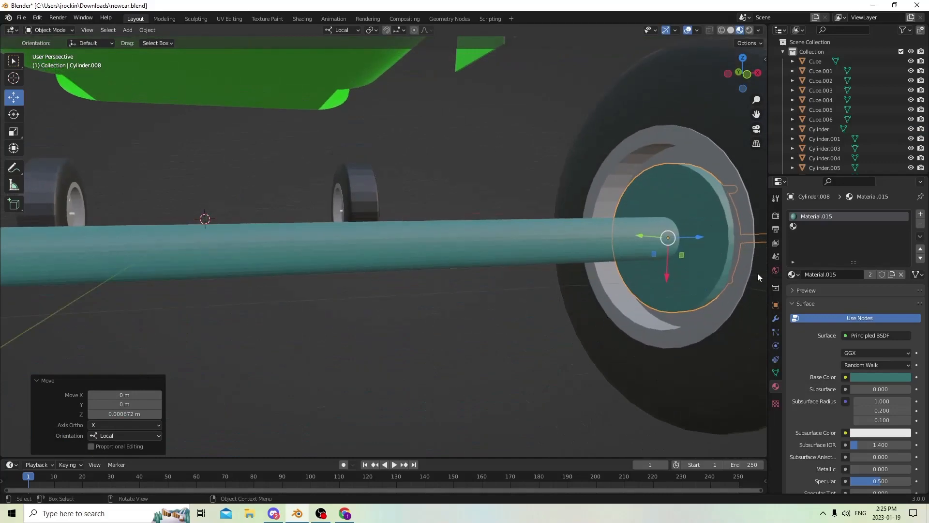
pyautogui.moveTo(731, 275); pyautogui.dragTo(680, 274, button='middle')
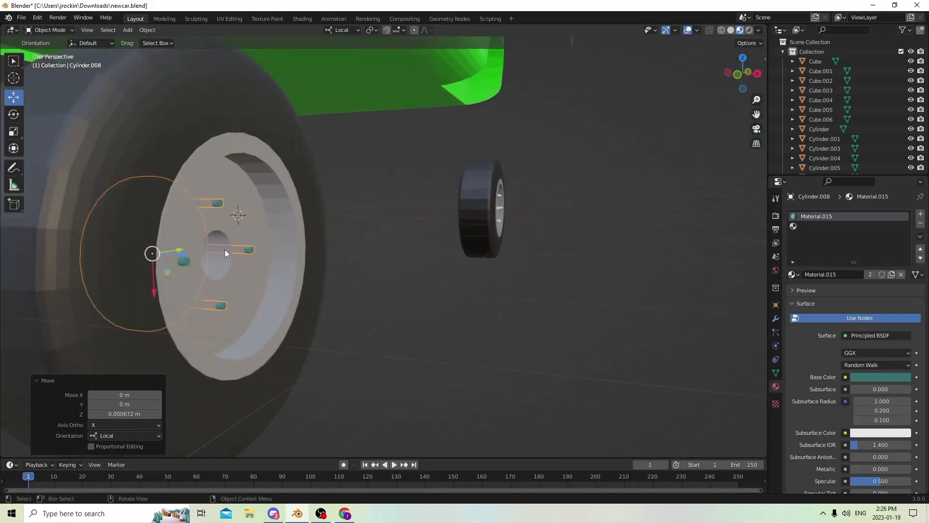
pyautogui.moveTo(184, 260); pyautogui.dragTo(191, 259)
pyautogui.moveTo(190, 255); pyautogui.dragTo(213, 289, button='middle')
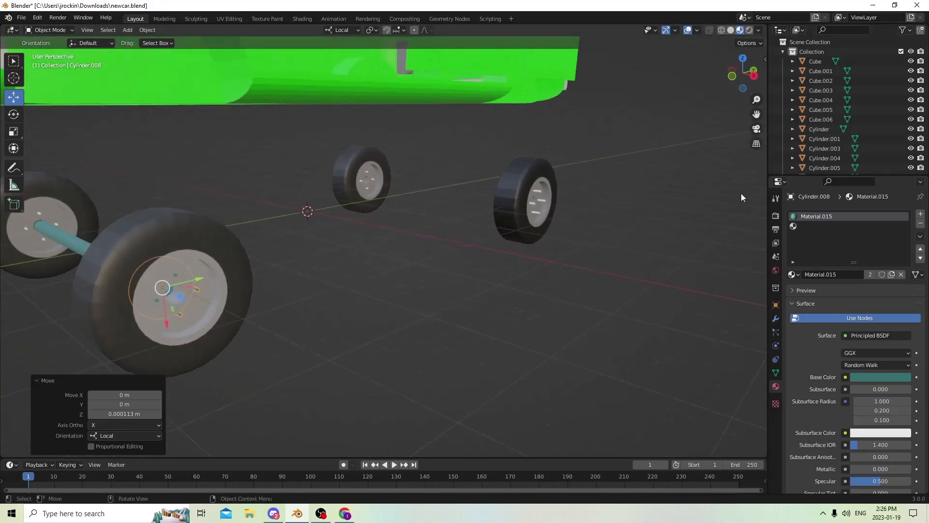
# Duplicate the disc with its bolts and move the copy about 0.0064 m outward along the axle, beyond the wheel
pyautogui.moveTo(339, 155); pyautogui.dragTo(441, 300, button='middle')
pyautogui.scroll(4, 454, 317)
pyautogui.scroll(3, 476, 325)
pyautogui.scroll(-3, 431, 292)
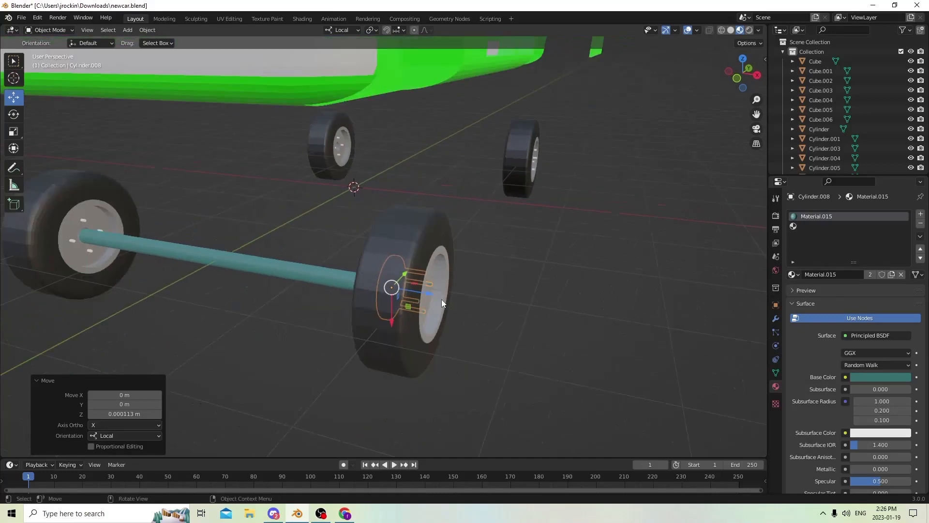
pyautogui.hotkey('shift', 'd')
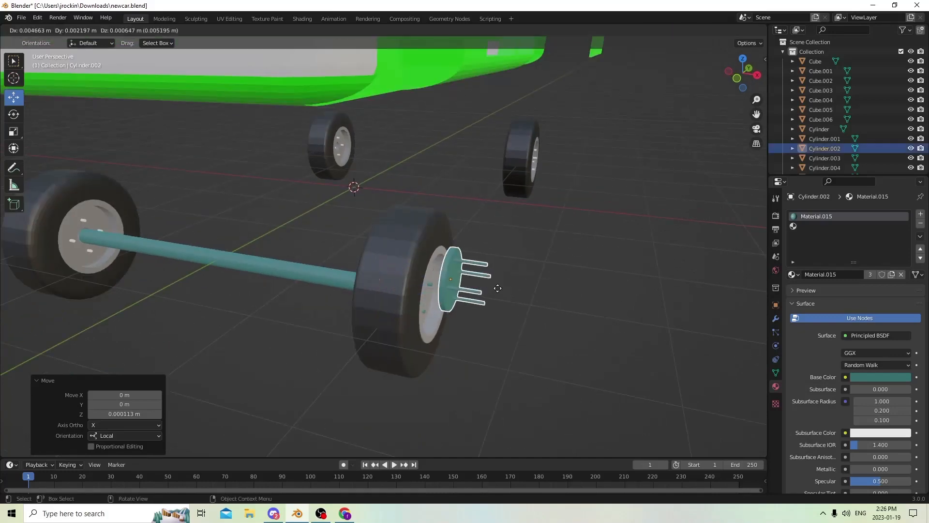
pyautogui.press('Escape')
pyautogui.moveTo(457, 289); pyautogui.dragTo(477, 310, button='middle')
pyautogui.moveTo(477, 310); pyautogui.dragTo(550, 318)
pyautogui.moveTo(522, 309); pyautogui.dragTo(500, 299, button='middle')
# Delete the duplicated disc with its bolts
pyautogui.scroll(2, 448, 277)
pyautogui.moveTo(417, 266); pyautogui.dragTo(341, 258, button='middle')
pyautogui.scroll(-1, 369, 251)
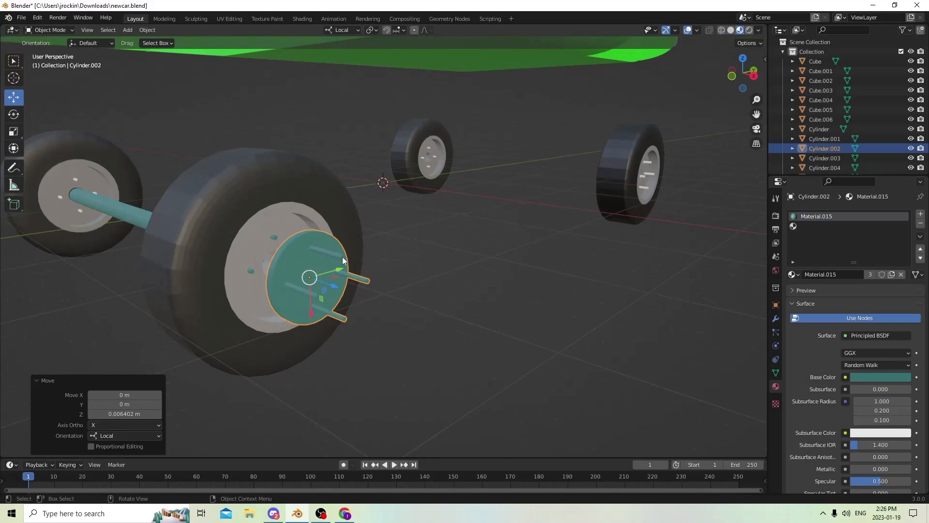
pyautogui.press('Delete')
# Add a 0.02 m cube and move it along the car's length to in front of the front axle
pyautogui.moveTo(343, 257); pyautogui.dragTo(396, 270, button='middle')
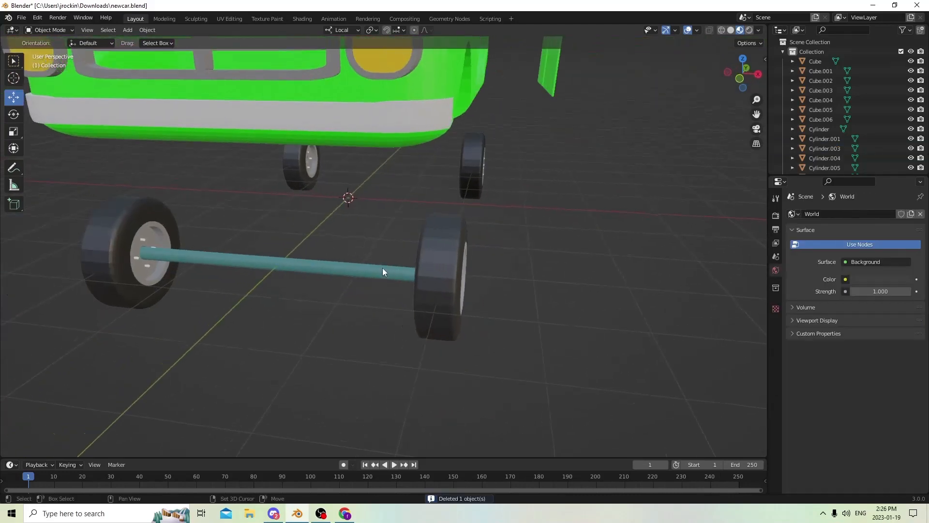
pyautogui.hotkey('shift', 'a')
pyautogui.moveTo(377, 267)
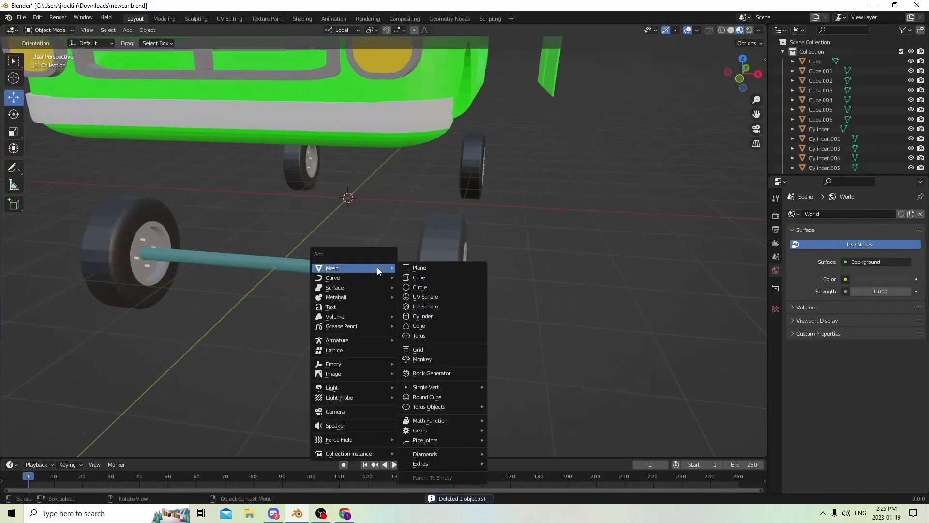
pyautogui.click(414, 280)
pyautogui.moveTo(400, 261); pyautogui.dragTo(499, 292, button='middle')
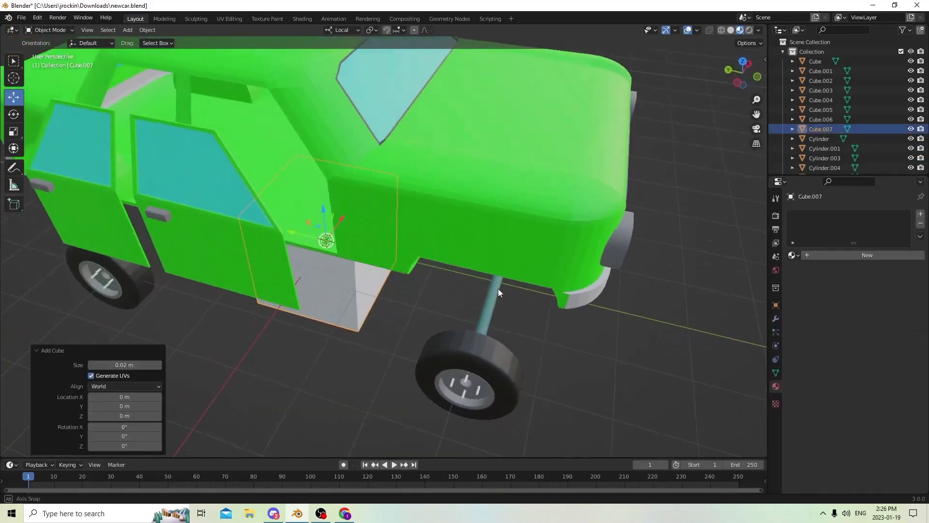
pyautogui.moveTo(293, 235); pyautogui.dragTo(590, 234)
pyautogui.moveTo(589, 234); pyautogui.dragTo(679, 247, button='middle')
# Try to bevel the cube's four edges running across the car's width about 0.0058 m into an octagonal prism
pyautogui.press('Tab')
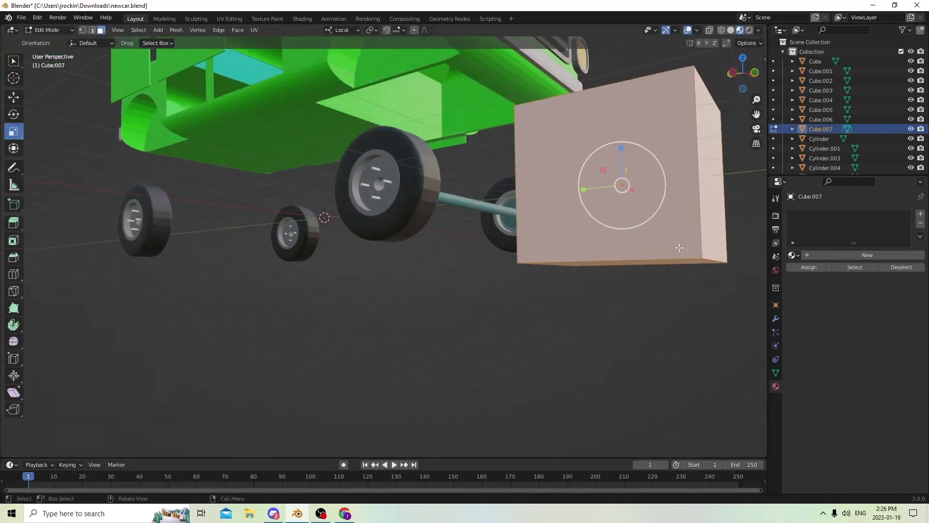
pyautogui.click(711, 257)
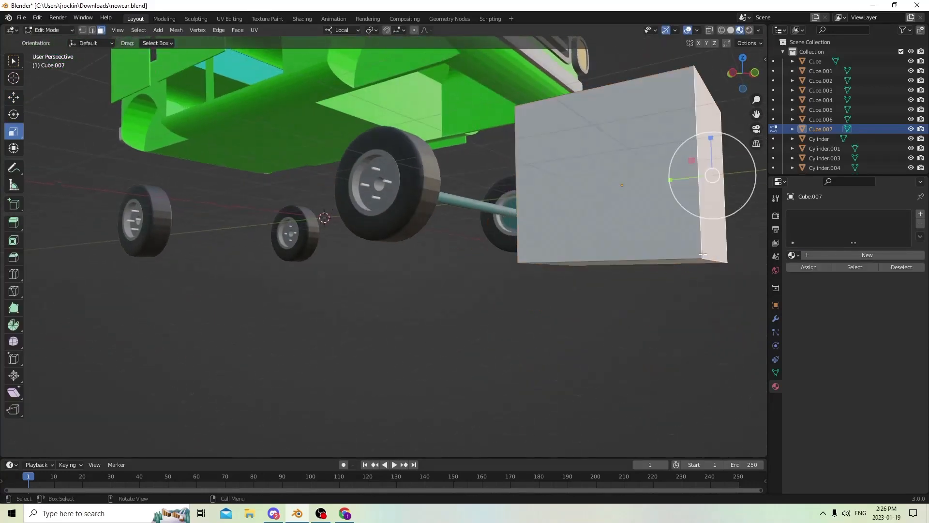
pyautogui.click(92, 30)
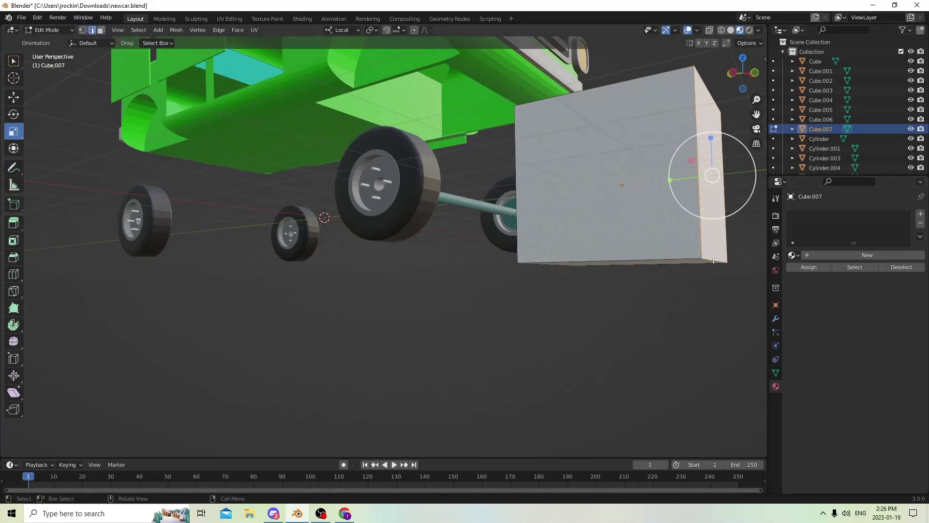
pyautogui.moveTo(714, 260); pyautogui.dragTo(582, 233, button='middle')
pyautogui.click(601, 185)
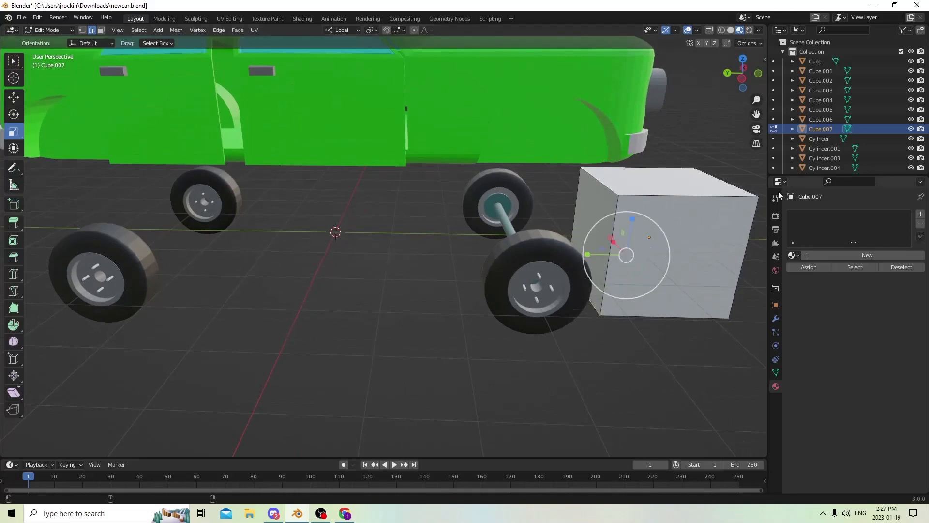
pyautogui.scroll(-3, 728, 184)
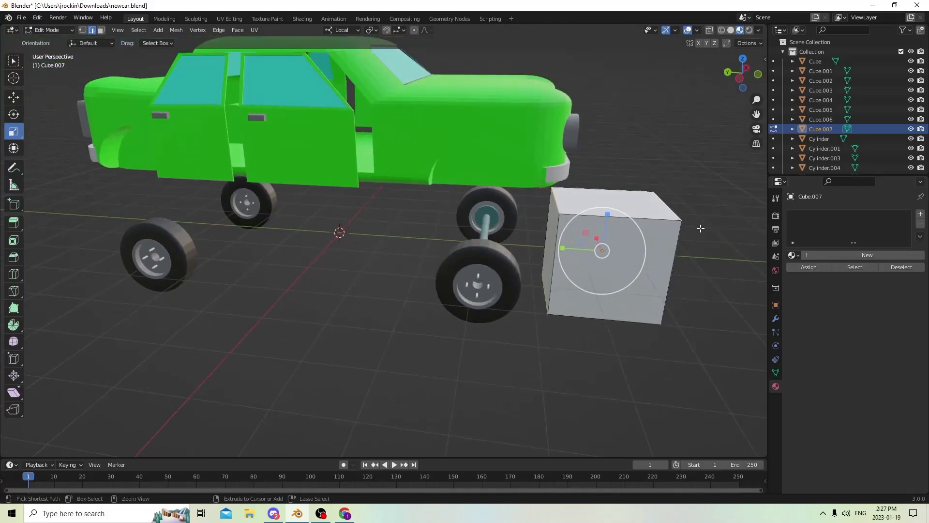
pyautogui.hotkey('ctrl', 'b')
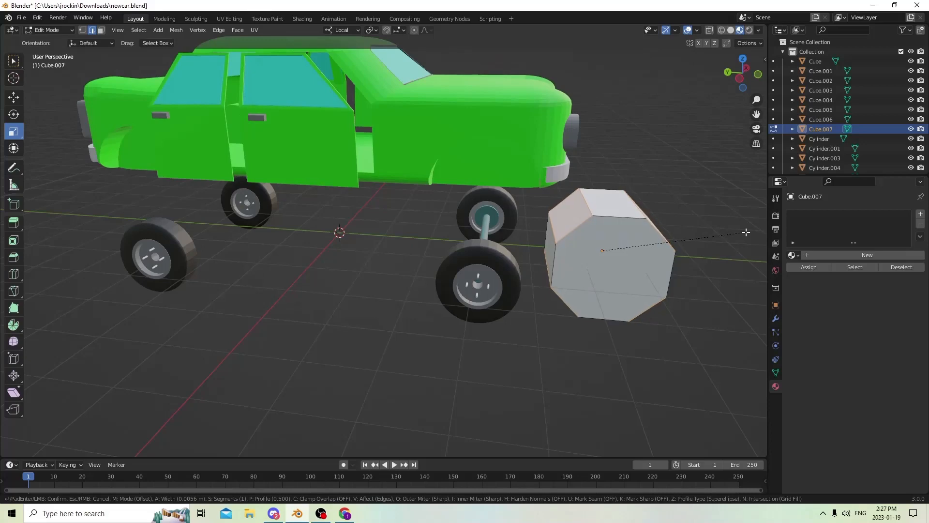
pyautogui.click(747, 233)
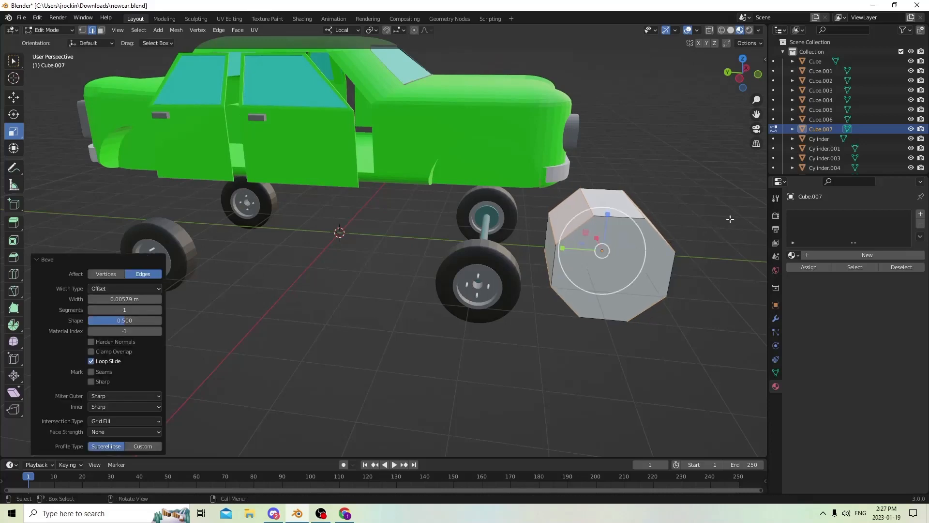
pyautogui.moveTo(730, 218); pyautogui.dragTo(357, 266, button='middle')
pyautogui.press('Tab')
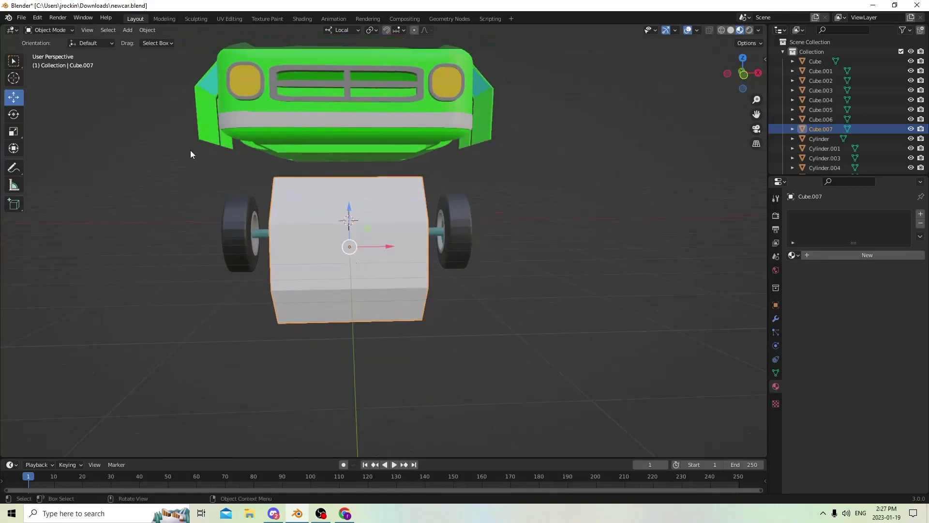
pyautogui.moveTo(191, 154); pyautogui.dragTo(282, 189, button='middle')
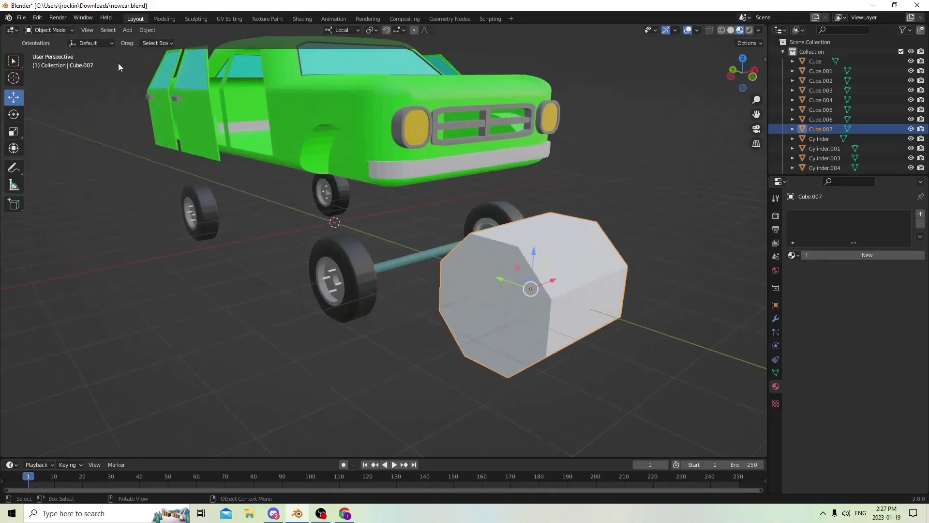
# Undo the bevel on the cube's four edges and return to Object Mode
pyautogui.click(37, 21)
pyautogui.click(54, 30)
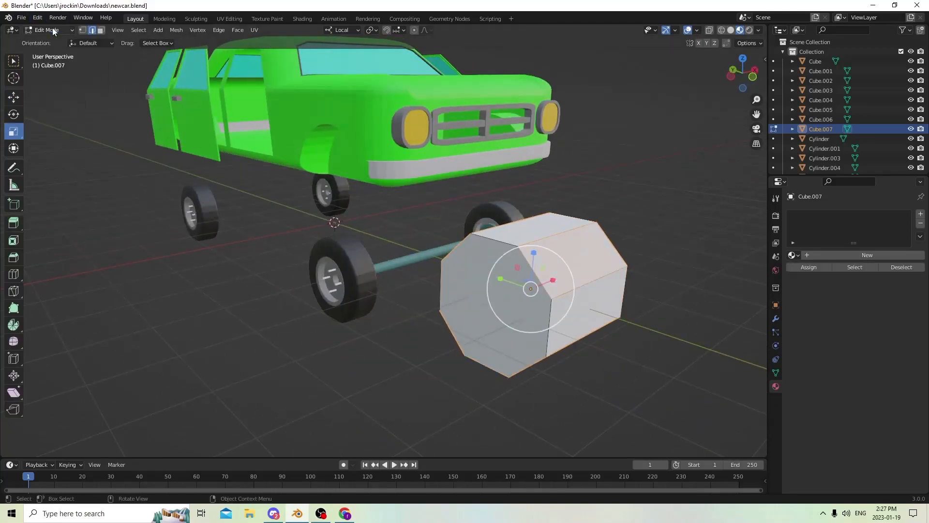
pyautogui.click(53, 15)
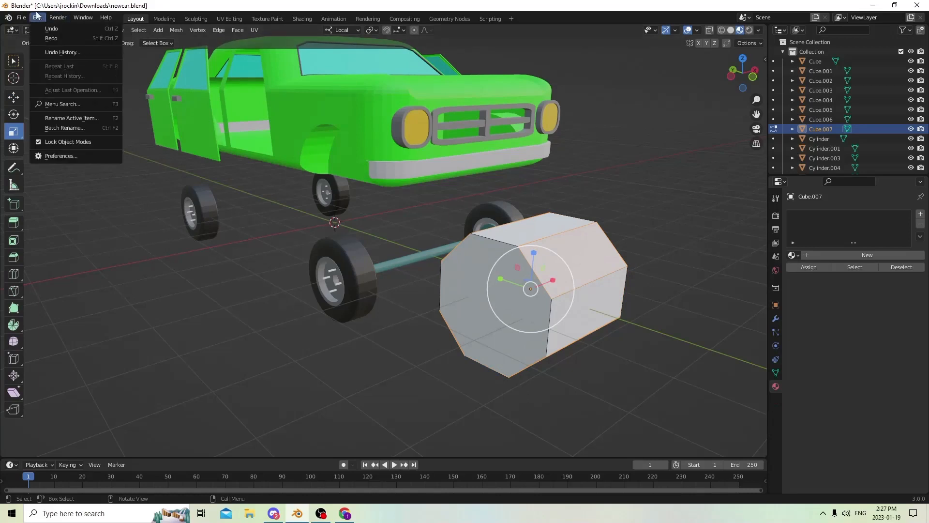
pyautogui.click(54, 30)
pyautogui.press('Tab')
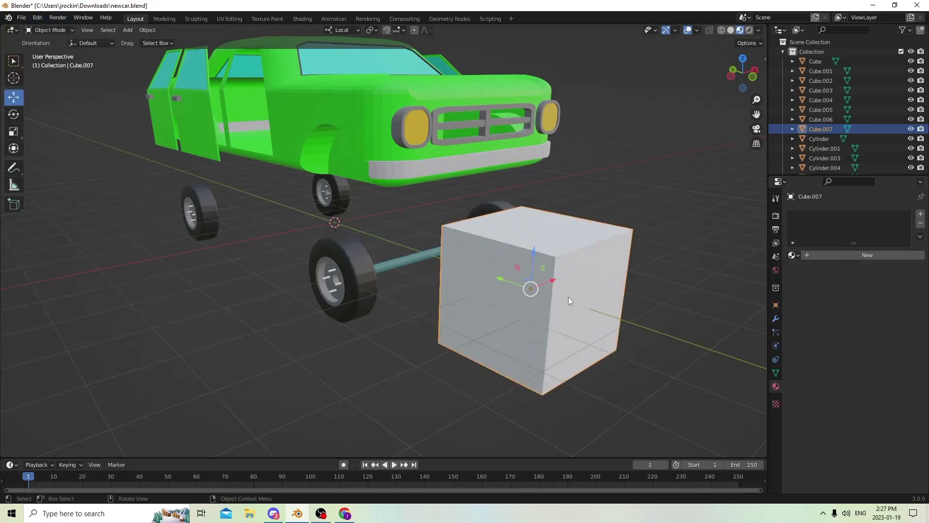
# Duplicate the cube in place and select the original cube
pyautogui.hotkey('shift', 'd')
pyautogui.press('Escape')
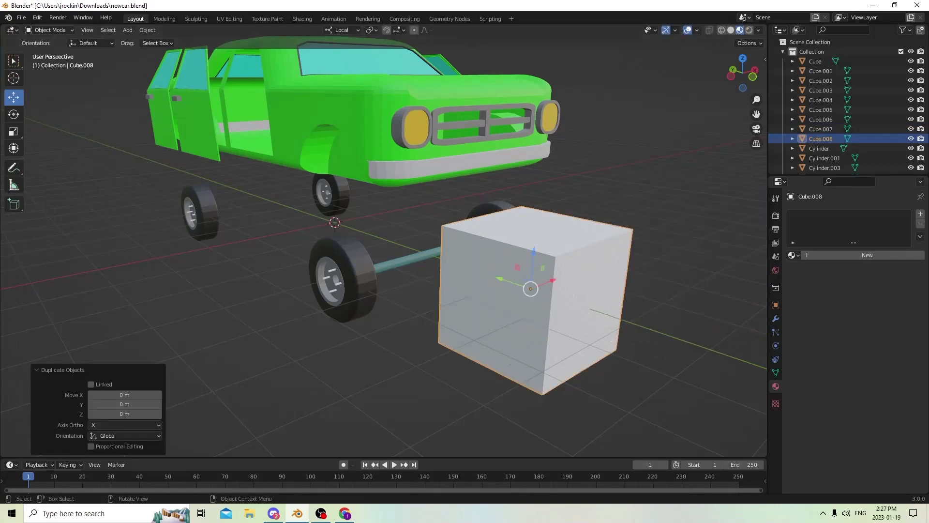
pyautogui.click(568, 275)
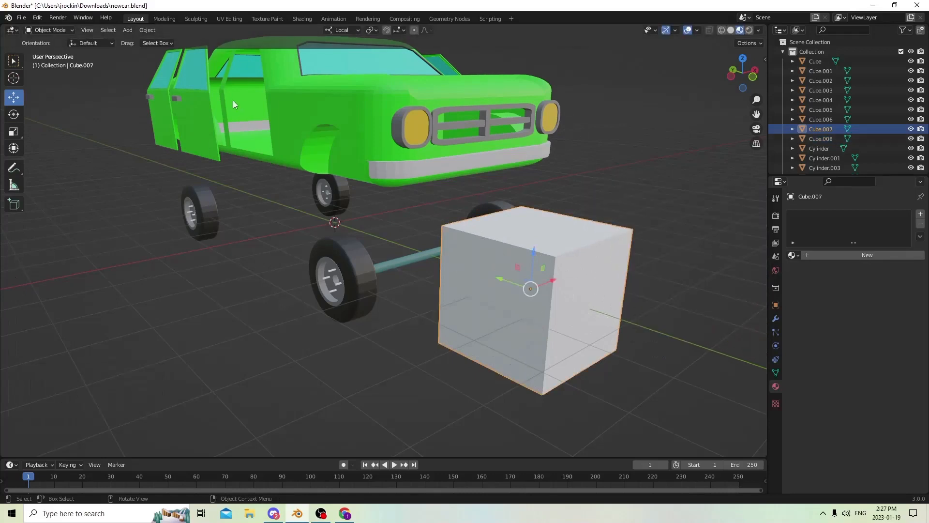
# Select the original cube's four edges running across the car's width and try bevelling them
pyautogui.moveTo(233, 104); pyautogui.dragTo(303, 135, button='middle')
pyautogui.press('Tab')
pyautogui.click(609, 265)
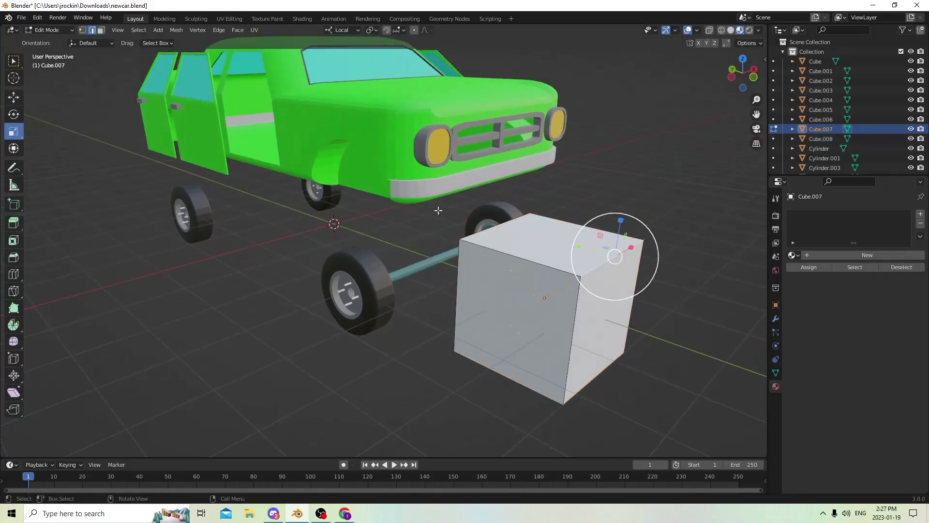
pyautogui.moveTo(479, 231); pyautogui.dragTo(490, 204, button='middle')
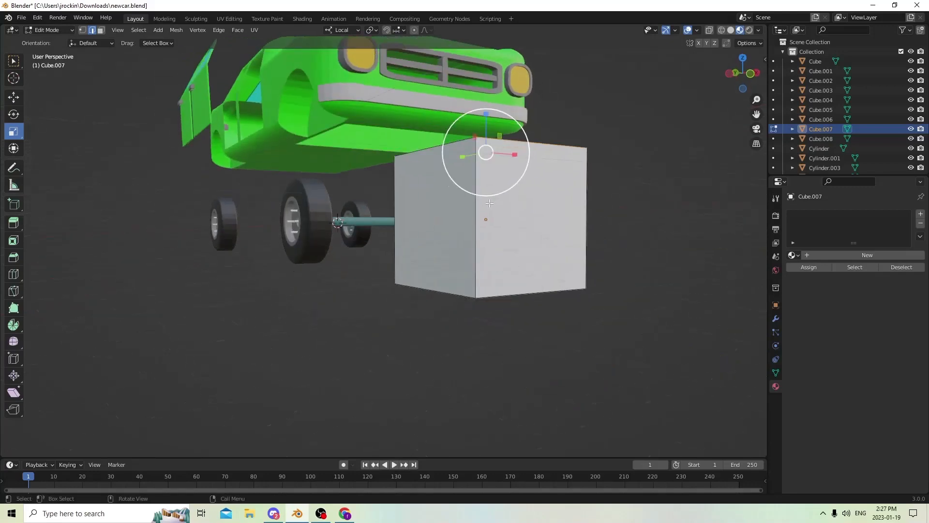
pyautogui.moveTo(523, 295); pyautogui.dragTo(655, 372, button='middle')
pyautogui.hotkey('ctrl', 'b')
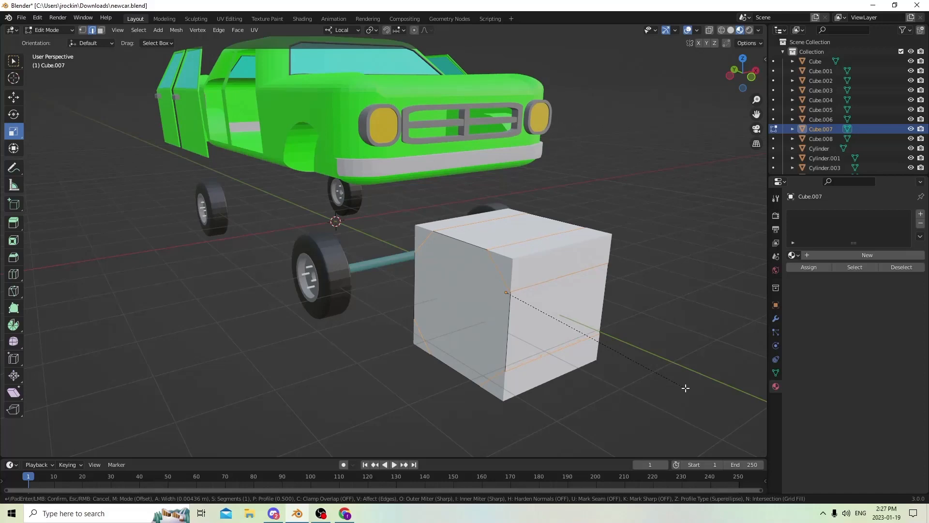
pyautogui.rightClick(685, 388)
# Move the original cube about 0.026 m sideways along negative X, clear of its duplicate
pyautogui.scroll(-3, 601, 328)
pyautogui.moveTo(602, 328); pyautogui.dragTo(574, 335, button='middle')
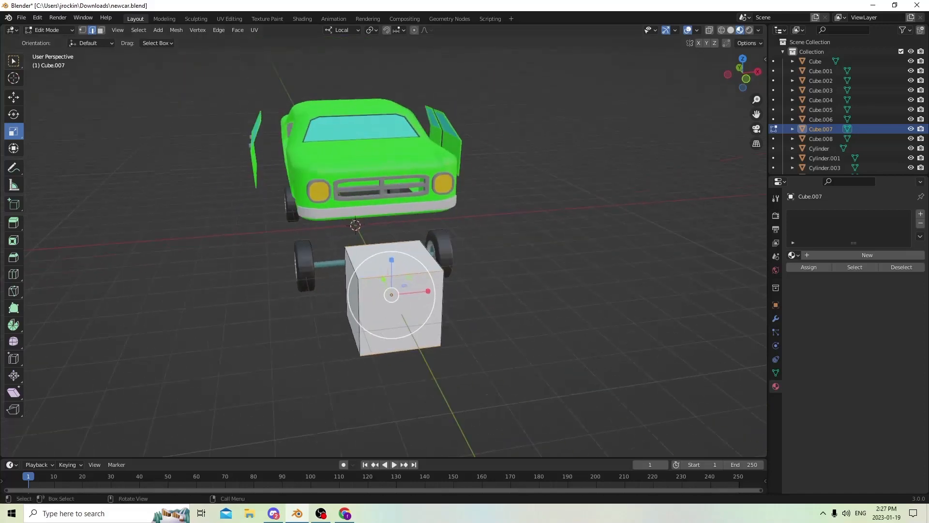
pyautogui.press('Tab')
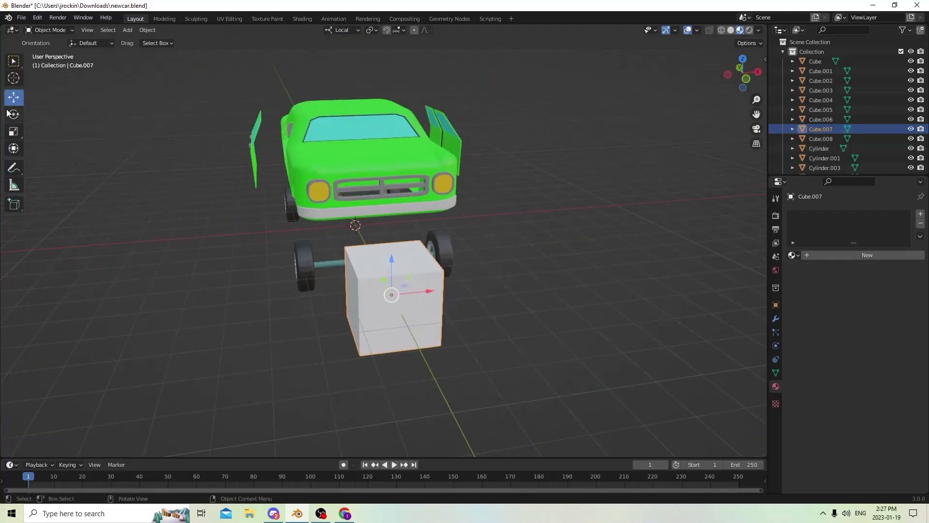
pyautogui.moveTo(417, 289); pyautogui.dragTo(313, 286)
pyautogui.moveTo(313, 286); pyautogui.dragTo(480, 275, button='middle')
pyautogui.scroll(2, 376, 262)
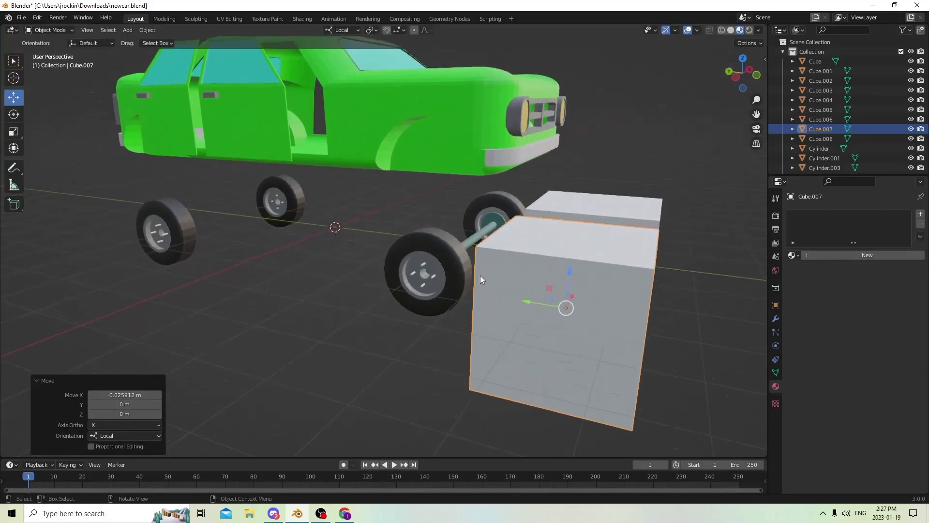
# Bevel the moved cube's four selected edges about 0.0062 m with one segment to make an octagonal prism
pyautogui.press('Tab')
pyautogui.hotkey('ctrl', 'b')
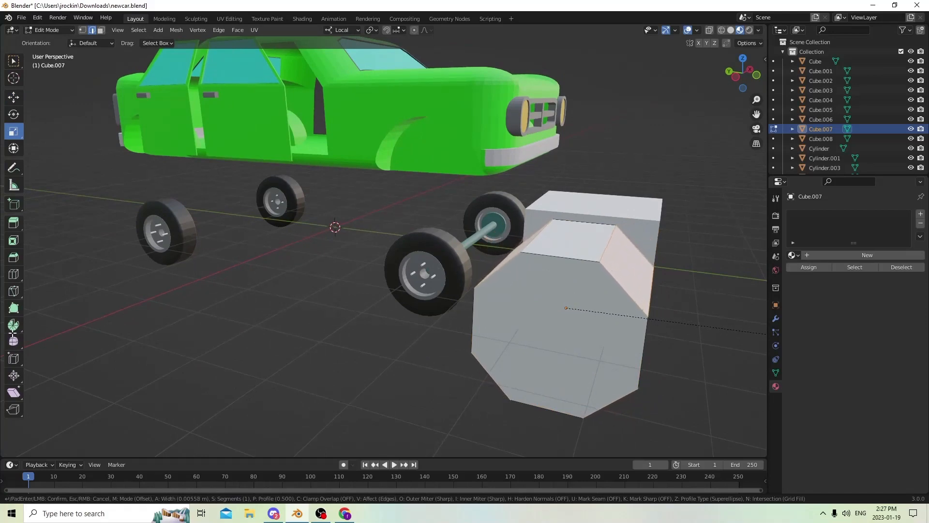
pyautogui.click(15, 333)
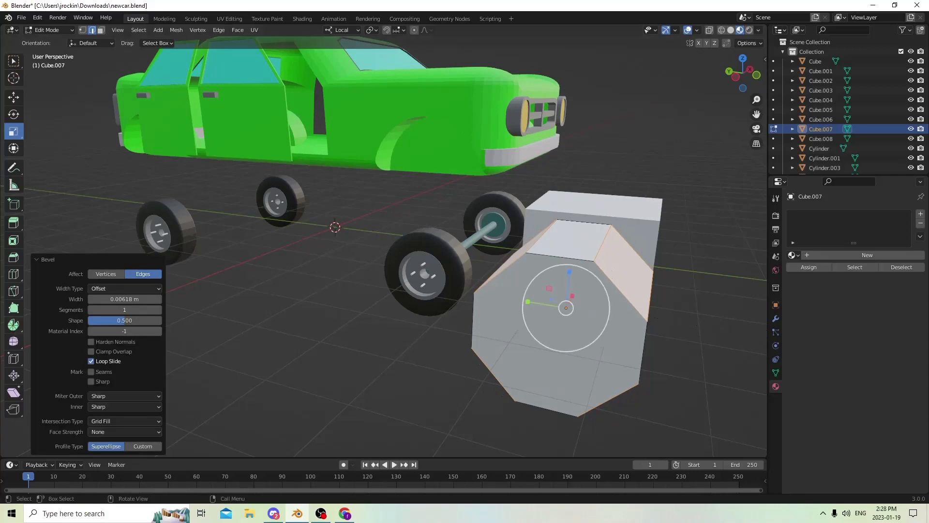
# Flatten the octagonal prism along its local X axis to a scale of about 0.335
pyautogui.moveTo(672, 278); pyautogui.dragTo(393, 266, button='middle')
pyautogui.press('Tab')
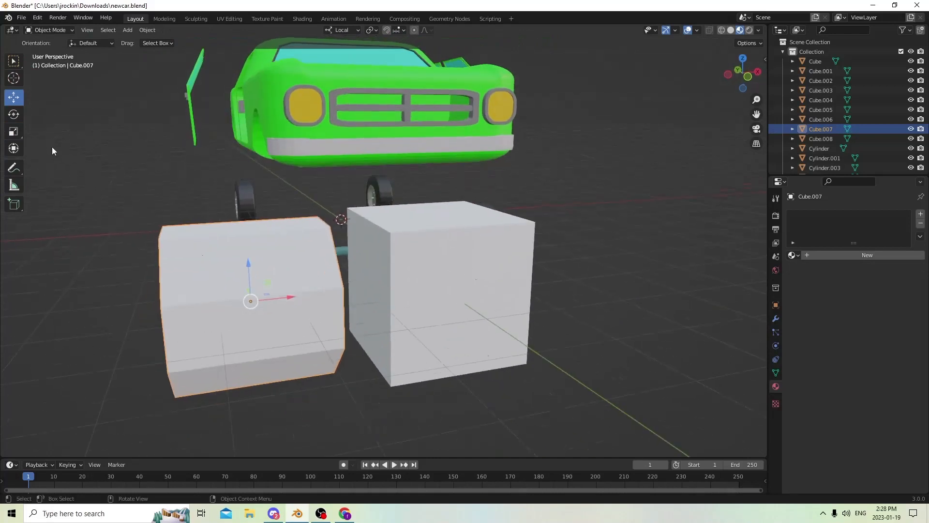
pyautogui.click(14, 132)
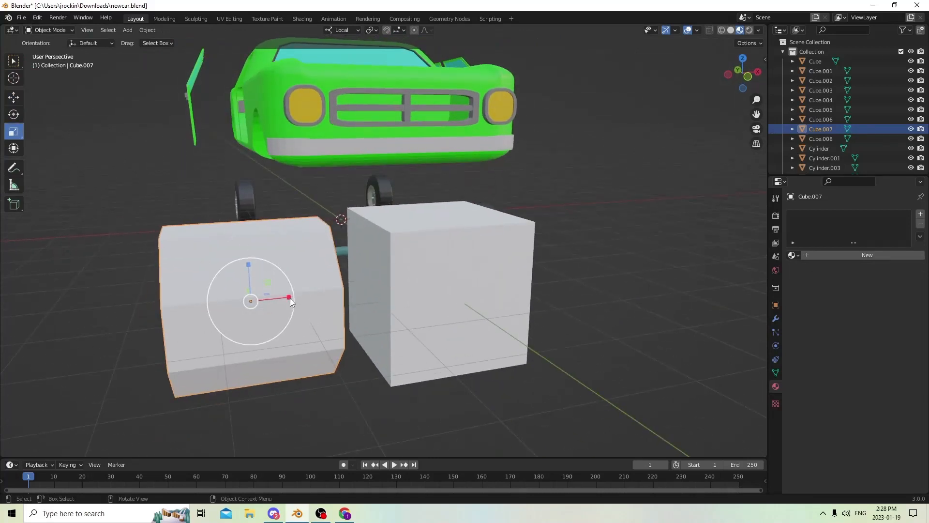
pyautogui.moveTo(290, 302); pyautogui.dragTo(261, 302)
pyautogui.moveTo(283, 303); pyautogui.dragTo(341, 287, button='middle')
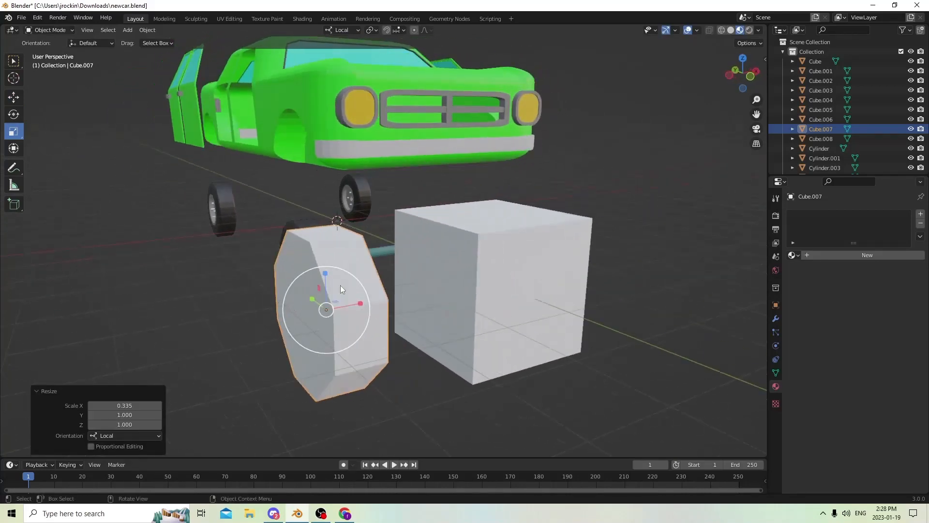
# Select the four edges running across the car's width on the duplicate cube
pyautogui.click(511, 289)
pyautogui.moveTo(510, 289); pyautogui.dragTo(488, 279, button='middle')
pyautogui.press('Tab')
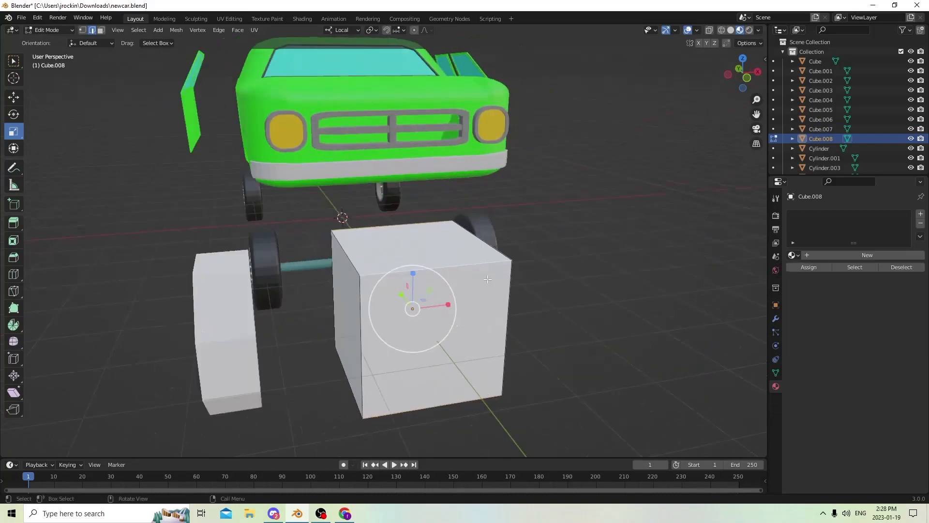
pyautogui.click(375, 240)
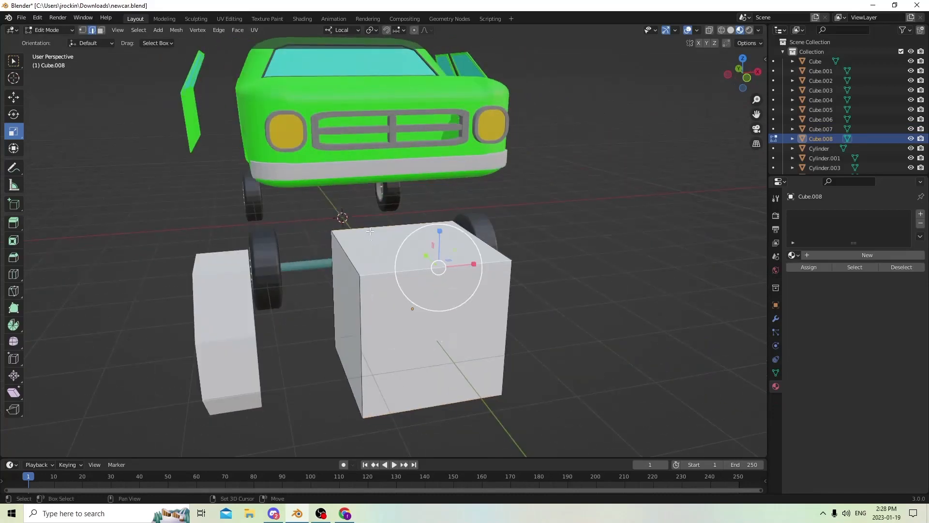
pyautogui.moveTo(370, 232); pyautogui.dragTo(422, 214, button='middle')
pyautogui.moveTo(520, 325); pyautogui.dragTo(522, 291, button='middle')
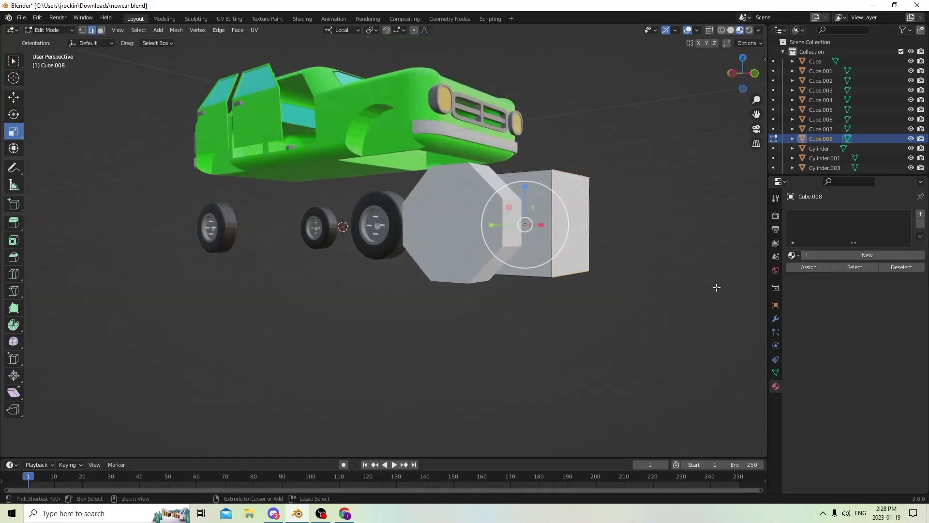
# Bevel the duplicate cube's selected edges about 0.0019 m and set the bevel to 8 segments
pyautogui.hotkey('ctrl', 'b')
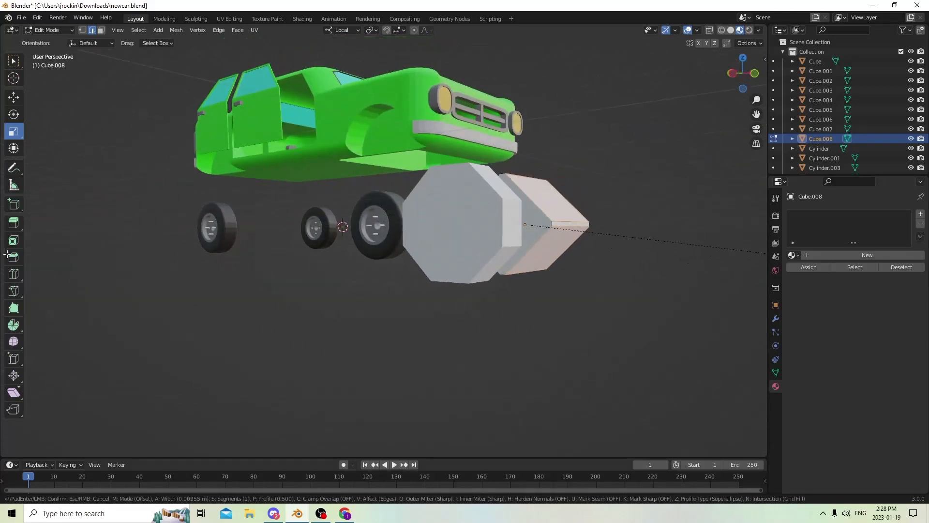
pyautogui.click(659, 276)
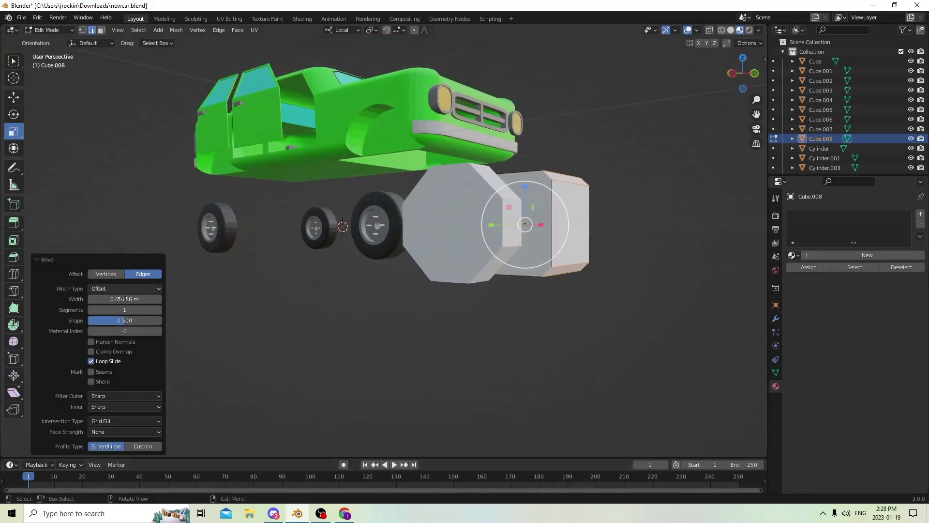
pyautogui.click(159, 311)
pyautogui.click(158, 311)
pyautogui.click(159, 310)
pyautogui.click(159, 311)
pyautogui.click(159, 310)
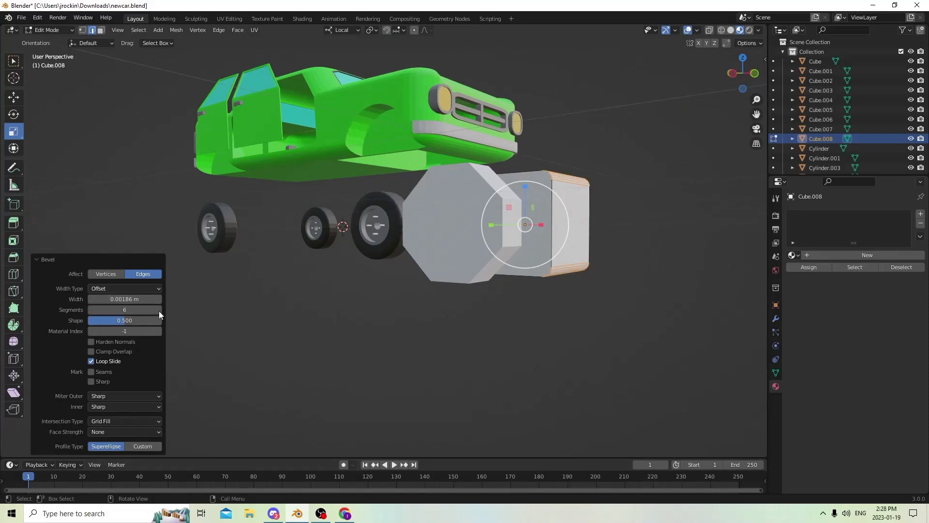
pyautogui.click(159, 311)
pyautogui.click(158, 310)
pyautogui.moveTo(379, 228); pyautogui.dragTo(368, 193, button='middle')
# Undo the narrow bevel and bevel the same four edges about 0.0092 m with 8 segments into a nearly round cylinder
pyautogui.click(38, 17)
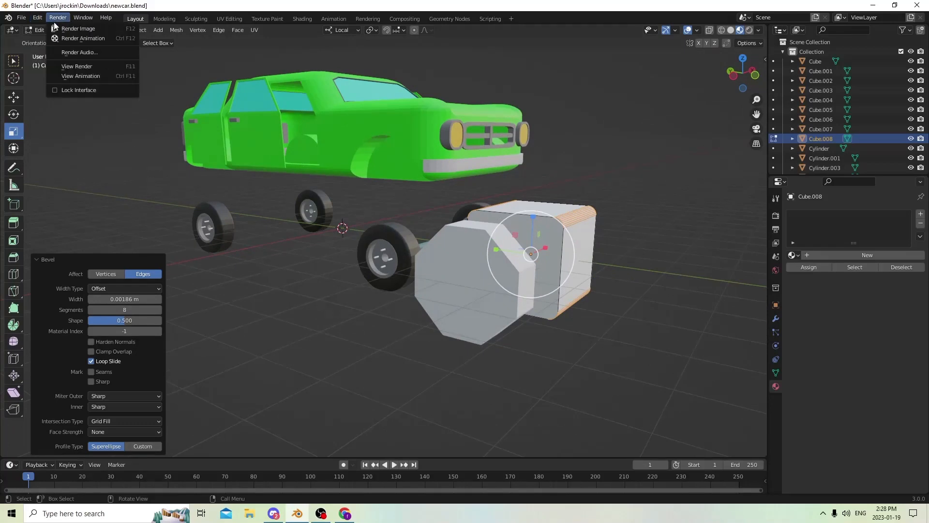
pyautogui.click(54, 28)
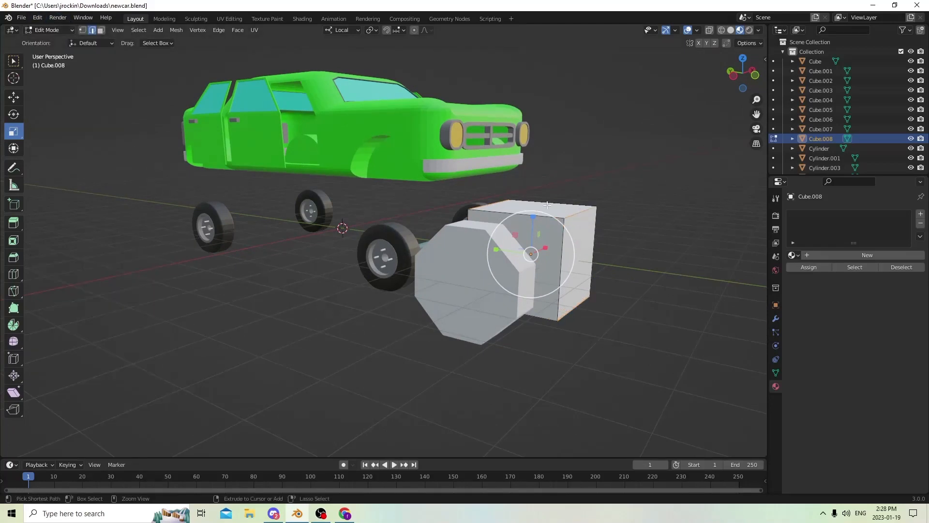
pyautogui.hotkey('ctrl', 'b')
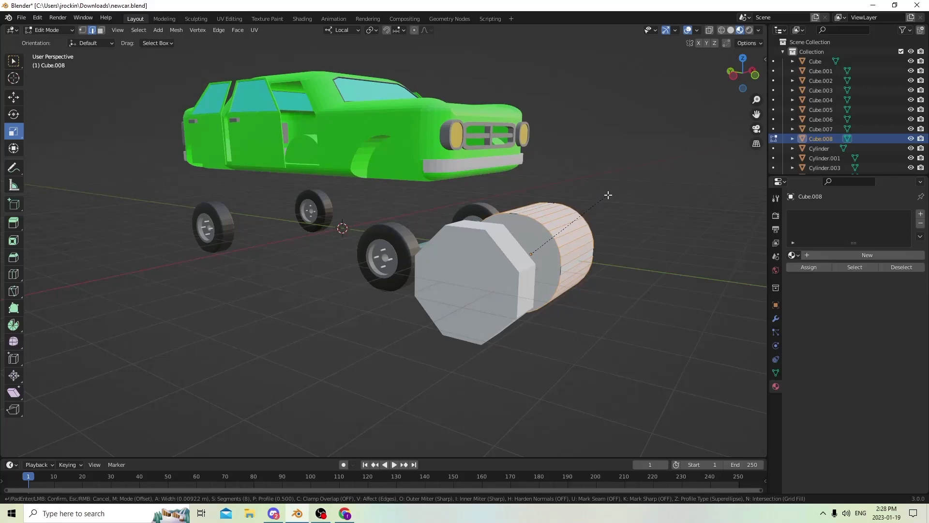
pyautogui.click(609, 195)
# Stretch the bevelled cylinder along its local X axis by about 4.227 and scale the whole cylinder to about 0.399
pyautogui.moveTo(608, 193); pyautogui.dragTo(466, 211, button='middle')
pyautogui.press('Tab')
pyautogui.moveTo(385, 272); pyautogui.dragTo(528, 270)
pyautogui.press('s')
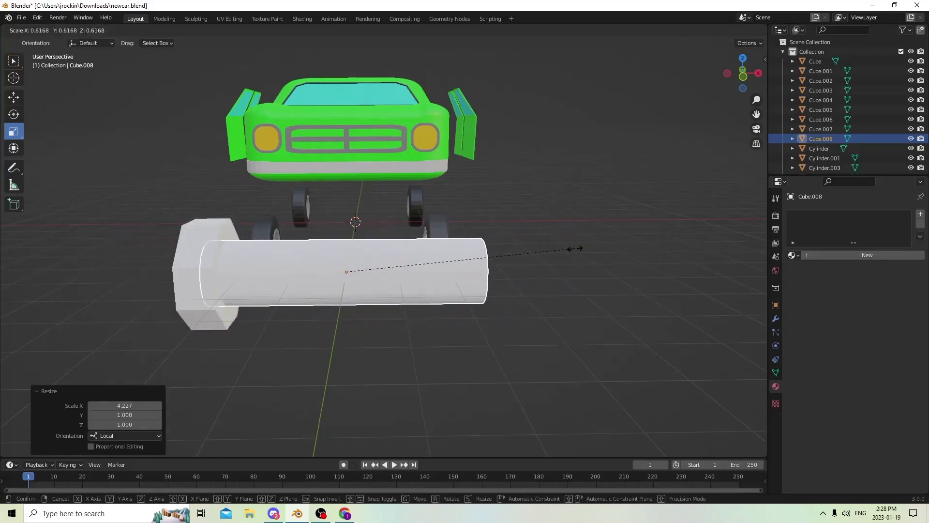
pyautogui.click(452, 252)
pyautogui.moveTo(273, 239); pyautogui.dragTo(313, 243, button='middle')
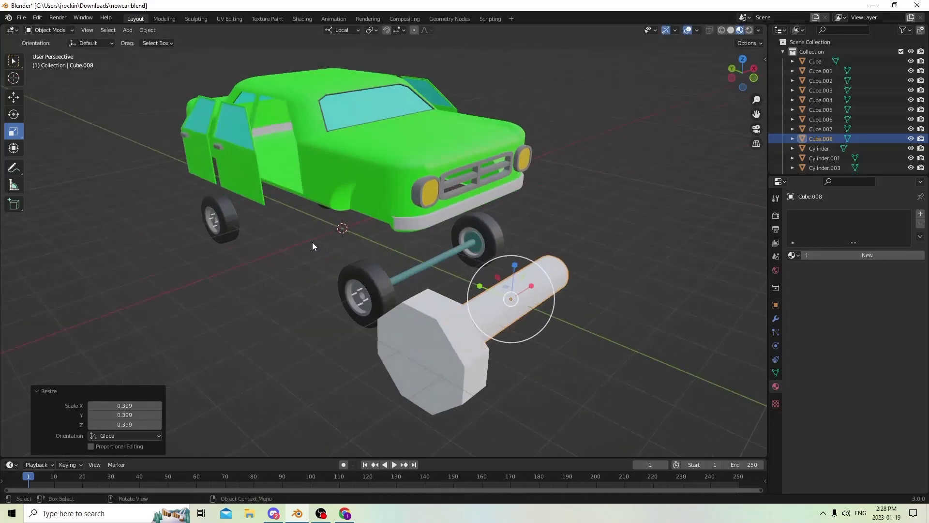
# Move the cylinder about -0.0206 m along local X through the octagonal prism and enlarge it by about 1.2
pyautogui.click(14, 97)
pyautogui.moveTo(141, 114); pyautogui.dragTo(298, 178, button='middle')
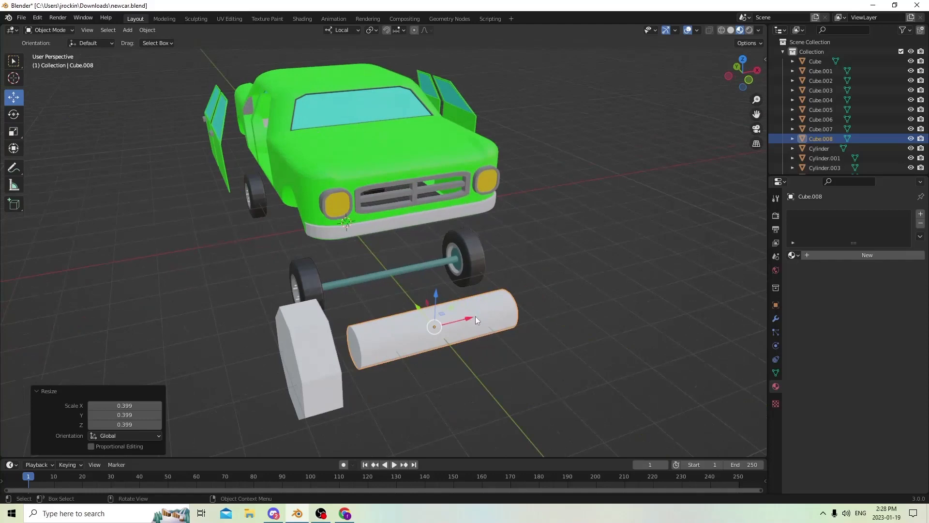
pyautogui.moveTo(475, 316); pyautogui.dragTo(394, 334)
pyautogui.moveTo(394, 334); pyautogui.dragTo(587, 255, button='middle')
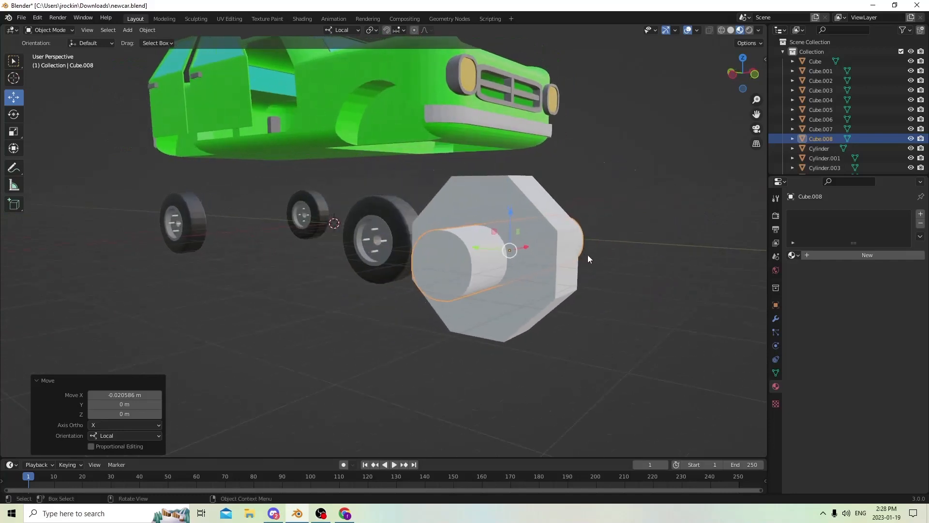
pyautogui.press('s')
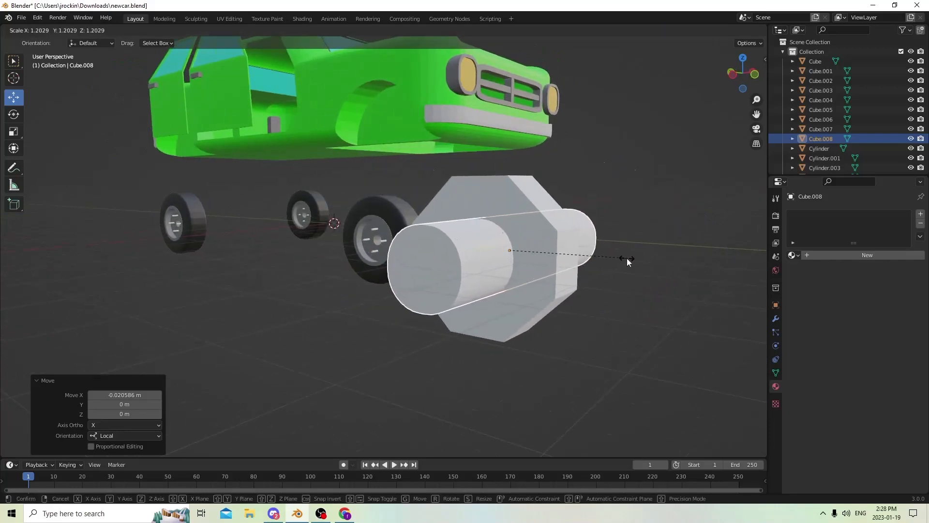
pyautogui.click(629, 260)
pyautogui.moveTo(644, 262); pyautogui.dragTo(652, 264, button='middle')
# Cut a round hole through the octagonal prism by subtracting the cylinder with Bool Tool's Auto Boolean Difference
pyautogui.keyDown('shift'); pyautogui.click(579, 236); pyautogui.keyUp('shift')
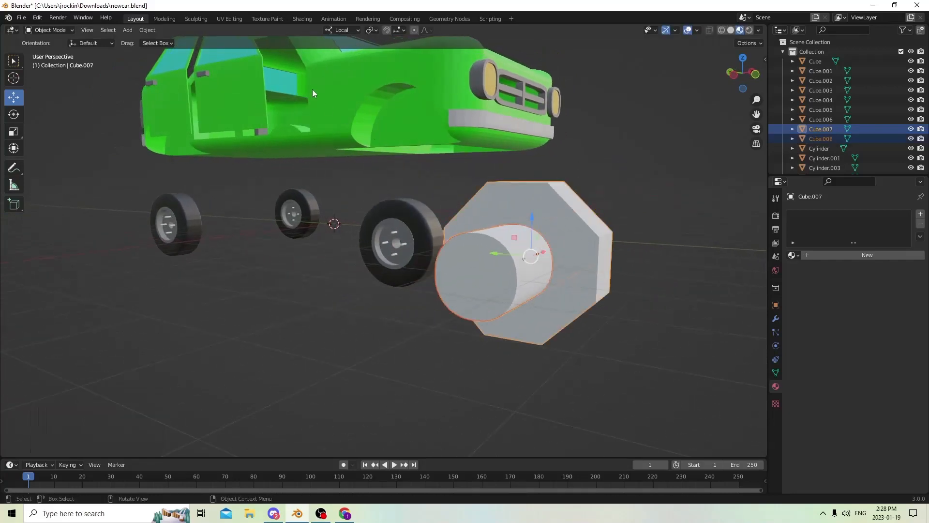
pyautogui.click(155, 29)
pyautogui.moveTo(201, 350)
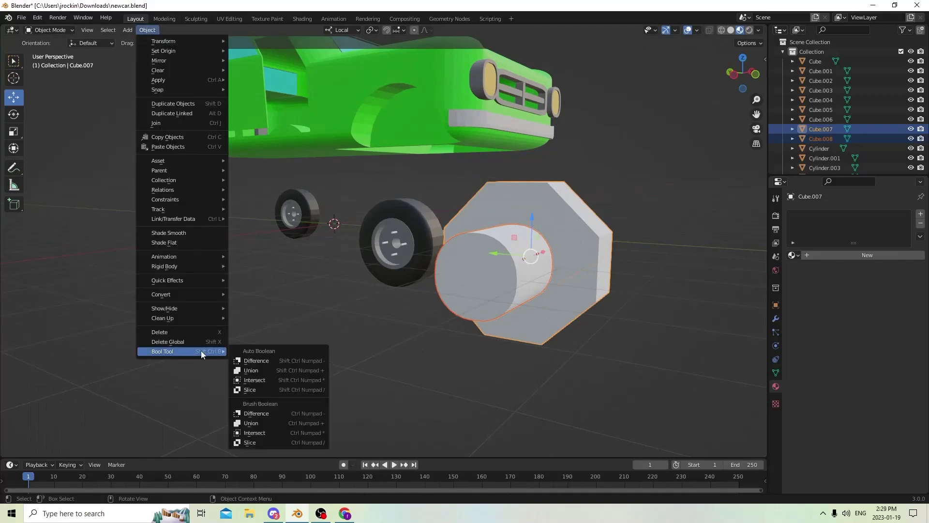
pyautogui.click(263, 360)
pyautogui.moveTo(487, 292); pyautogui.dragTo(504, 298, button='middle')
pyautogui.moveTo(702, 240); pyautogui.dragTo(695, 240, button='middle')
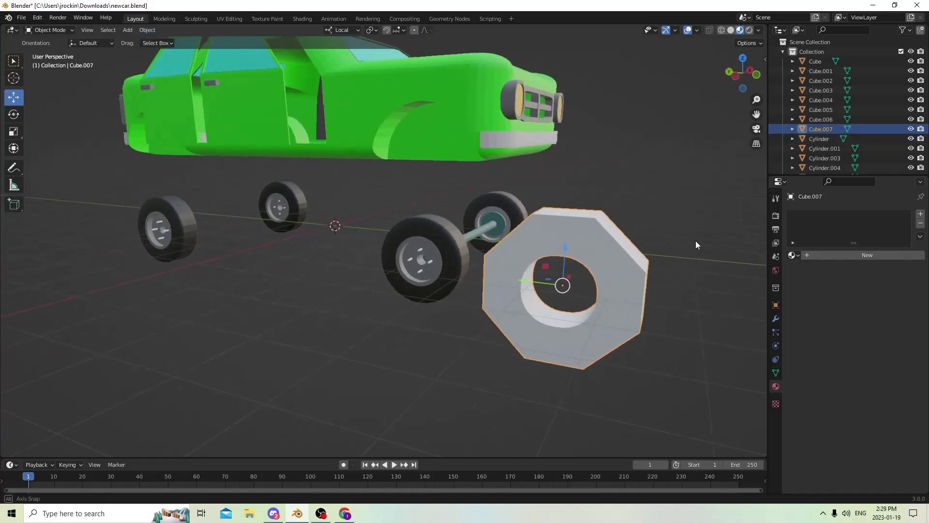
pyautogui.scroll(1, 691, 232)
pyautogui.moveTo(666, 205); pyautogui.dragTo(258, 328, button='middle')
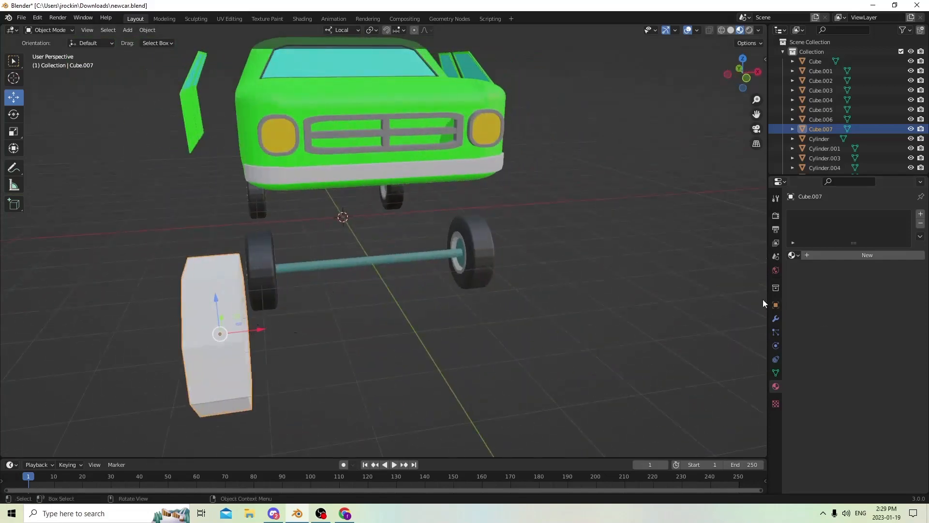
# Show the nut's object transform properties and move it about 0.0471 m along local X and 0.0289 m along local Y
pyautogui.click(776, 305)
pyautogui.moveTo(653, 278); pyautogui.dragTo(529, 272, button='middle')
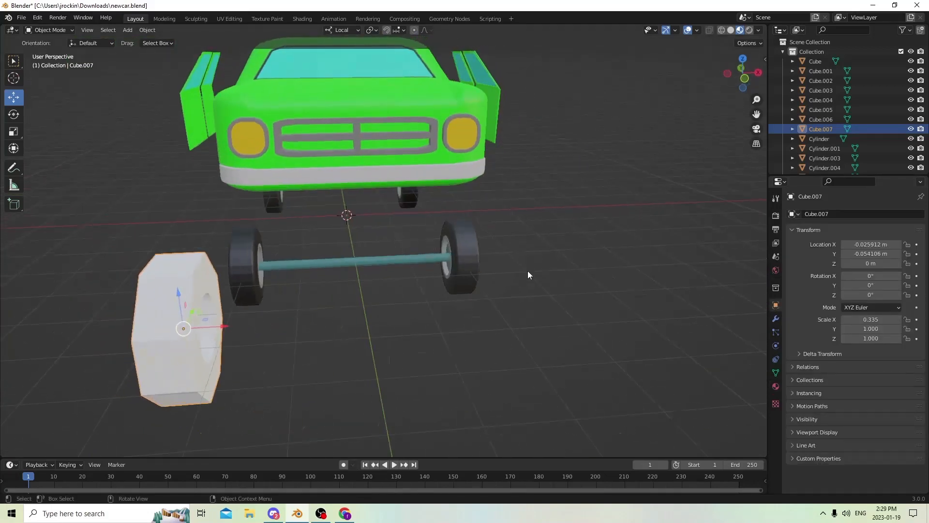
pyautogui.press('g')
pyautogui.click(433, 290)
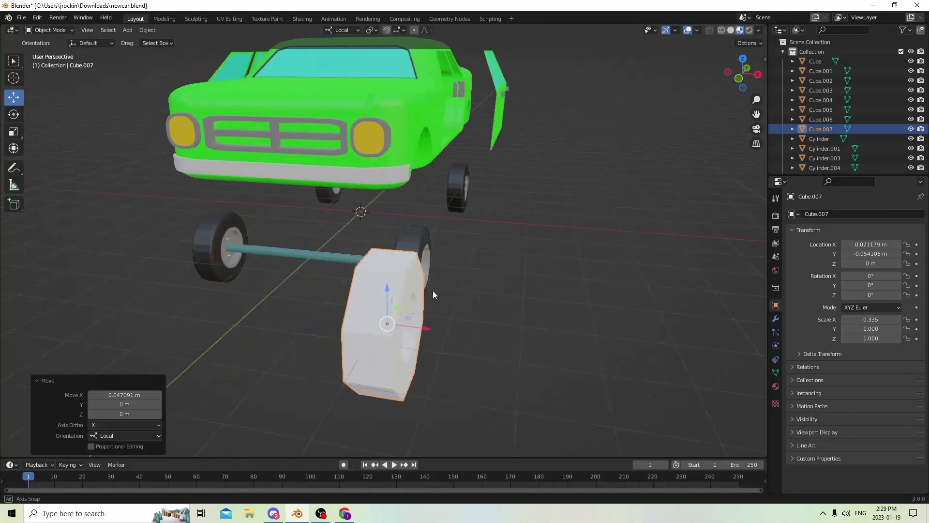
pyautogui.moveTo(433, 290); pyautogui.dragTo(275, 304, button='middle')
pyautogui.press('g')
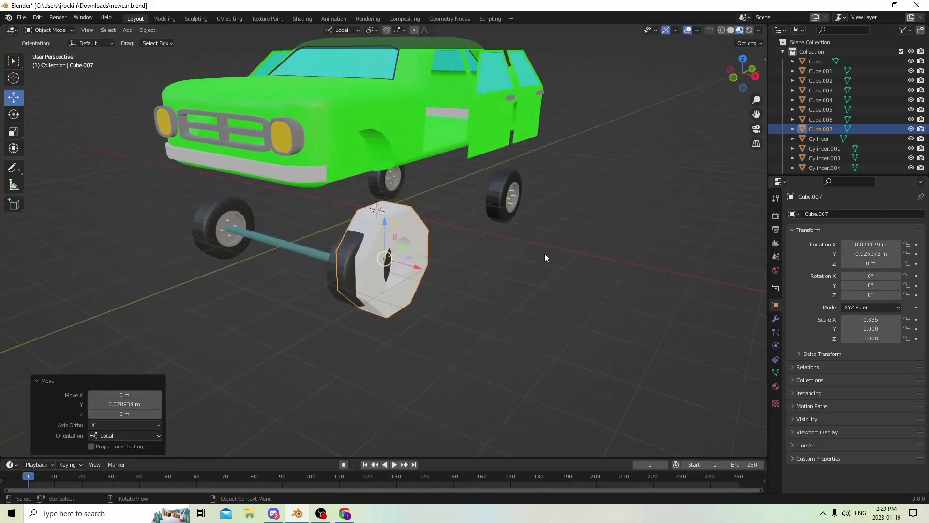
pyautogui.click(546, 257)
# Scale the nut to about 0.231 and move it about -0.0038 m along local Y onto the front wheel's rim
pyautogui.press('s')
pyautogui.click(432, 258)
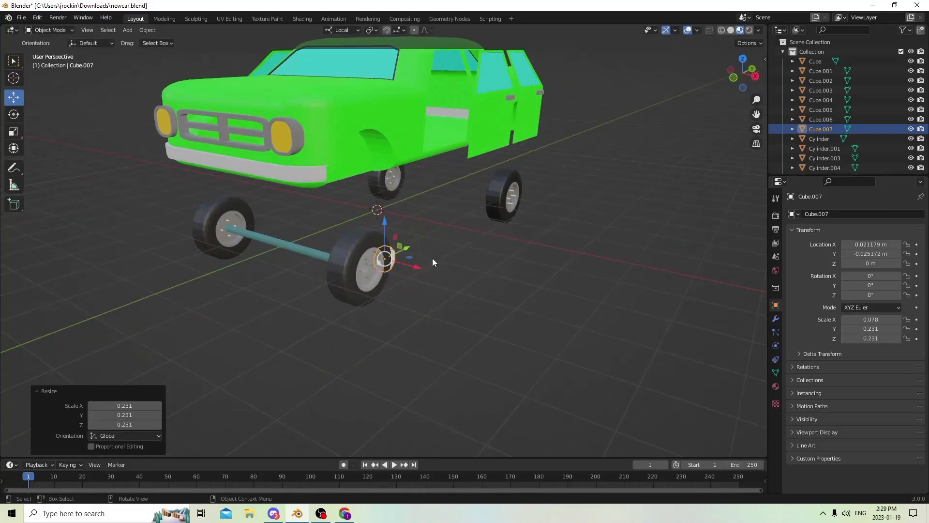
pyautogui.scroll(5, 414, 263)
pyautogui.moveTo(414, 262); pyautogui.dragTo(285, 263, button='middle')
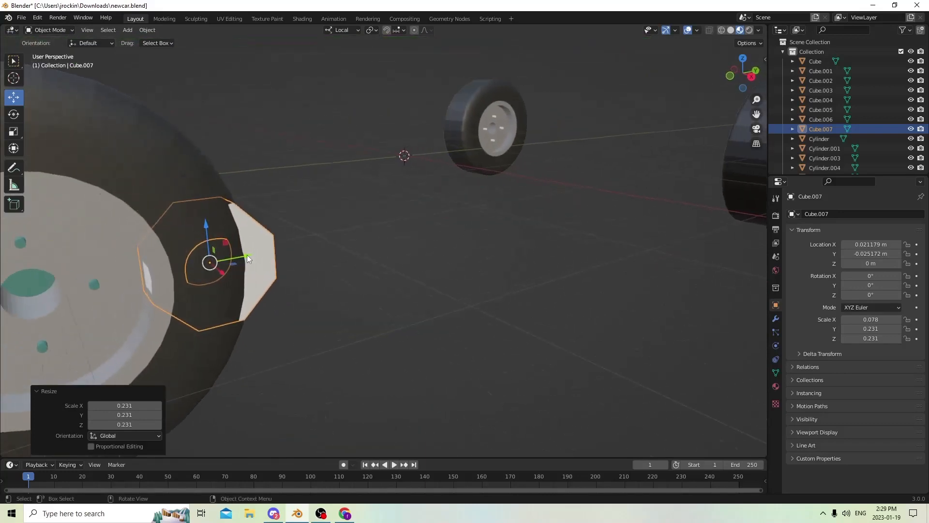
pyautogui.moveTo(246, 254); pyautogui.dragTo(141, 287)
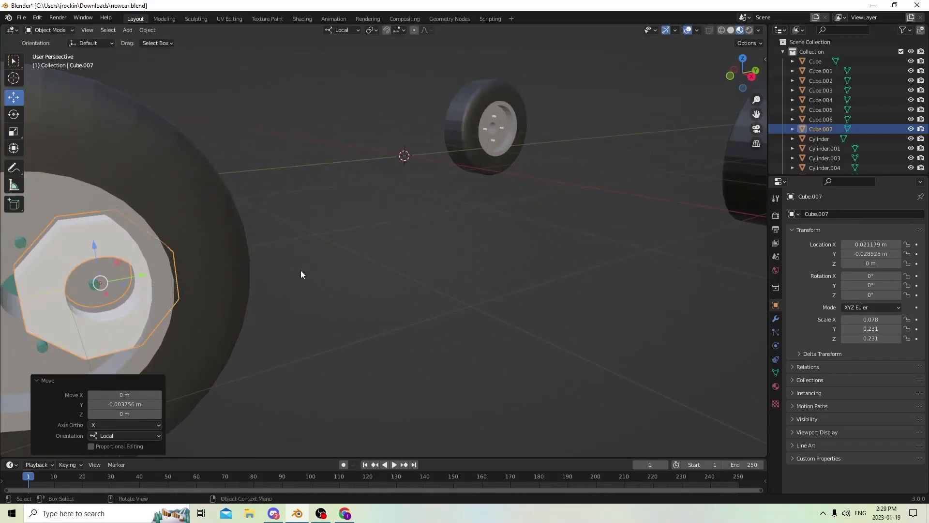
# Shrink the nut by about 0.465 and 0.507, shifting it along local Y to about -0.02915 m over the bolt
pyautogui.press('s')
pyautogui.click(192, 280)
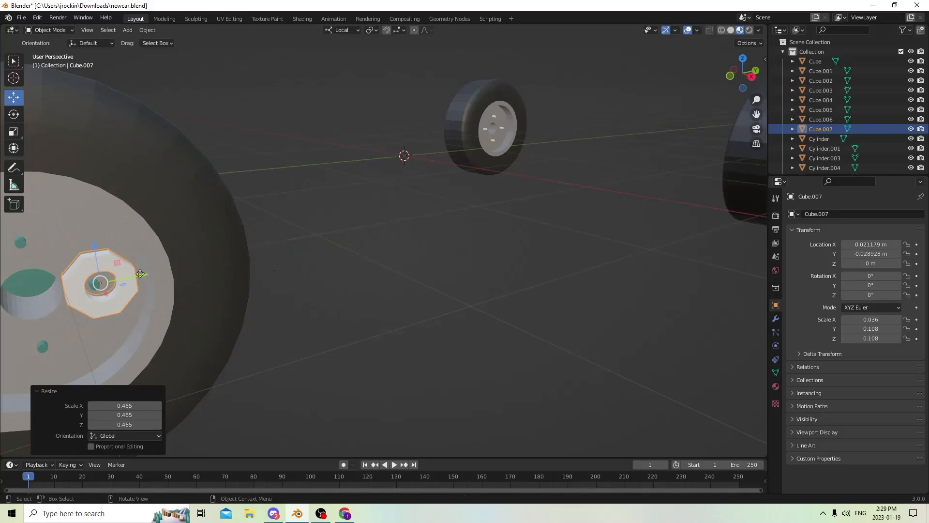
pyautogui.moveTo(140, 274); pyautogui.dragTo(141, 274)
pyautogui.press('s')
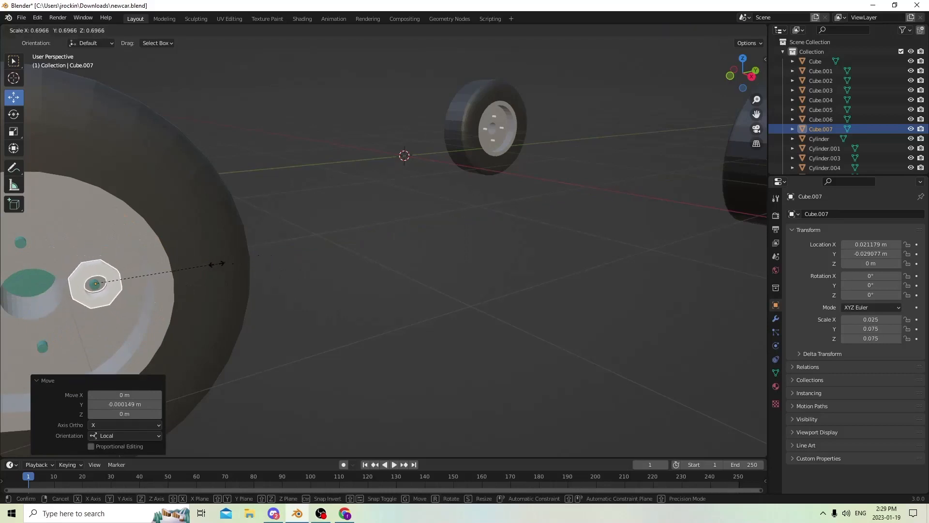
pyautogui.click(184, 271)
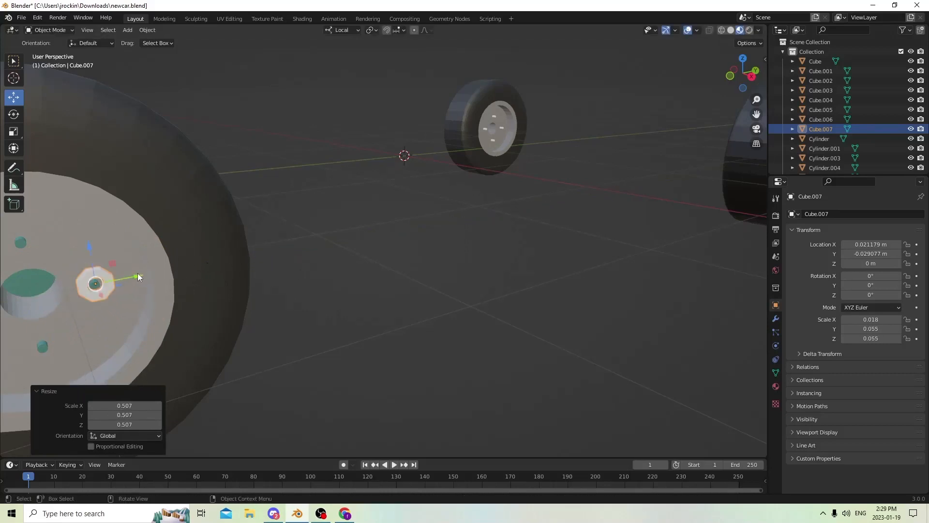
pyautogui.moveTo(137, 273); pyautogui.dragTo(132, 275)
# Centre the nut on the wheel bolt by moving it about 0.000032 m along local Y
pyautogui.moveTo(133, 275); pyautogui.dragTo(144, 236, button='middle')
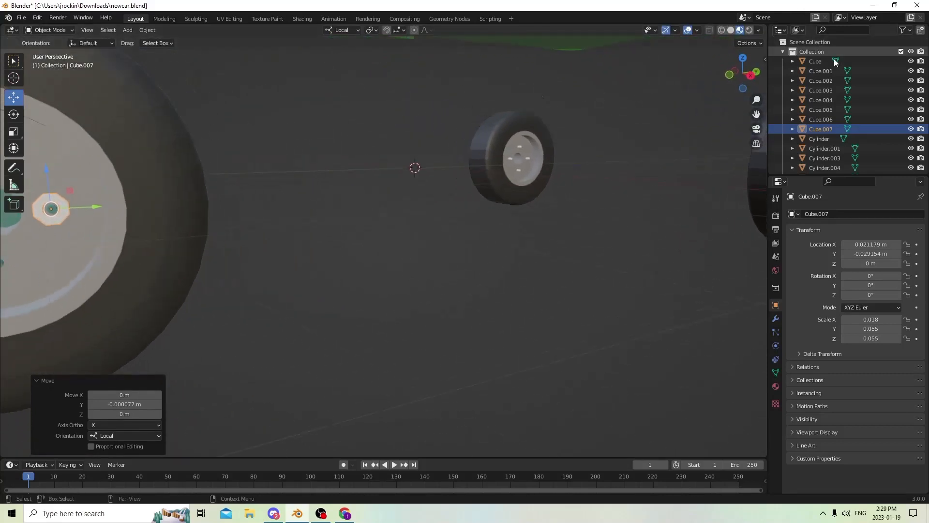
pyautogui.moveTo(757, 114); pyautogui.dragTo(750, 113)
pyautogui.scroll(3, 494, 144)
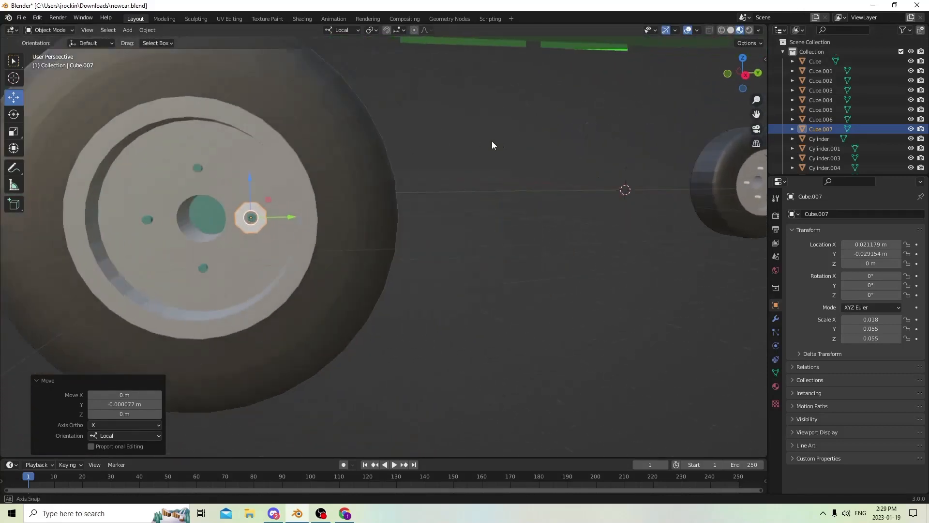
pyautogui.scroll(3, 417, 192)
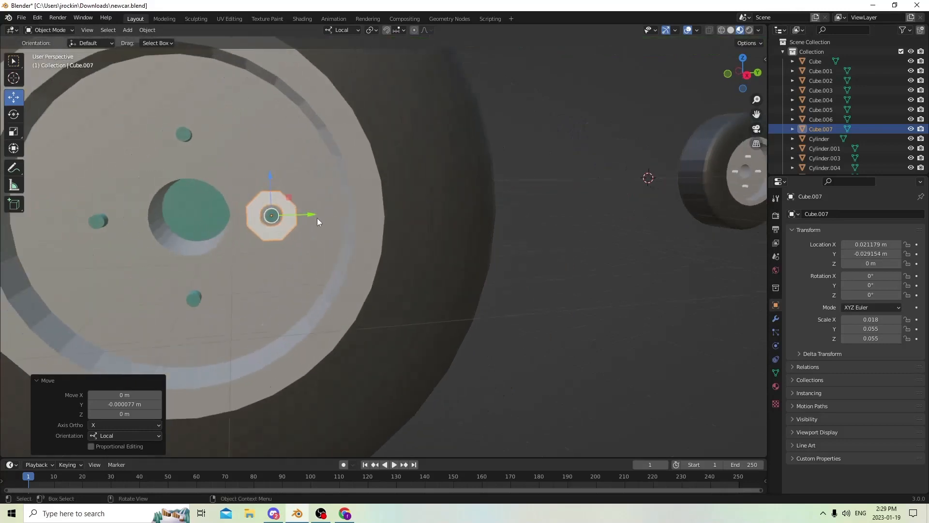
pyautogui.moveTo(312, 215); pyautogui.dragTo(315, 213)
pyautogui.moveTo(316, 213); pyautogui.dragTo(320, 211, button='middle')
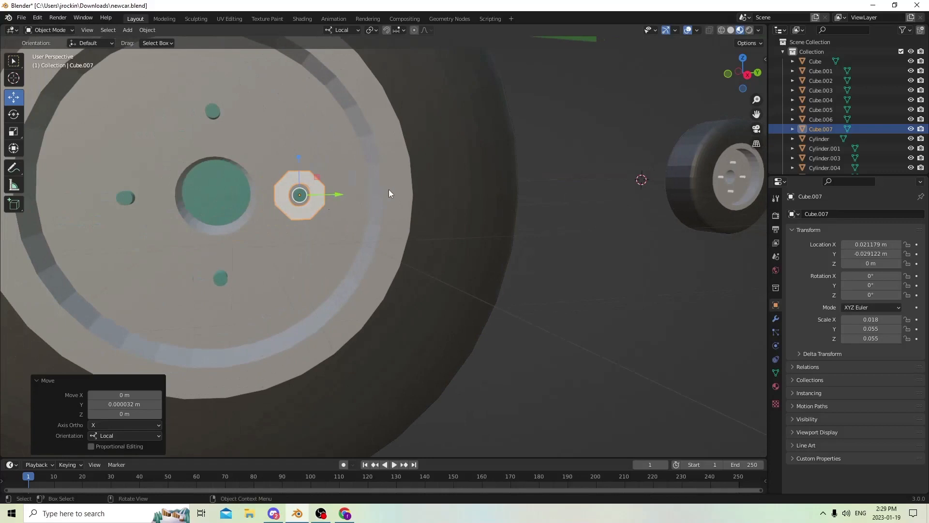
# Scale the nut down by about 0.693 and then 0.9 so it fits closely around the bolt
pyautogui.press('s')
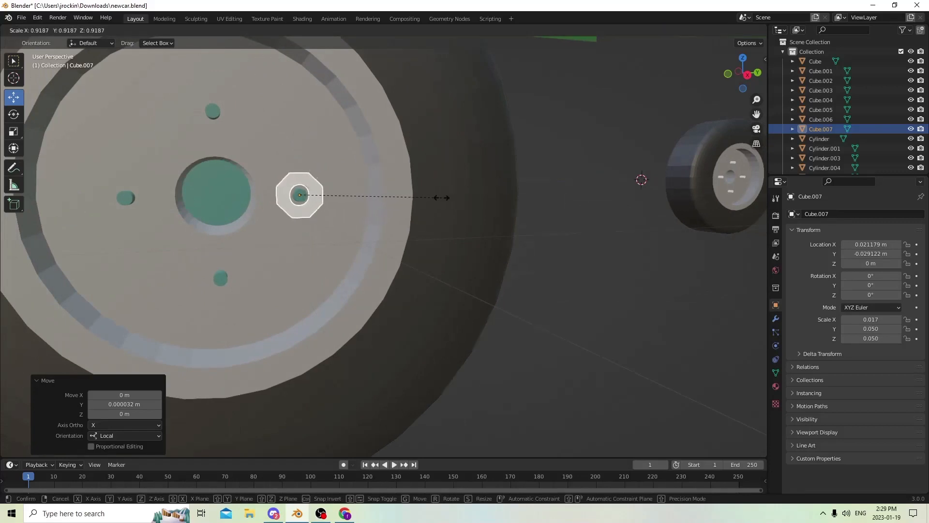
pyautogui.click(406, 198)
pyautogui.moveTo(382, 198); pyautogui.dragTo(341, 211, button='middle')
pyautogui.scroll(-1, 384, 199)
pyautogui.scroll(3, 468, 194)
pyautogui.scroll(3, 315, 206)
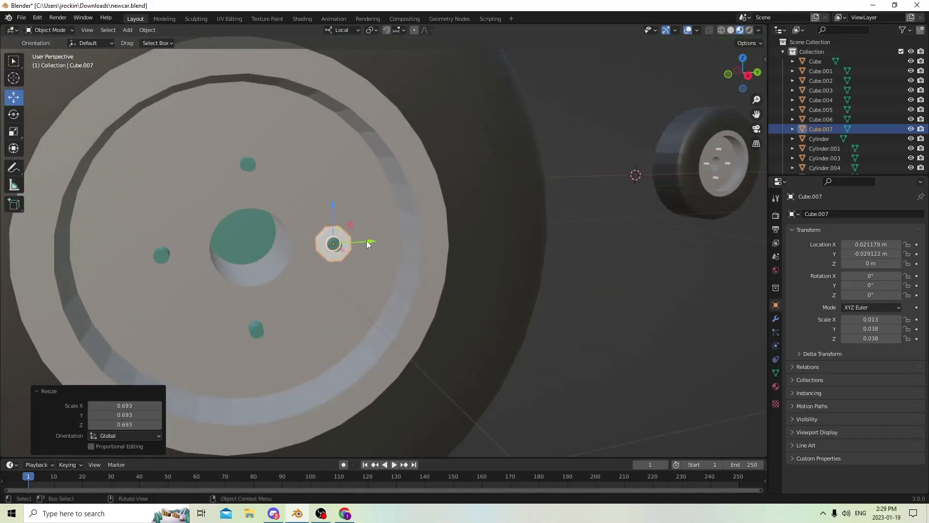
pyautogui.moveTo(365, 240); pyautogui.dragTo(419, 207, button='middle')
pyautogui.press('s')
pyautogui.click(403, 201)
pyautogui.moveTo(476, 247); pyautogui.dragTo(434, 232, button='middle')
# Duplicate the nut and move the copy about -0.0036 m along local Y onto the opposite bolt of the wheel
pyautogui.scroll(-2, 444, 242)
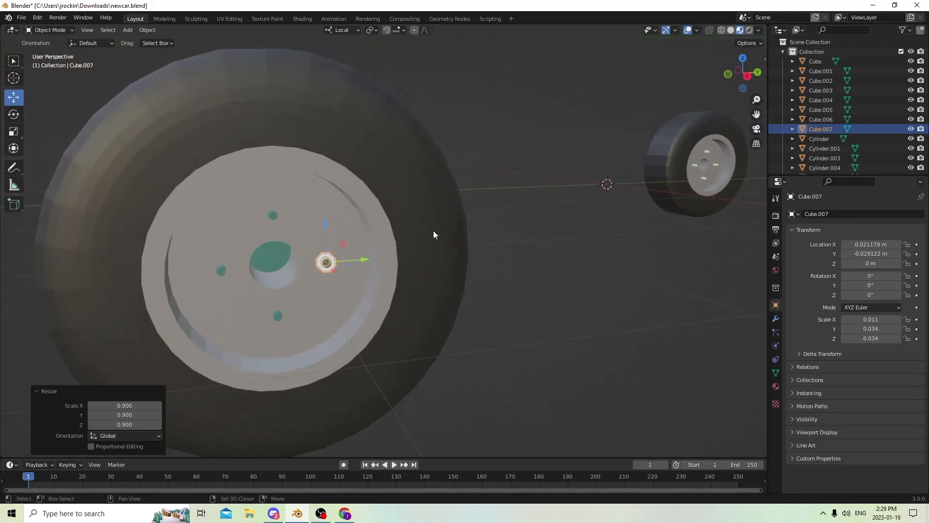
pyautogui.hotkey('shift', 'd')
pyautogui.rightClick(392, 260)
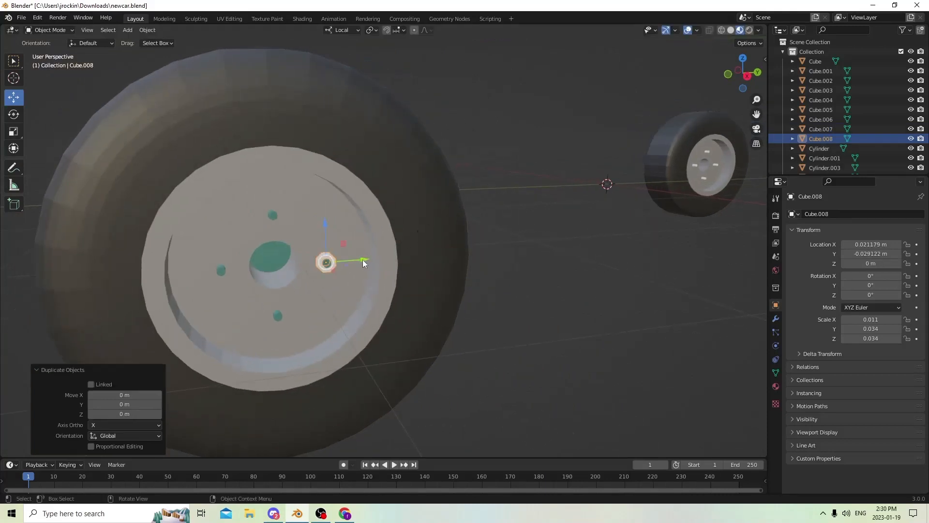
pyautogui.moveTo(362, 259); pyautogui.dragTo(255, 266)
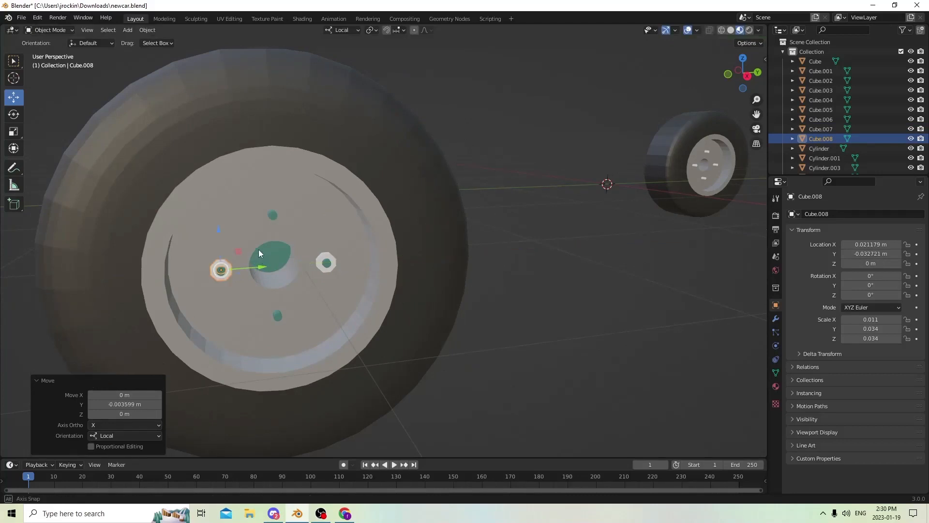
pyautogui.scroll(4, 259, 244)
pyautogui.press('g')
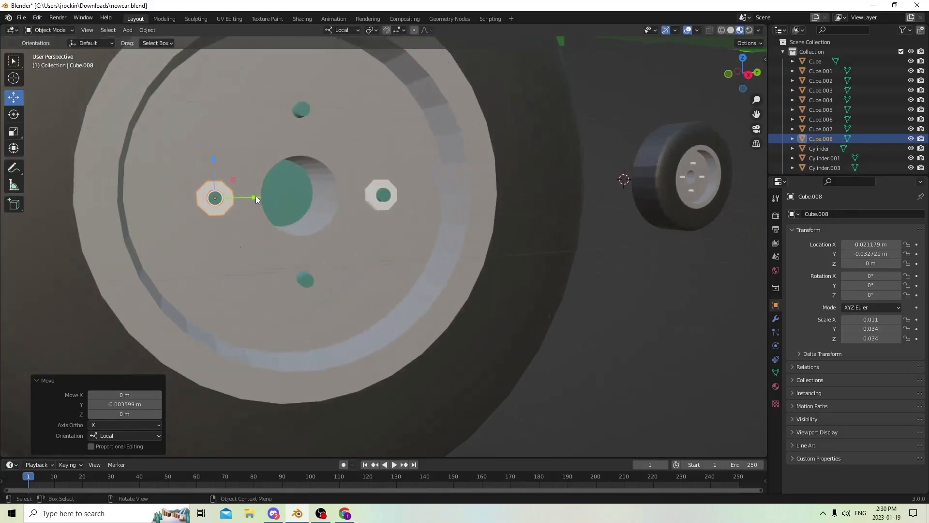
pyautogui.press('y')
pyautogui.press('y')
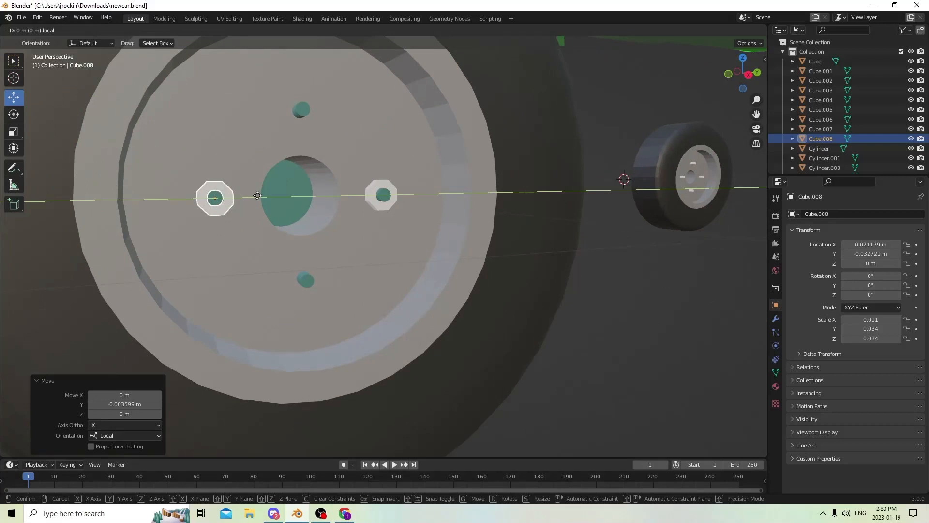
pyautogui.click(256, 196)
pyautogui.moveTo(257, 196); pyautogui.dragTo(278, 199, button='middle')
# Duplicate the second nut in place and have only this new copy selected
pyautogui.hotkey('shift', 'd')
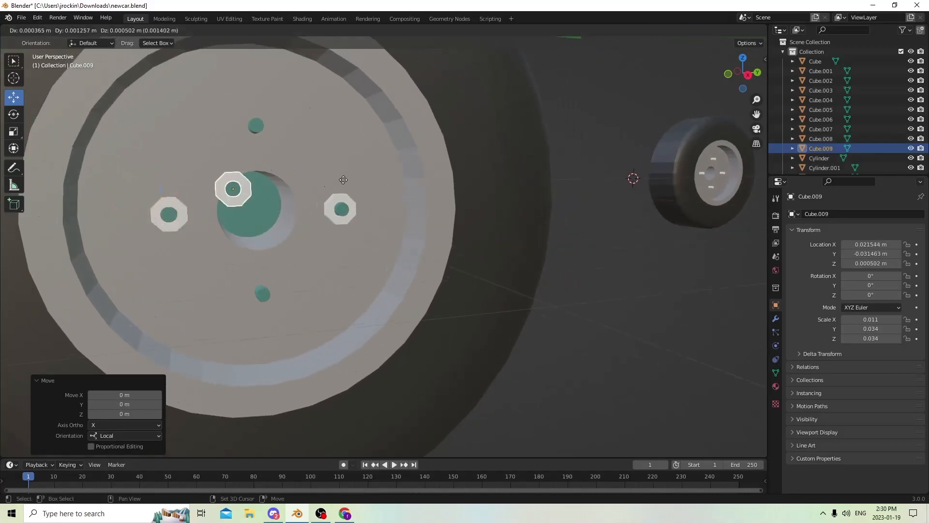
pyautogui.press('Escape')
pyautogui.moveTo(370, 201); pyautogui.dragTo(359, 221, button='middle')
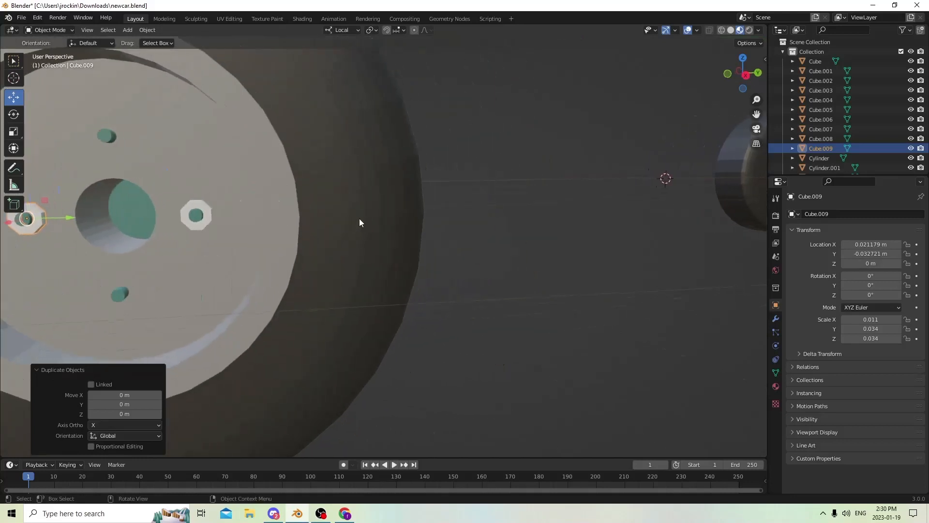
pyautogui.click(209, 262)
pyautogui.moveTo(80, 204); pyautogui.dragTo(118, 208, button='middle')
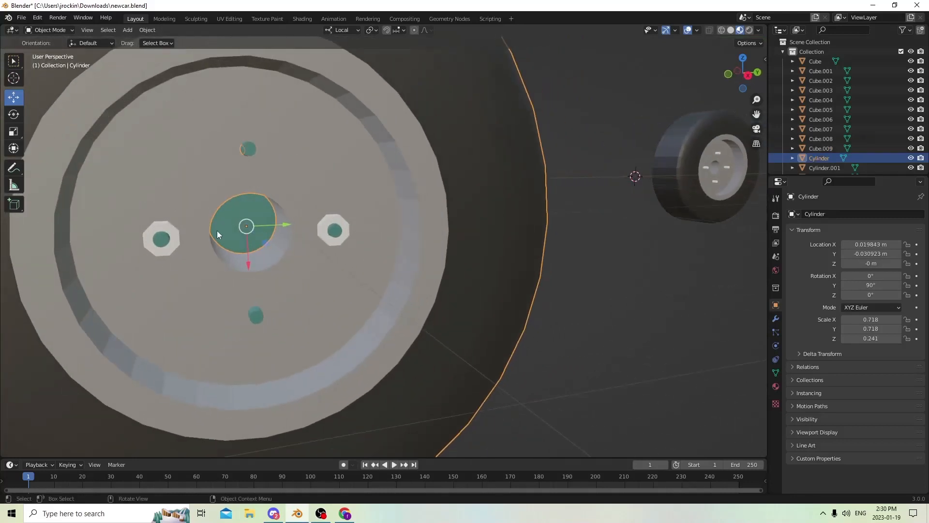
pyautogui.click(173, 236)
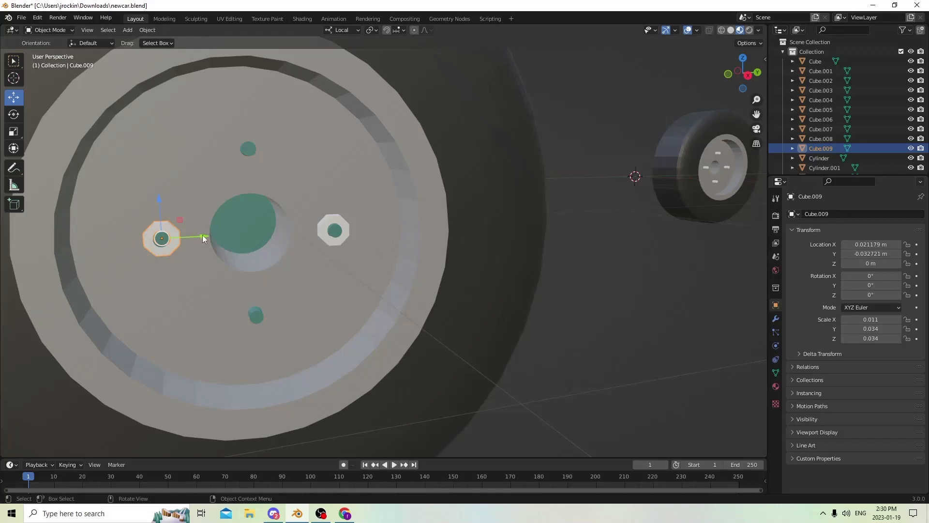
pyautogui.moveTo(199, 236)
pyautogui.mouseDown(button='middle')
pyautogui.moveTo(189, 236)
pyautogui.moveTo(197, 230)
pyautogui.mouseUp(button='middle')
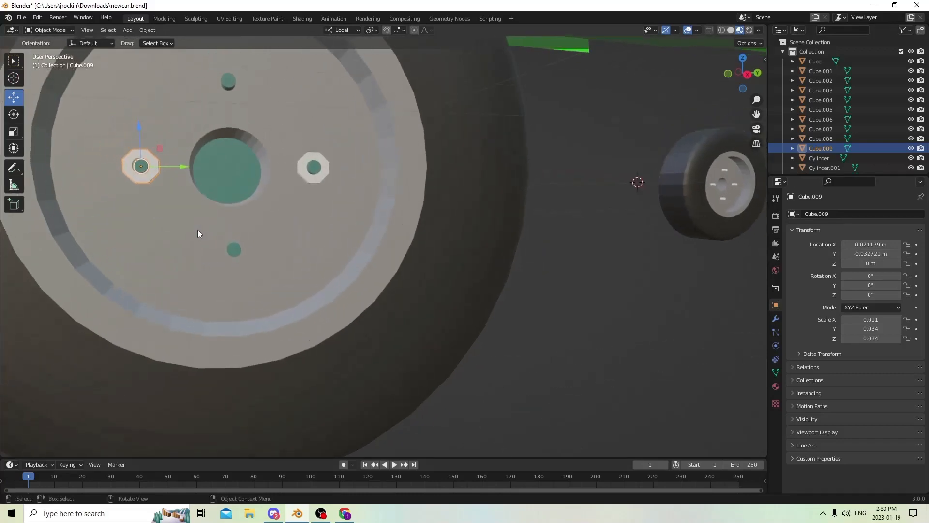
# Move the new nut along local Y and Z onto the lower wheel bolt, to about Y -0.0309 m and Z -0.0018 m
pyautogui.moveTo(182, 170); pyautogui.dragTo(276, 168)
pyautogui.moveTo(234, 127); pyautogui.dragTo(241, 211)
pyautogui.moveTo(272, 248); pyautogui.dragTo(250, 228)
pyautogui.moveTo(249, 228)
pyautogui.mouseDown(button='middle')
pyautogui.moveTo(266, 224)
pyautogui.moveTo(275, 238)
pyautogui.moveTo(233, 222)
pyautogui.moveTo(255, 221)
pyautogui.mouseUp(button='middle')
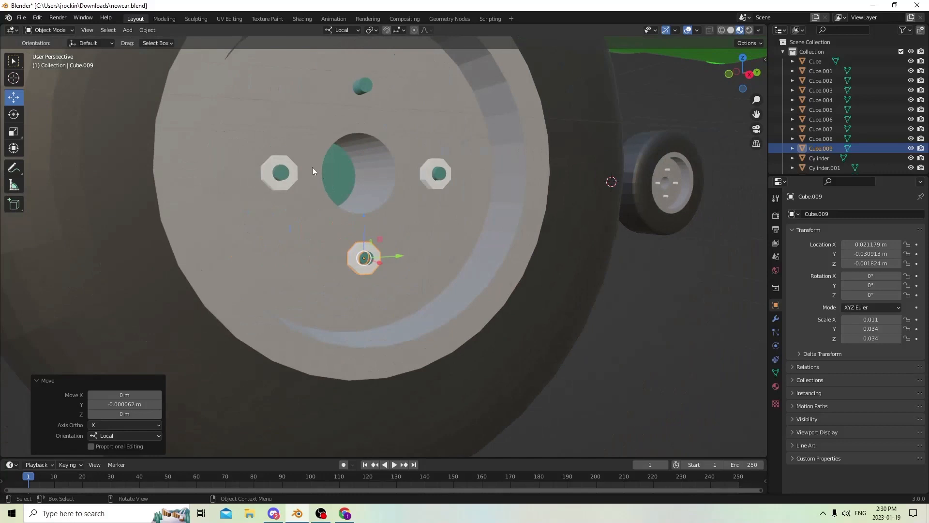
# Centre the lower nut on its bolt with small local Y and Z moves, ending at Y -0.030908 m and Z -0.001819 m
pyautogui.moveTo(312, 170); pyautogui.dragTo(307, 194, button='middle')
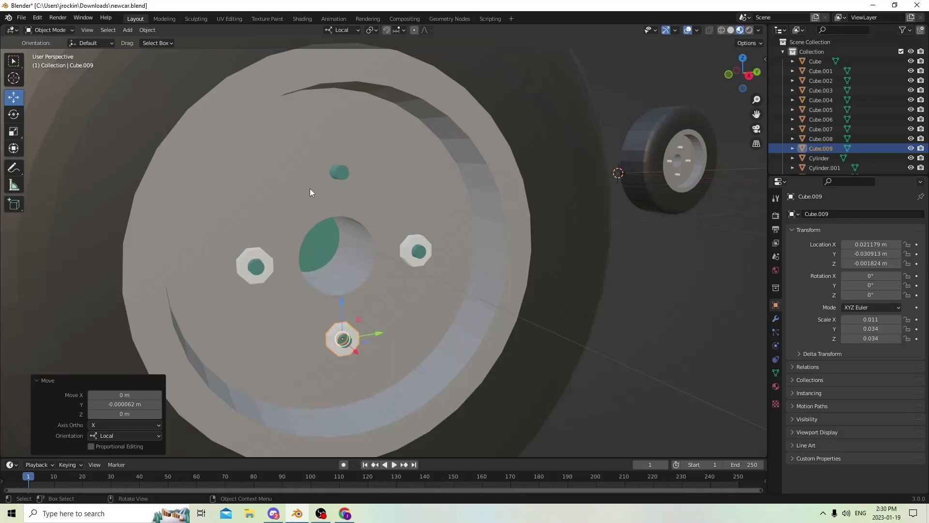
pyautogui.moveTo(310, 188); pyautogui.dragTo(426, 234, button='middle')
pyautogui.scroll(10, 460, 234)
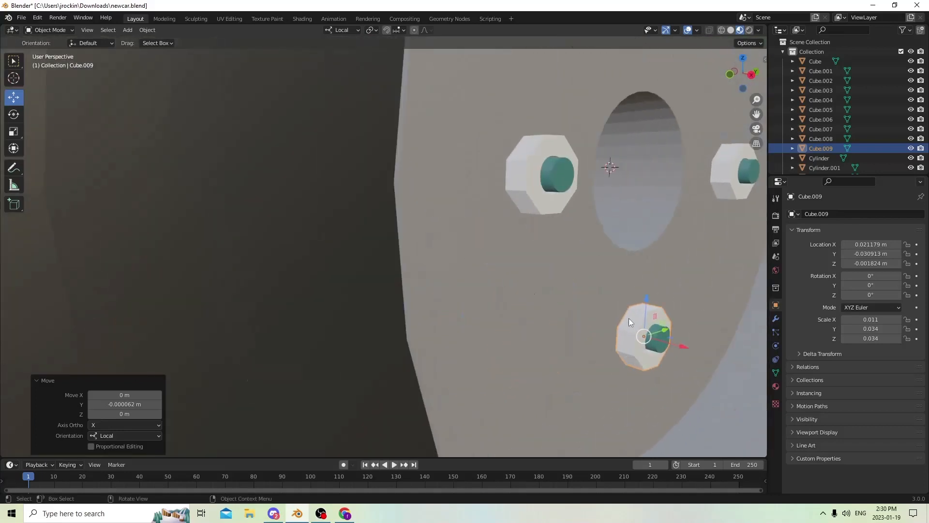
pyautogui.moveTo(627, 274); pyautogui.dragTo(623, 277, button='middle')
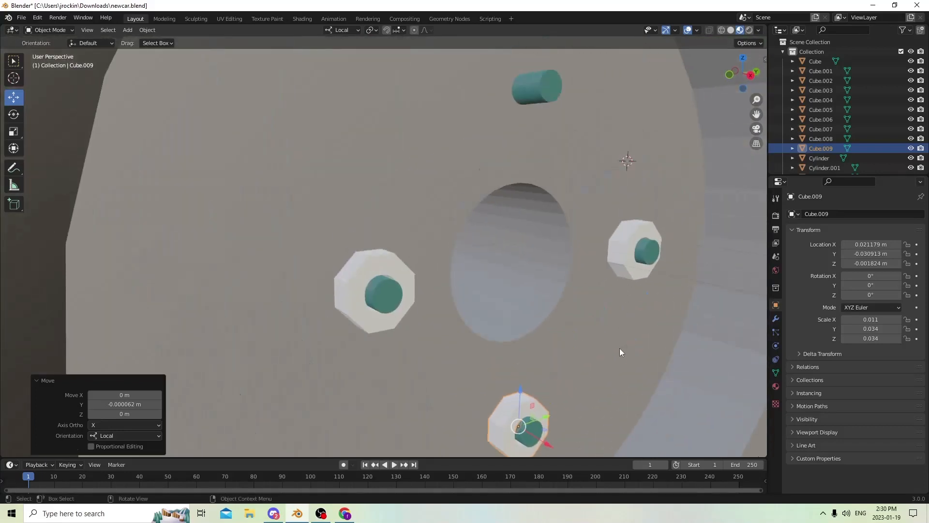
pyautogui.moveTo(589, 362); pyautogui.dragTo(580, 356, button='middle')
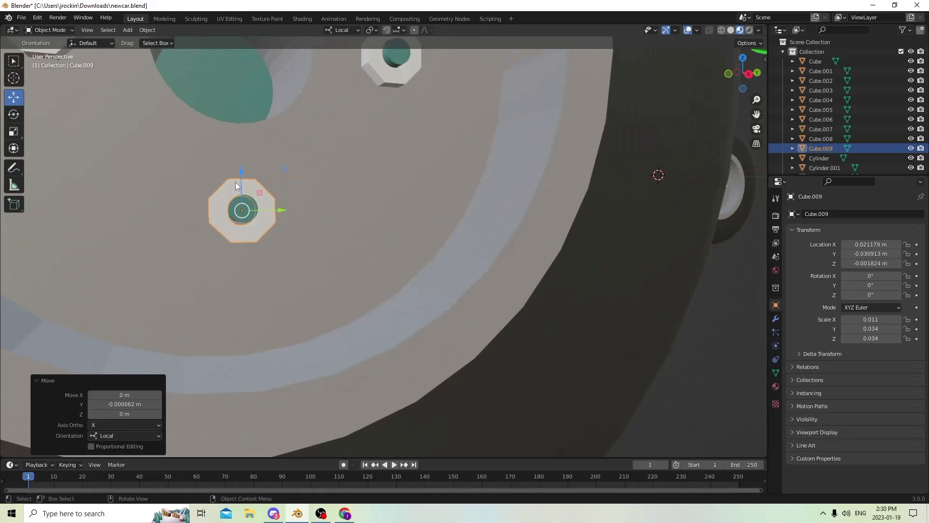
pyautogui.moveTo(241, 175); pyautogui.dragTo(240, 168)
pyautogui.moveTo(240, 168)
pyautogui.mouseDown(button='middle')
pyautogui.moveTo(231, 170)
pyautogui.moveTo(241, 172)
pyautogui.mouseUp(button='middle')
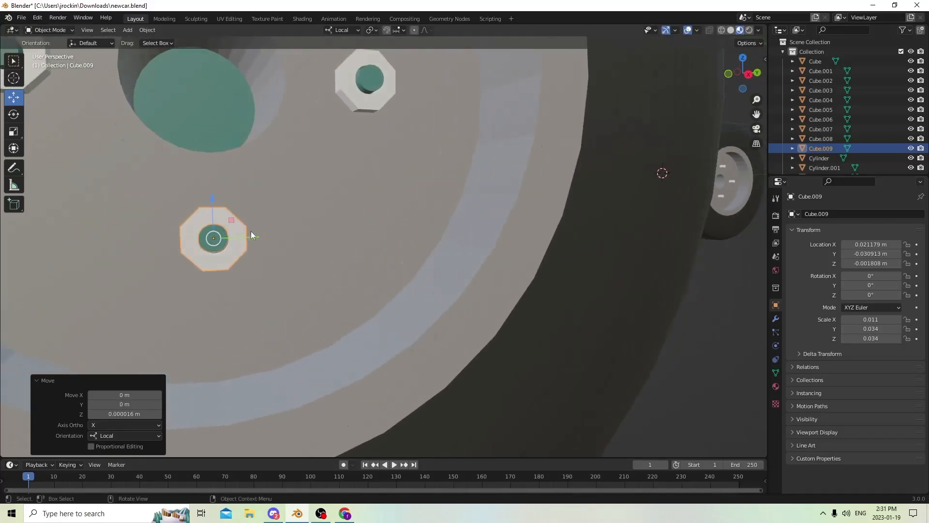
pyautogui.moveTo(251, 235); pyautogui.dragTo(249, 237)
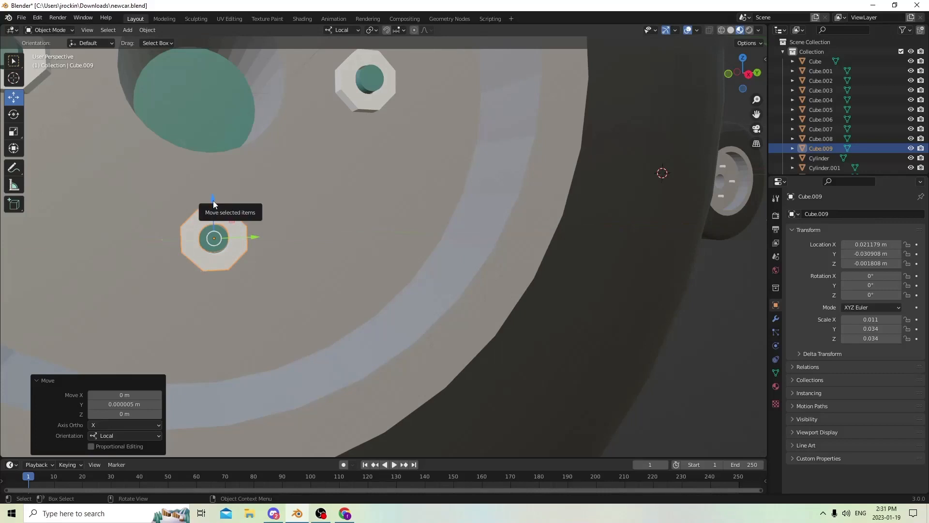
pyautogui.moveTo(214, 202); pyautogui.dragTo(214, 204)
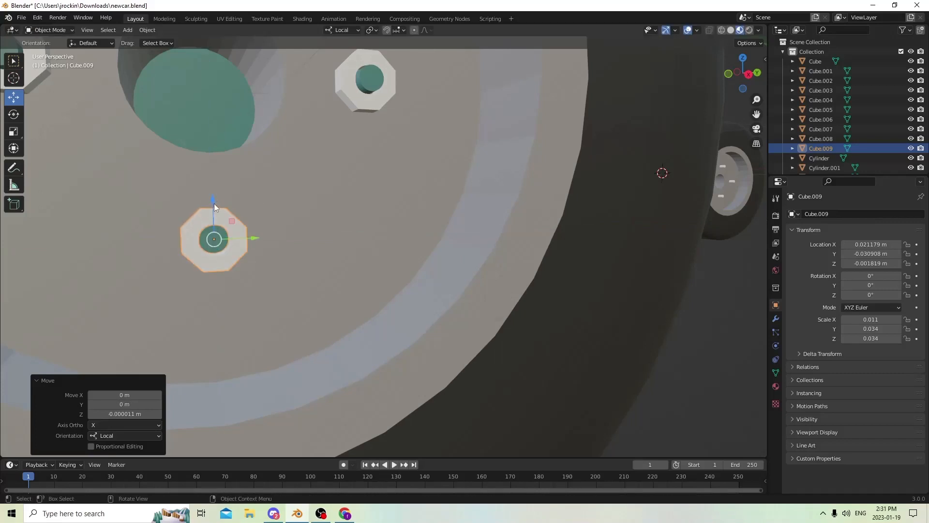
# Duplicate the lower nut in place and set the copy's Z location to 0.001819 m so it sits on the upper bolt
pyautogui.scroll(-6, 225, 207)
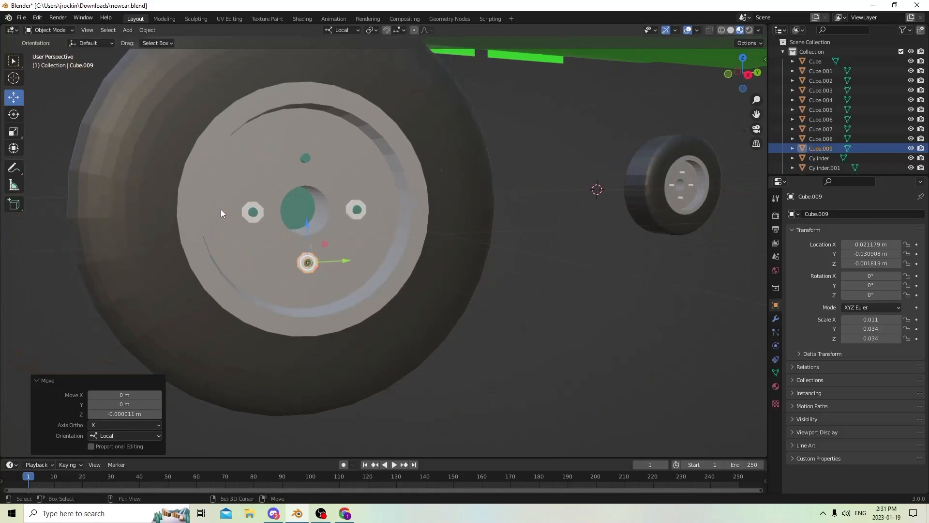
pyautogui.hotkey('shift', 'd')
pyautogui.press('Escape')
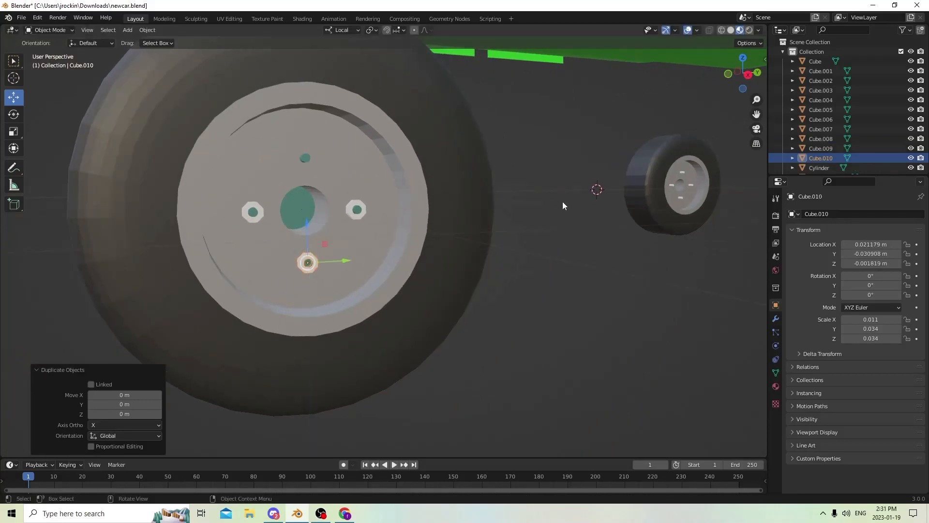
pyautogui.click(857, 263)
pyautogui.click(847, 264)
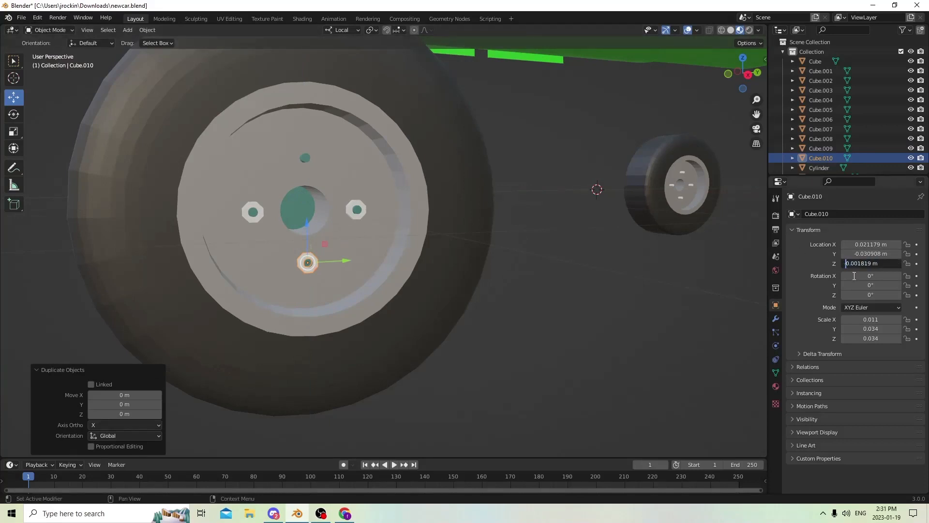
pyautogui.press('Return')
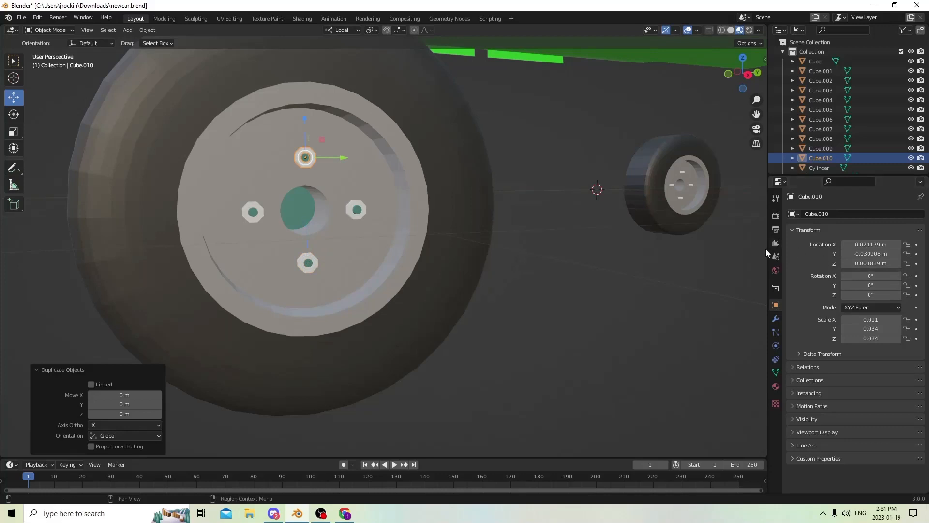
# Select all four nuts with the bolted disc as the active object and join them into one object
pyautogui.scroll(-3, 581, 256)
pyautogui.moveTo(552, 251); pyautogui.dragTo(539, 253, button='middle')
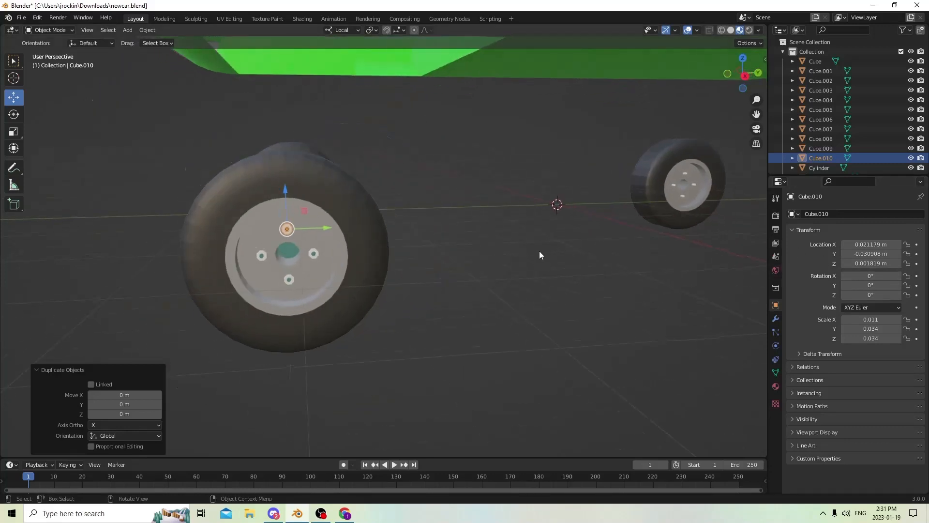
pyautogui.moveTo(435, 224); pyautogui.dragTo(458, 237, button='middle')
pyautogui.scroll(4, 470, 228)
pyautogui.keyDown('shift'); pyautogui.click(459, 240); pyautogui.keyUp('shift')
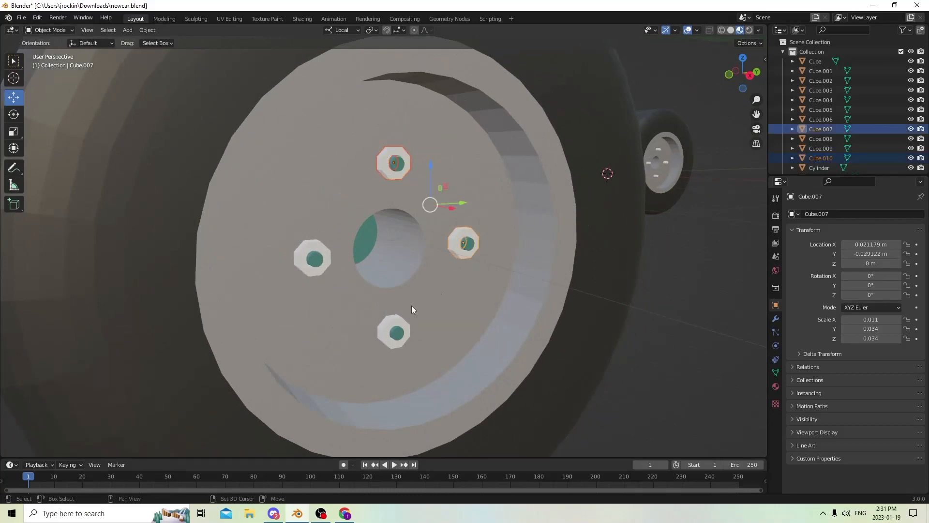
pyautogui.keyDown('shift'); pyautogui.click(397, 323); pyautogui.keyUp('shift')
pyautogui.keyDown('shift'); pyautogui.click(300, 258); pyautogui.keyUp('shift')
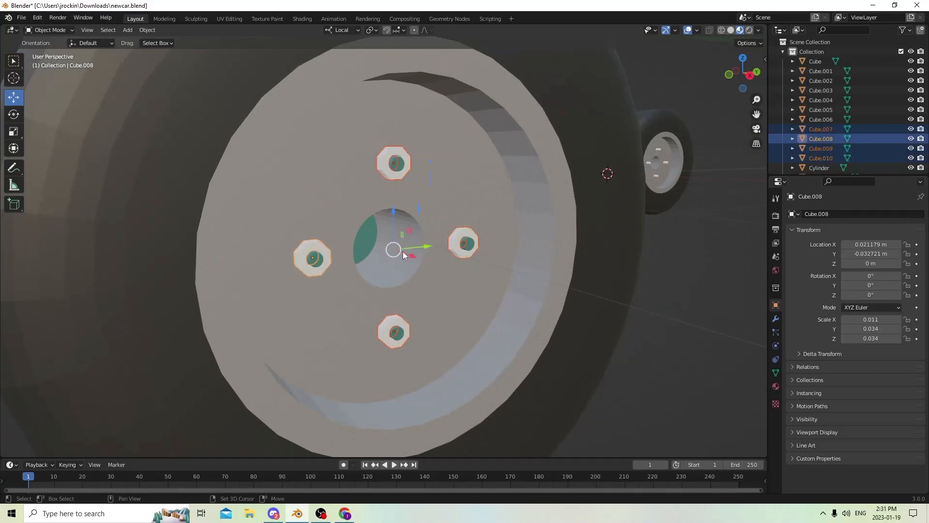
pyautogui.keyDown('shift'); pyautogui.click(397, 332); pyautogui.keyUp('shift')
pyautogui.scroll(-3, 399, 315)
pyautogui.moveTo(399, 314); pyautogui.dragTo(533, 309, button='middle')
pyautogui.hotkey('ctrl', 'j')
pyautogui.scroll(-3, 474, 316)
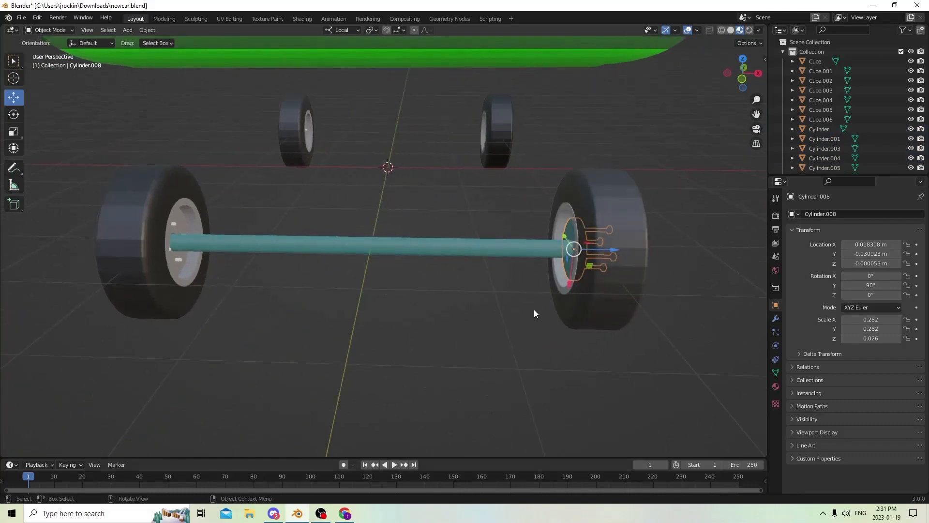
# Delete the old set of bolts from the front wheel at the other end of the axle
pyautogui.moveTo(324, 275); pyautogui.dragTo(298, 261, button='middle')
pyautogui.click(178, 249)
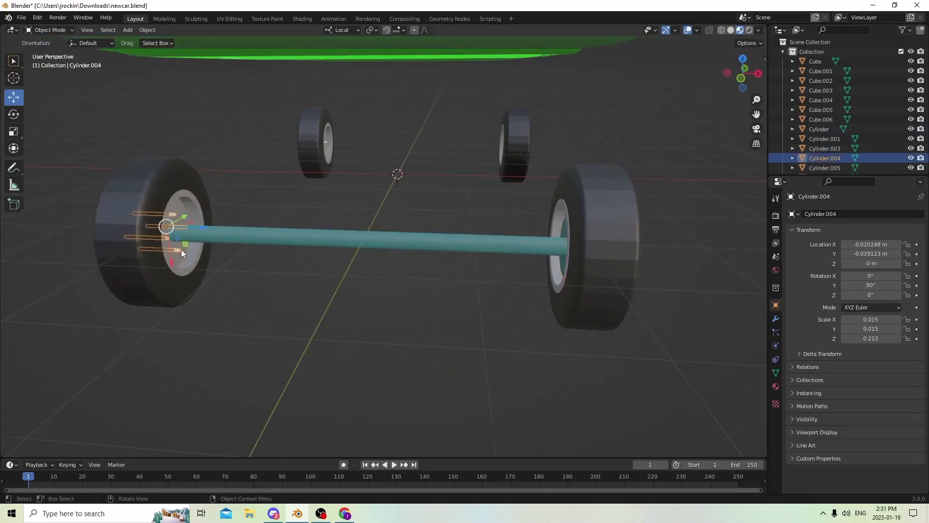
pyautogui.press('x')
pyautogui.click(182, 252)
pyautogui.moveTo(331, 241); pyautogui.dragTo(504, 222, button='middle')
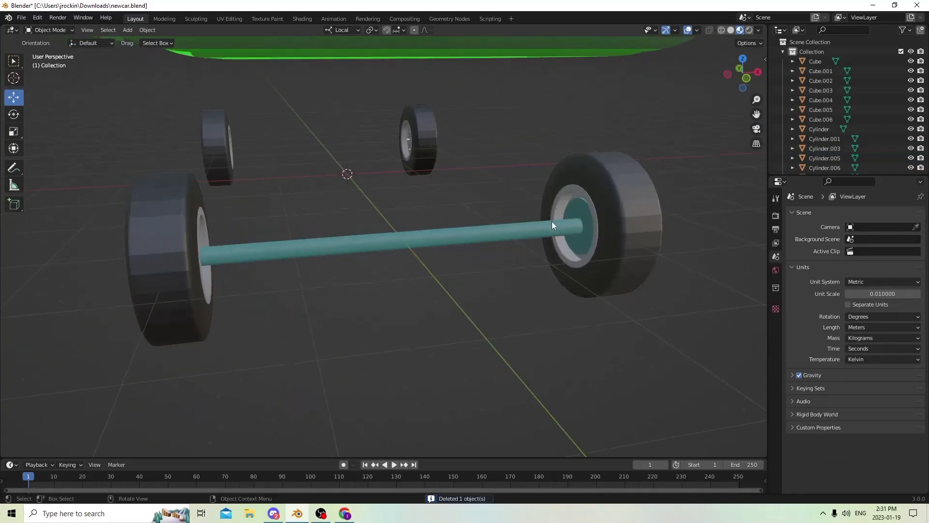
# Duplicate the joined front disc with its bolts and nuts in place
pyautogui.click(573, 214)
pyautogui.moveTo(565, 213); pyautogui.dragTo(475, 227, button='middle')
pyautogui.hotkey('shift', 'd')
pyautogui.rightClick(547, 199)
pyautogui.moveTo(547, 198); pyautogui.dragTo(512, 207, button='middle')
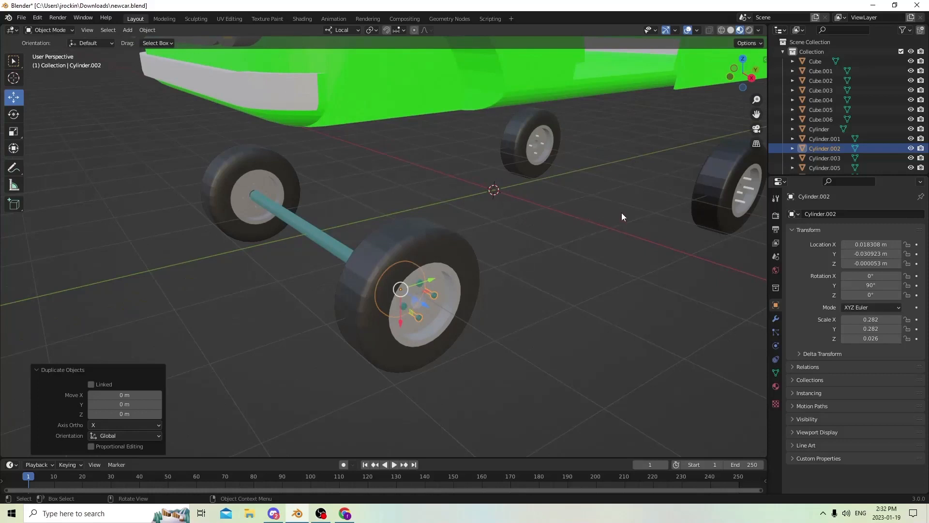
# Delete the same-side rear wheel's old bolts and move one of the overlapping front bolted discs there by setting its Y location to 0.030923 m
pyautogui.click(742, 191)
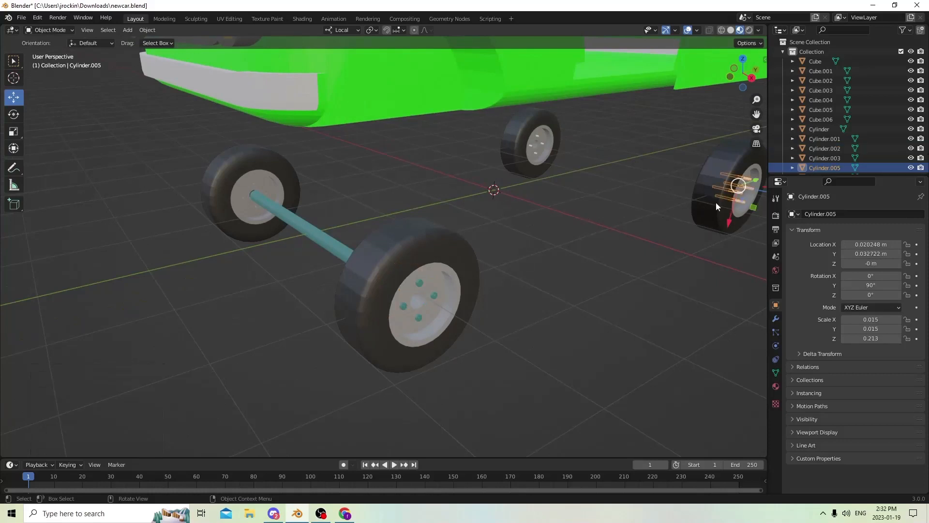
pyautogui.press('Delete')
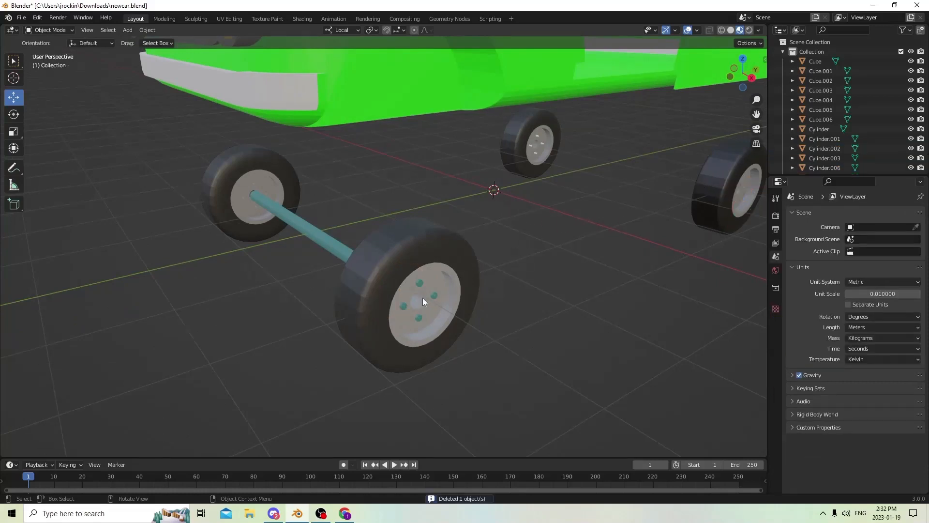
pyautogui.click(437, 296)
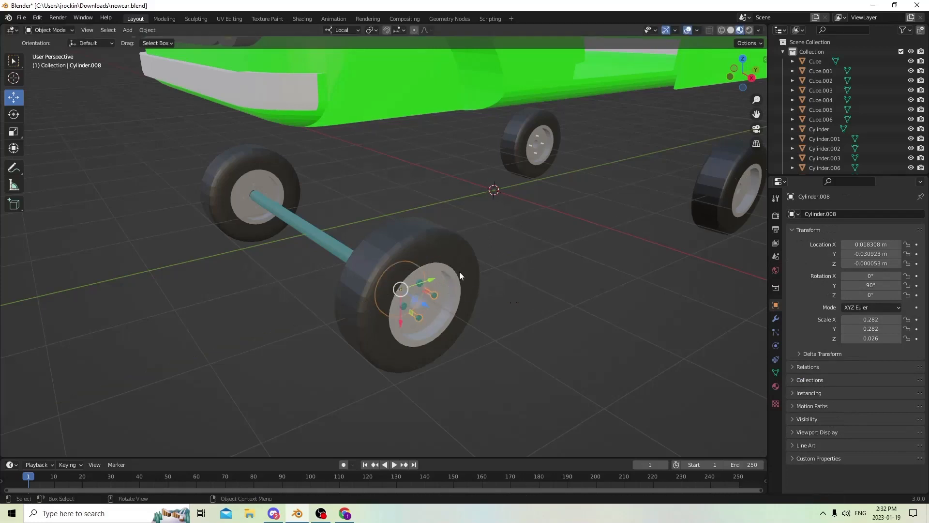
pyautogui.click(852, 254)
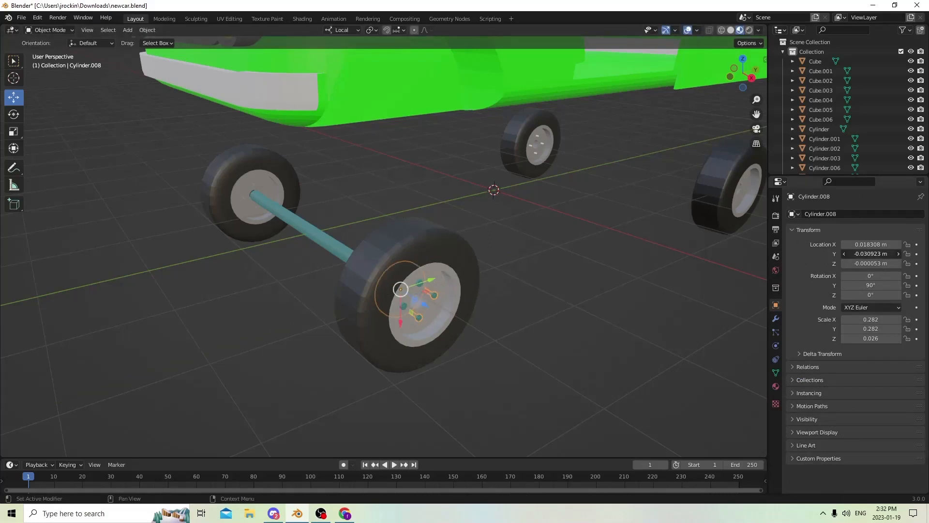
pyautogui.click(849, 254)
pyautogui.press('Return')
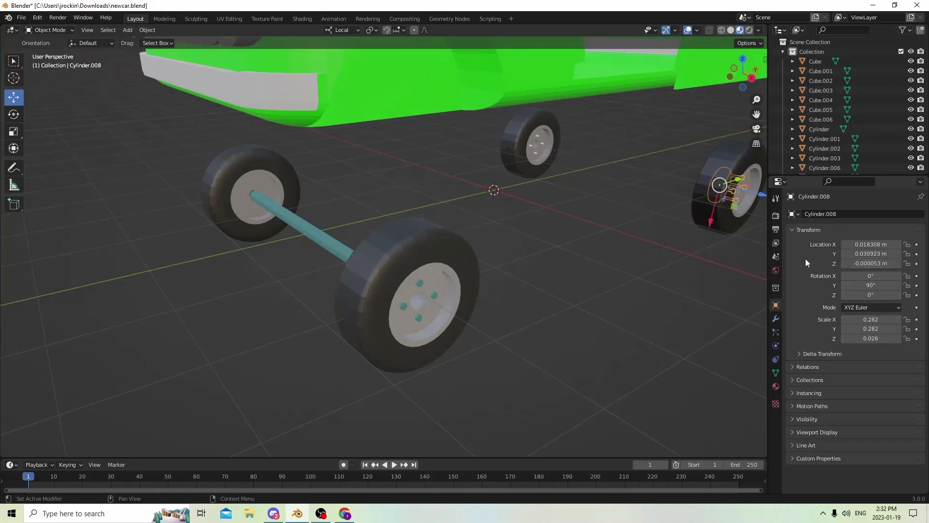
# Select the bolted disc remaining in the front wheel and duplicate it in place
pyautogui.moveTo(755, 253); pyautogui.dragTo(588, 232, button='middle')
pyautogui.click(432, 305)
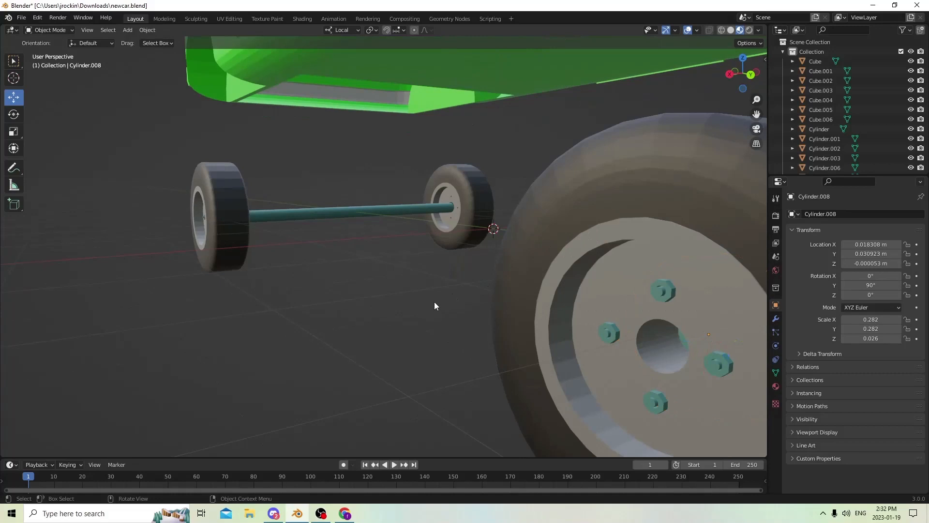
pyautogui.moveTo(434, 301); pyautogui.dragTo(530, 306, button='middle')
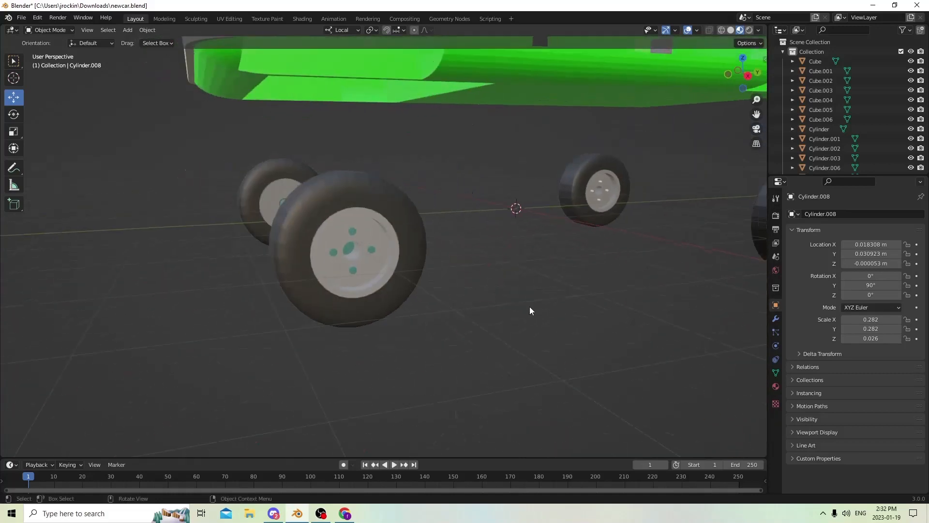
pyautogui.click(375, 251)
pyautogui.moveTo(375, 250); pyautogui.dragTo(681, 260, button='middle')
pyautogui.hotkey('shift', 'd')
pyautogui.press('Escape')
pyautogui.moveTo(586, 281); pyautogui.dragTo(541, 278)
pyautogui.rightClick(541, 278)
# Place the copy in the opposite front wheel by setting its X location to -0.018308 m and its Y rotation to -90°
pyautogui.click(850, 244)
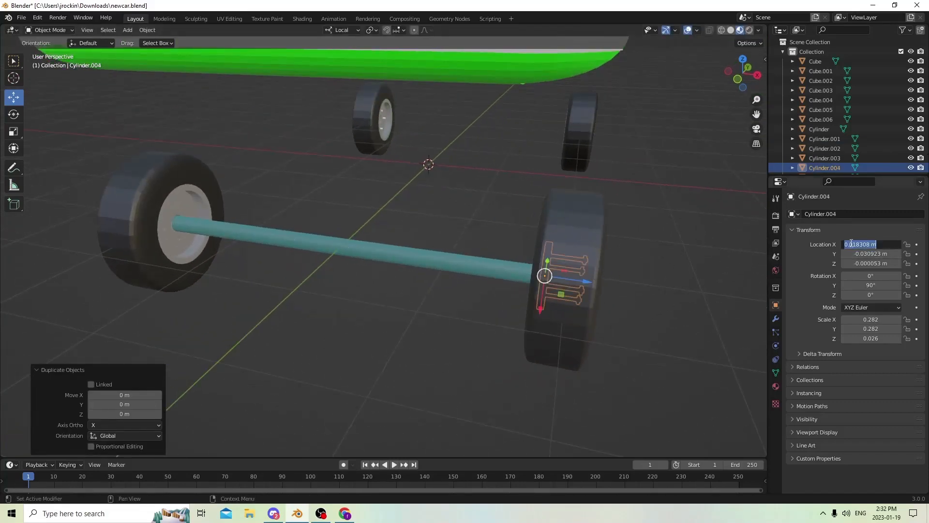
pyautogui.click(846, 244)
pyautogui.write('-')
pyautogui.press('Return')
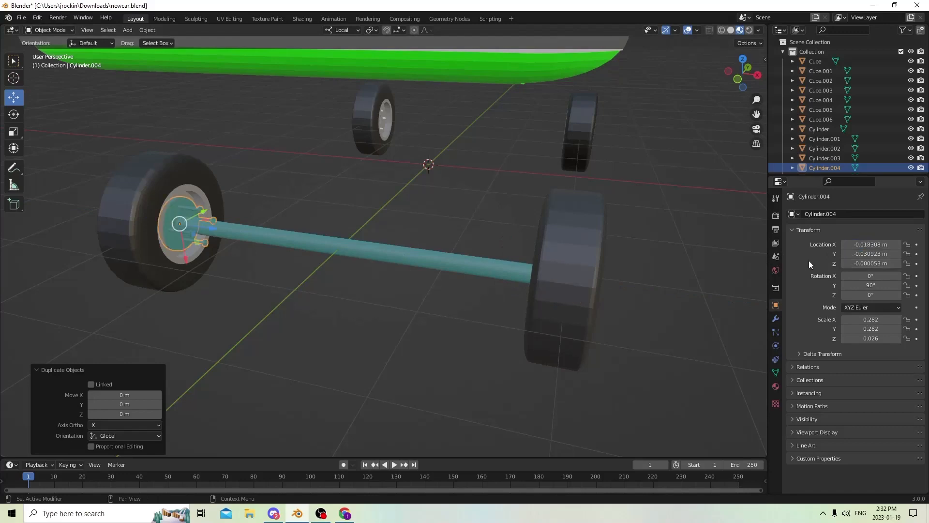
pyautogui.moveTo(629, 252); pyautogui.dragTo(498, 233, button='middle')
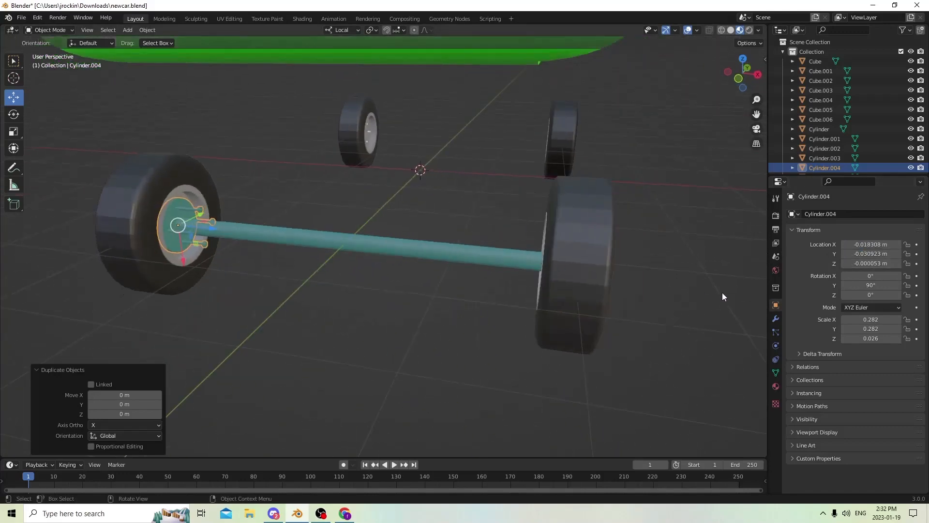
pyautogui.click(866, 287)
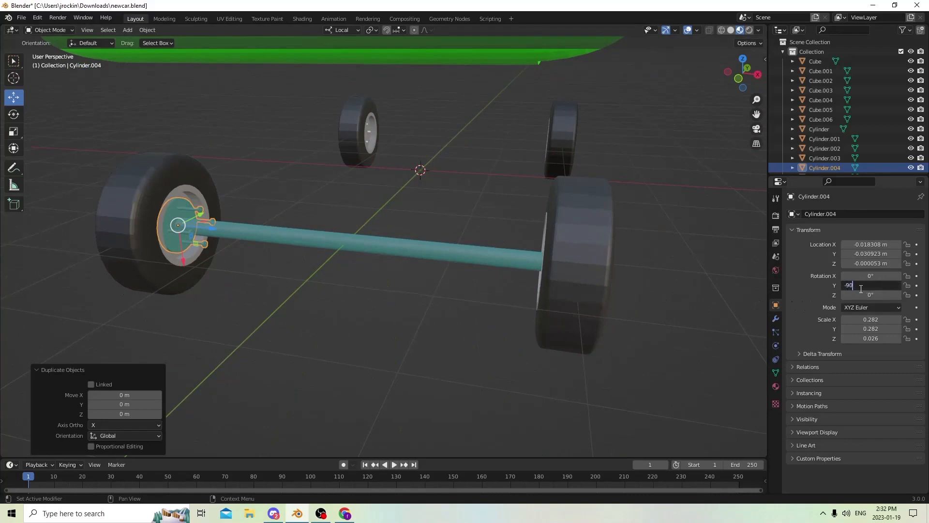
pyautogui.write('-90')
pyautogui.press('Return')
pyautogui.moveTo(544, 266); pyautogui.dragTo(398, 249, button='middle')
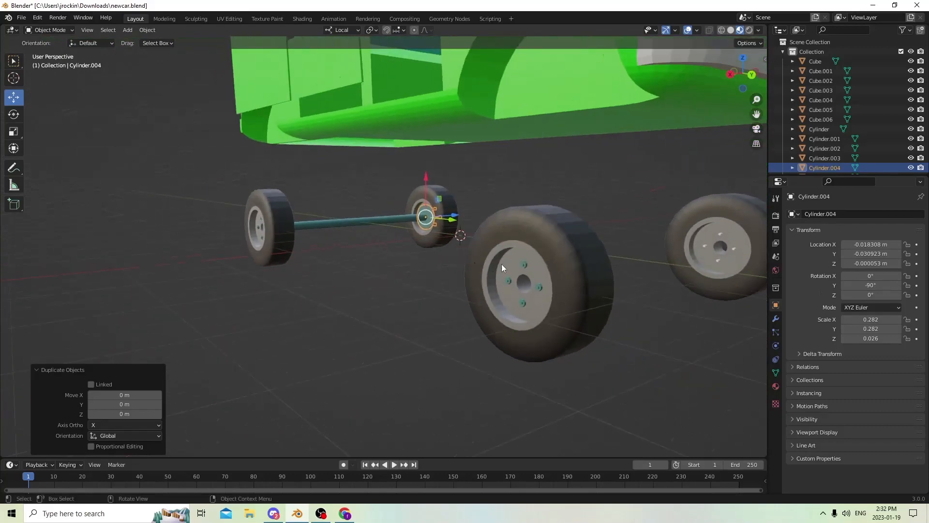
# Duplicate the rear wheel's bolted disc in place and set the copy's X location to -0.018308 m for the opposite rear wheel
pyautogui.click(523, 263)
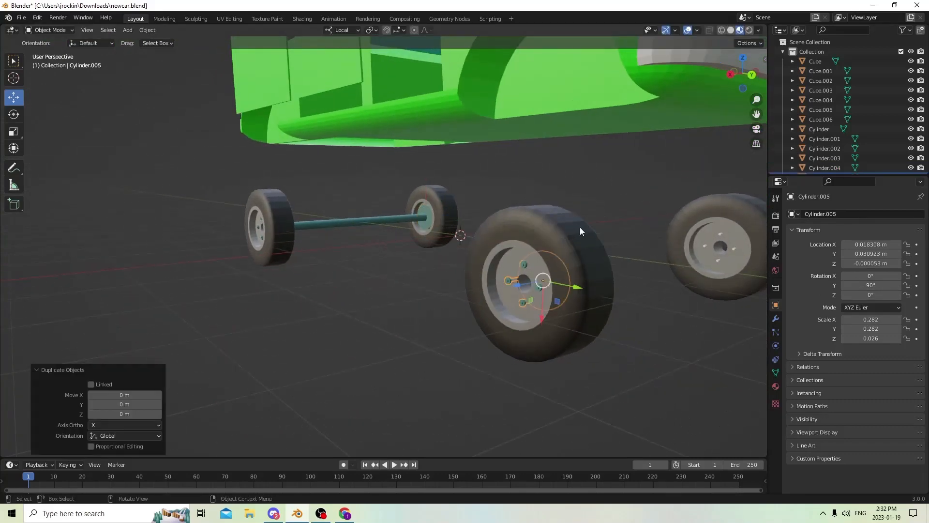
pyautogui.moveTo(581, 231); pyautogui.dragTo(519, 243, button='middle')
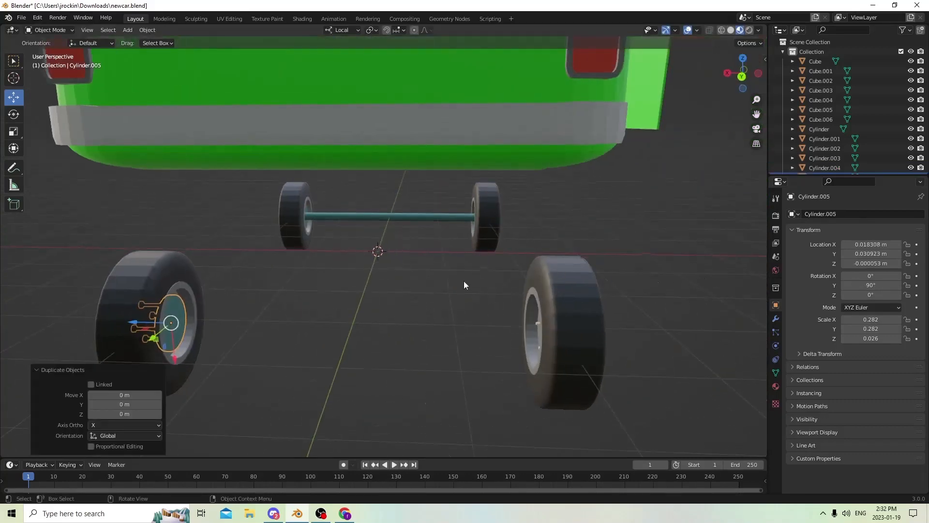
pyautogui.doubleClick(858, 243)
pyautogui.click(846, 247)
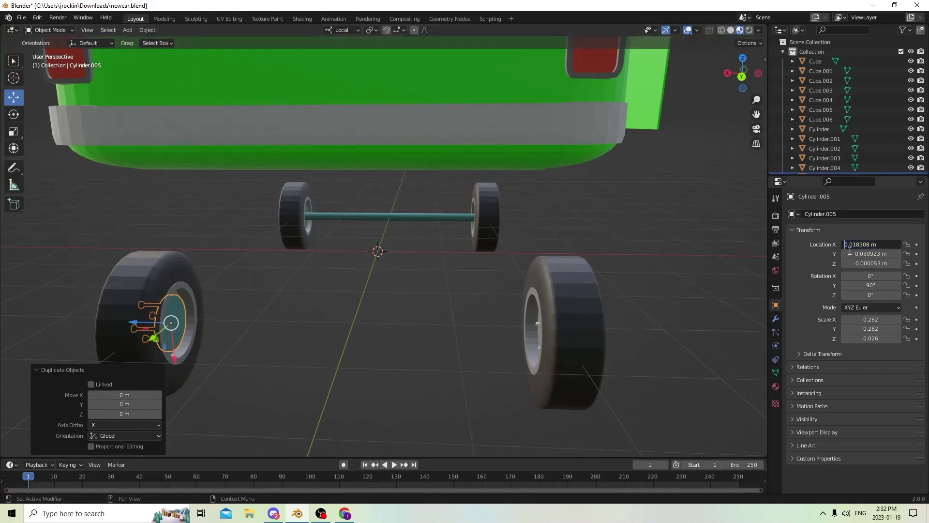
pyautogui.write('-')
pyautogui.press('Return')
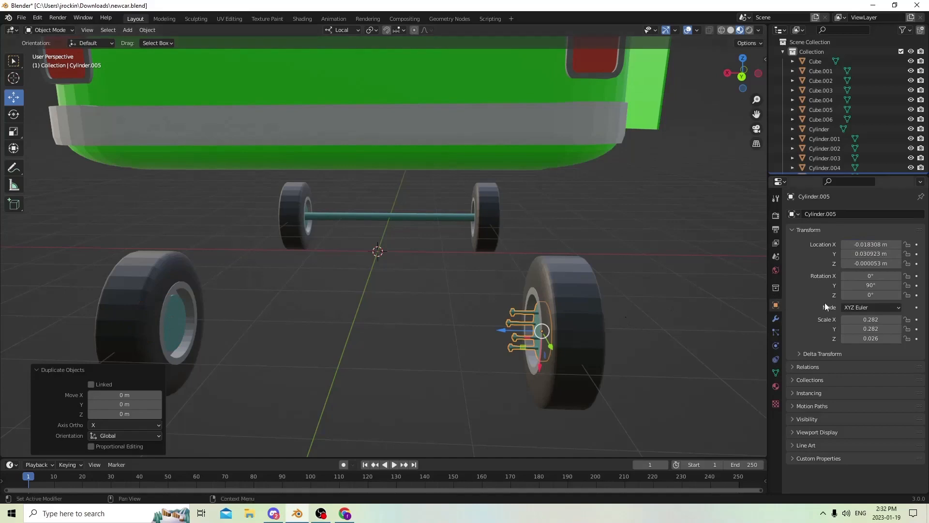
# Set the Y rotation of the duplicated rear wheel hub to -90° so its bolts face the opposite way
pyautogui.doubleClick(855, 285)
pyautogui.write('-')
pyautogui.press('Return')
# Join the two front wheel hubs with the front axle into a single object
pyautogui.moveTo(709, 275); pyautogui.dragTo(354, 254, button='middle')
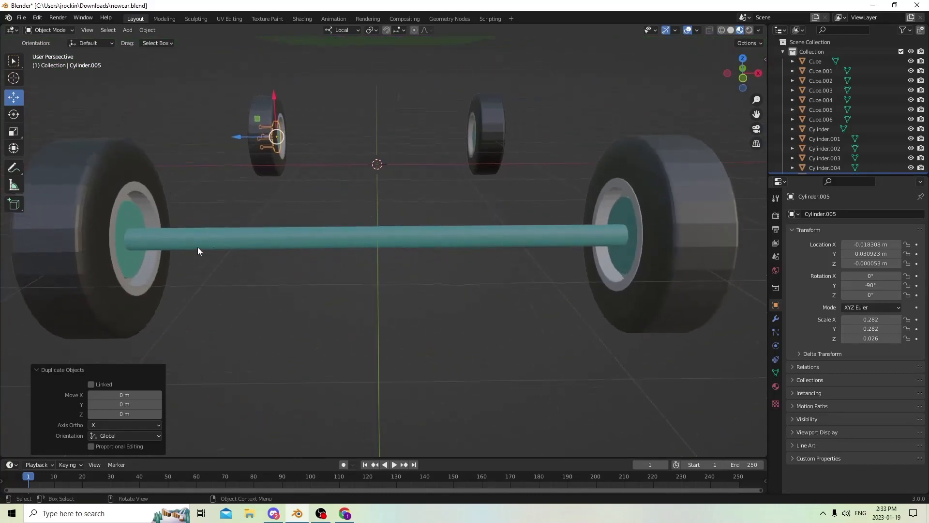
pyautogui.click(127, 255)
pyautogui.click(620, 253)
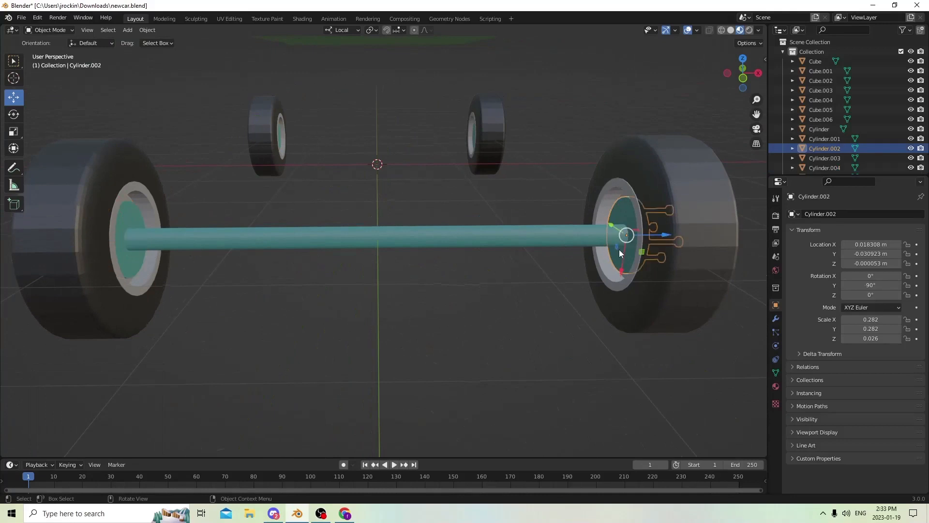
pyautogui.keyDown('shift'); pyautogui.click(130, 254); pyautogui.keyUp('shift')
pyautogui.keyDown('shift'); pyautogui.click(199, 240); pyautogui.keyUp('shift')
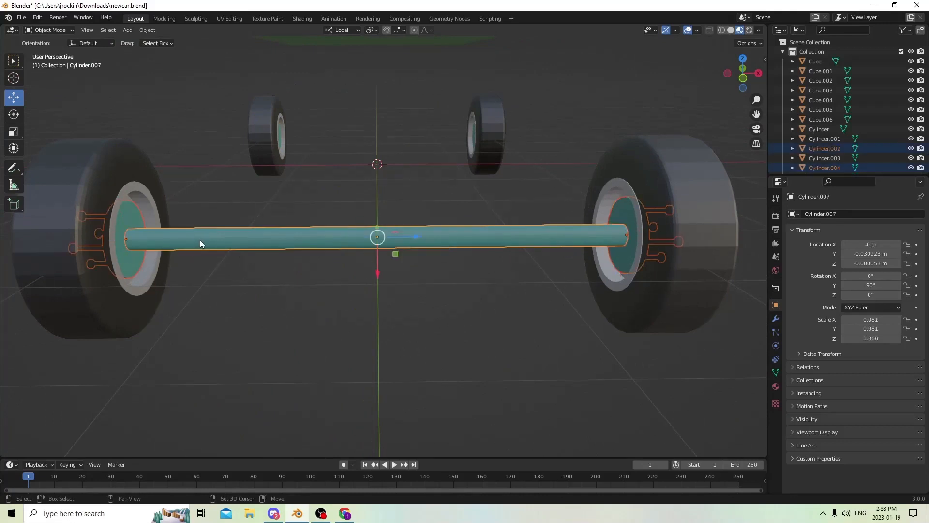
pyautogui.hotkey('ctrl', 'p')
pyautogui.click(247, 243)
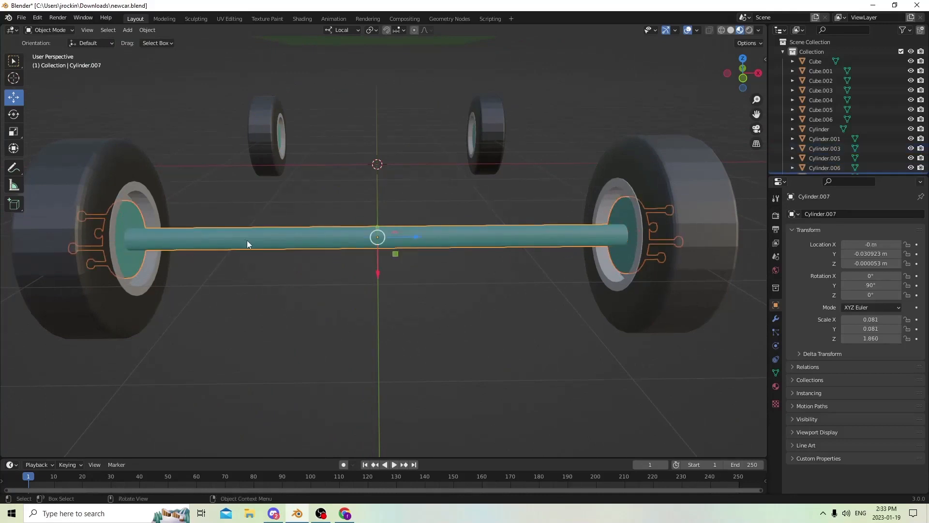
# Add a cylinder mesh for the rear axle and set its Y rotation to 90°
pyautogui.moveTo(246, 243); pyautogui.dragTo(432, 227, button='middle')
pyautogui.scroll(3, 437, 208)
pyautogui.scroll(2, 432, 227)
pyautogui.scroll(-5, 517, 303)
pyautogui.moveTo(517, 303); pyautogui.dragTo(407, 263, button='middle')
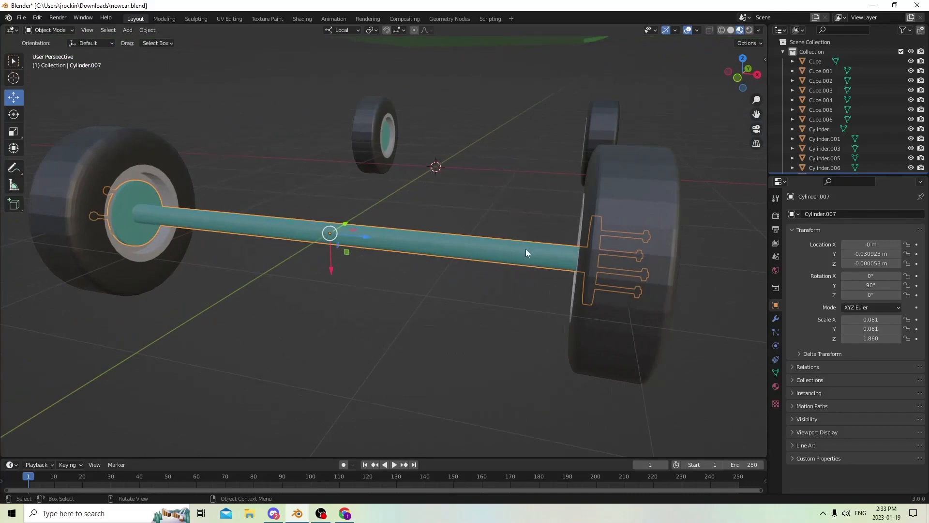
pyautogui.moveTo(525, 249); pyautogui.dragTo(355, 268, button='middle')
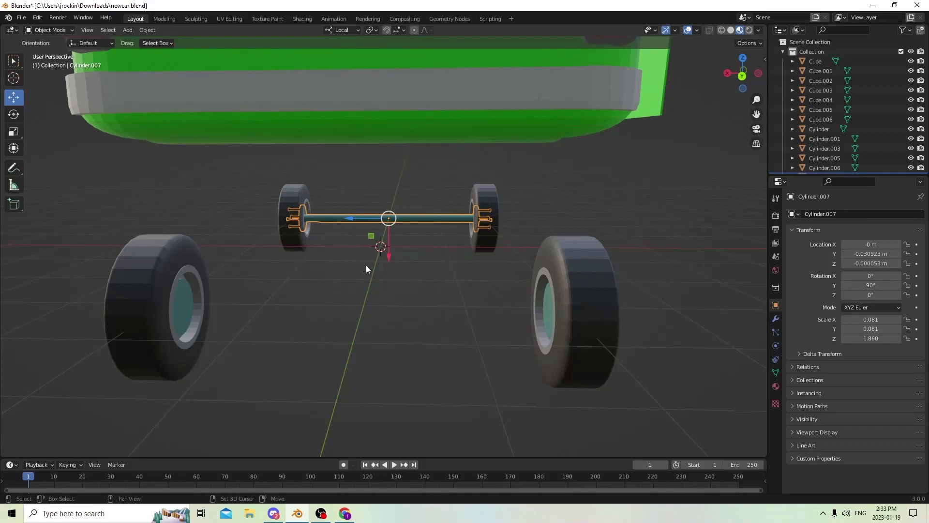
pyautogui.hotkey('shift', 'a')
pyautogui.moveTo(366, 265)
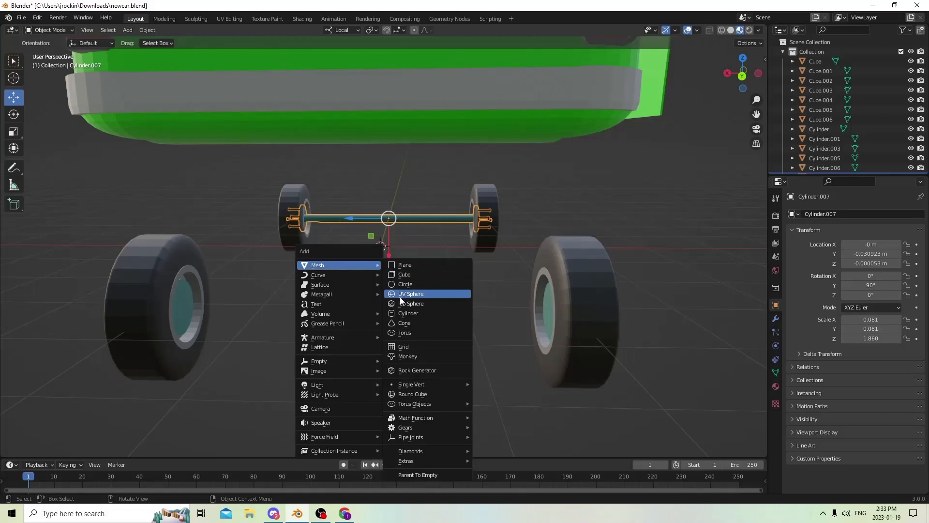
pyautogui.click(405, 313)
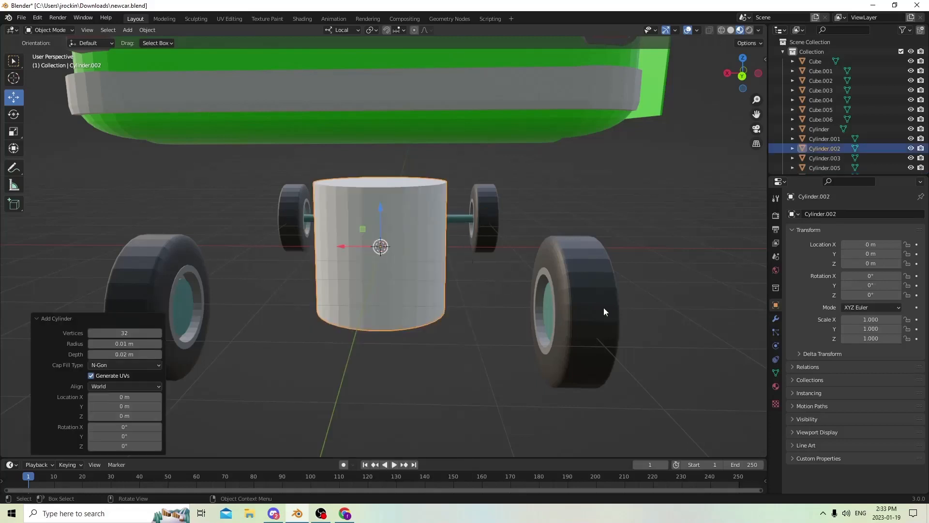
pyautogui.click(869, 285)
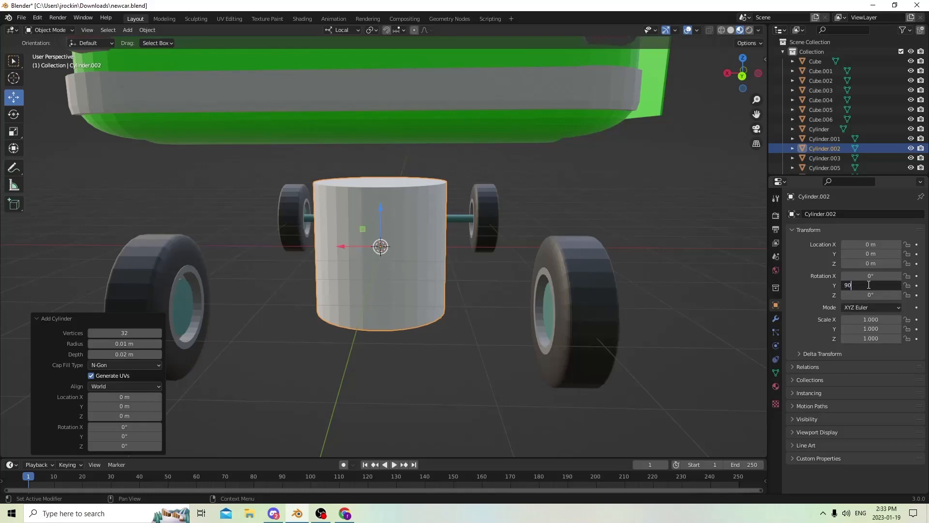
pyautogui.press('Return')
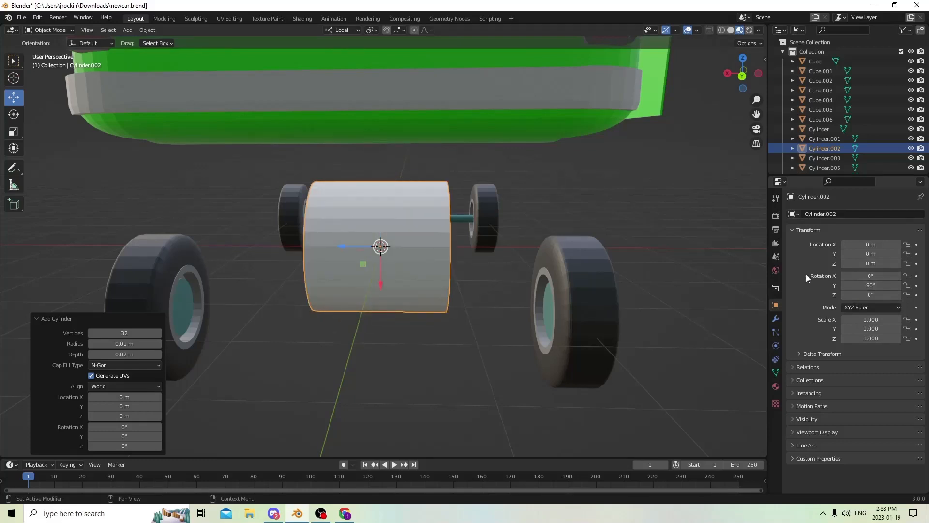
# Scale the new cylinder down uniformly to about 0.27, and stretch it lengthwise to a local Z scale of about 3.5
pyautogui.moveTo(755, 278); pyautogui.dragTo(736, 283, button='middle')
pyautogui.scroll(-6, 736, 278)
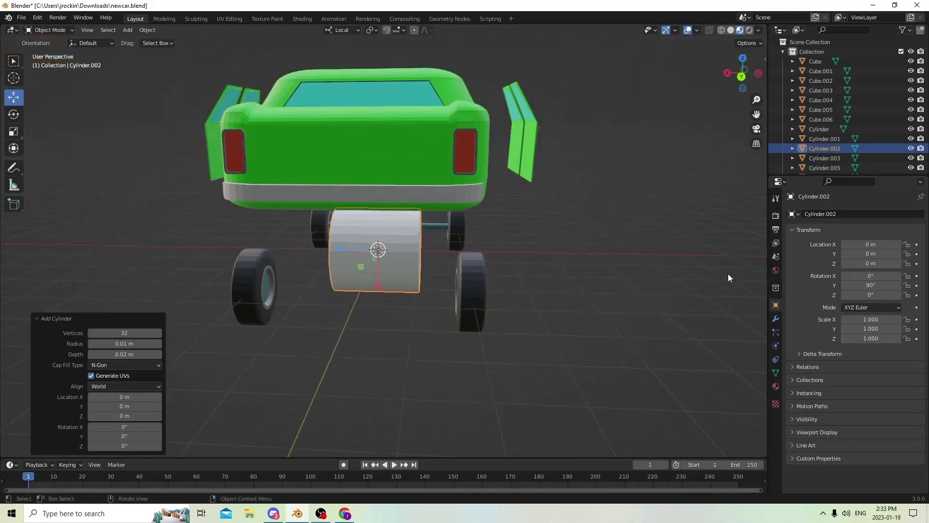
pyautogui.press('s')
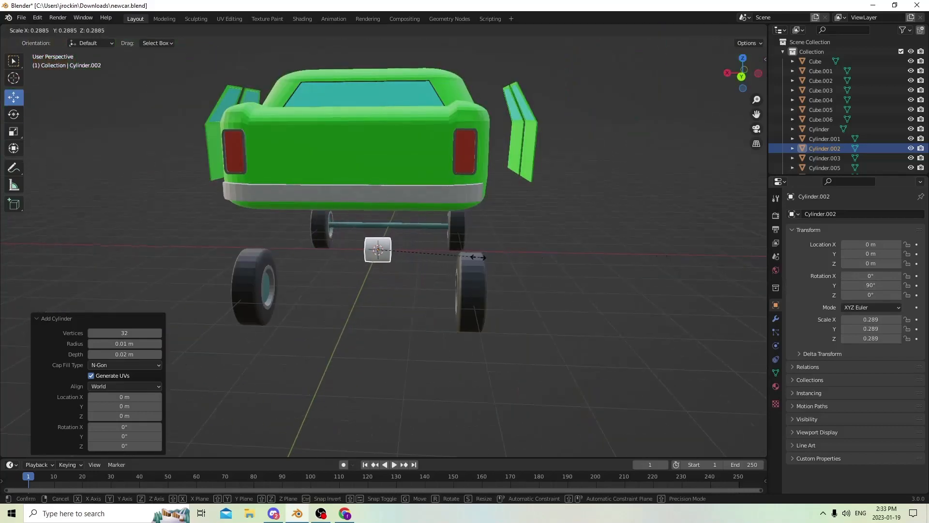
pyautogui.click(480, 264)
pyautogui.click(14, 131)
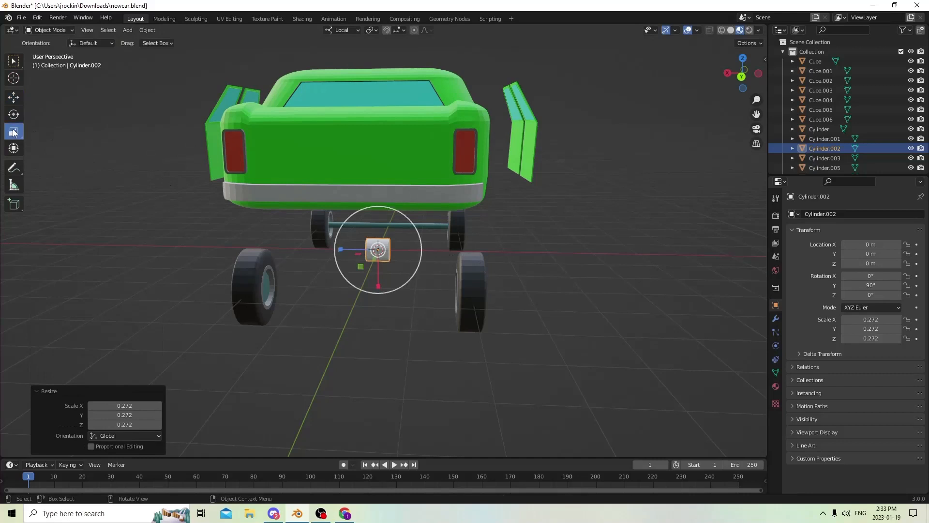
pyautogui.moveTo(334, 246); pyautogui.dragTo(223, 254)
pyautogui.rightClick(223, 254)
pyautogui.moveTo(339, 249); pyautogui.dragTo(614, 229)
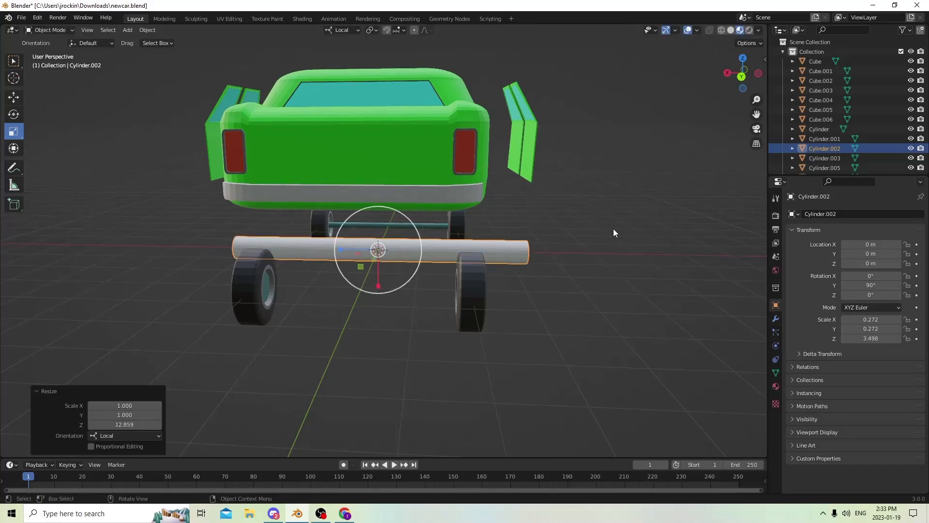
# Scale the stretched cylinder down uniformly by a factor of about 0.82
pyautogui.scroll(3, 649, 220)
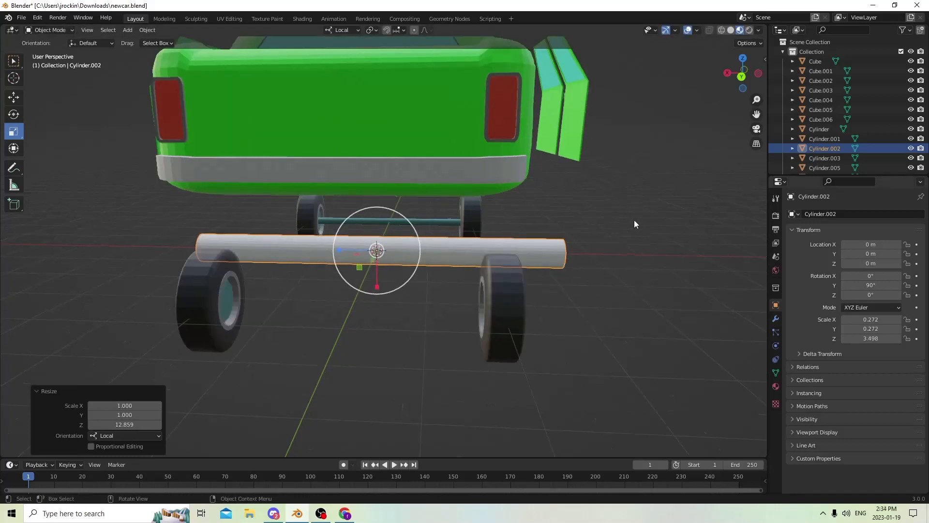
pyautogui.press('s')
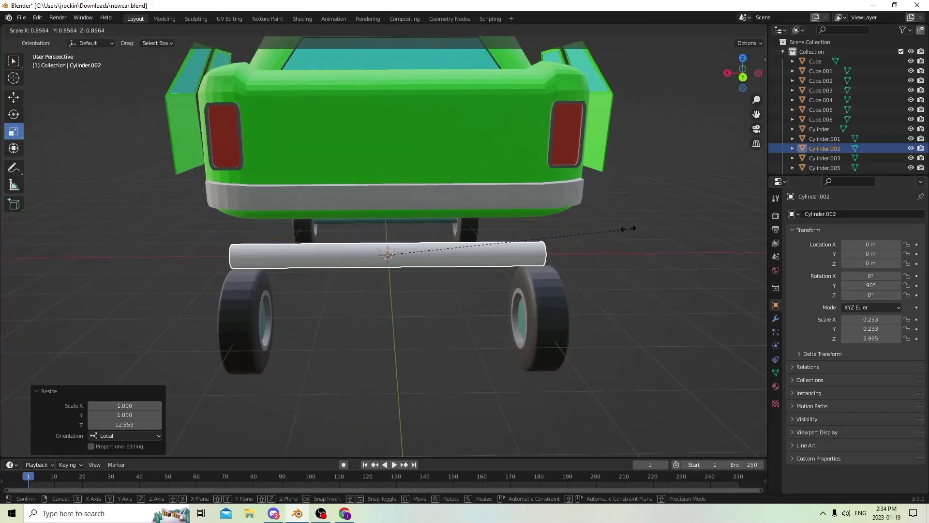
pyautogui.click(615, 228)
# Move the cylinder about 0.0307 m along its Y axis to sit between the rear wheels
pyautogui.moveTo(605, 226); pyautogui.dragTo(548, 225, button='middle')
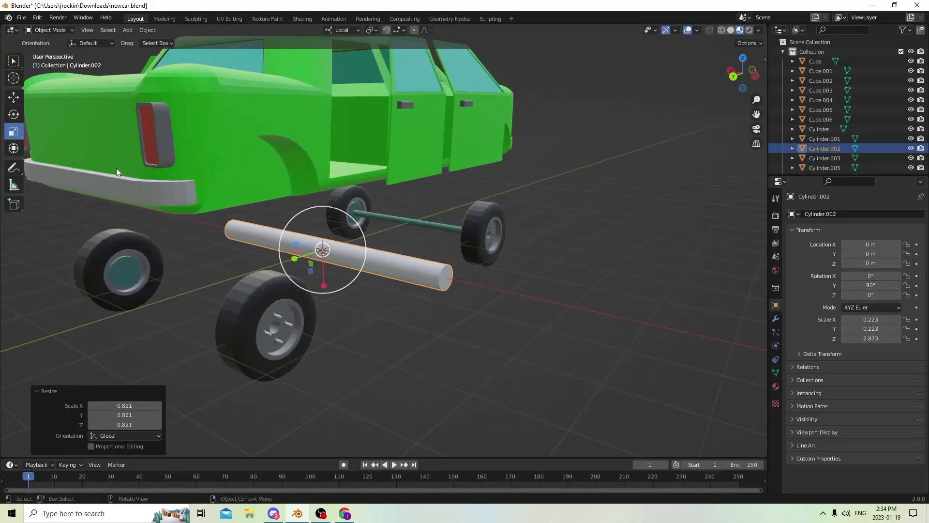
pyautogui.click(17, 100)
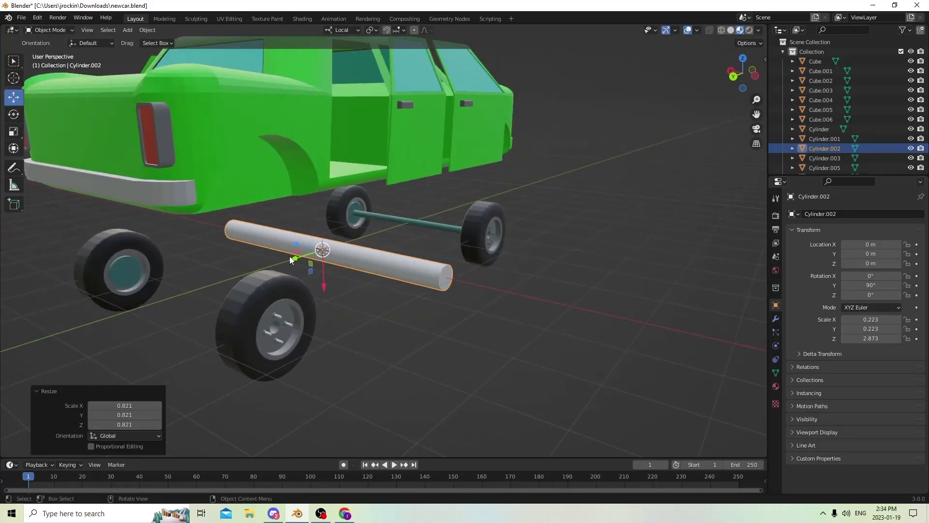
pyautogui.moveTo(289, 257); pyautogui.dragTo(160, 316)
pyautogui.scroll(5, 161, 315)
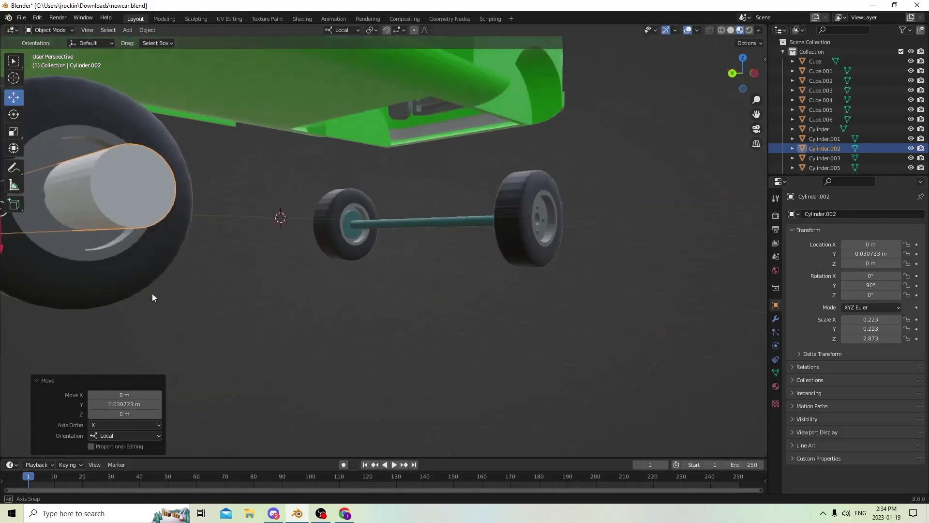
pyautogui.moveTo(152, 297); pyautogui.dragTo(274, 323, button='middle')
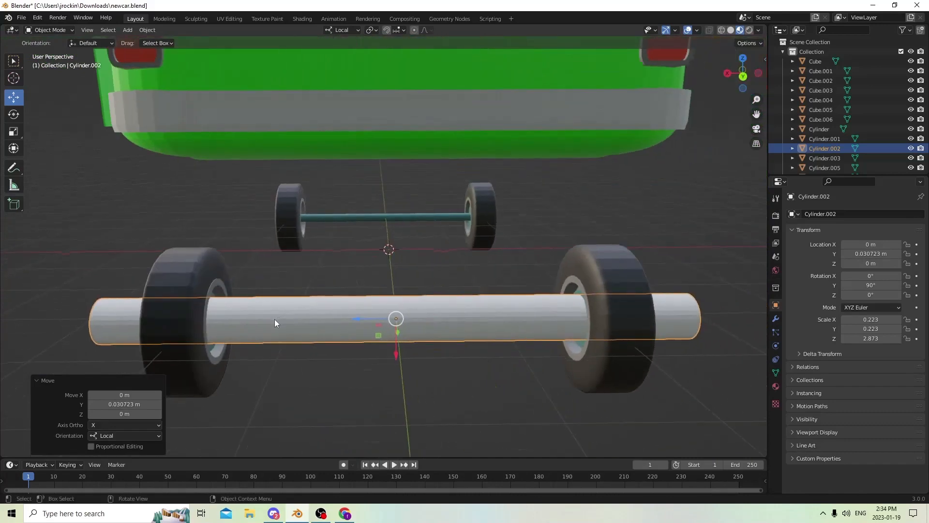
# Fit the rear axle's length between the two hubs and thin it, ending at scale about 0.208, 0.208, 1.812
pyautogui.click(15, 134)
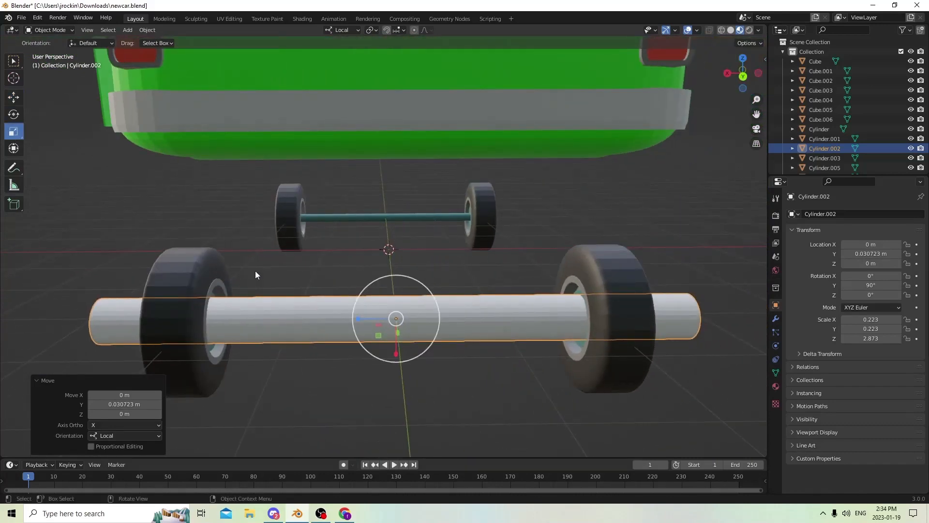
pyautogui.moveTo(359, 319); pyautogui.dragTo(373, 318)
pyautogui.scroll(3, 343, 272)
pyautogui.moveTo(342, 271)
pyautogui.mouseDown(button='middle')
pyautogui.moveTo(341, 254)
pyautogui.moveTo(321, 258)
pyautogui.moveTo(345, 260)
pyautogui.moveTo(322, 270)
pyautogui.moveTo(342, 267)
pyautogui.moveTo(327, 277)
pyautogui.mouseUp(button='middle')
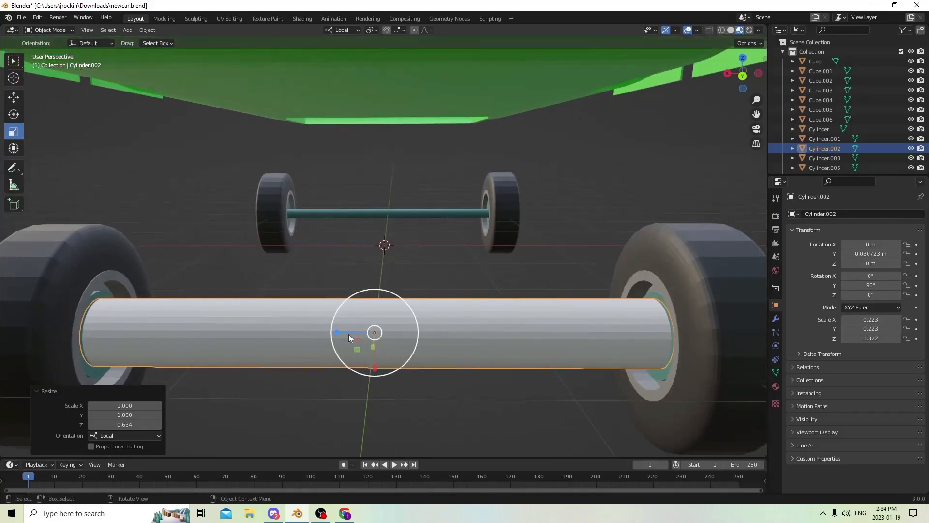
pyautogui.moveTo(336, 332); pyautogui.dragTo(397, 312)
pyautogui.press('s')
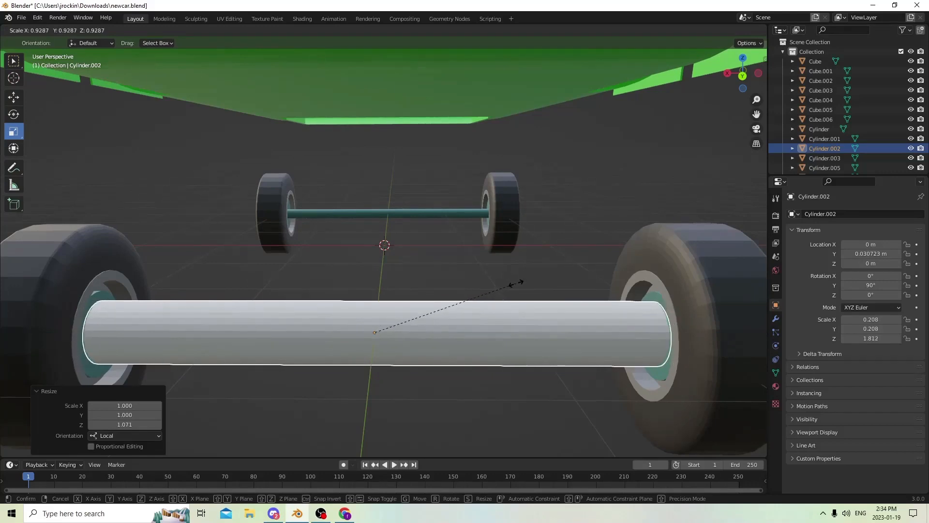
pyautogui.click(517, 282)
# Examine the rear axle's alignment with the rear wheel hubs and compare their Y locations
pyautogui.moveTo(503, 277); pyautogui.dragTo(517, 184, button='middle')
pyautogui.scroll(2, 390, 272)
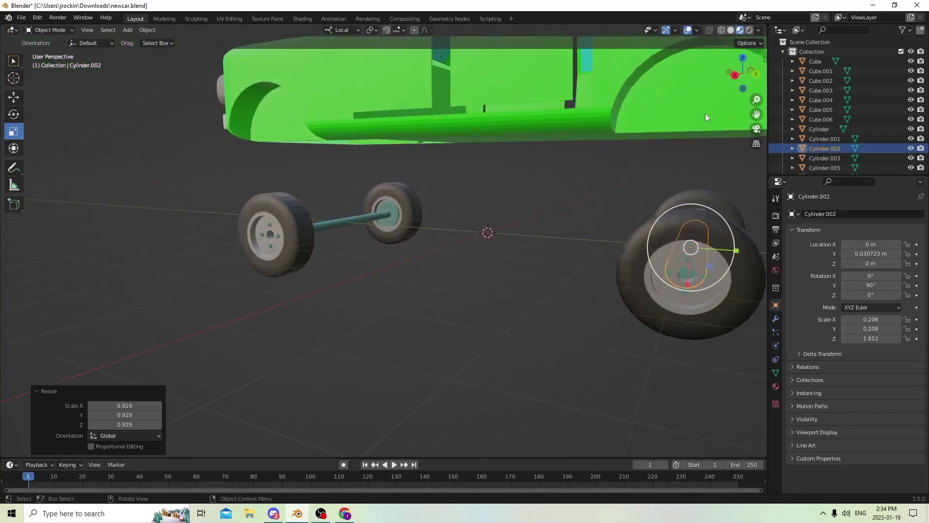
pyautogui.moveTo(704, 114); pyautogui.dragTo(561, 220, button='middle')
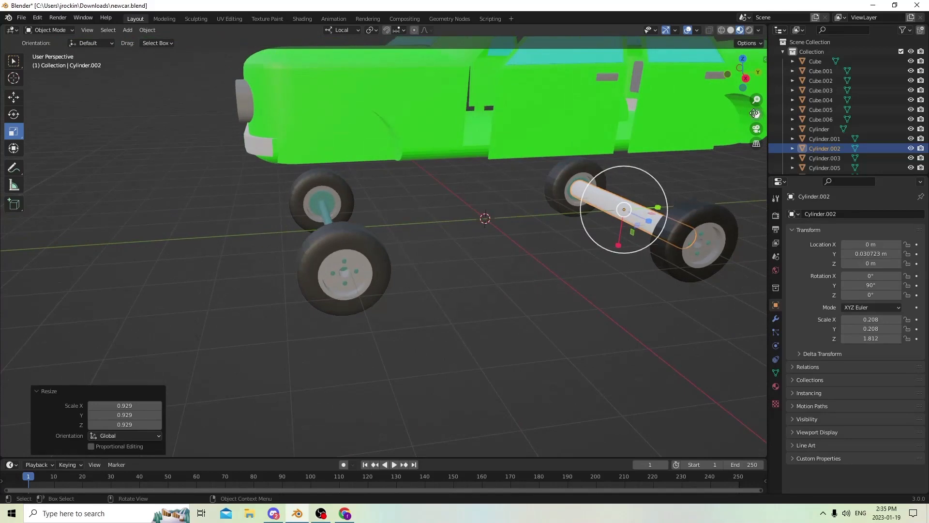
pyautogui.moveTo(754, 113); pyautogui.dragTo(610, 133)
pyautogui.scroll(4, 709, 140)
pyautogui.moveTo(702, 156); pyautogui.dragTo(731, 151, button='middle')
pyautogui.moveTo(600, 130); pyautogui.dragTo(237, 164, button='middle')
pyautogui.click(324, 165)
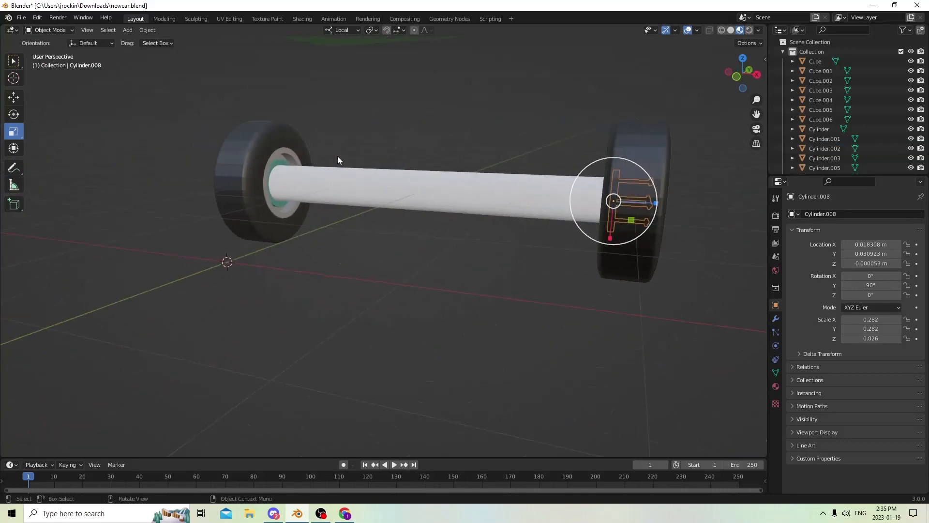
pyautogui.click(366, 175)
pyautogui.scroll(4, 411, 157)
pyautogui.moveTo(435, 157); pyautogui.dragTo(350, 161, button='middle')
pyautogui.scroll(-4, 350, 161)
pyautogui.moveTo(412, 165); pyautogui.dragTo(422, 172, button='middle')
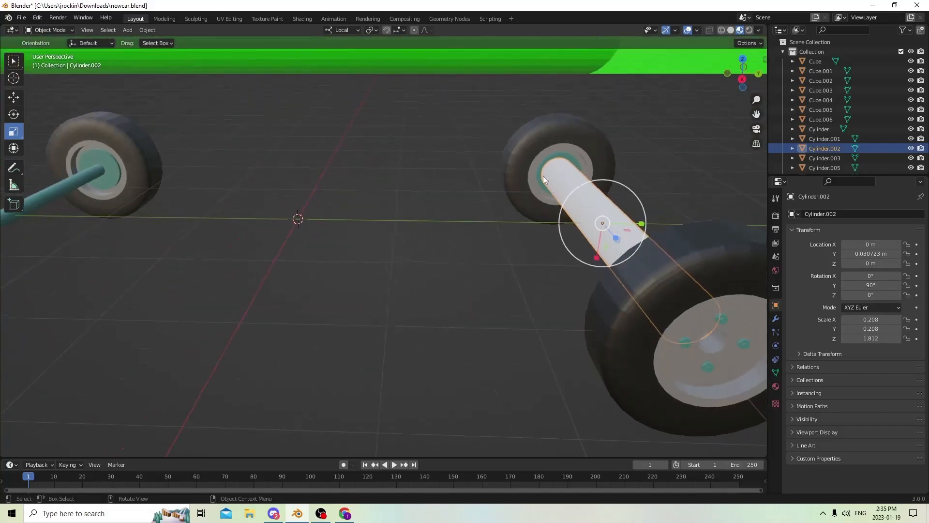
pyautogui.click(568, 160)
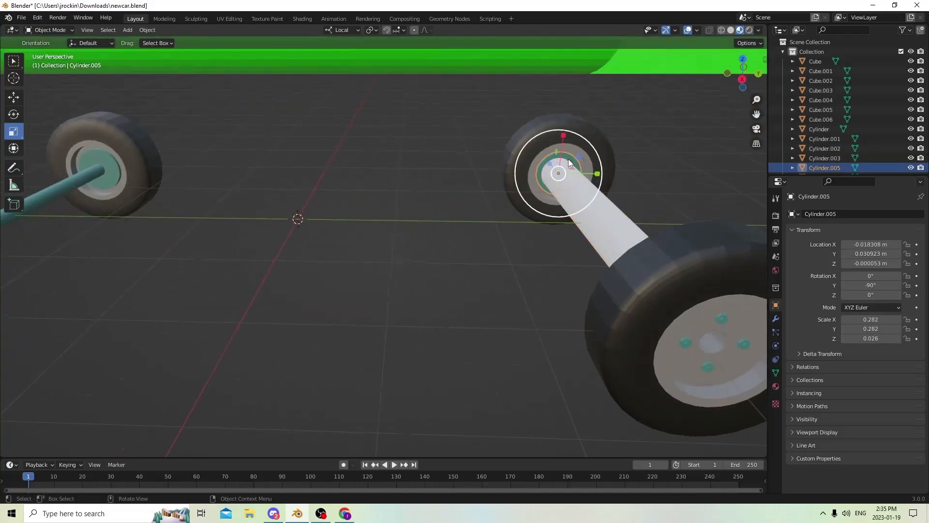
pyautogui.click(573, 190)
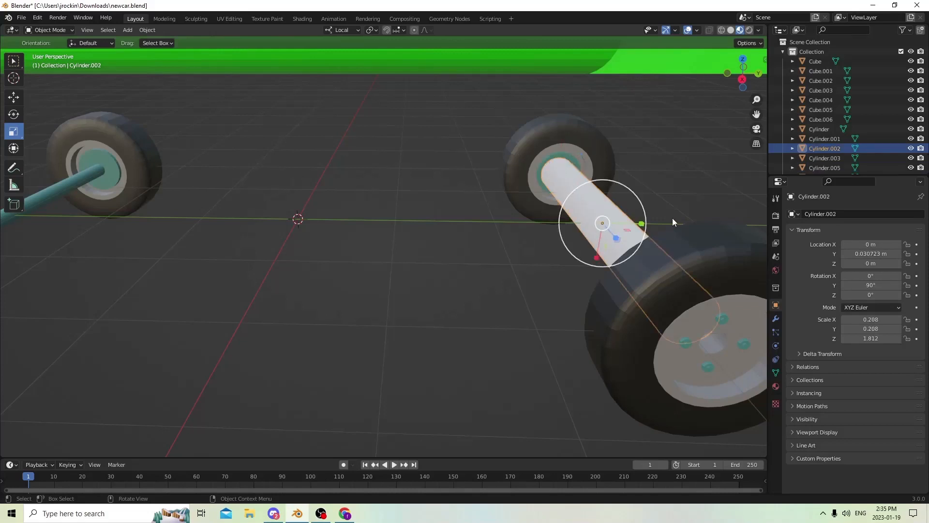
# Set the rear axle's Y location to 0.030923 m to match the rear hubs
pyautogui.click(871, 254)
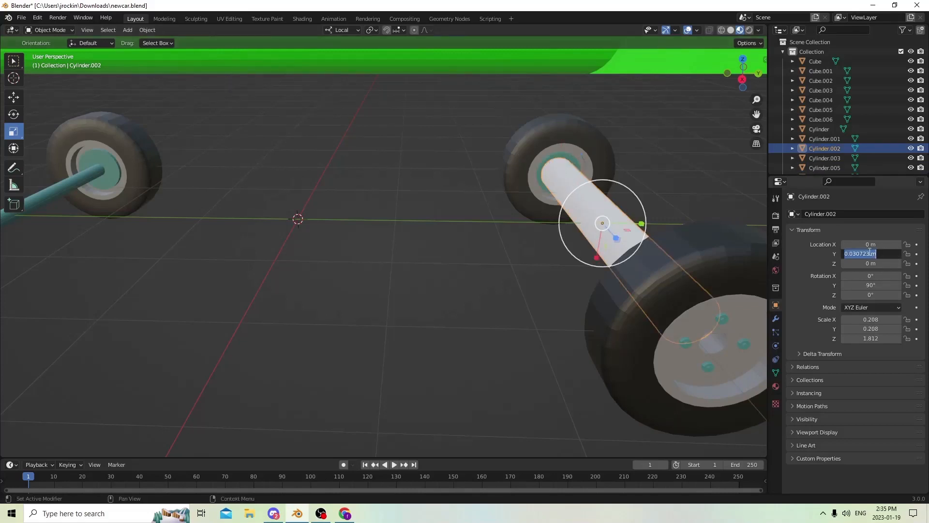
pyautogui.click(864, 254)
pyautogui.write('9')
pyautogui.press('Return')
pyautogui.moveTo(754, 243); pyautogui.dragTo(595, 228, button='middle')
pyautogui.click(690, 235)
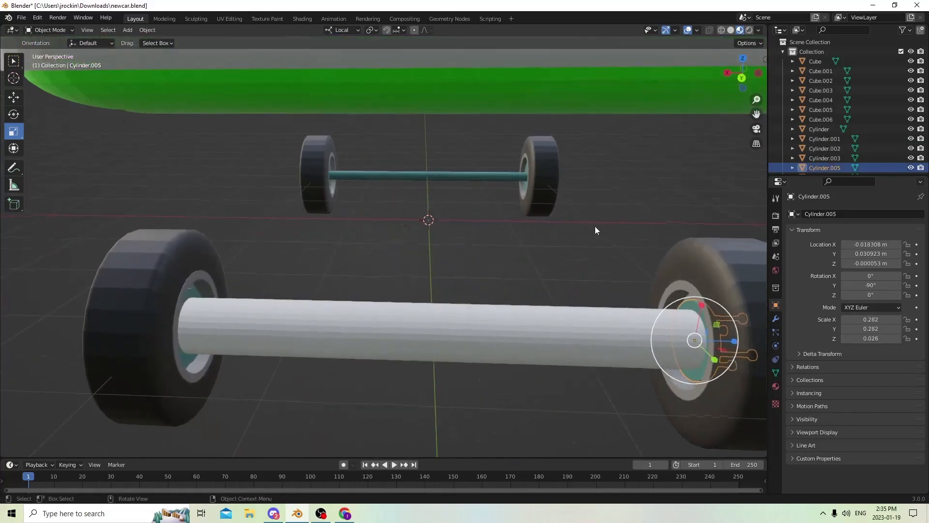
pyautogui.click(185, 294)
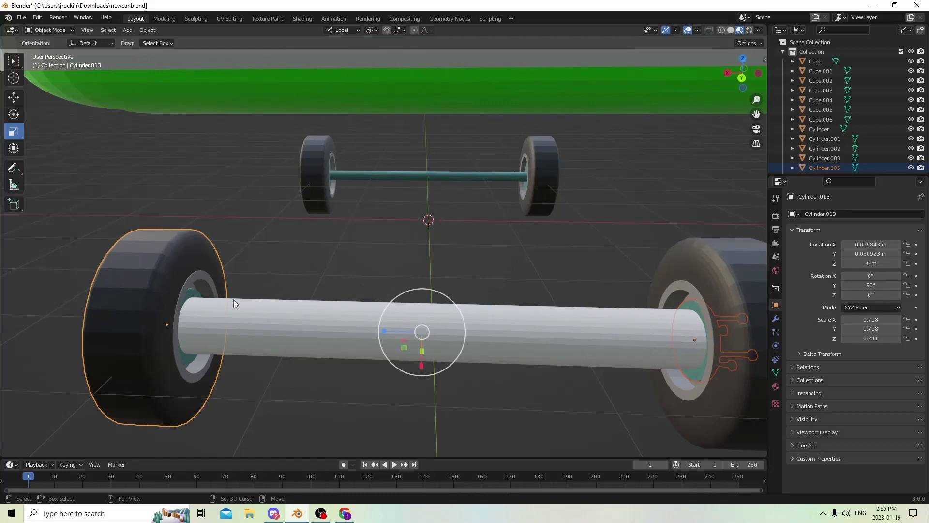
pyautogui.click(192, 292)
pyautogui.keyDown('shift'); pyautogui.click(687, 304); pyautogui.keyUp('shift')
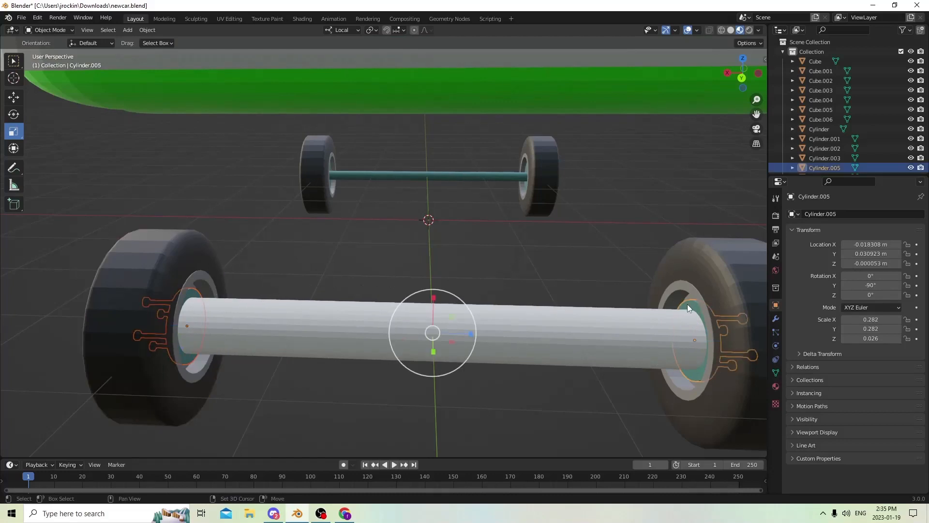
pyautogui.keyDown('shift'); pyautogui.click(539, 330); pyautogui.keyUp('shift')
pyautogui.press('super')
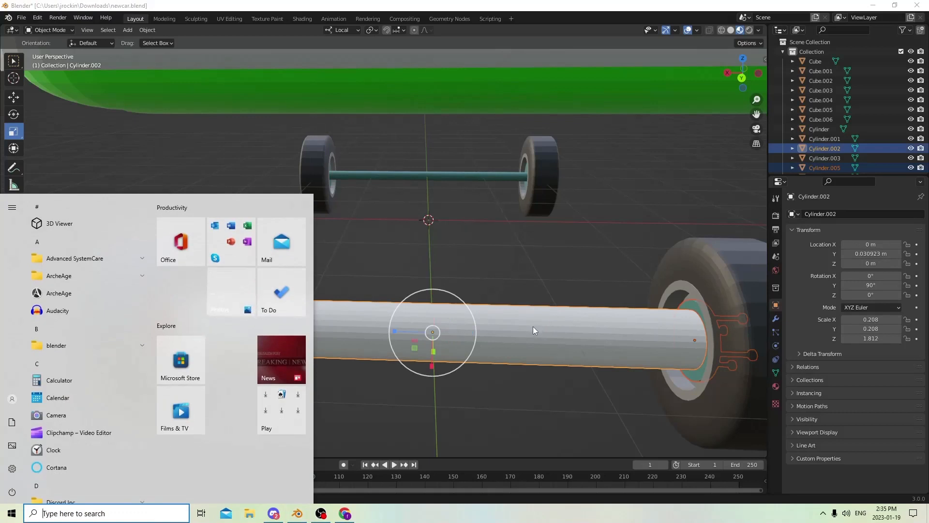
pyautogui.click(547, 275)
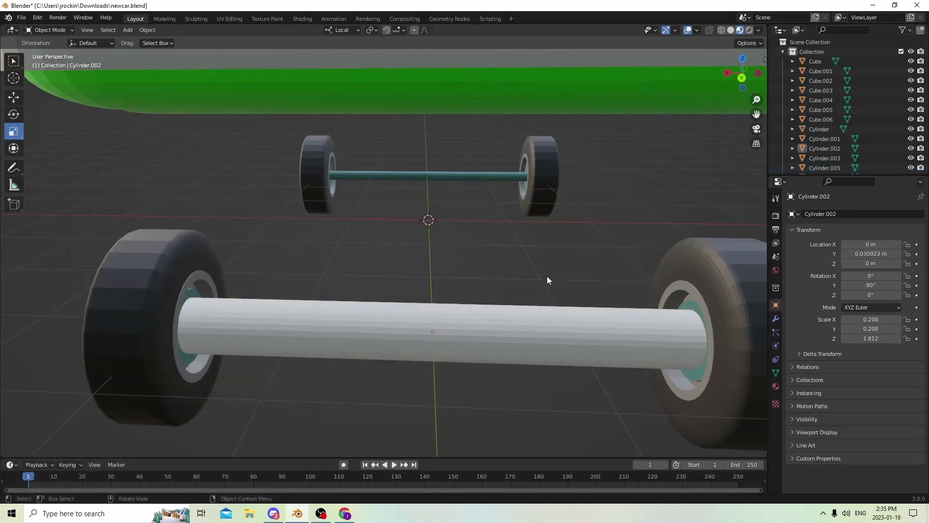
pyautogui.click(197, 299)
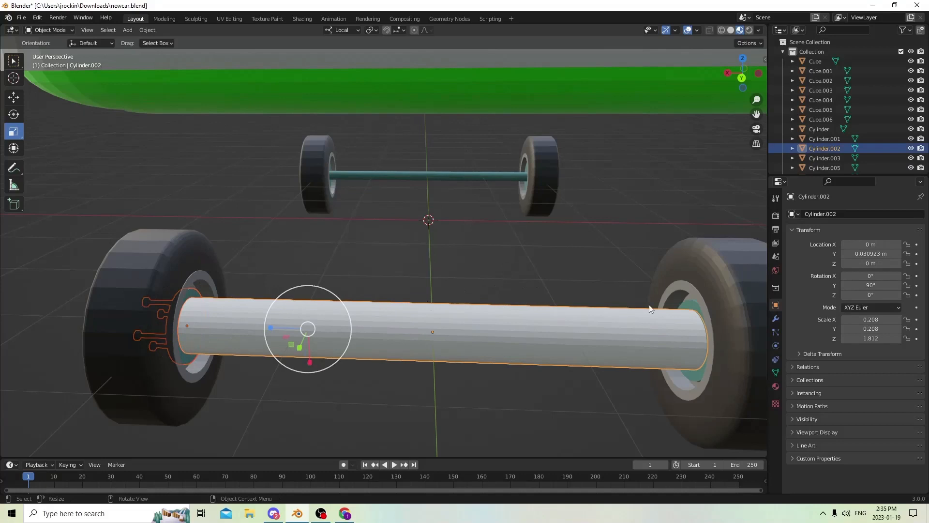
pyautogui.click(495, 269)
# Join the two rear wheel hubs and the rear axle into one object, with the axle as the active object
pyautogui.click(192, 294)
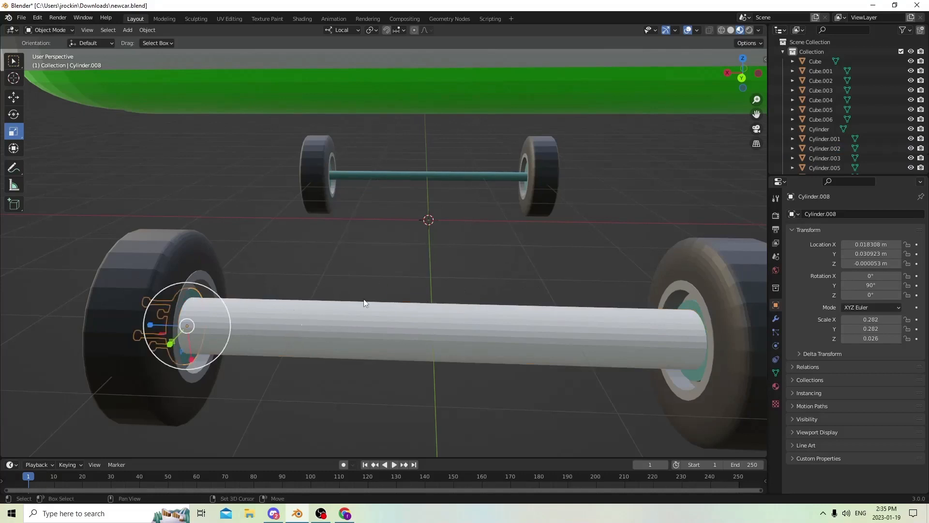
pyautogui.keyDown('shift'); pyautogui.click(686, 304); pyautogui.keyUp('shift')
pyautogui.keyDown('shift'); pyautogui.click(581, 318); pyautogui.keyUp('shift')
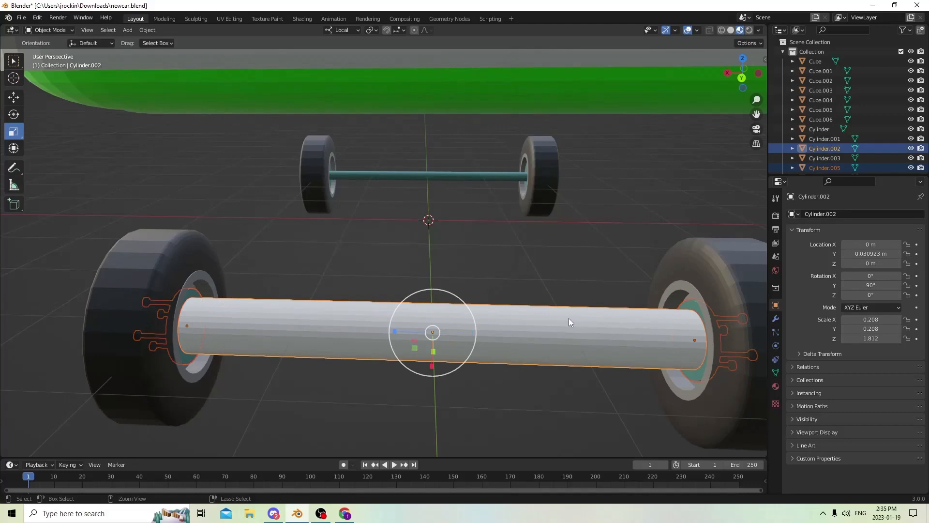
pyautogui.hotkey('ctrl', 'j')
# Add a mesh cylinder with 32 vertices, 0.01 m radius and 0.02 m depth at the world origin
pyautogui.moveTo(545, 287); pyautogui.dragTo(443, 263, button='middle')
pyautogui.hotkey('shift', 'a')
pyautogui.moveTo(442, 257)
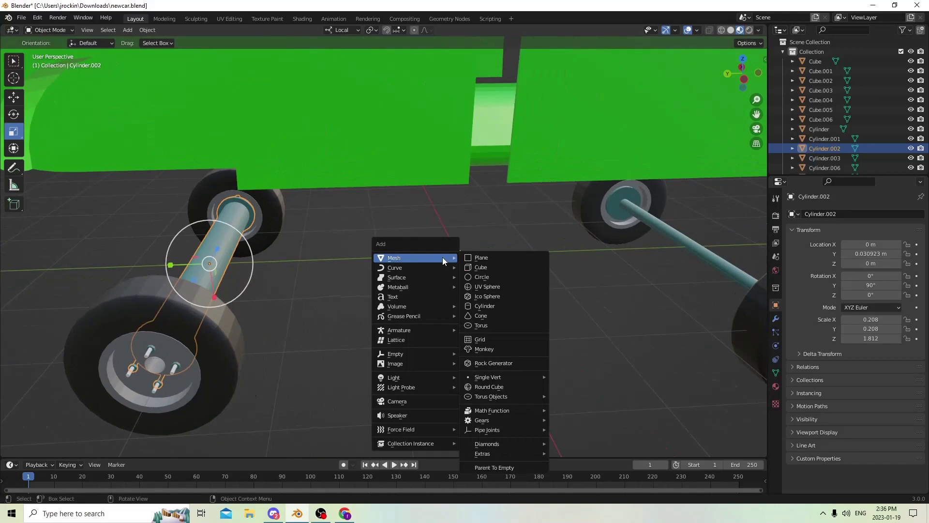
pyautogui.click(480, 306)
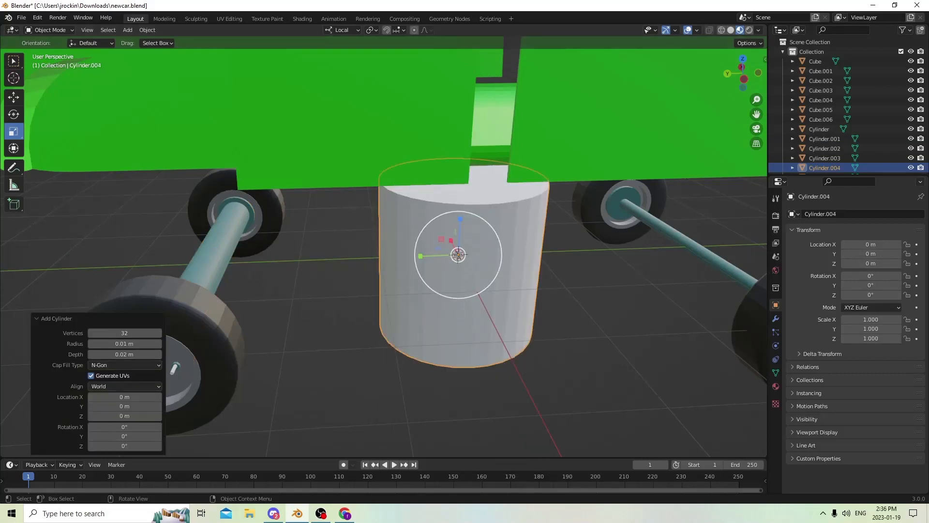
pyautogui.hotkey('alt', 'Tab')
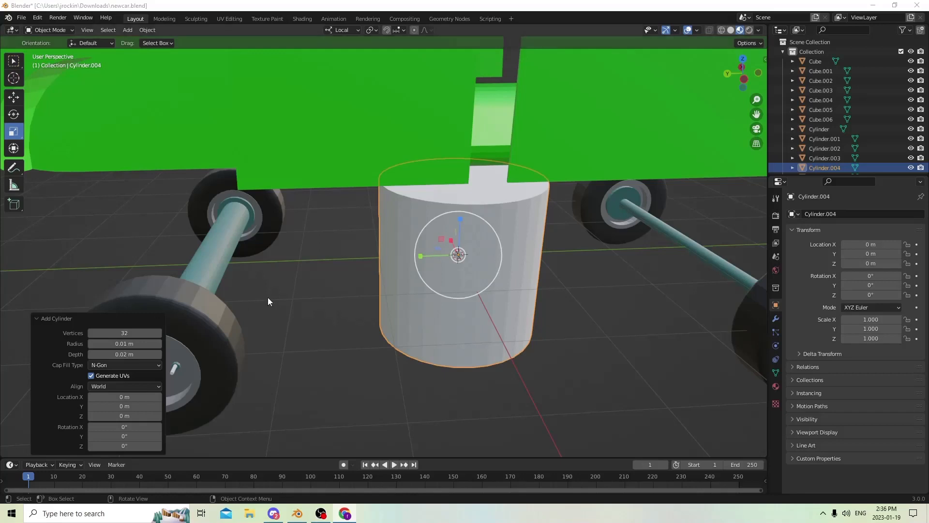
pyautogui.click(461, 279)
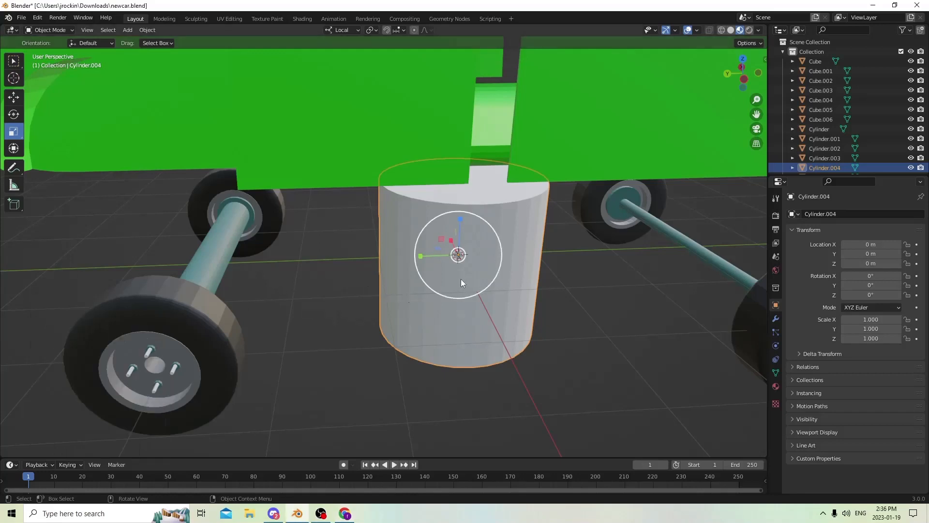
# Rotate the new cylinder 90° about X and scale it uniformly to about 0.418
pyautogui.scroll(2, 388, 267)
pyautogui.moveTo(384, 266); pyautogui.dragTo(368, 254, button='middle')
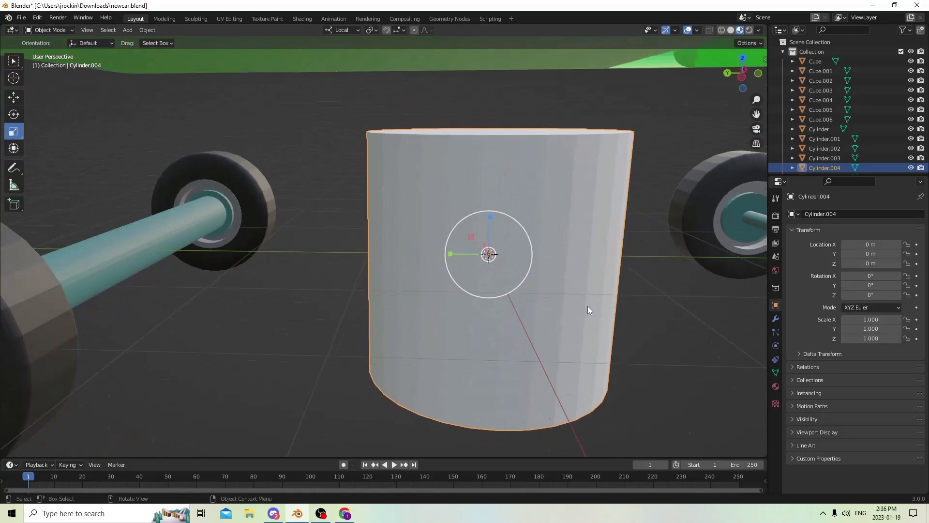
pyautogui.click(866, 275)
pyautogui.write('90')
pyautogui.press('Return')
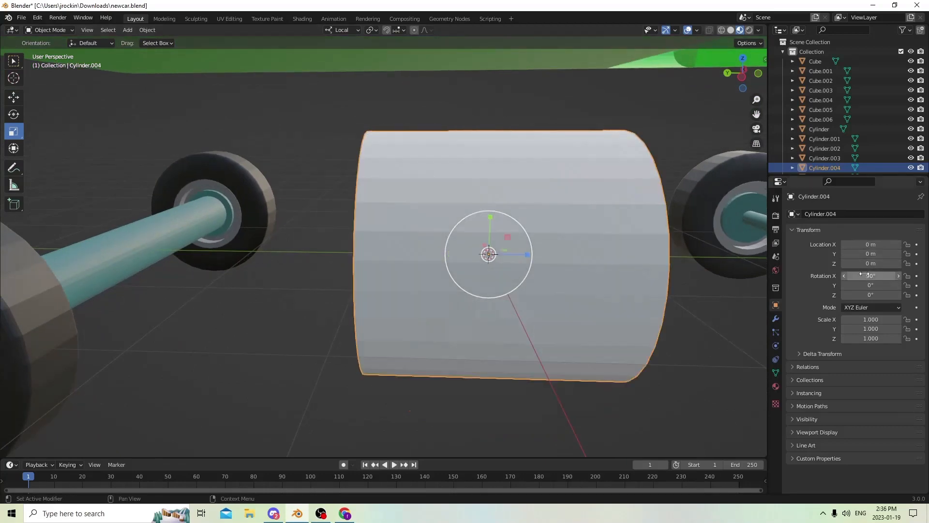
pyautogui.moveTo(755, 281); pyautogui.dragTo(700, 282, button='middle')
pyautogui.press('s')
pyautogui.click(568, 258)
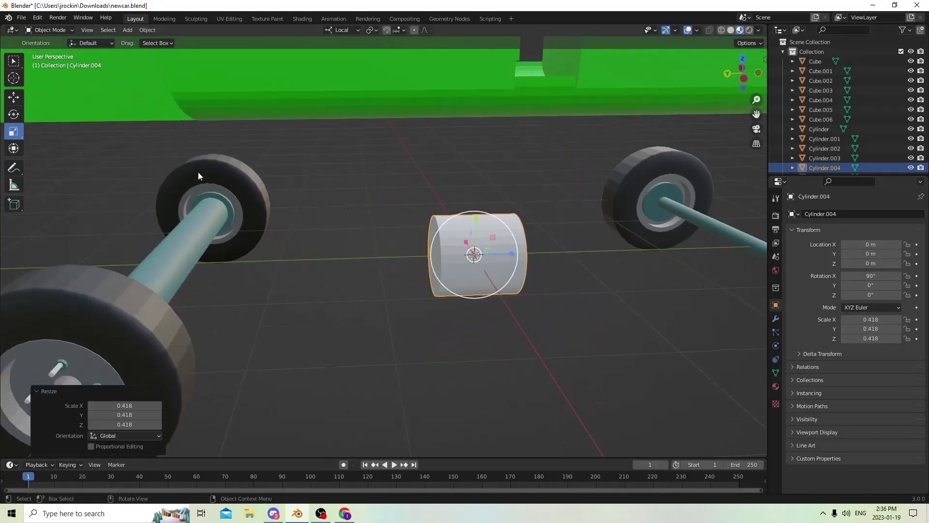
# Move the cylinder along its length onto the middle of the rear axle, at about 0.0296 m in Y
pyautogui.click(14, 100)
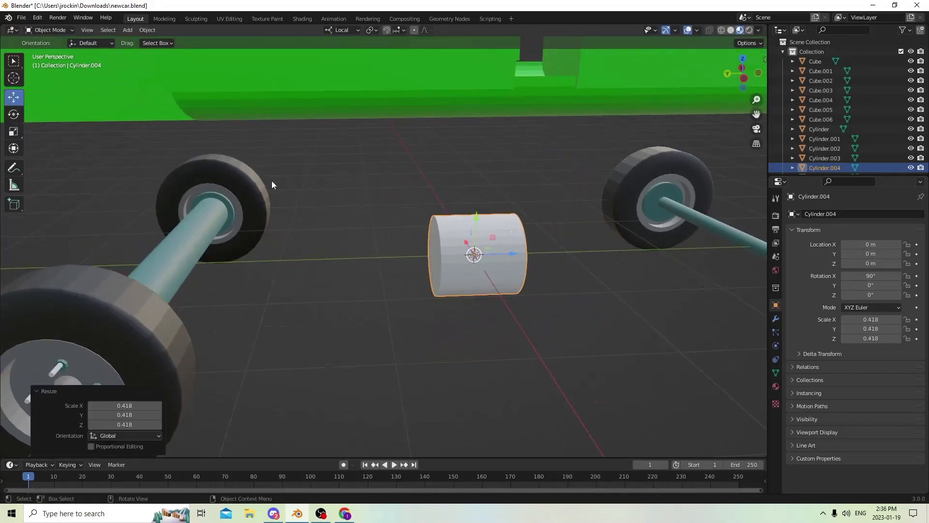
pyautogui.moveTo(513, 257); pyautogui.dragTo(225, 241)
pyautogui.moveTo(225, 241); pyautogui.dragTo(274, 281, button='middle')
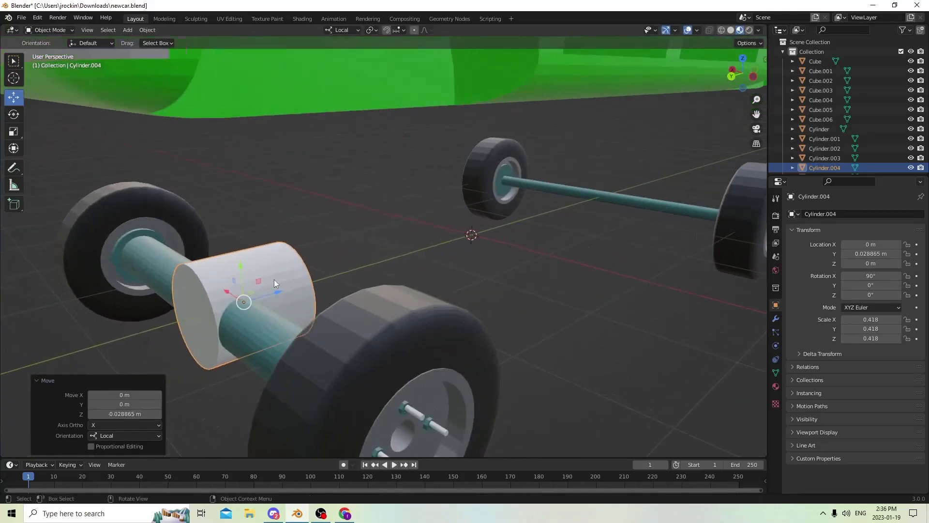
pyautogui.moveTo(279, 290); pyautogui.dragTo(266, 291)
# Add four loop cuts around the cylinder on the rear axle, spaced along its length
pyautogui.moveTo(266, 291); pyautogui.dragTo(198, 284, button='middle')
pyautogui.scroll(1, 226, 289)
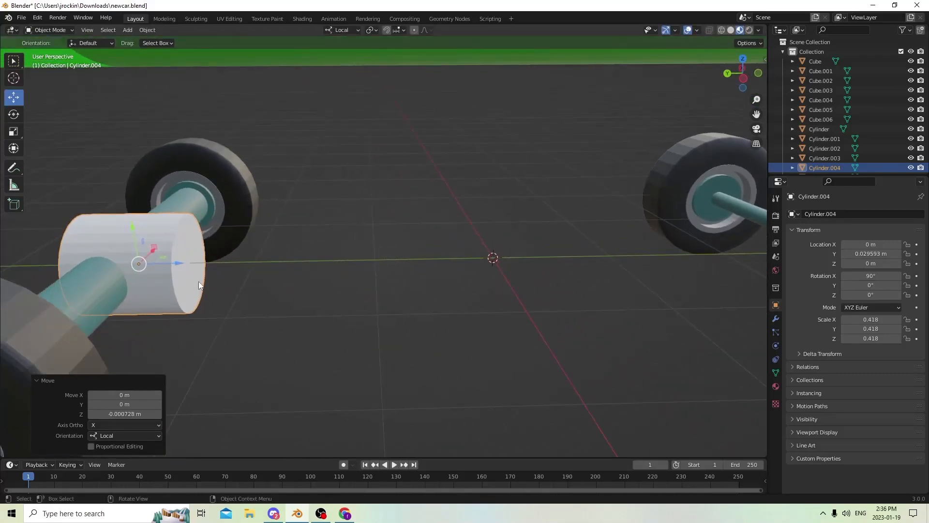
pyautogui.press('Tab')
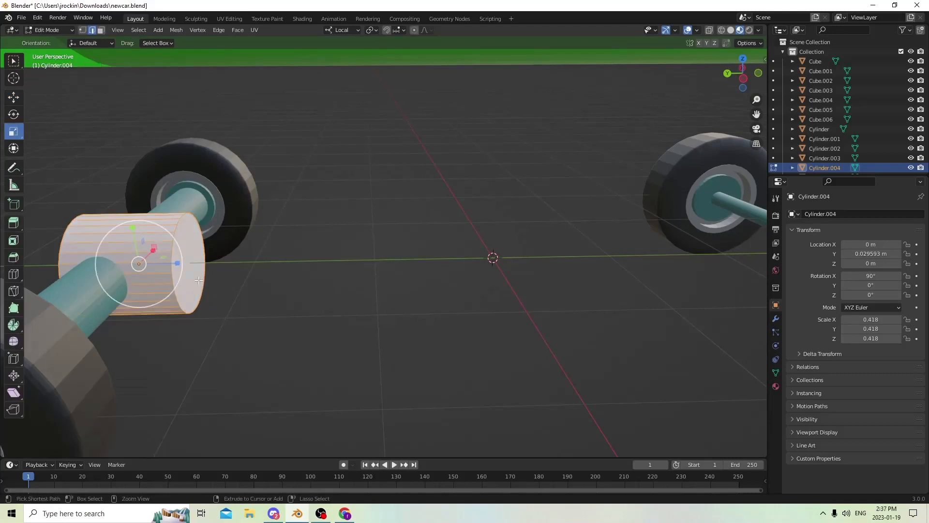
pyautogui.hotkey('ctrl', 'r')
pyautogui.scroll(2, 117, 266)
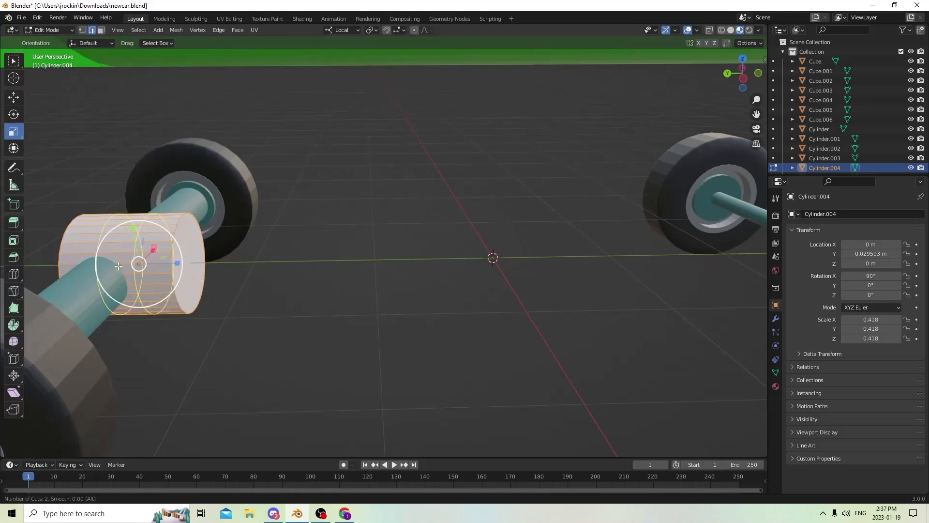
pyautogui.scroll(1, 118, 266)
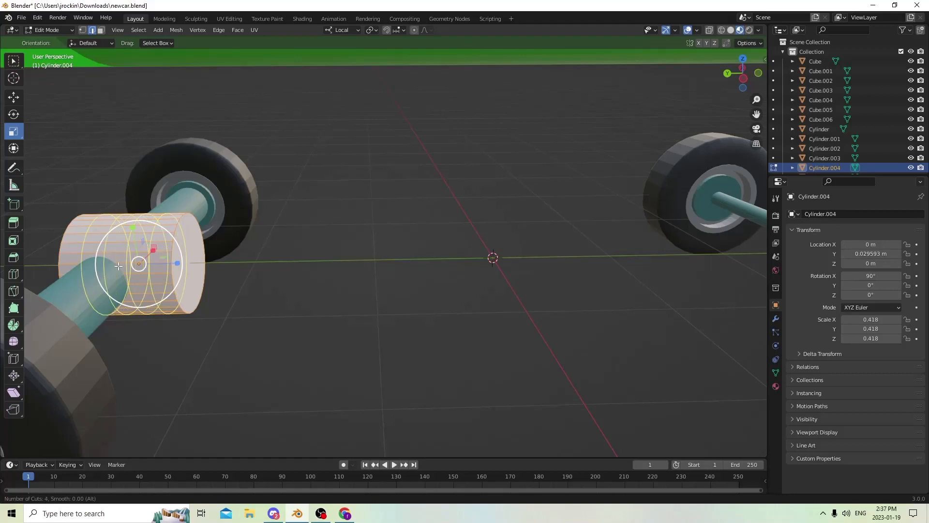
pyautogui.click(118, 266)
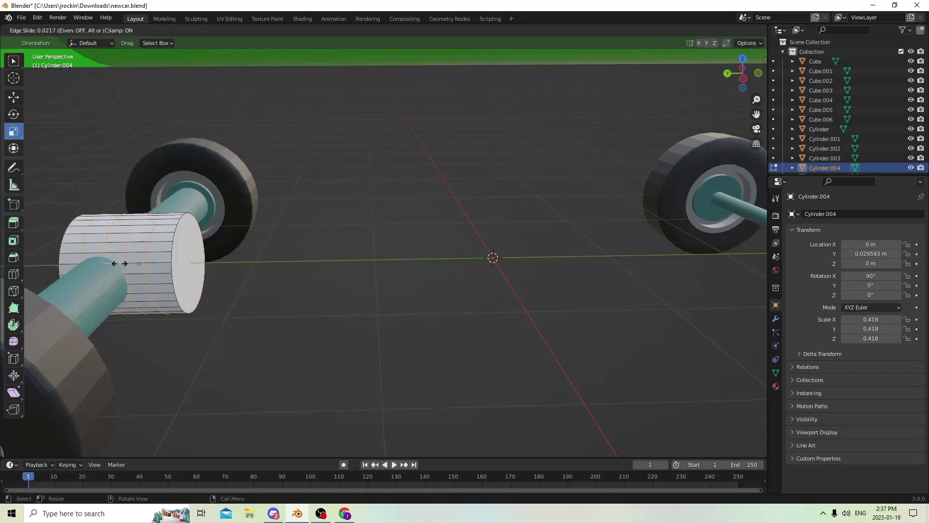
pyautogui.click(121, 264)
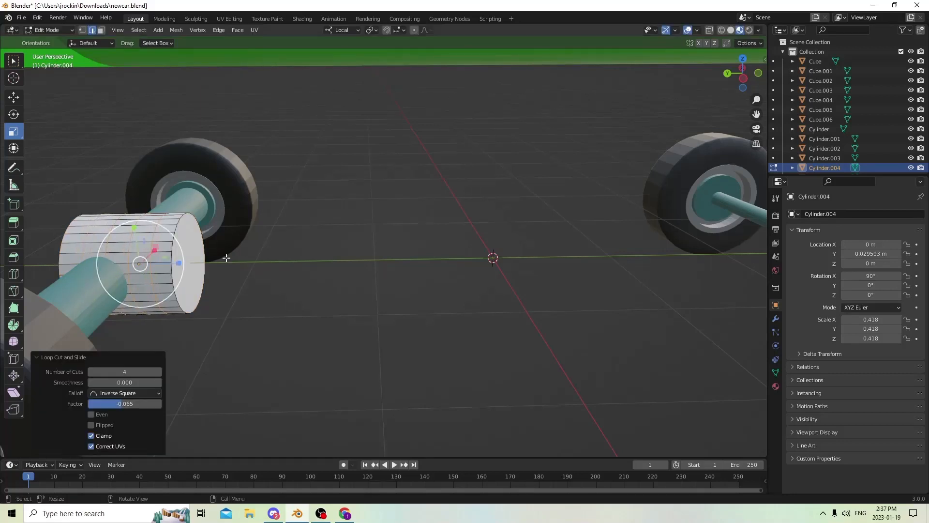
pyautogui.click(287, 253)
# Switch to face selection, select the cylinder's end face toward the front axle, and return to Object Mode
pyautogui.moveTo(285, 253); pyautogui.dragTo(240, 255, button='middle')
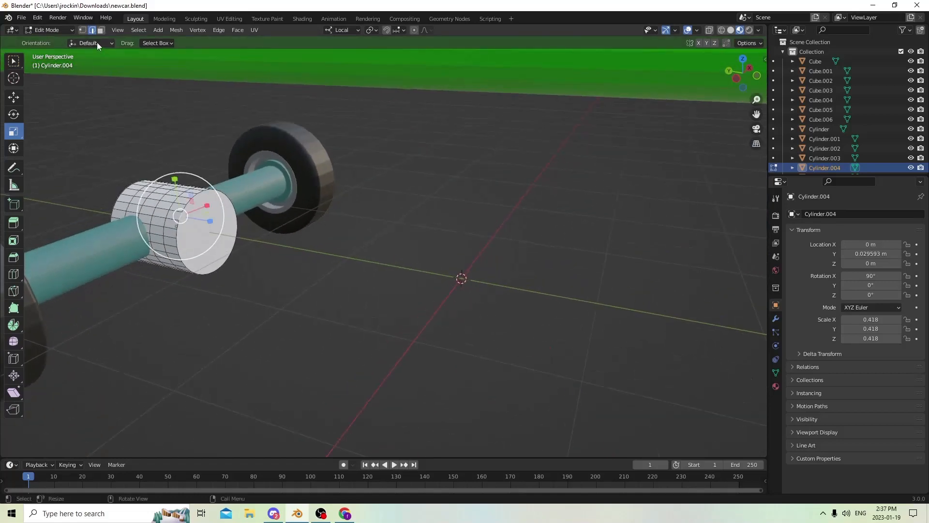
pyautogui.click(101, 30)
pyautogui.click(203, 213)
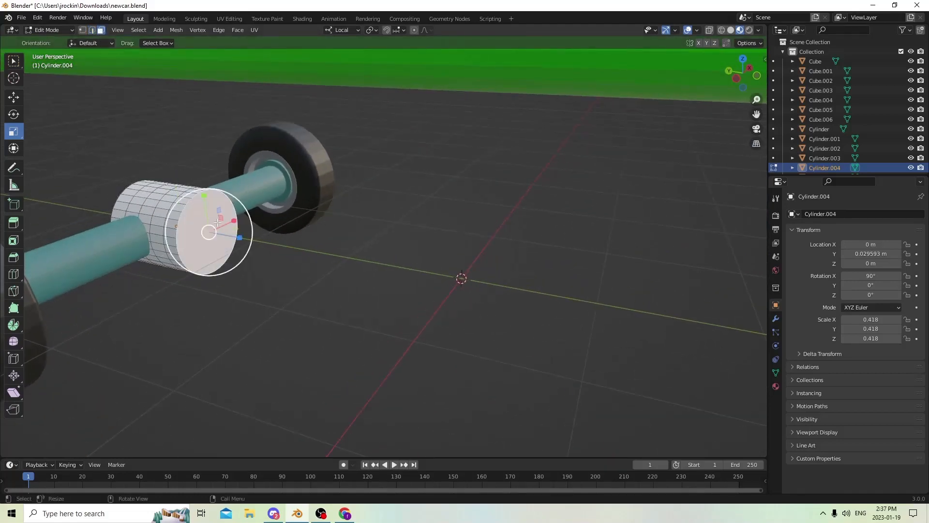
pyautogui.moveTo(213, 228); pyautogui.dragTo(316, 218, button='middle')
pyautogui.press('Tab')
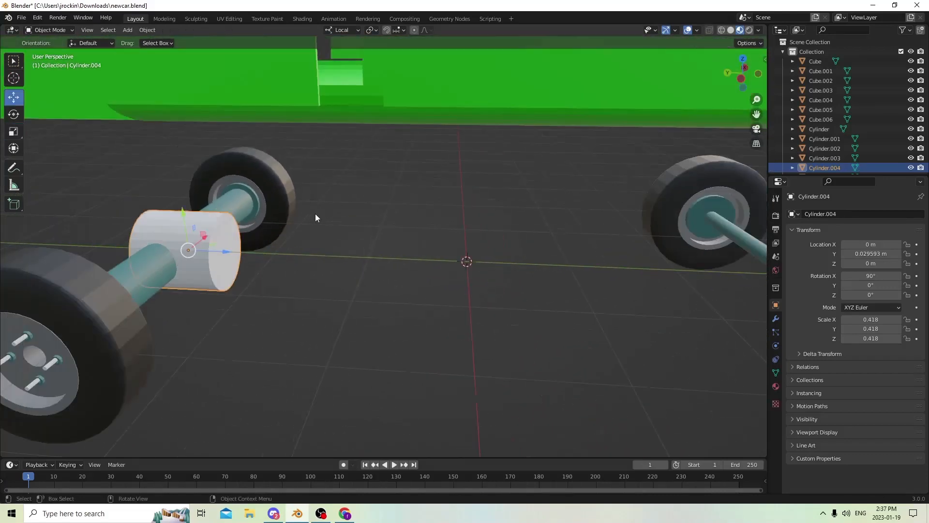
# Stretch the cylinder along its length to a local Z scale of about 0.607
pyautogui.click(14, 136)
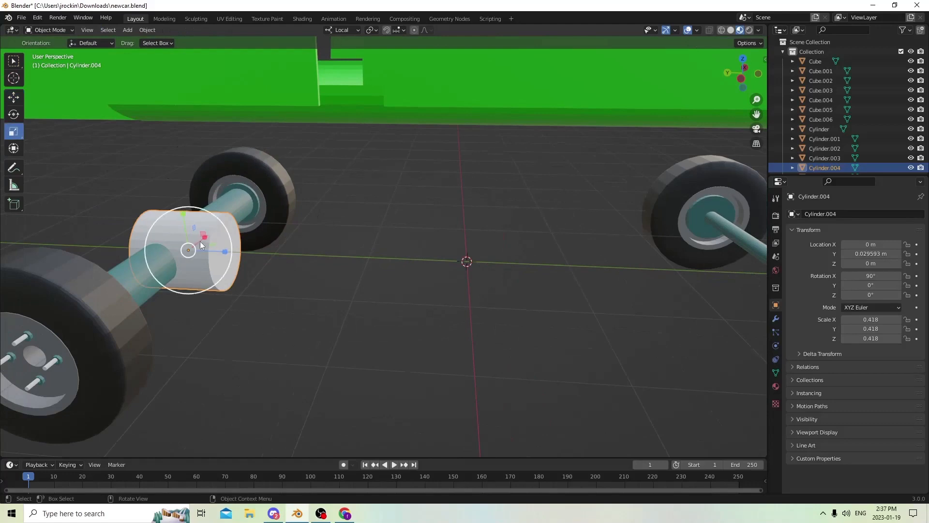
pyautogui.moveTo(225, 251); pyautogui.dragTo(243, 252)
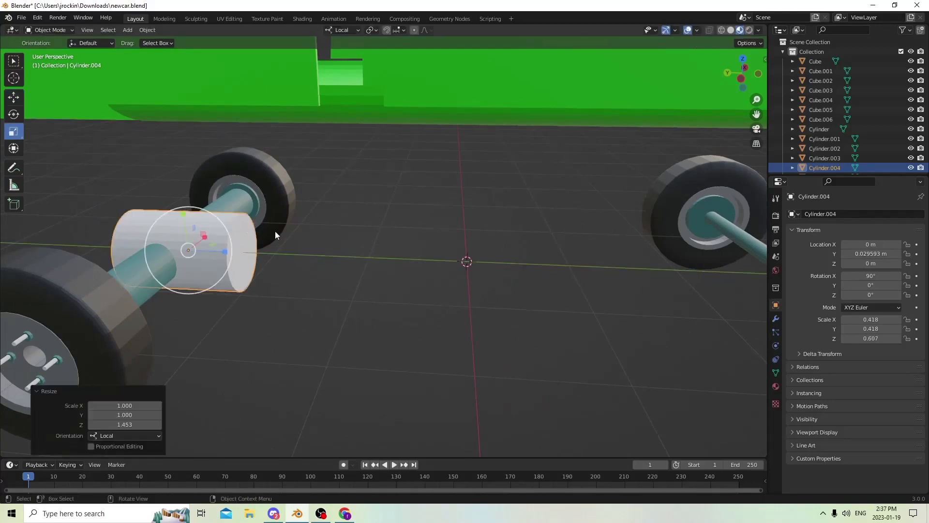
pyautogui.moveTo(275, 231); pyautogui.dragTo(284, 235, button='middle')
pyautogui.press('Tab')
pyautogui.press('Tab')
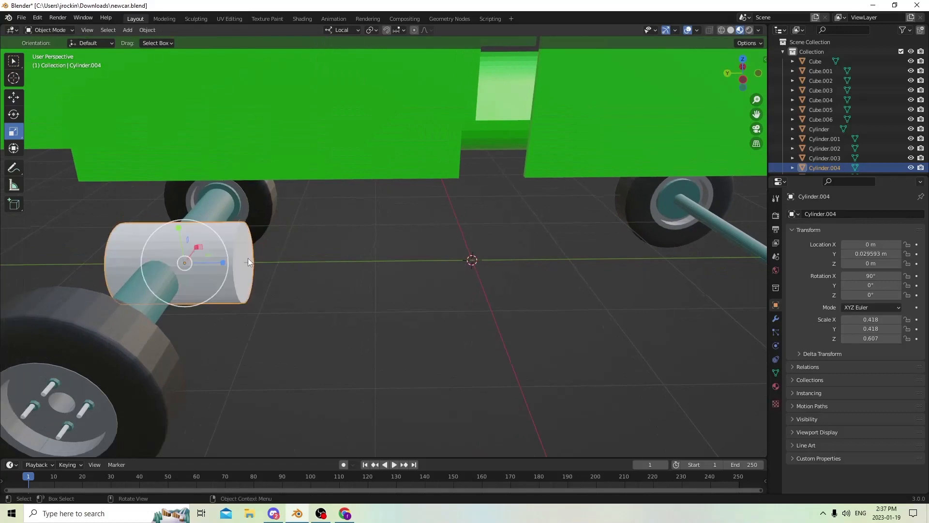
# Shift the cylinder along its length toward the front axle, to about 0.0284 m in Y
pyautogui.click(14, 98)
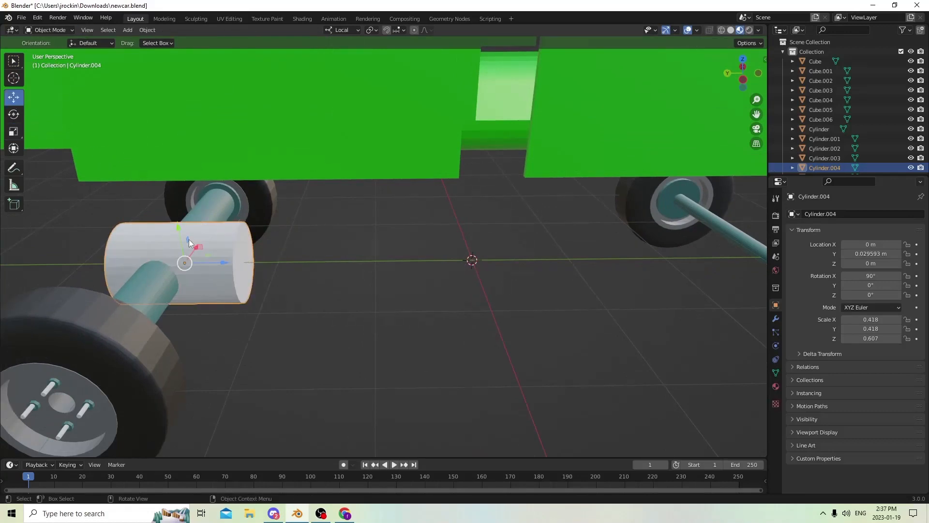
pyautogui.moveTo(221, 262); pyautogui.dragTo(242, 263)
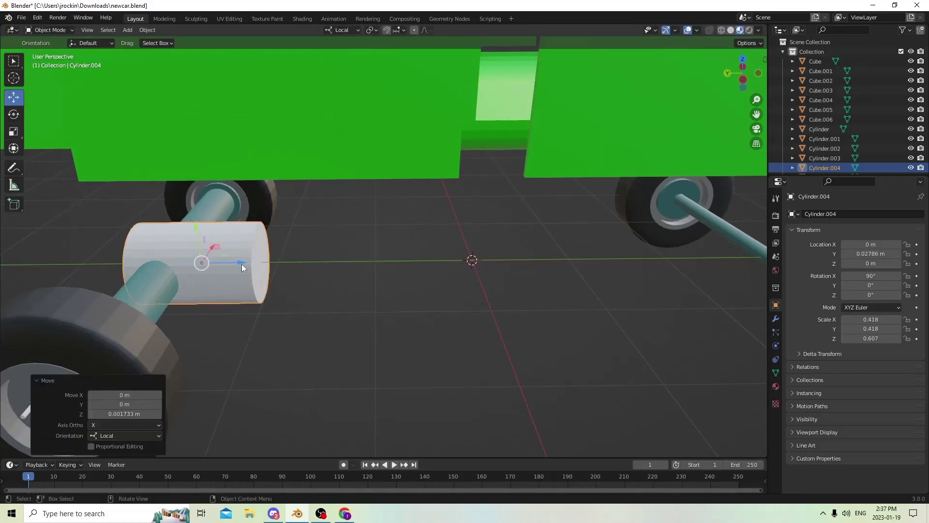
pyautogui.moveTo(242, 263)
pyautogui.mouseDown(button='middle')
pyautogui.moveTo(237, 246)
pyautogui.moveTo(242, 257)
pyautogui.mouseUp(button='middle')
pyautogui.moveTo(242, 257); pyautogui.dragTo(235, 257)
# Scale the cylinder's rear end face down to about 0.585 of its size to taper that end
pyautogui.moveTo(235, 257); pyautogui.dragTo(357, 250, button='middle')
pyautogui.press('Tab')
pyautogui.click(286, 311)
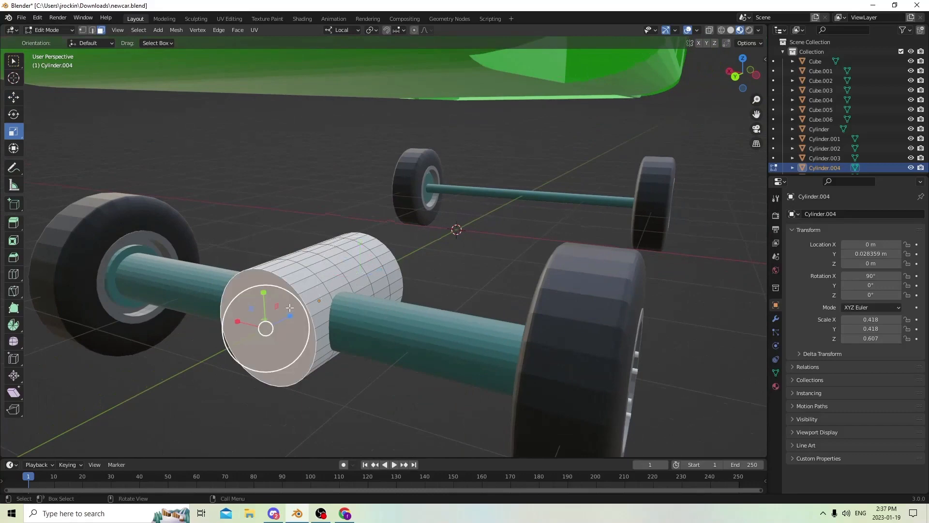
pyautogui.moveTo(286, 311); pyautogui.dragTo(302, 304, button='middle')
pyautogui.press('s')
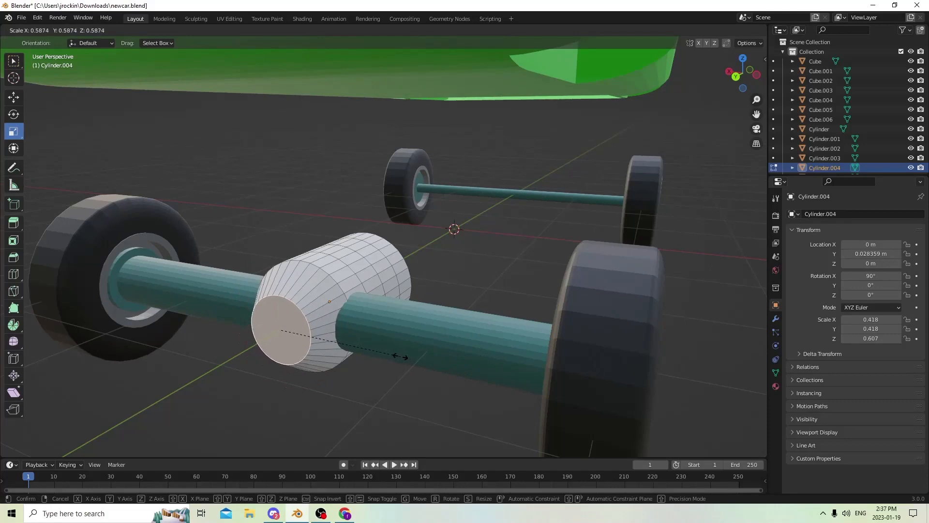
pyautogui.click(400, 355)
# Bevel the edge of the housing's tapered rear end face with 8 segments and a width of about 0.0024 m
pyautogui.moveTo(330, 282)
pyautogui.mouseDown(button='middle')
pyautogui.moveTo(312, 271)
pyautogui.moveTo(299, 283)
pyautogui.moveTo(312, 285)
pyautogui.mouseUp(button='middle')
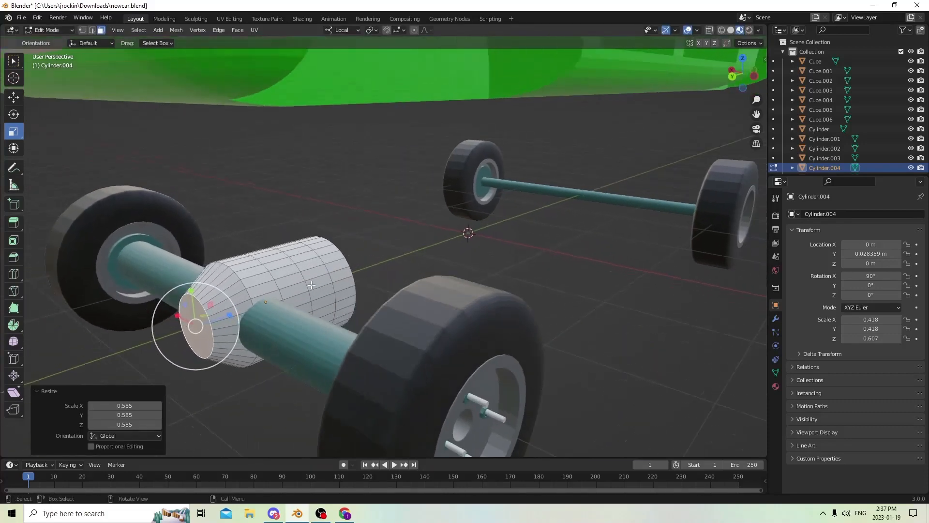
pyautogui.hotkey('ctrl', 'b')
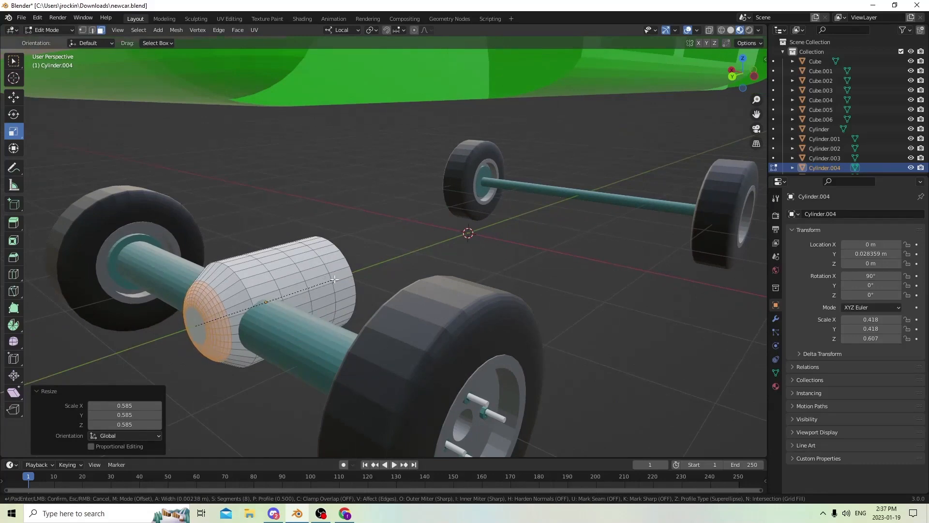
pyautogui.click(334, 279)
# Select the housing's end face toward the front axle and scale it down to about 0.44 of its size
pyautogui.click(350, 248)
pyautogui.moveTo(370, 247); pyautogui.dragTo(243, 240, button='middle')
pyautogui.click(242, 239)
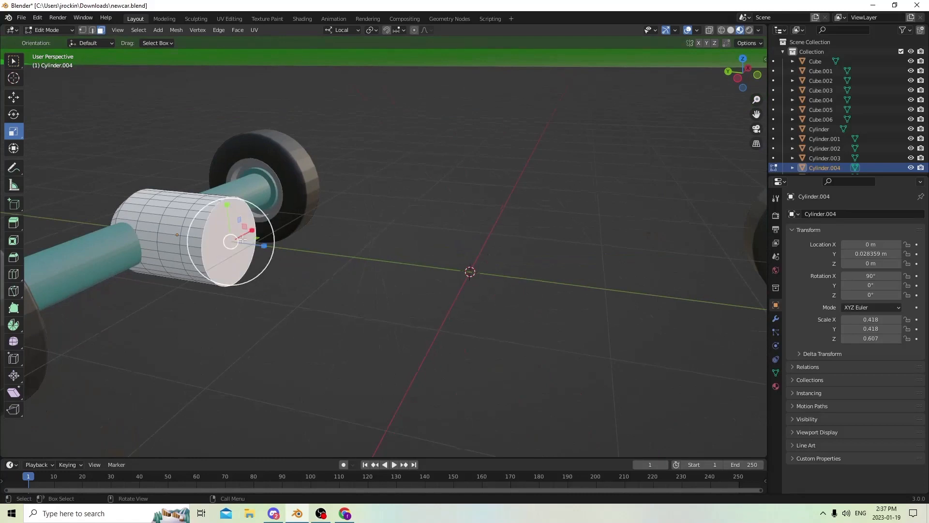
pyautogui.press('s')
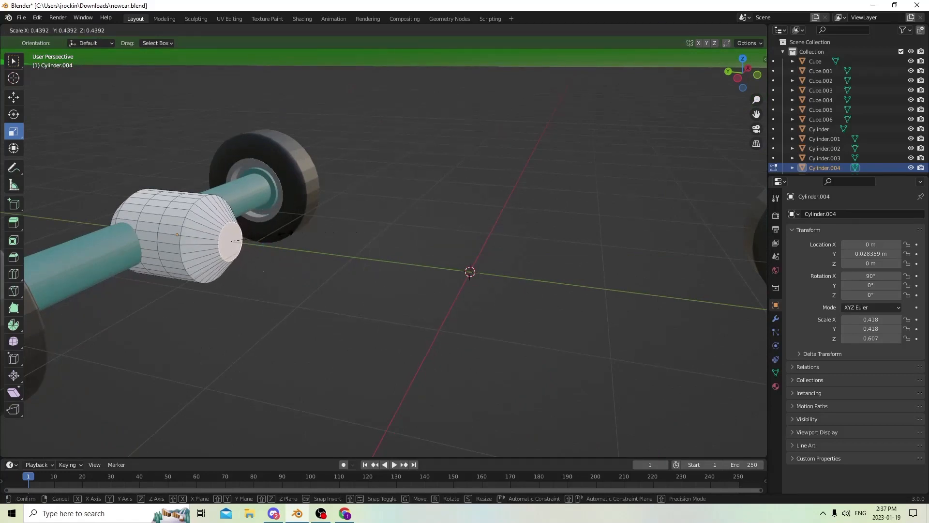
pyautogui.click(286, 238)
# Return to Object Mode and scale the whole housing uniformly to about 0.853 of its size
pyautogui.moveTo(285, 237); pyautogui.dragTo(307, 234, button='middle')
pyautogui.press('Tab')
pyautogui.press('s')
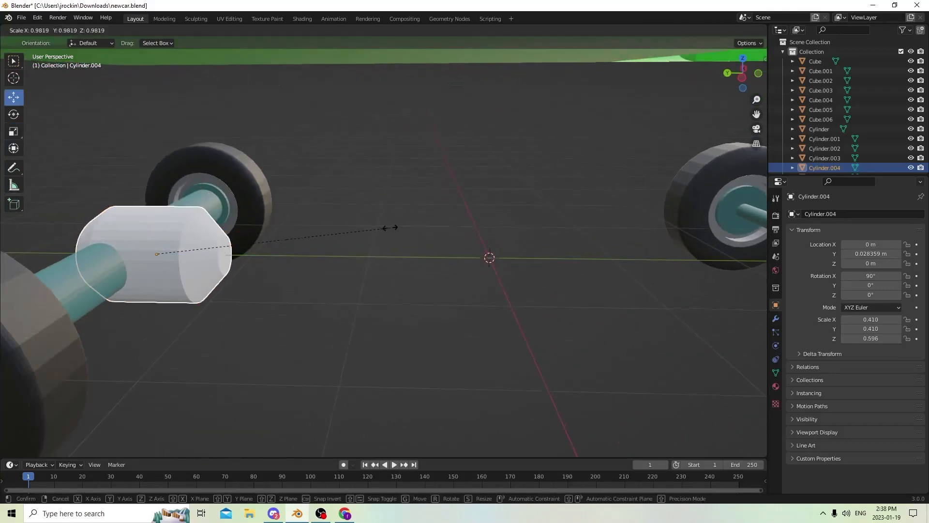
pyautogui.click(311, 233)
pyautogui.moveTo(310, 233); pyautogui.dragTo(281, 246, button='middle')
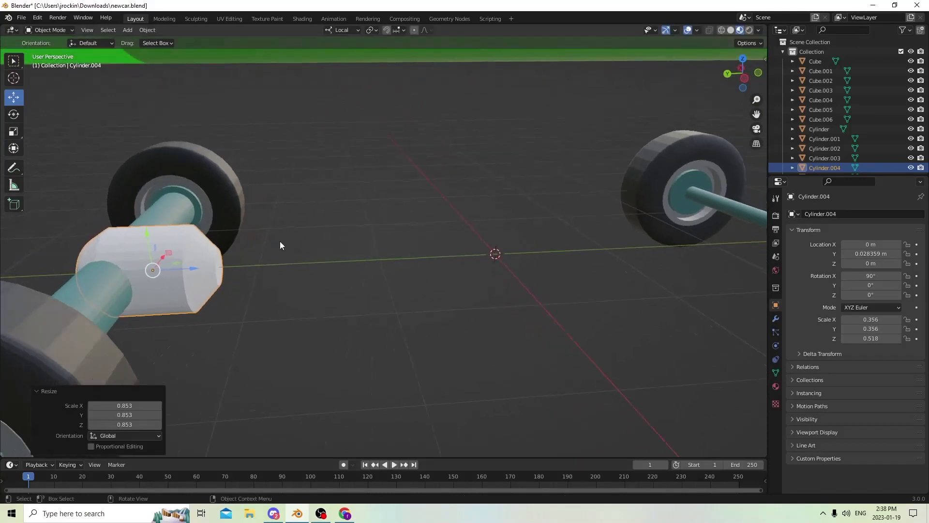
# Slide the housing along its length toward the rear, to about 0.0301 m in Y
pyautogui.moveTo(201, 270); pyautogui.dragTo(179, 267)
pyautogui.moveTo(179, 268); pyautogui.dragTo(230, 301, button='middle')
pyautogui.moveTo(239, 292); pyautogui.dragTo(227, 292)
pyautogui.moveTo(228, 293); pyautogui.dragTo(193, 271, button='middle')
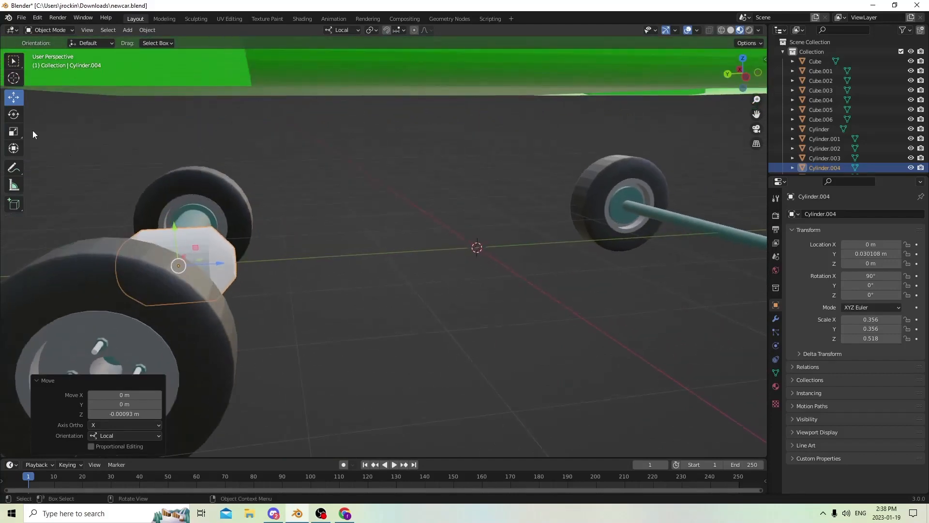
# Stretch the housing along its length to a local Z scale of about 0.659 and shift it forward to about 0.0289 m in Y
pyautogui.click(16, 132)
pyautogui.moveTo(29, 132); pyautogui.dragTo(120, 196, button='middle')
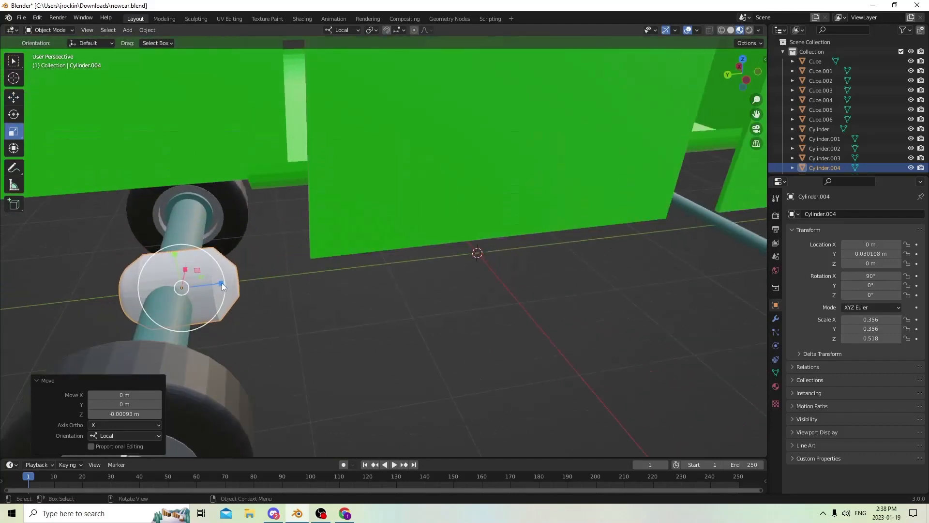
pyautogui.moveTo(222, 282); pyautogui.dragTo(234, 277)
pyautogui.moveTo(234, 277); pyautogui.dragTo(61, 143, button='middle')
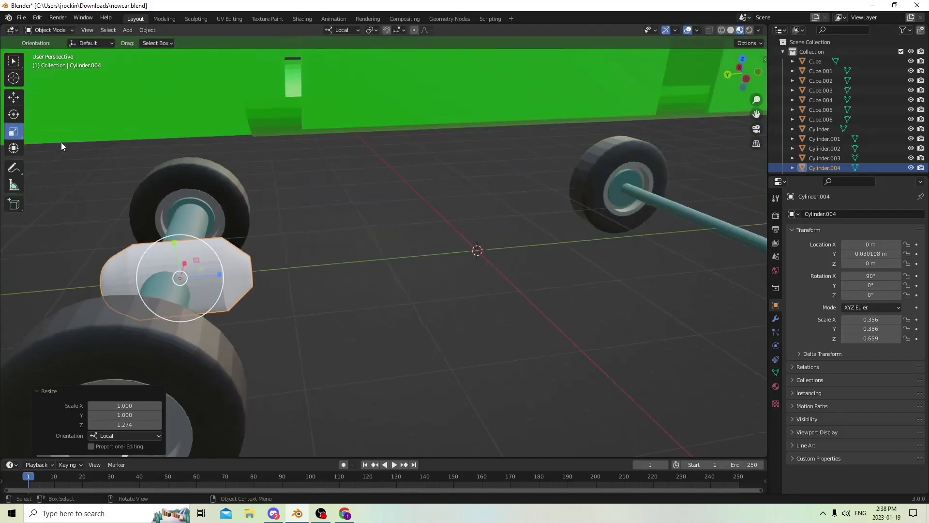
pyautogui.click(14, 97)
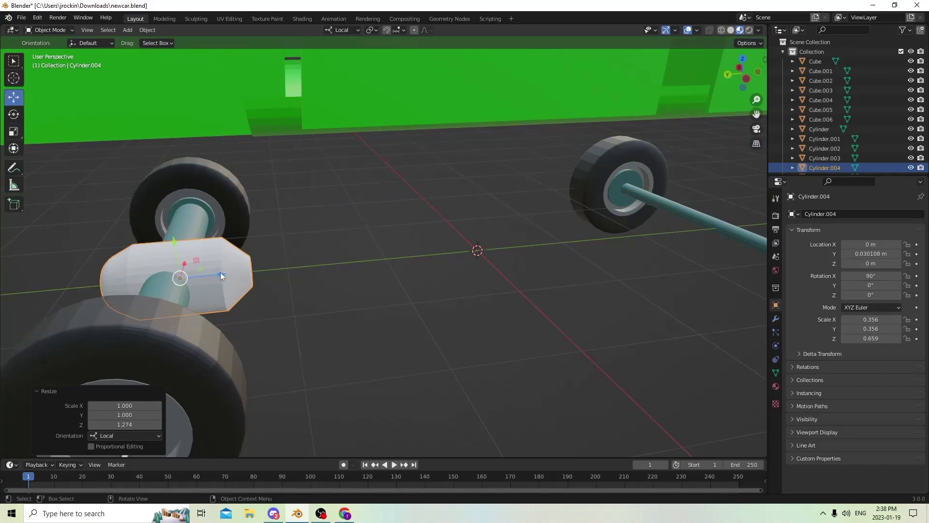
pyautogui.moveTo(219, 272); pyautogui.dragTo(236, 273)
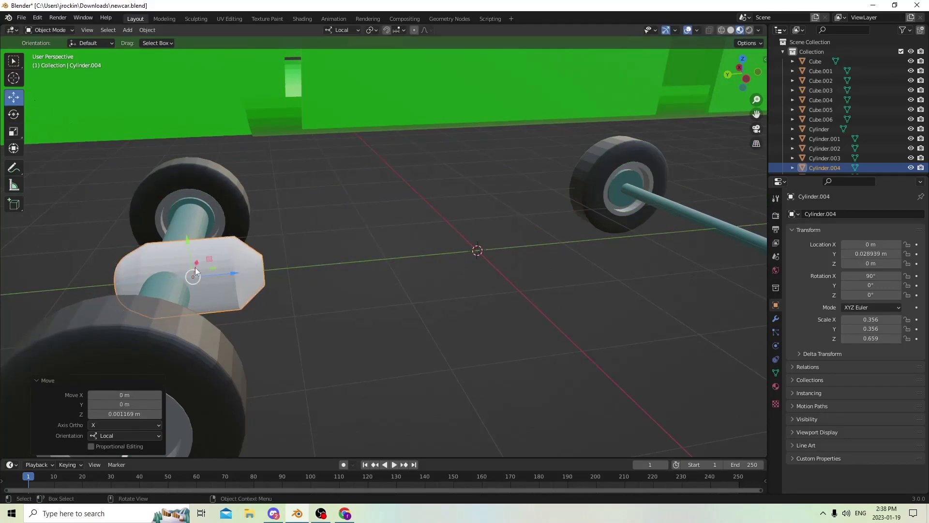
# Enter Edit Mode on the housing, switch to edge selection, and try to pick the edges around its front shoulder
pyautogui.scroll(2, 173, 266)
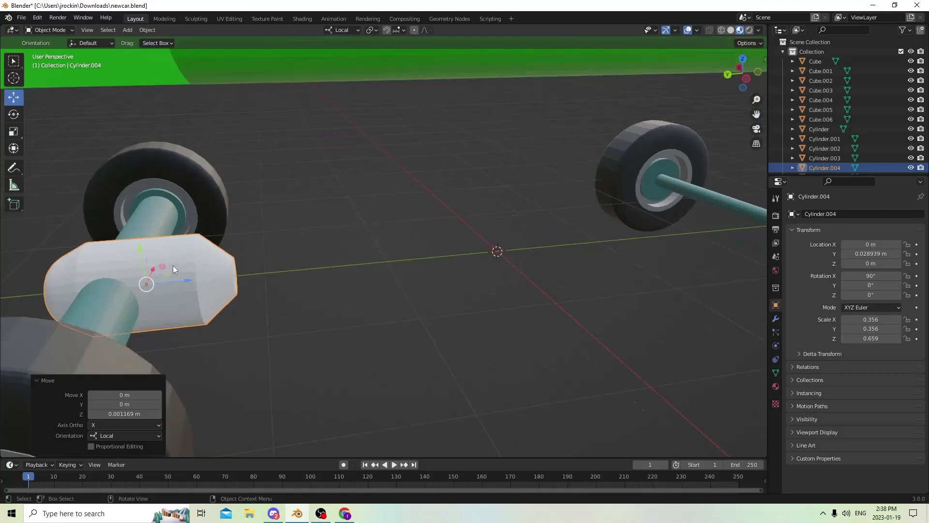
pyautogui.moveTo(170, 259)
pyautogui.mouseDown(button='middle')
pyautogui.moveTo(173, 248)
pyautogui.moveTo(157, 269)
pyautogui.mouseUp(button='middle')
pyautogui.press('Tab')
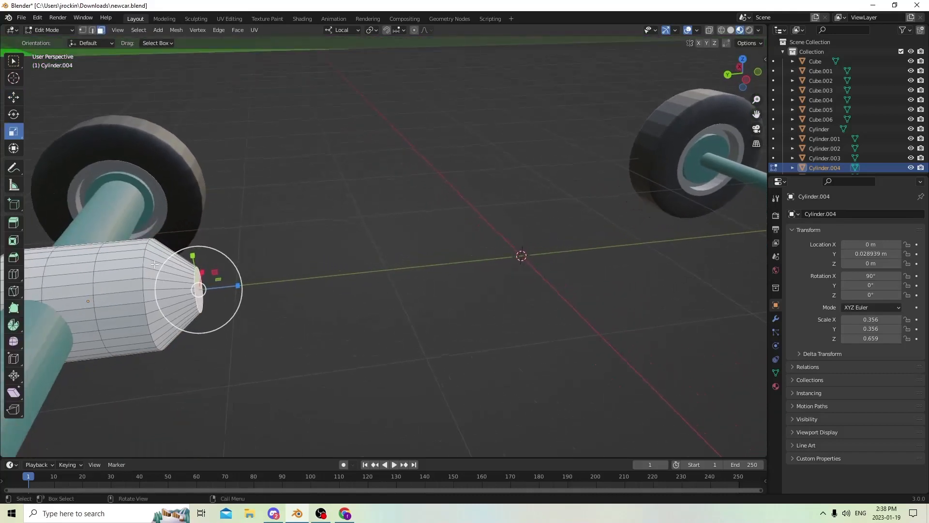
pyautogui.click(142, 285)
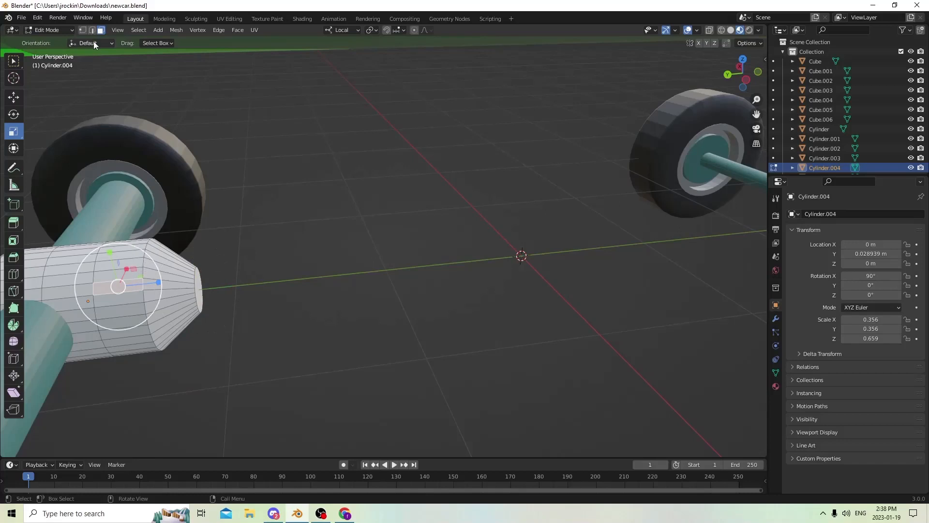
pyautogui.press('2')
pyautogui.click(147, 259)
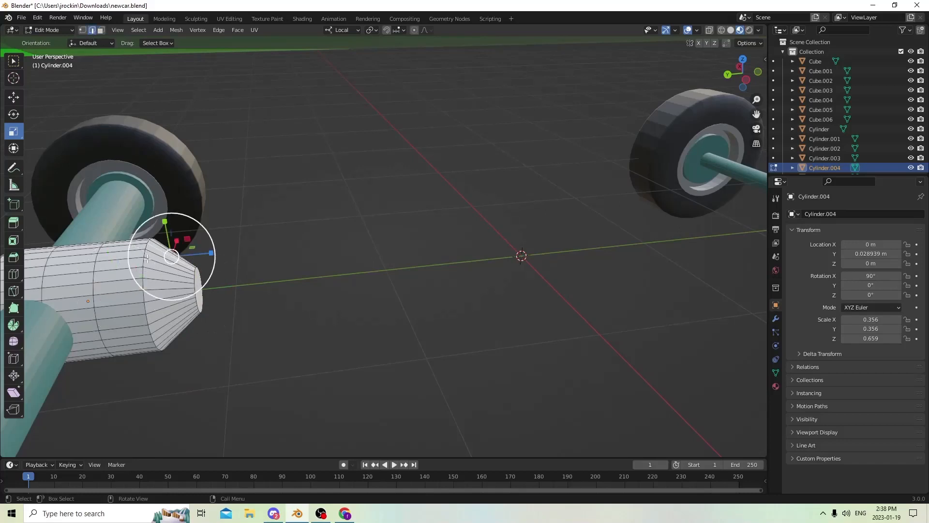
pyautogui.click(146, 245)
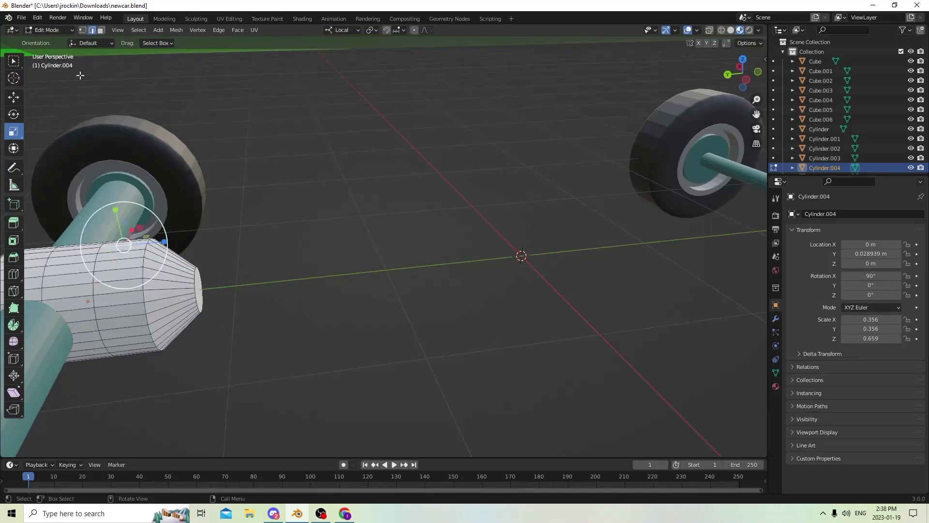
pyautogui.click(145, 257)
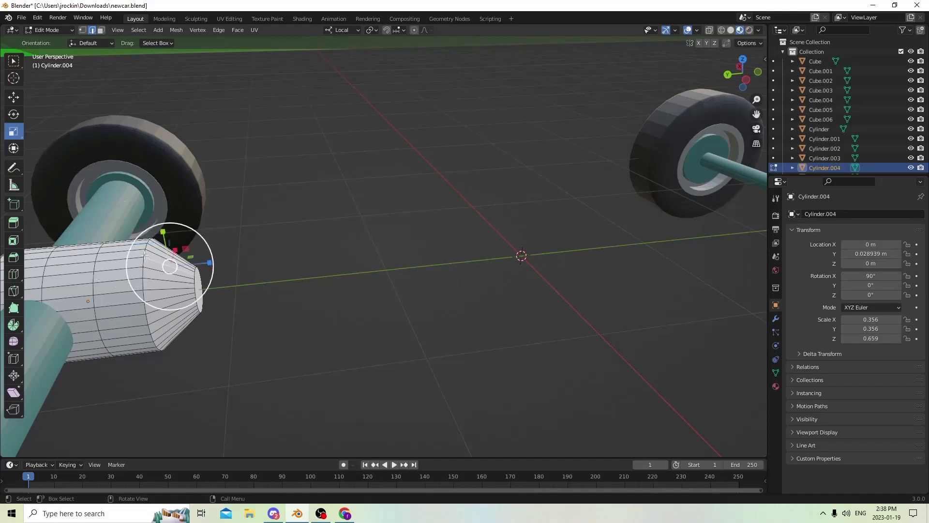
pyautogui.click(145, 253)
pyautogui.moveTo(145, 271); pyautogui.dragTo(53, 222, button='middle')
# Select the full ring of edges where the housing's body meets its front taper
pyautogui.keyDown('ctrl'); pyautogui.click(135, 252); pyautogui.keyUp('ctrl')
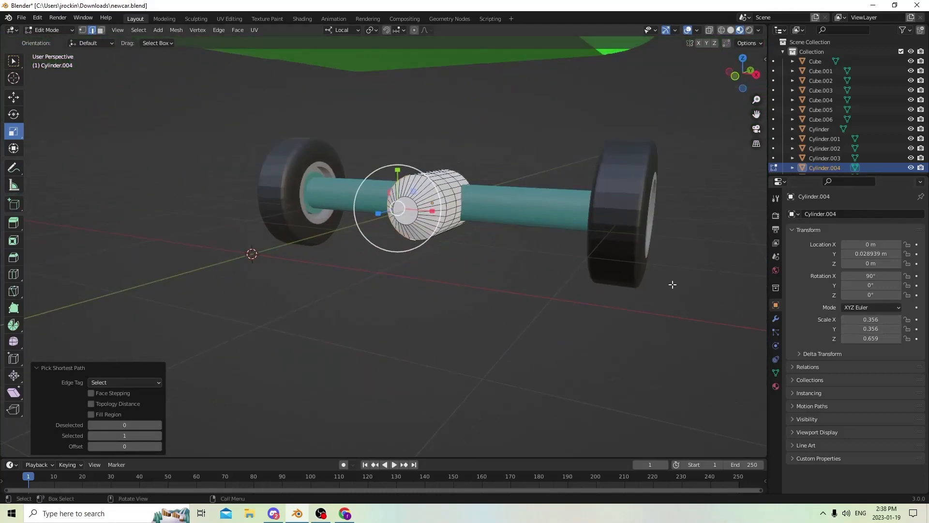
pyautogui.moveTo(670, 284); pyautogui.dragTo(594, 262, button='middle')
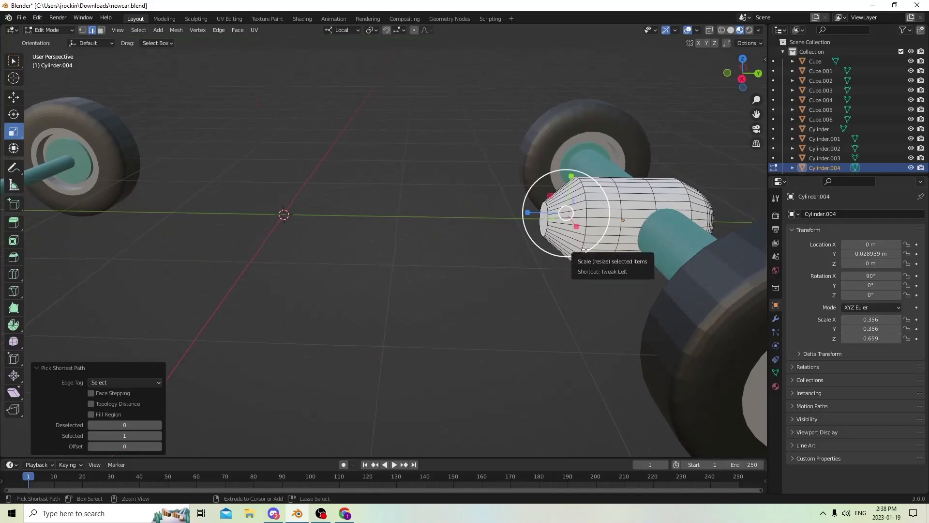
pyautogui.keyDown('ctrl'); pyautogui.click(574, 225); pyautogui.keyUp('ctrl')
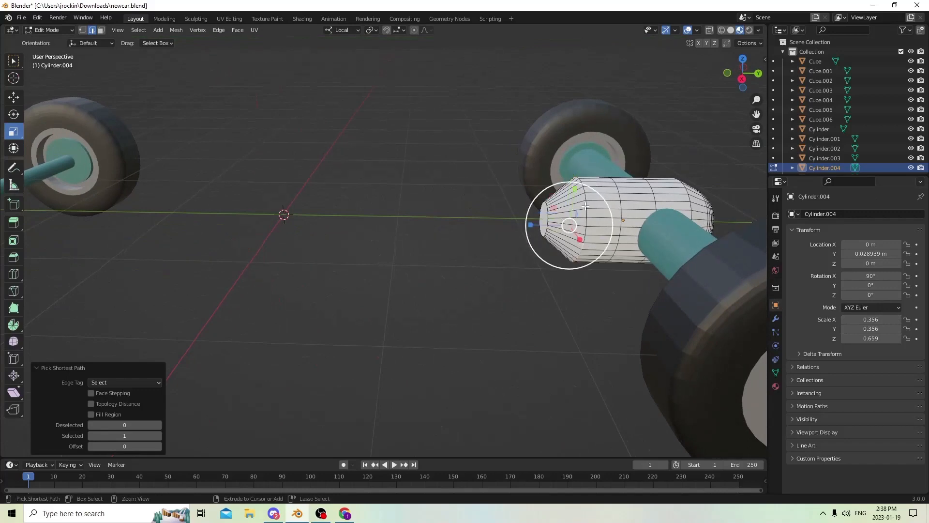
pyautogui.scroll(6, 588, 203)
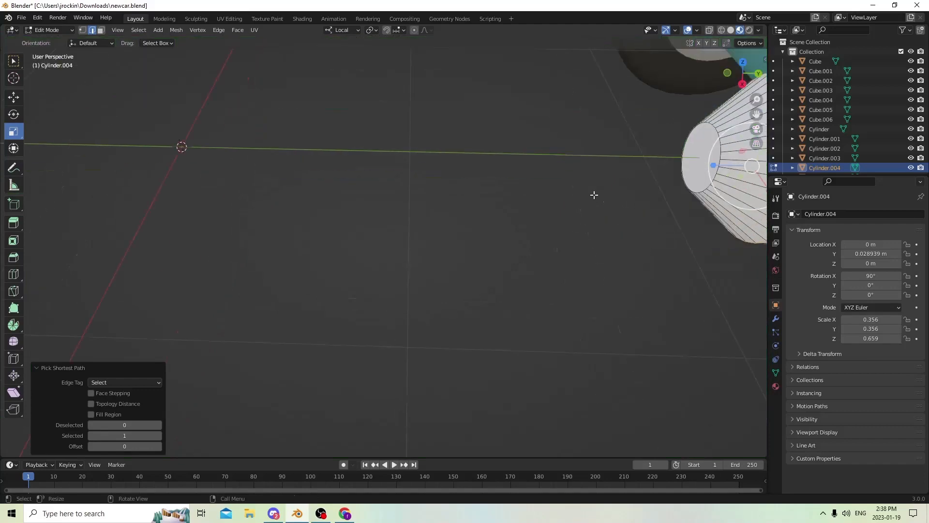
pyautogui.moveTo(594, 195); pyautogui.dragTo(482, 172, button='middle')
pyautogui.moveTo(322, 224); pyautogui.dragTo(335, 246, button='middle')
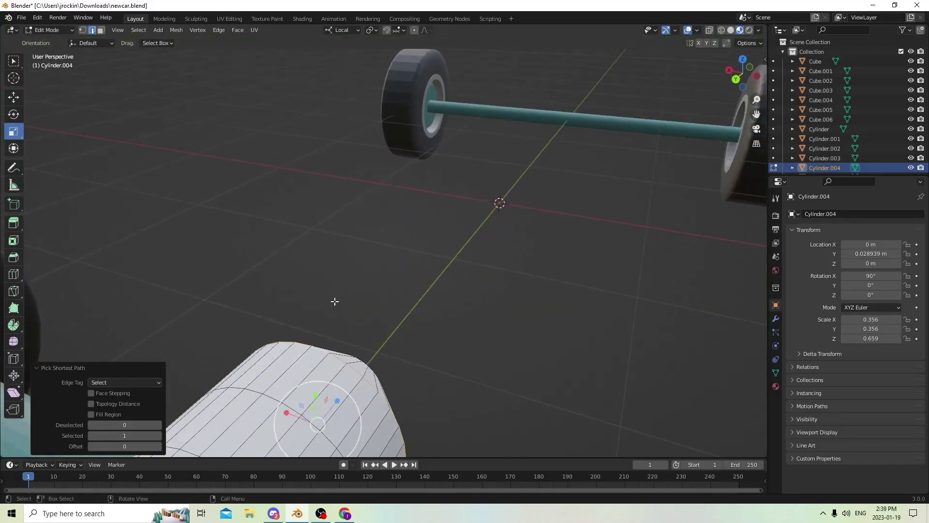
pyautogui.moveTo(334, 303); pyautogui.dragTo(234, 235, button='middle')
pyautogui.moveTo(165, 251); pyautogui.dragTo(455, 230, button='middle')
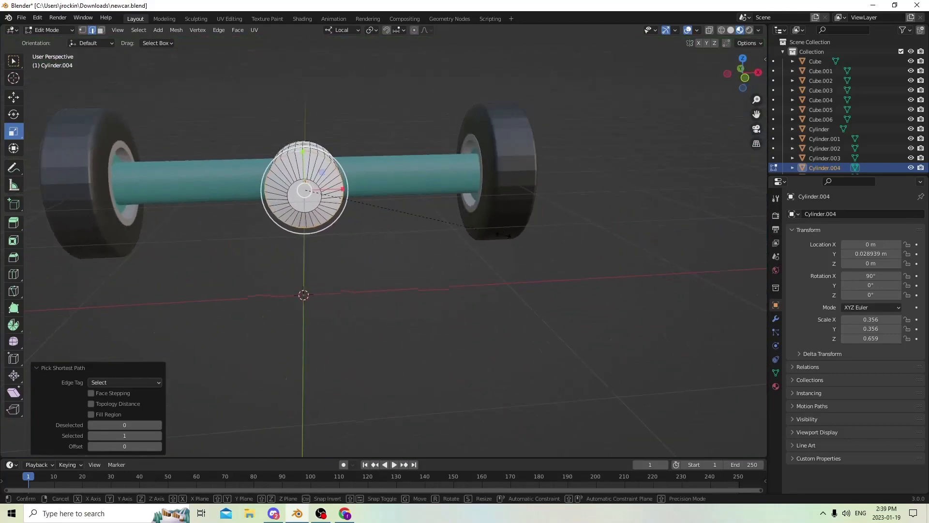
# Scale the front shoulder's edge ring down to form a narrower neck, and return to Object Mode
pyautogui.press('s')
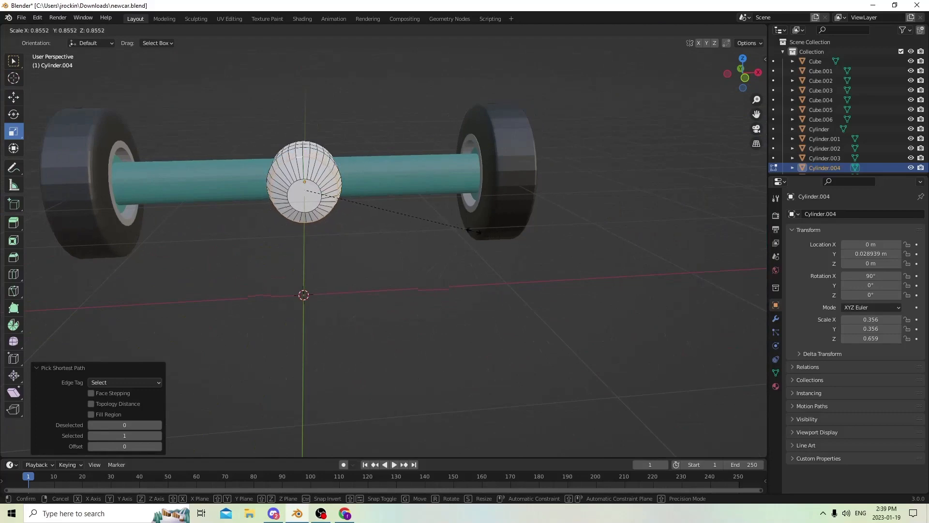
pyautogui.click(415, 224)
pyautogui.moveTo(415, 224); pyautogui.dragTo(418, 244, button='middle')
pyautogui.press('Tab')
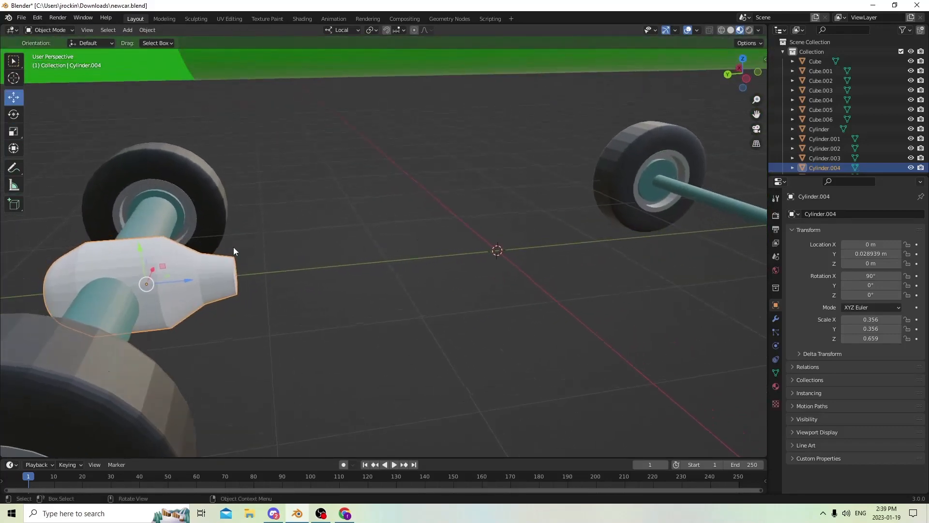
# Move the housing slightly toward the front axle, to about 0.0285 m in Y, and check its fit on the rear axle
pyautogui.moveTo(185, 279); pyautogui.dragTo(194, 277)
pyautogui.moveTo(194, 277); pyautogui.dragTo(157, 261, button='middle')
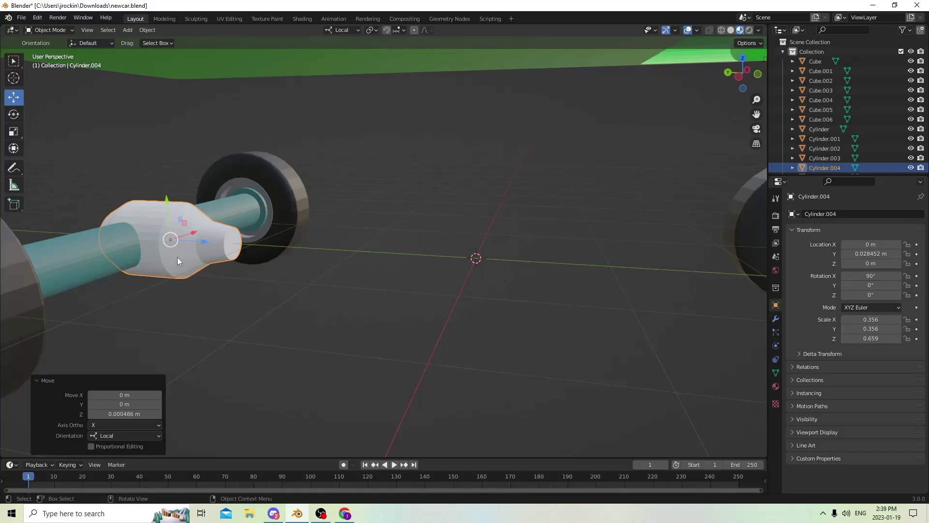
pyautogui.moveTo(180, 256); pyautogui.dragTo(296, 253, button='middle')
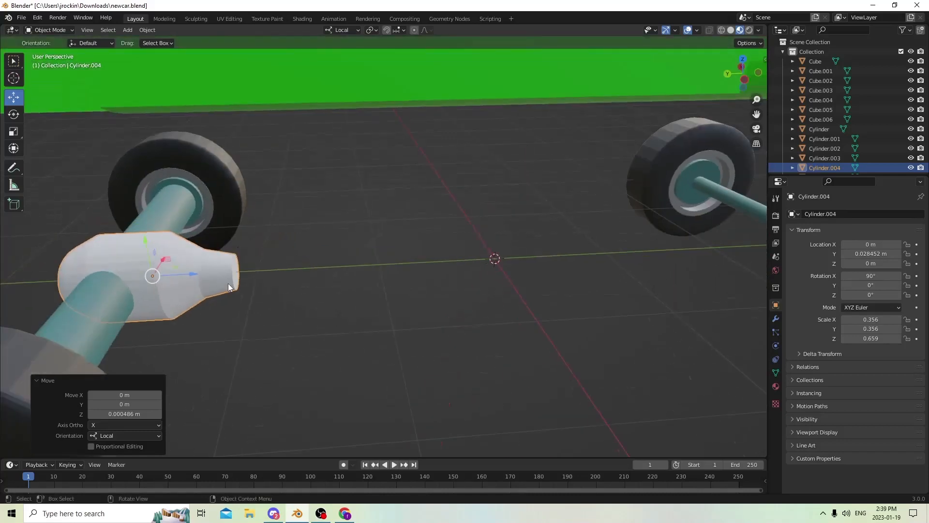
pyautogui.moveTo(228, 283); pyautogui.dragTo(246, 256, button='middle')
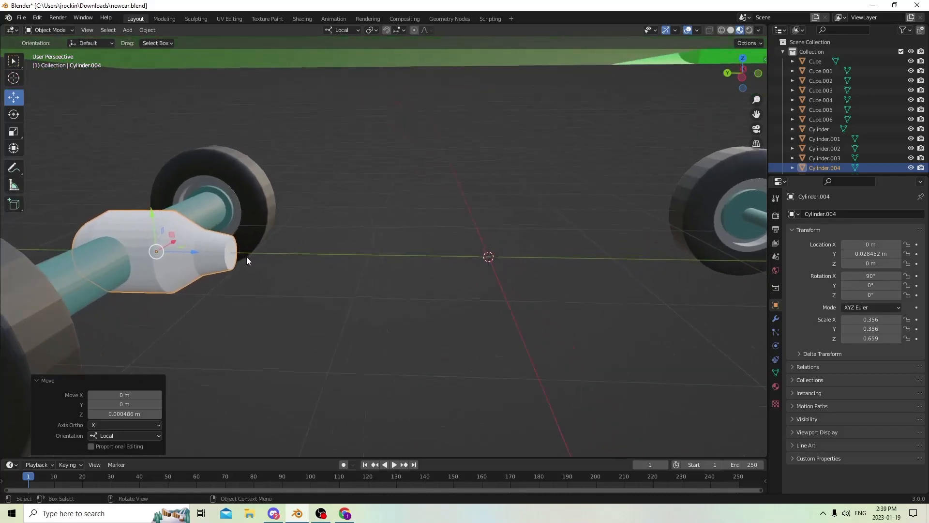
# Add a mesh cylinder with 32 vertices, 0.01 m radius and 0.02 m depth at the world origin
pyautogui.scroll(-3, 247, 253)
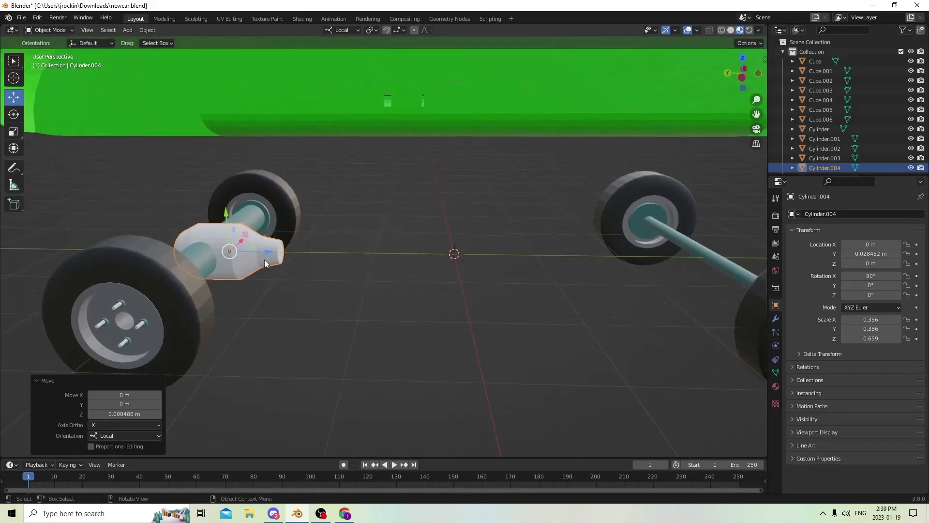
pyautogui.scroll(3, 367, 263)
pyautogui.hotkey('shift', 'a')
pyautogui.moveTo(388, 262)
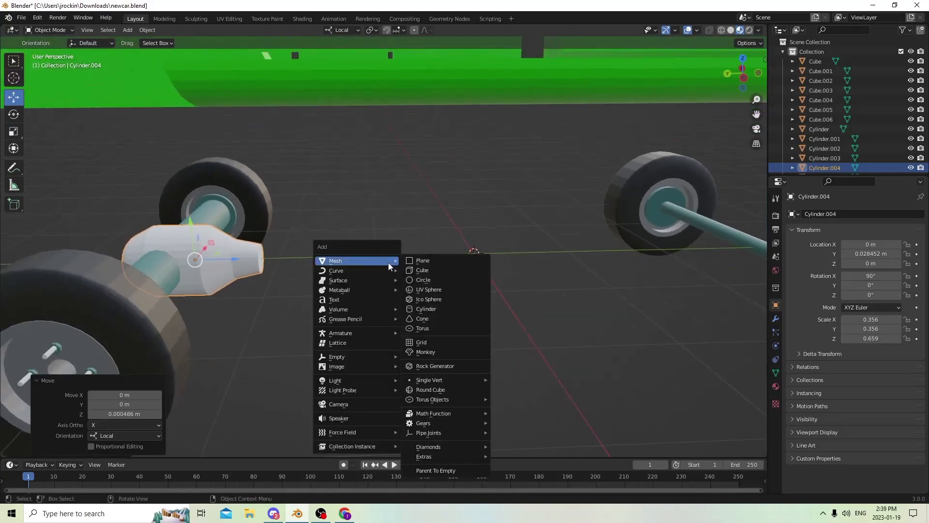
pyautogui.click(419, 309)
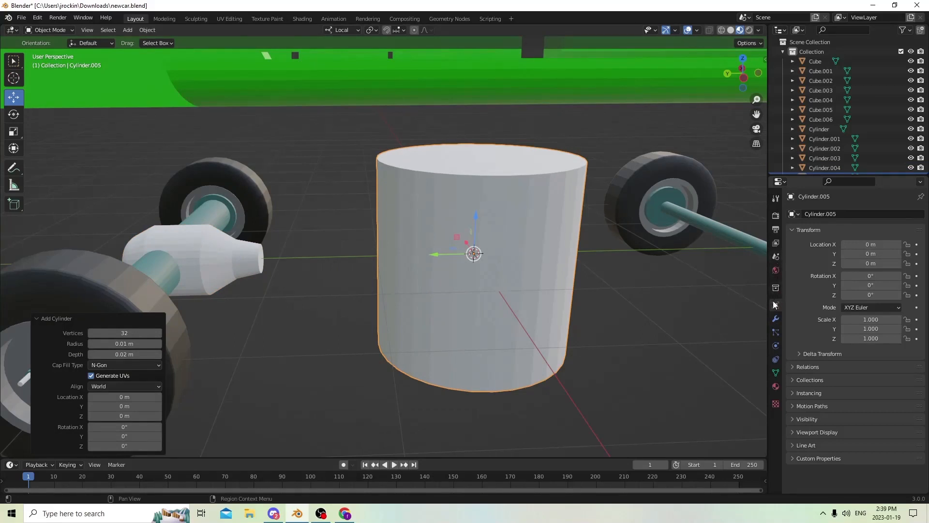
# Try a Y rotation of 90° on the new cylinder and undo it
pyautogui.click(867, 276)
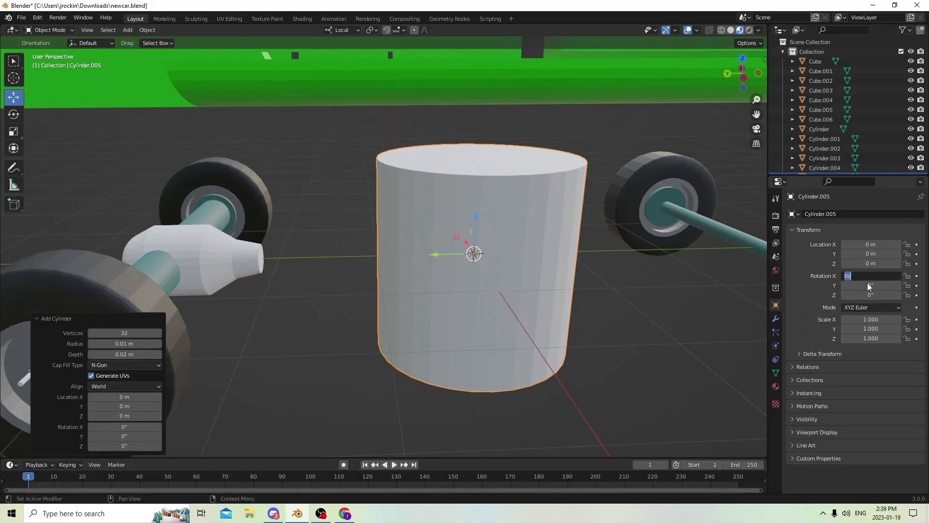
pyautogui.press('Return')
pyautogui.click(867, 285)
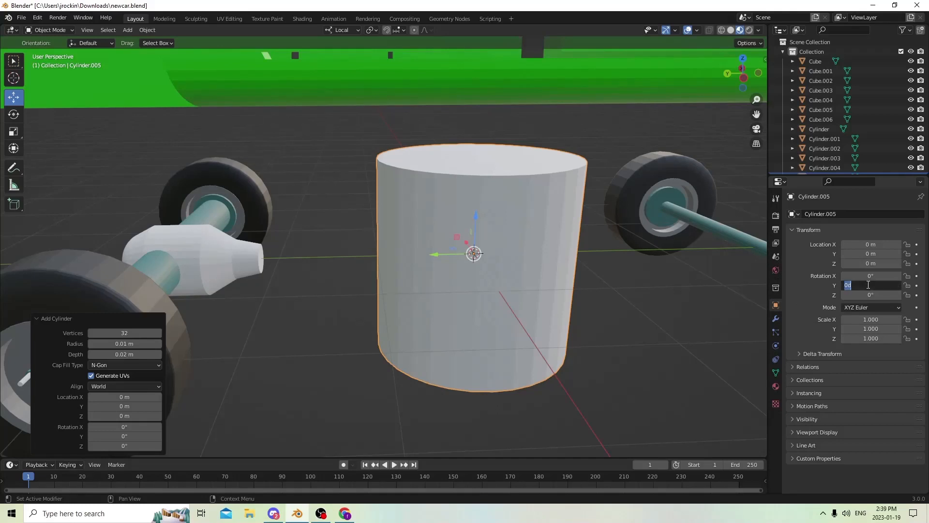
pyautogui.write('90')
pyautogui.press('Return')
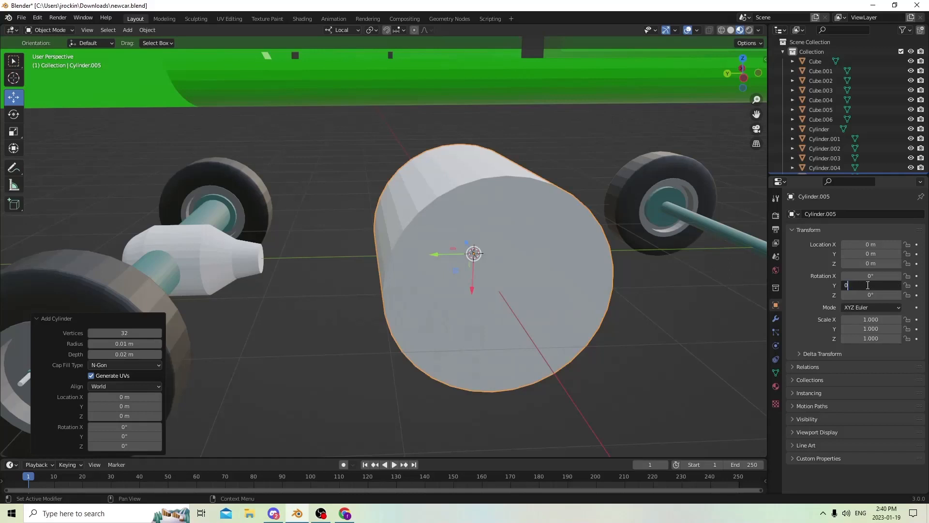
pyautogui.hotkey('ctrl', 'z')
# Set the new cylinder's X rotation to 90° and scale it down uniformly to about 0.204
pyautogui.click(871, 276)
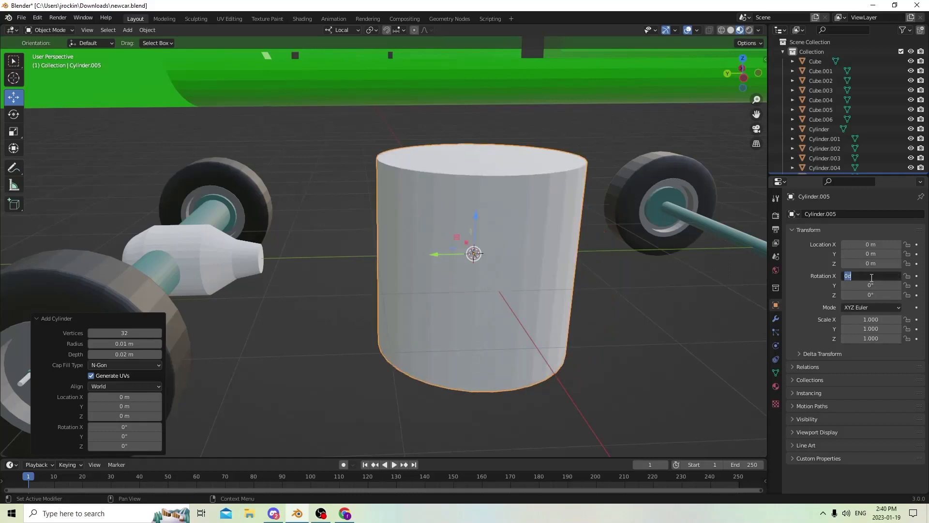
pyautogui.press('Return')
pyautogui.scroll(2, 596, 293)
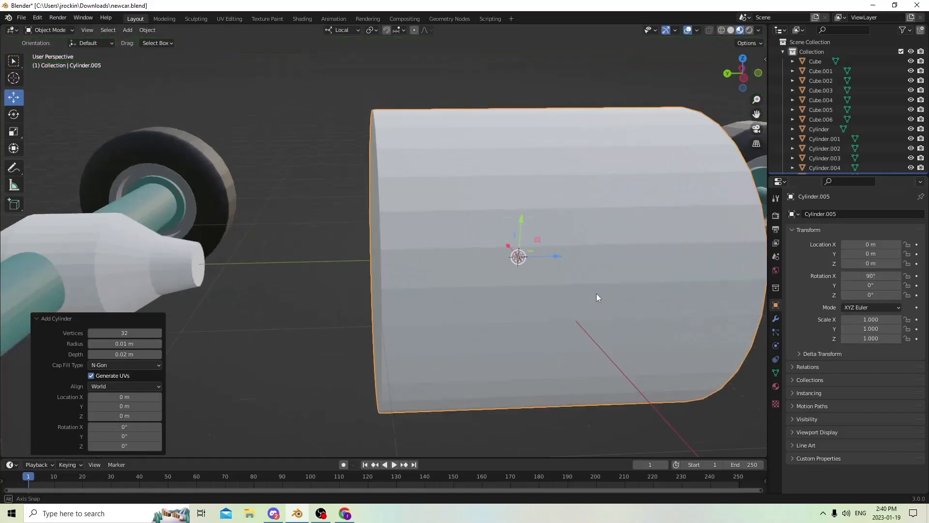
pyautogui.moveTo(597, 294); pyautogui.dragTo(573, 289, button='middle')
pyautogui.scroll(-2, 573, 289)
pyautogui.press('s')
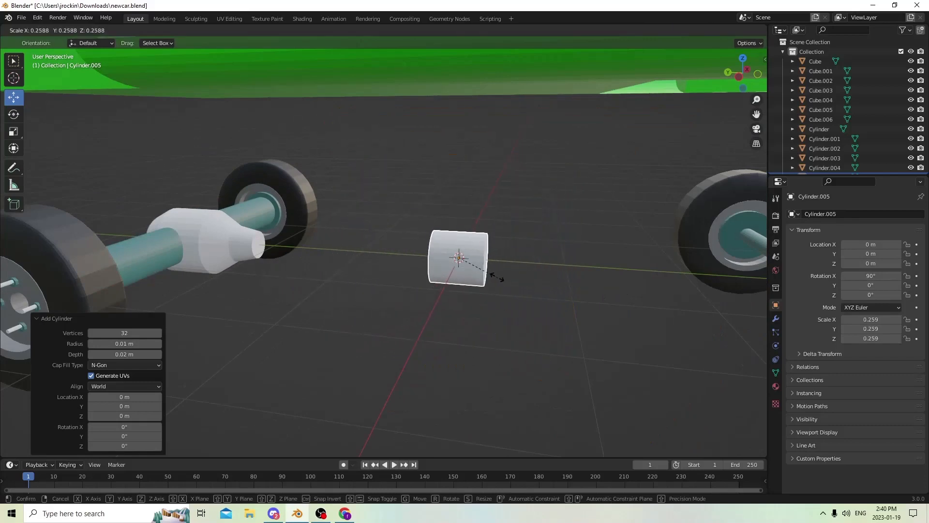
pyautogui.click(497, 274)
pyautogui.scroll(2, 495, 272)
# Duplicate the cylinder and move the copy along its local Z to the rear housing's neck, at about 0.0199 m in Y
pyautogui.hotkey('shift', 'd')
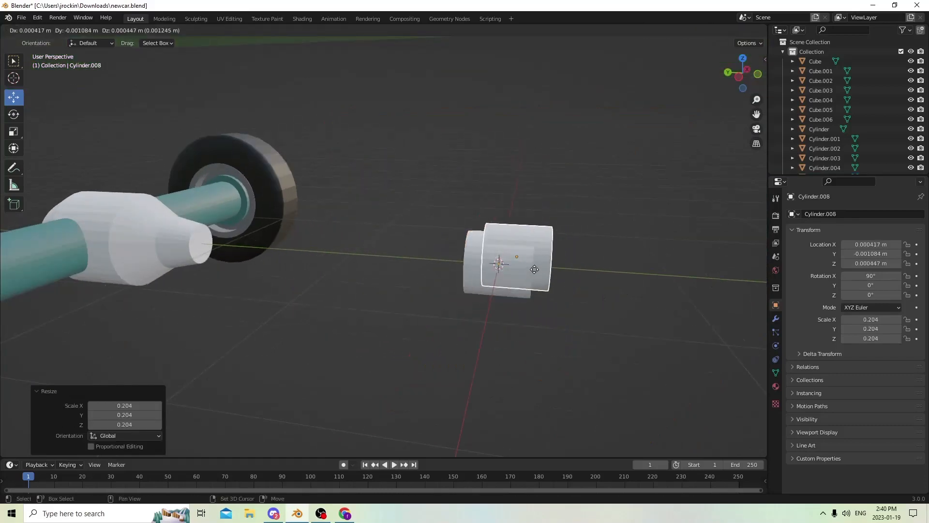
pyautogui.rightClick(539, 282)
pyautogui.moveTo(539, 282); pyautogui.dragTo(546, 283, button='middle')
pyautogui.press('g')
pyautogui.press('z')
pyautogui.press('z')
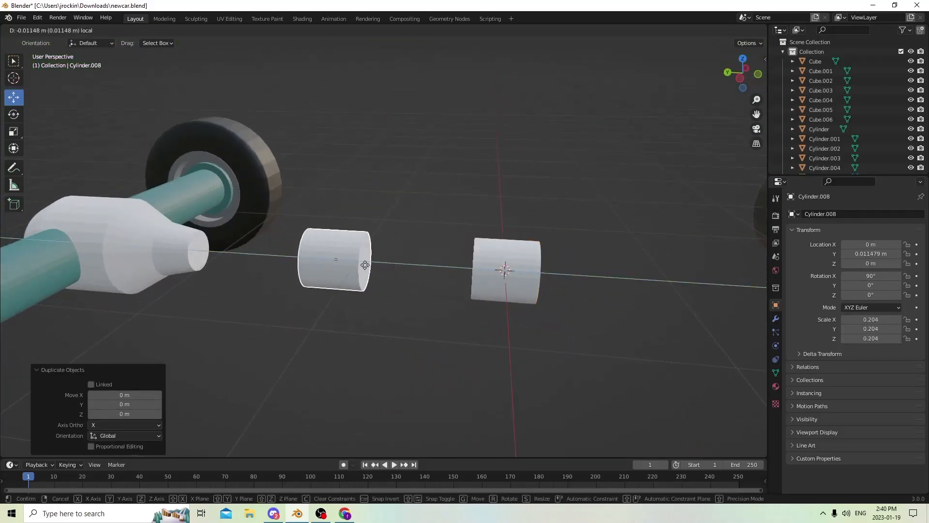
pyautogui.click(271, 252)
pyautogui.moveTo(290, 256); pyautogui.dragTo(339, 271, button='middle')
pyautogui.moveTo(192, 313); pyautogui.dragTo(247, 301, button='middle')
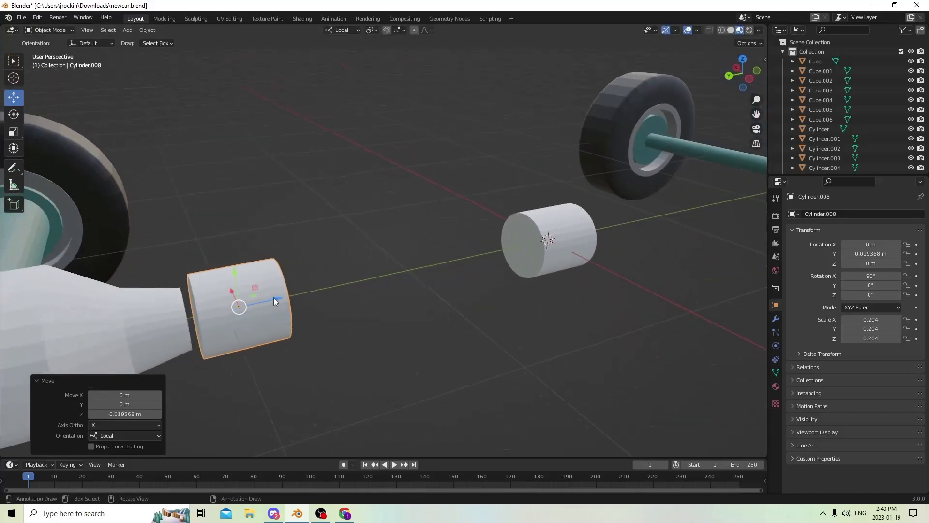
pyautogui.moveTo(274, 301); pyautogui.dragTo(260, 302)
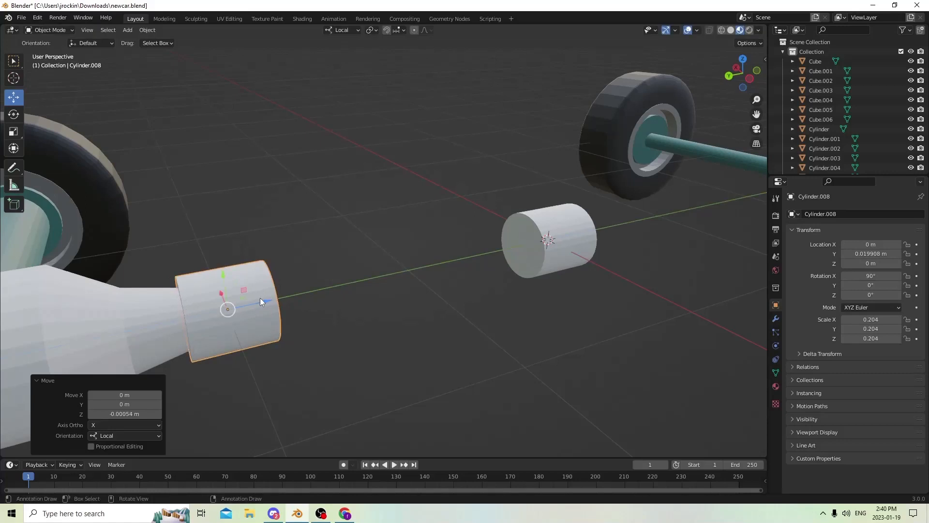
pyautogui.moveTo(260, 298); pyautogui.dragTo(126, 216, button='middle')
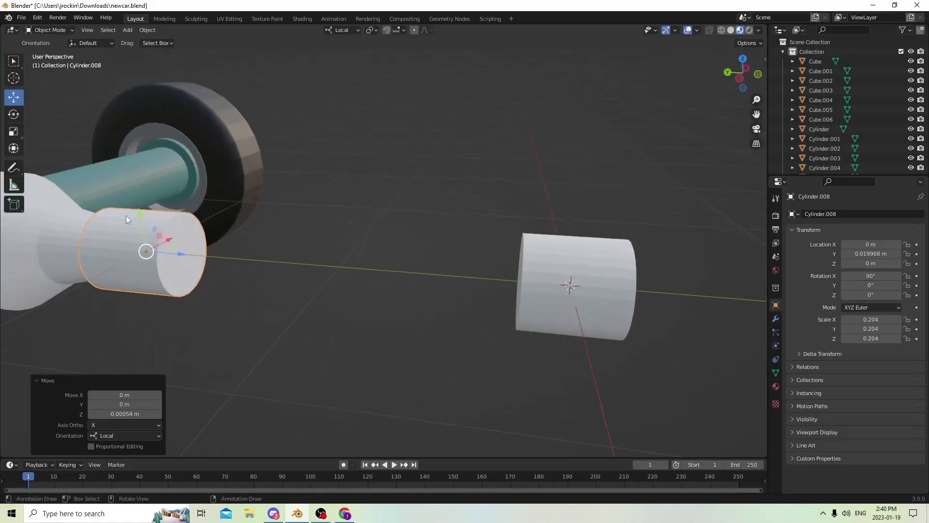
# Flatten the copy into a thin disc, with scale about 0.212 in X and Y and 0.017 in Z
pyautogui.click(14, 132)
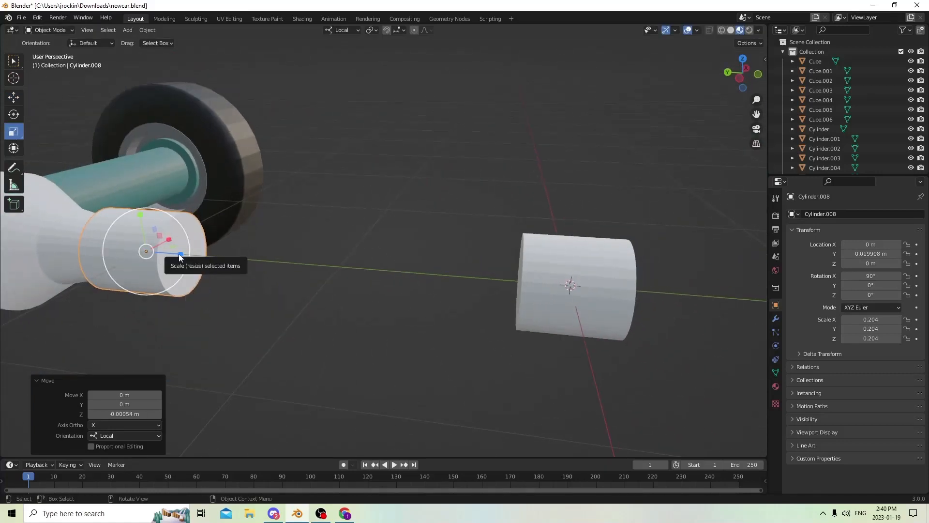
pyautogui.moveTo(179, 254); pyautogui.dragTo(146, 252)
pyautogui.moveTo(146, 252); pyautogui.dragTo(192, 239, button='middle')
pyautogui.press('s')
pyautogui.click(242, 200)
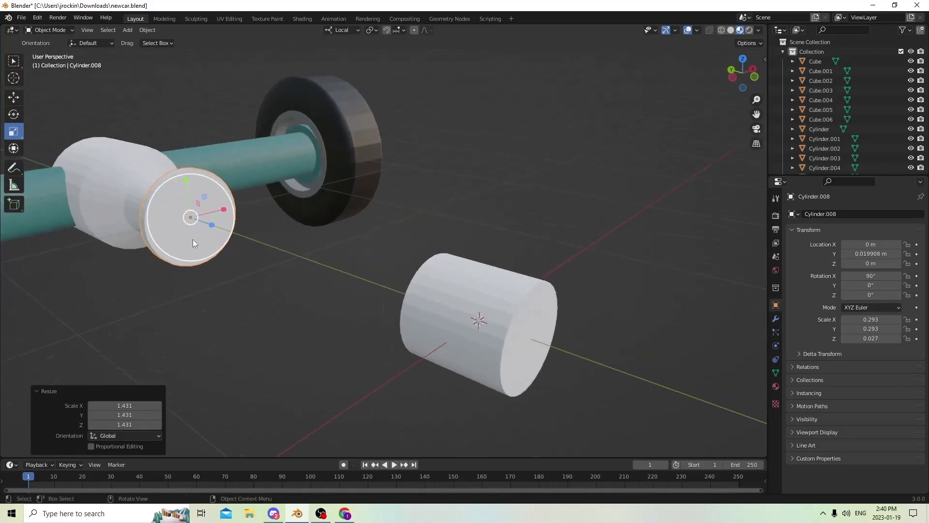
pyautogui.press('s')
pyautogui.click(246, 216)
pyautogui.moveTo(246, 216); pyautogui.dragTo(224, 242, button='middle')
pyautogui.moveTo(188, 251); pyautogui.dragTo(178, 246)
pyautogui.moveTo(178, 246); pyautogui.dragTo(72, 141, button='middle')
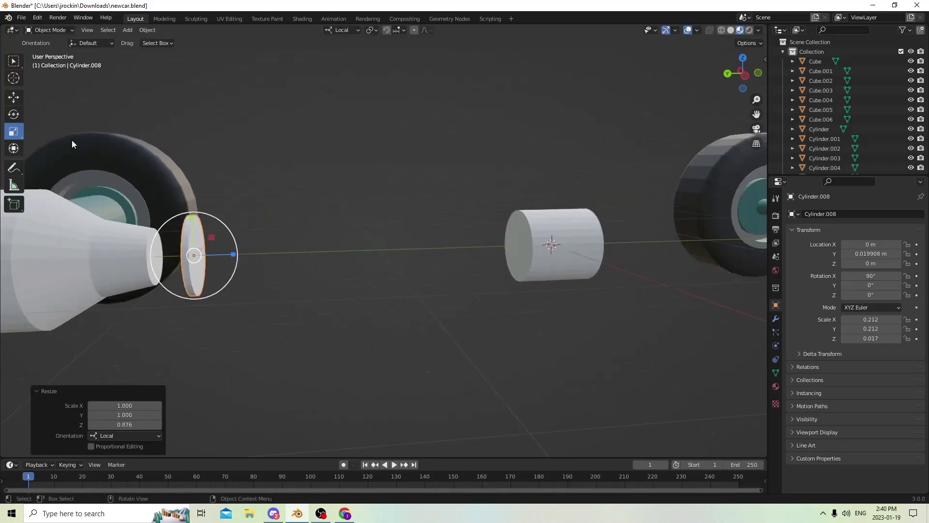
# Move the disc against the end of the housing's neck, to about 0.0217 m in Y
pyautogui.click(19, 100)
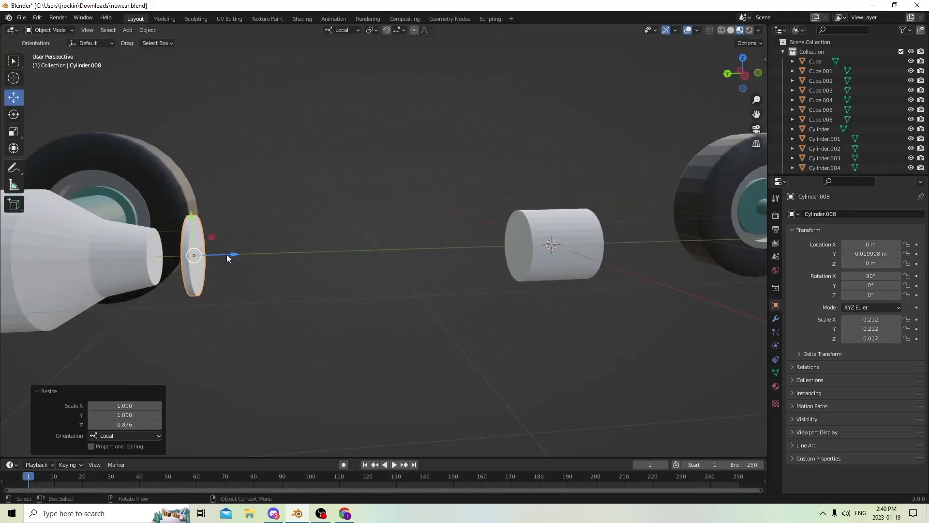
pyautogui.moveTo(226, 255); pyautogui.dragTo(191, 252)
pyautogui.moveTo(190, 252); pyautogui.dragTo(238, 289, button='middle')
pyautogui.moveTo(226, 295)
pyautogui.mouseDown()
pyautogui.moveTo(241, 291)
pyautogui.moveTo(230, 292)
pyautogui.mouseUp()
pyautogui.moveTo(229, 292); pyautogui.dragTo(153, 287, button='middle')
# Duplicate the disc, offset the copy about 0.0035 m toward the front axle and scale it down to about 0.078 in X and Y
pyautogui.hotkey('shift', 'd')
pyautogui.press('Escape')
pyautogui.moveTo(145, 285); pyautogui.dragTo(238, 278)
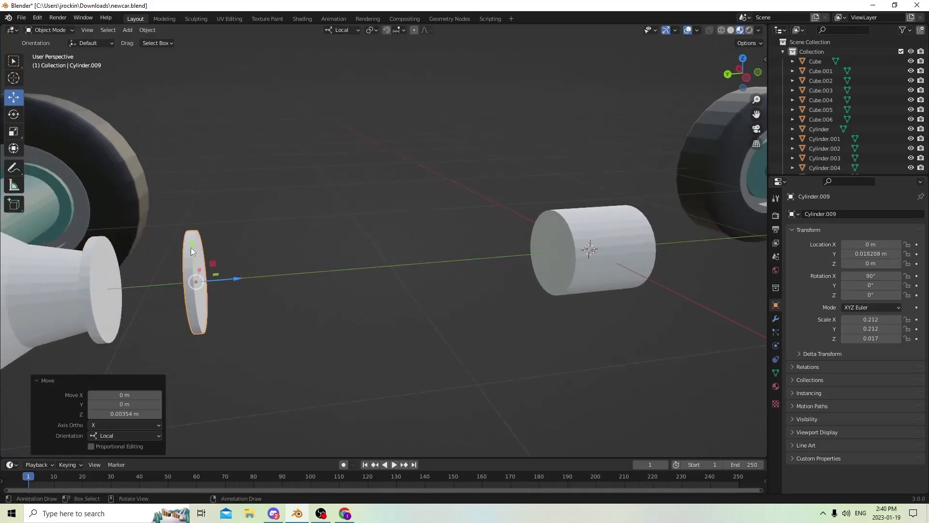
pyautogui.press('s')
pyautogui.click(233, 270)
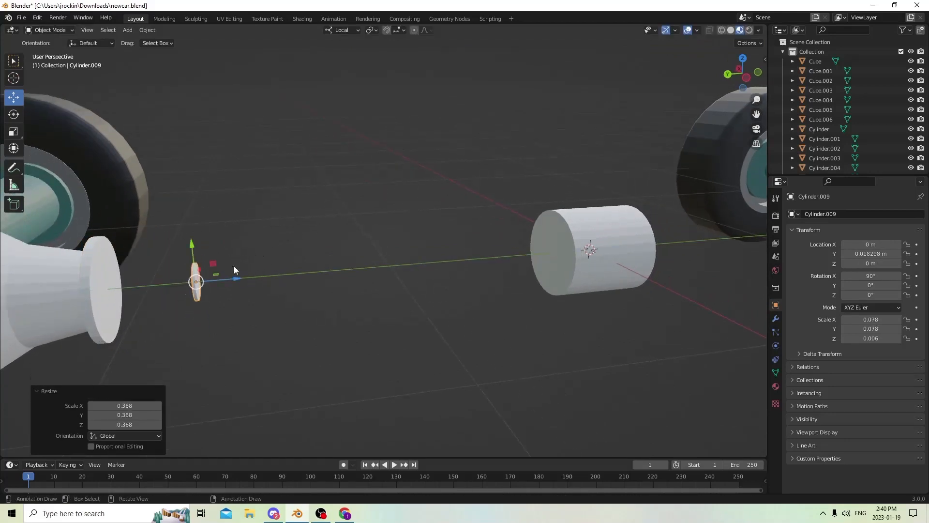
# Stretch the small disc along local Z into a slim rod, scaled to about 0.038 in X and Y and 0.158 in Z
pyautogui.click(14, 131)
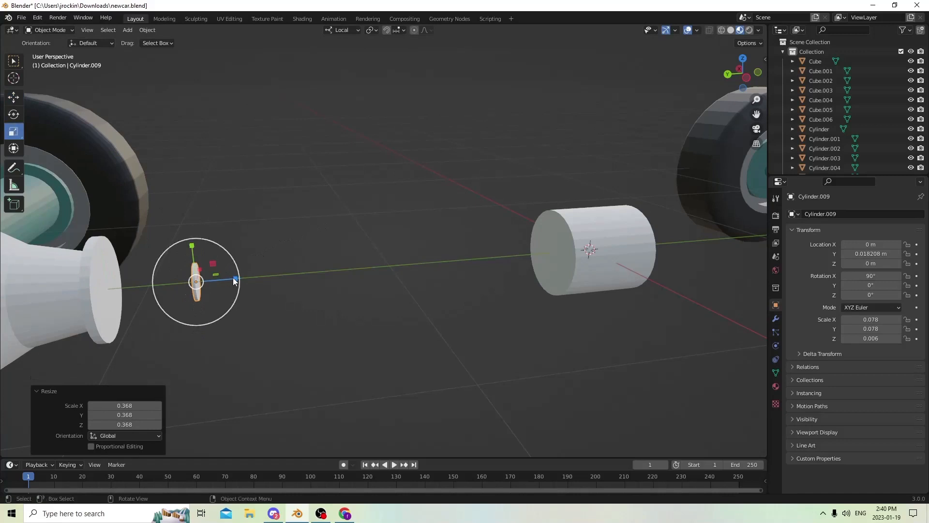
pyautogui.moveTo(234, 277); pyautogui.dragTo(576, 253)
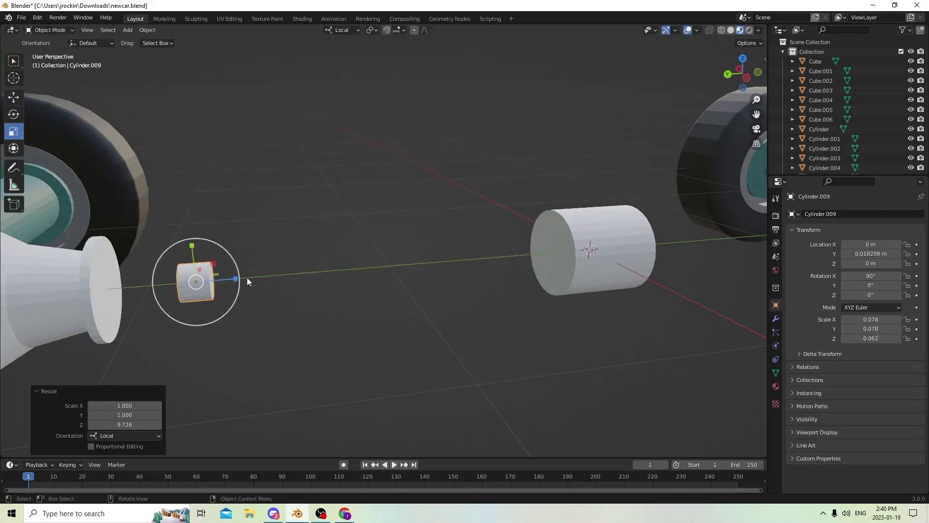
pyautogui.moveTo(235, 278); pyautogui.dragTo(410, 261)
pyautogui.press('s')
pyautogui.click(327, 264)
pyautogui.moveTo(213, 259); pyautogui.dragTo(419, 179, button='middle')
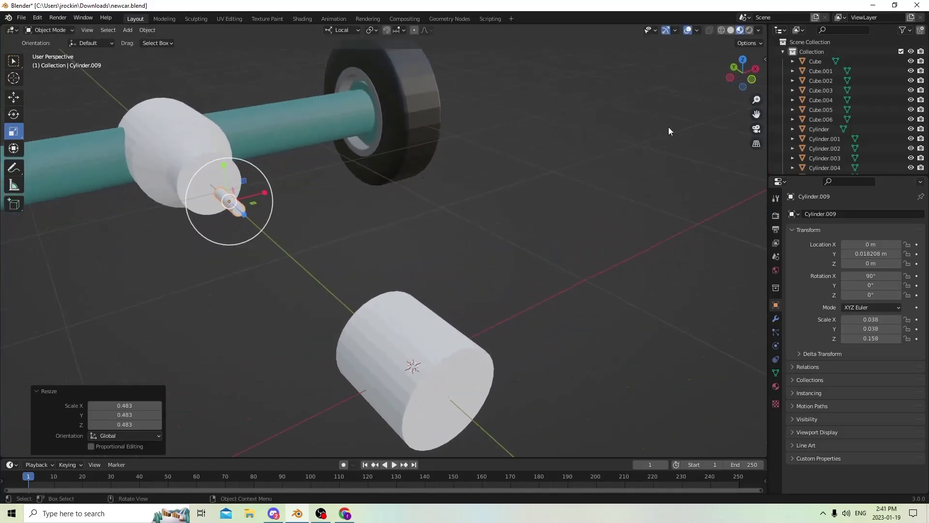
# Switch the viewport to solid shading and scale the rod down to about 0.018 in X and Y and 0.074 in Z
pyautogui.click(732, 29)
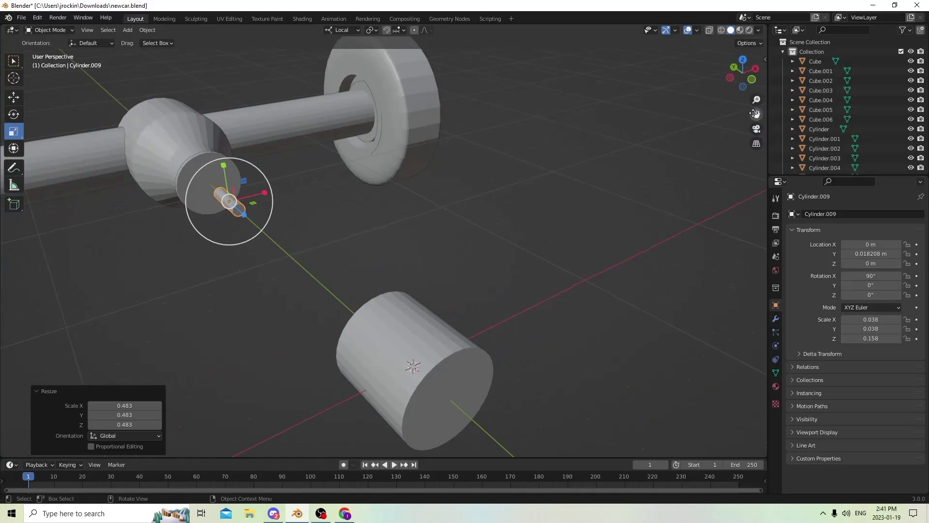
pyautogui.moveTo(465, 74)
pyautogui.keyDown('shift'); pyautogui.mouseDown(button='middle')
pyautogui.moveTo(569, 139)
pyautogui.moveTo(315, 109)
pyautogui.moveTo(266, 124)
pyautogui.moveTo(304, 118)
pyautogui.moveTo(280, 151)
pyautogui.moveTo(184, 156)
pyautogui.moveTo(301, 201)
pyautogui.moveTo(290, 208)
pyautogui.mouseUp(button='middle'); pyautogui.keyUp('shift')
pyautogui.press('s')
pyautogui.click(257, 216)
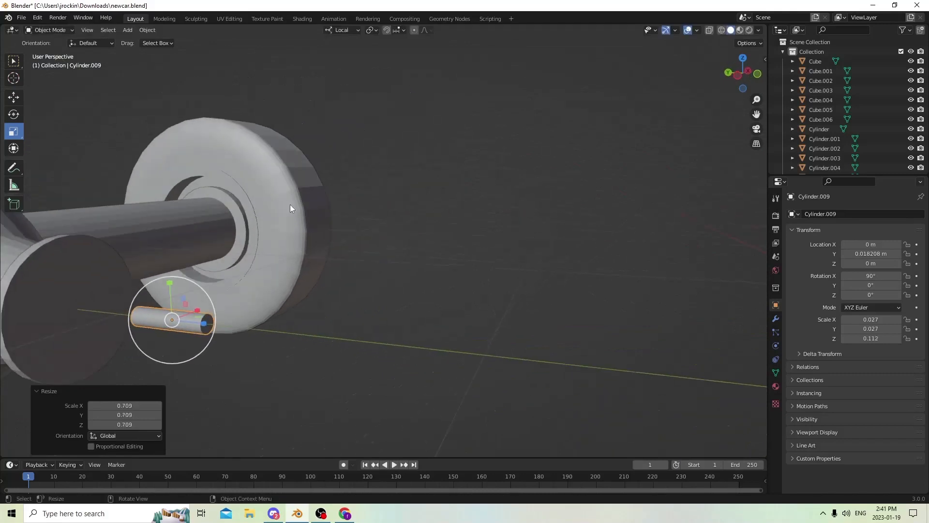
pyautogui.press('s')
pyautogui.click(244, 279)
pyautogui.scroll(-2, 202, 283)
pyautogui.moveTo(190, 294); pyautogui.dragTo(180, 302, button='middle')
# Move the rod along local Z so it pierces the disc's centre, at about 0.0216 m in Y
pyautogui.click(14, 97)
pyautogui.scroll(2, 124, 146)
pyautogui.moveTo(124, 147); pyautogui.dragTo(143, 153, button='middle')
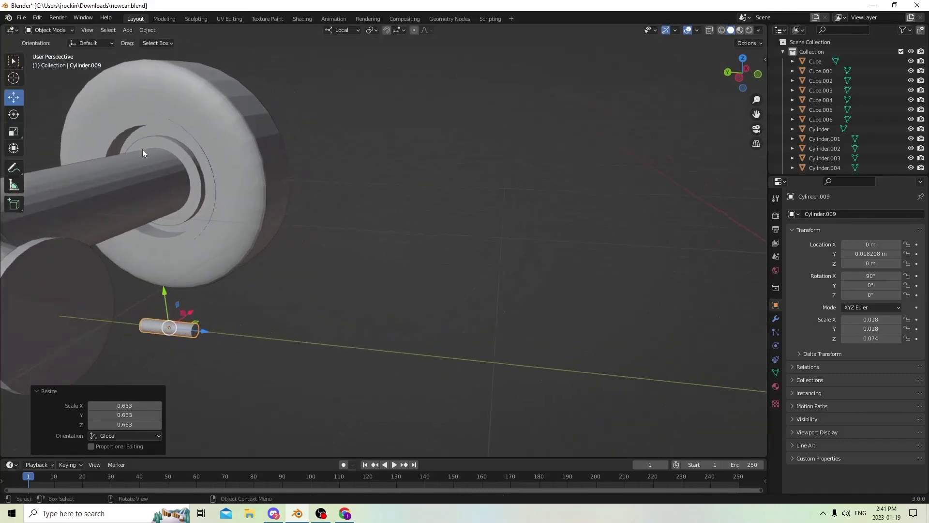
pyautogui.moveTo(196, 324); pyautogui.dragTo(96, 303)
pyautogui.rightClick(95, 303)
pyautogui.moveTo(205, 329); pyautogui.dragTo(93, 318)
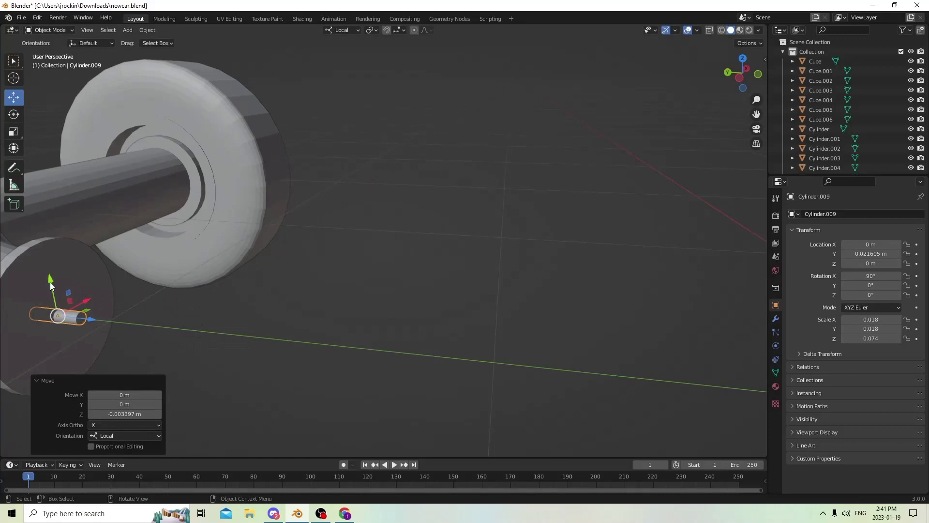
# Try raising the rod toward the disc's upper edge, to about 0.00155 m in Z, and undo the move
pyautogui.moveTo(51, 283); pyautogui.dragTo(39, 226)
pyautogui.moveTo(39, 227); pyautogui.dragTo(698, 232, button='middle')
pyautogui.scroll(1, 500, 237)
pyautogui.moveTo(237, 208); pyautogui.dragTo(247, 196, button='middle')
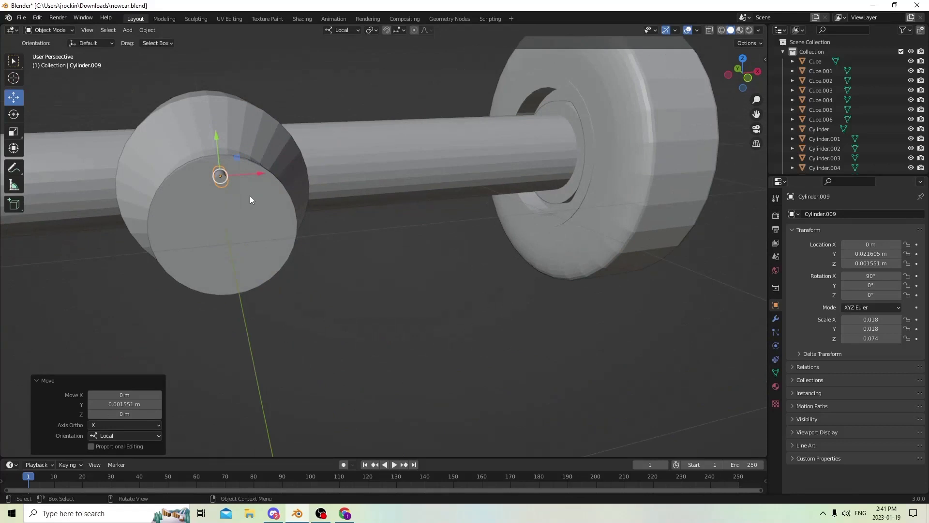
pyautogui.click(37, 17)
pyautogui.click(51, 30)
# Duplicate the centre rod and raise the copy near the disc's upper edge, to about 0.0015 m in Z
pyautogui.hotkey('shift', 'd')
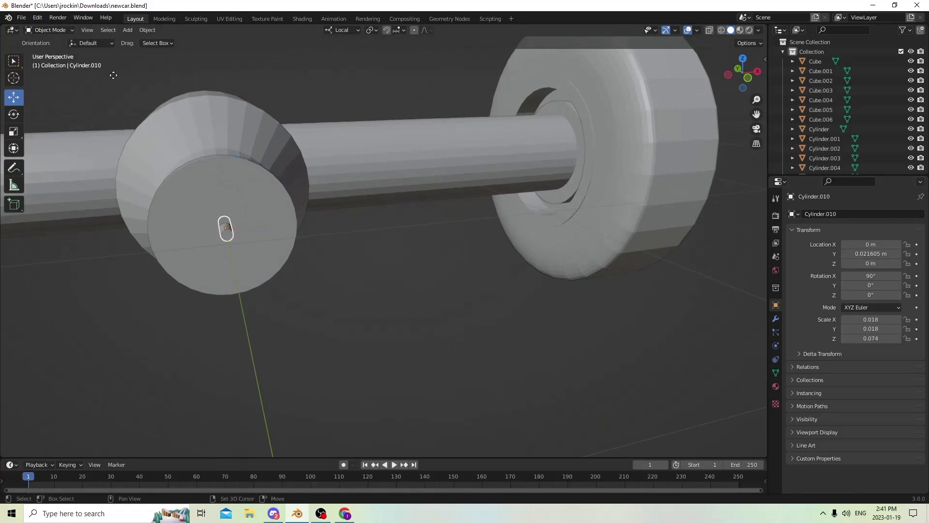
pyautogui.rightClick(127, 98)
pyautogui.moveTo(221, 193); pyautogui.dragTo(205, 143)
# Duplicate the centre rod again and place the copy at the disc's lower right, at about 0.0014 m in X and -0.0009 m in Z
pyautogui.click(227, 226)
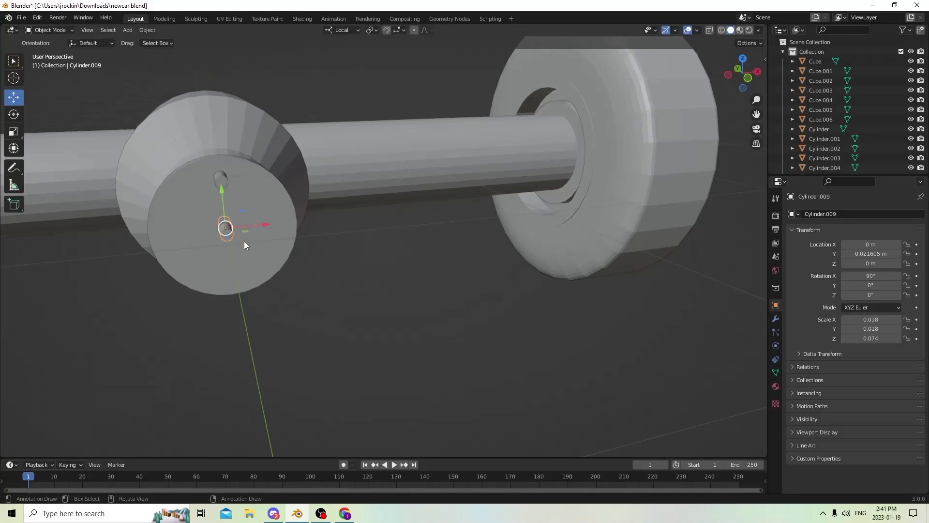
pyautogui.moveTo(220, 174); pyautogui.dragTo(217, 155, button='middle')
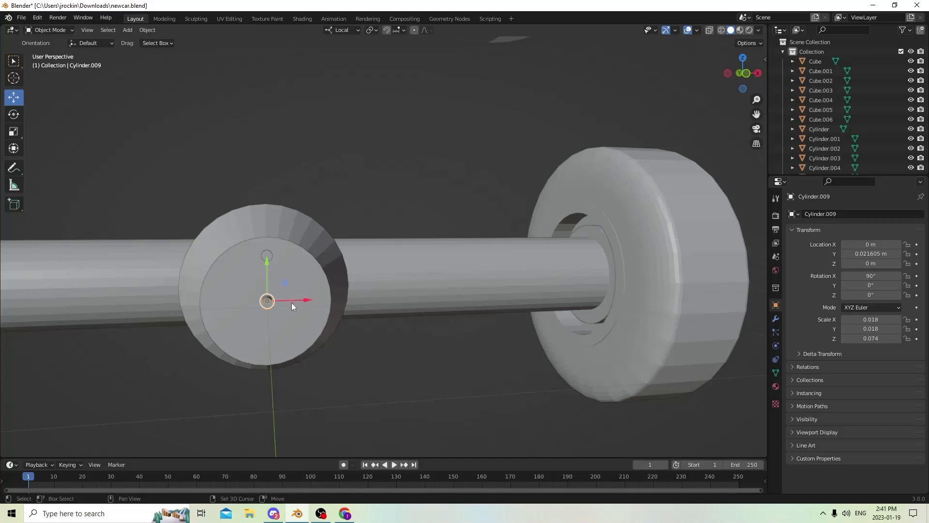
pyautogui.hotkey('shift', 'd')
pyautogui.press('Escape')
pyautogui.moveTo(267, 264); pyautogui.dragTo(342, 319)
# Duplicate the lower-right rod and set the copy's X location to -0.001406 m to place it at the lower left
pyautogui.hotkey('shift', 'd')
pyautogui.press('Escape')
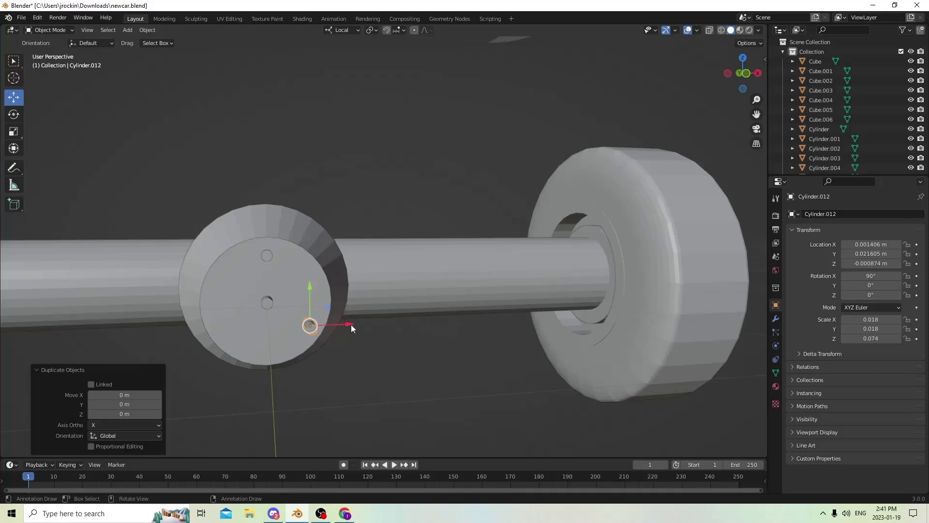
pyautogui.moveTo(351, 324); pyautogui.dragTo(373, 329)
pyautogui.rightClick(373, 329)
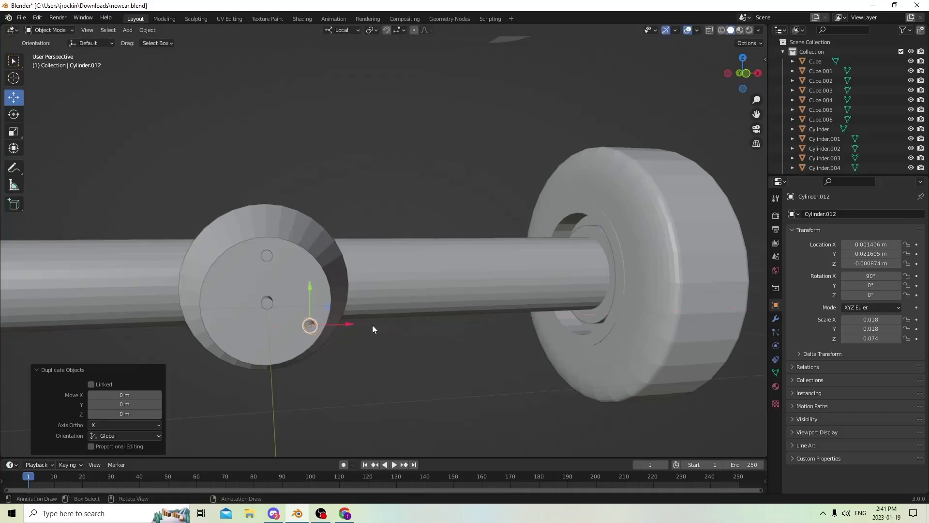
pyautogui.click(861, 244)
pyautogui.click(846, 246)
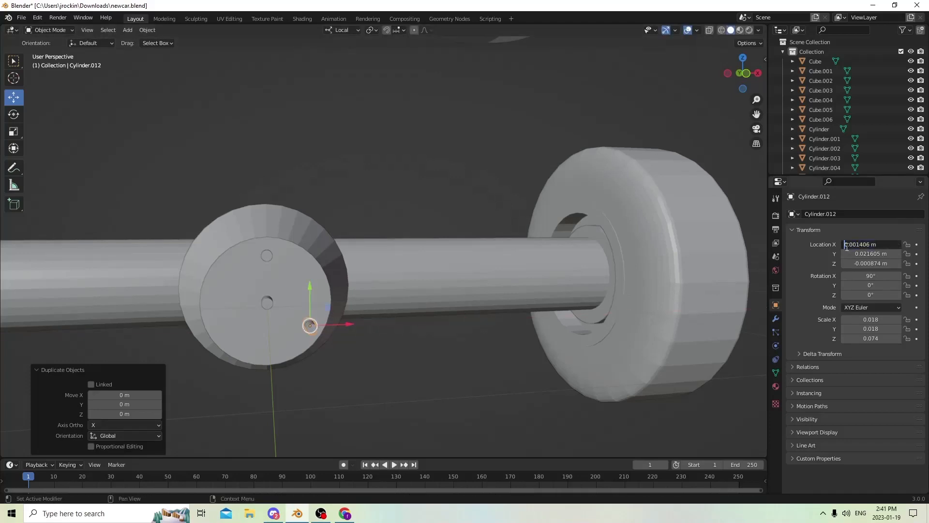
pyautogui.write('-')
pyautogui.press('Return')
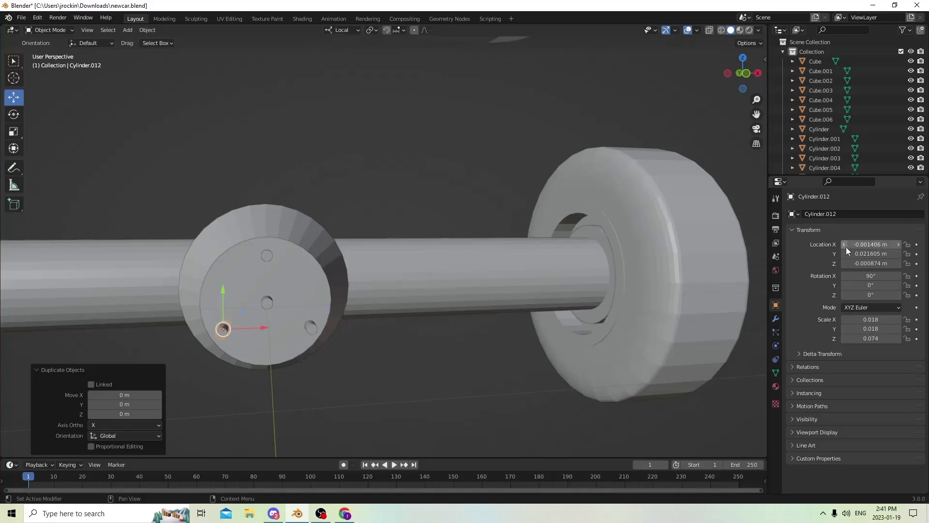
# Select the three outer rods on the disc and duplicate them in place
pyautogui.moveTo(553, 265); pyautogui.dragTo(341, 287, button='middle')
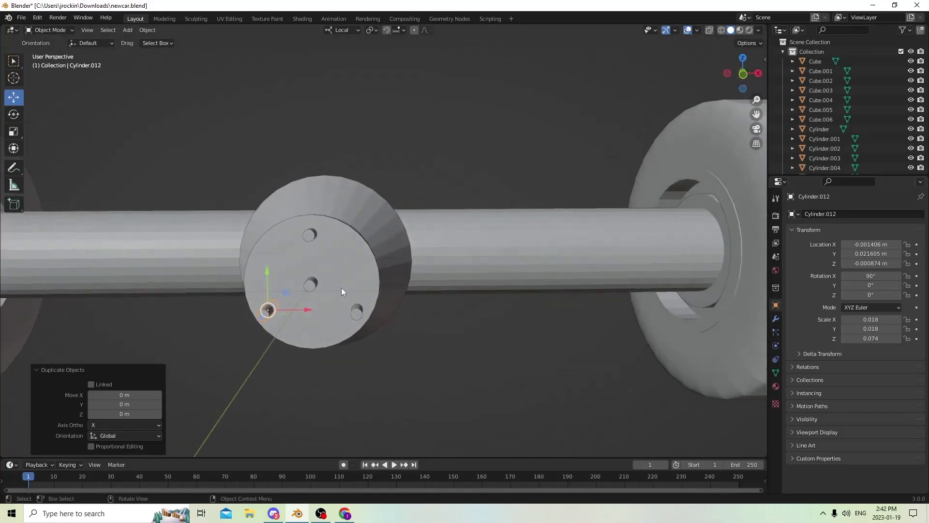
pyautogui.keyDown('shift'); pyautogui.click(356, 310); pyautogui.keyUp('shift')
pyautogui.keyDown('shift'); pyautogui.click(305, 236); pyautogui.keyUp('shift')
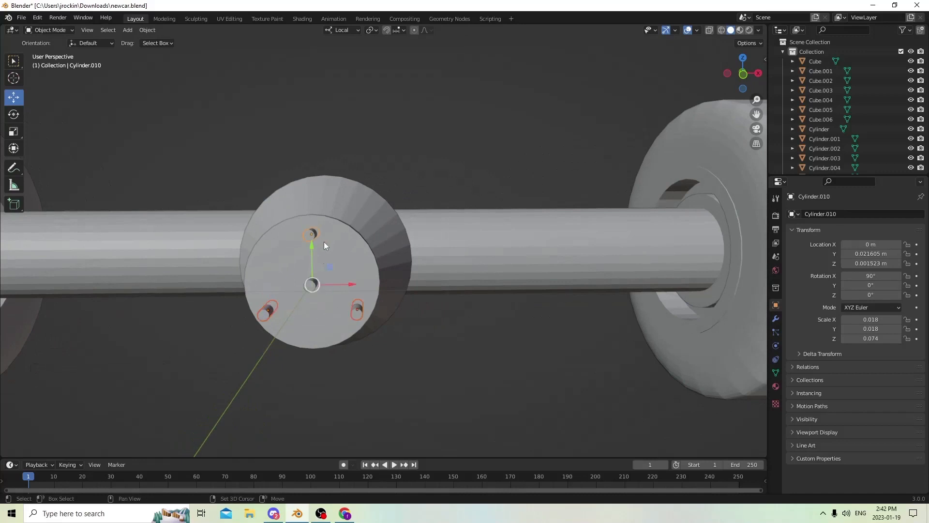
pyautogui.hotkey('shift', 'd')
pyautogui.rightClick(386, 223)
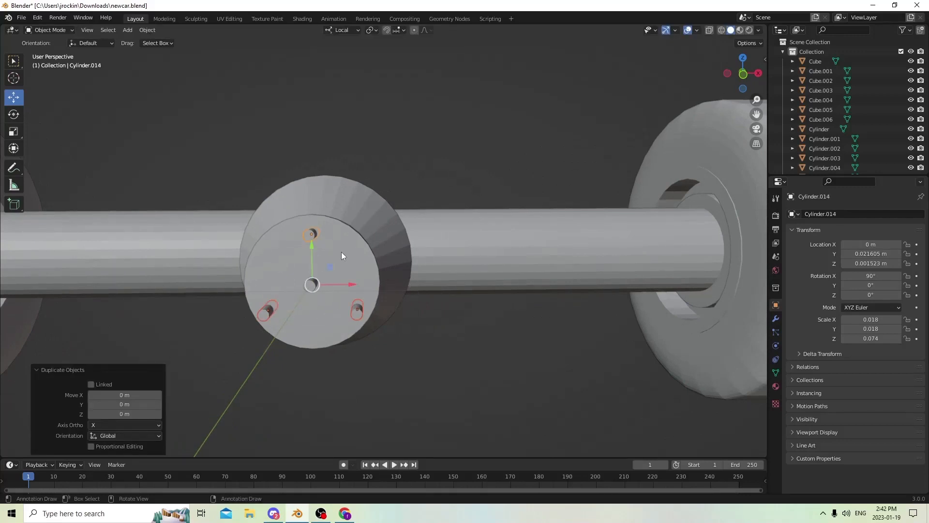
# Subtract the selected outer rod copies from the disc with Bool Tool's Auto Boolean Difference and check the result
pyautogui.click(294, 255)
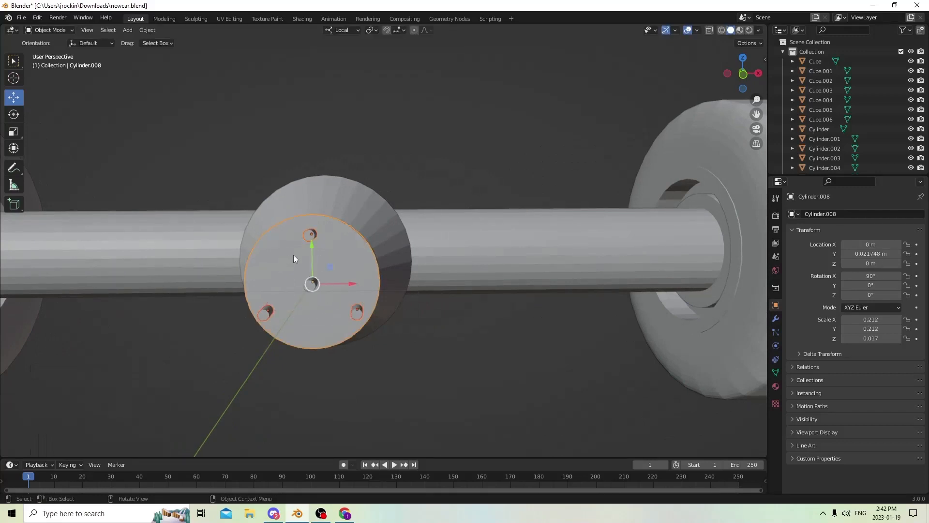
pyautogui.click(158, 32)
pyautogui.moveTo(168, 351)
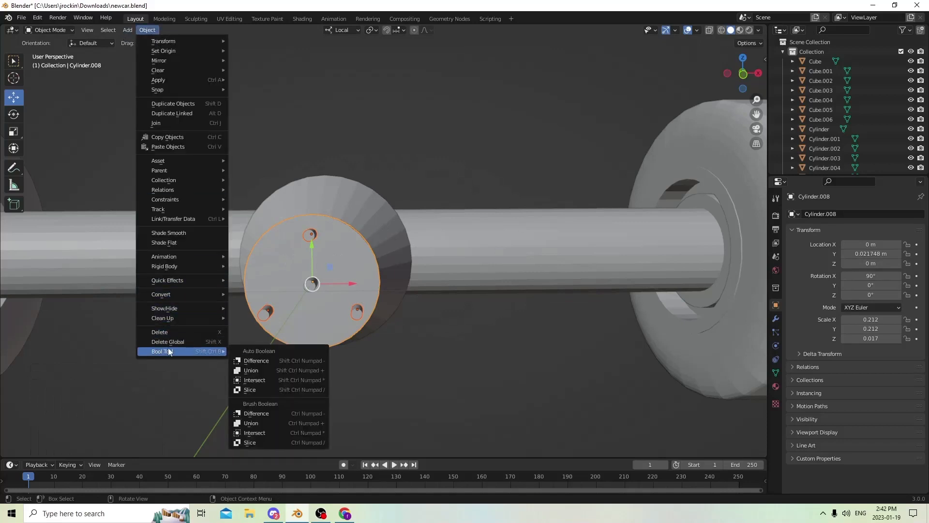
pyautogui.click(251, 360)
pyautogui.moveTo(216, 270); pyautogui.dragTo(300, 334, button='middle')
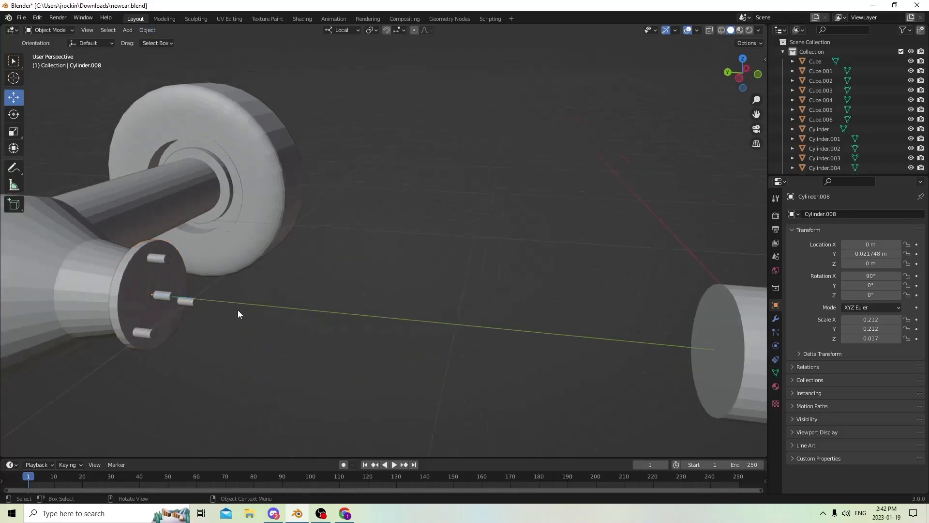
# Move the disc's centre rod about 0.0077 m along its local Z axis, out of the disc towards the large cylinder
pyautogui.click(159, 295)
pyautogui.moveTo(164, 300); pyautogui.dragTo(262, 306)
pyautogui.rightClick(262, 306)
pyautogui.moveTo(244, 297); pyautogui.dragTo(269, 299, button='middle')
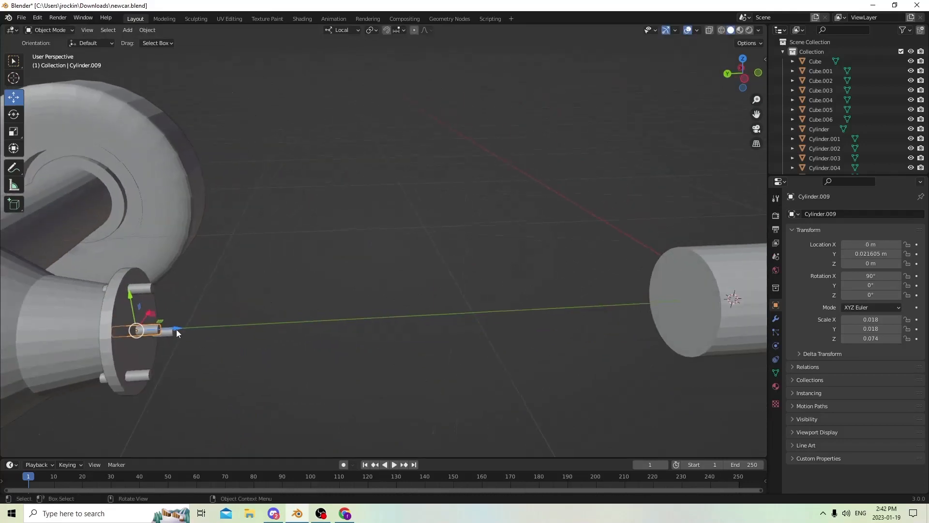
pyautogui.press('s')
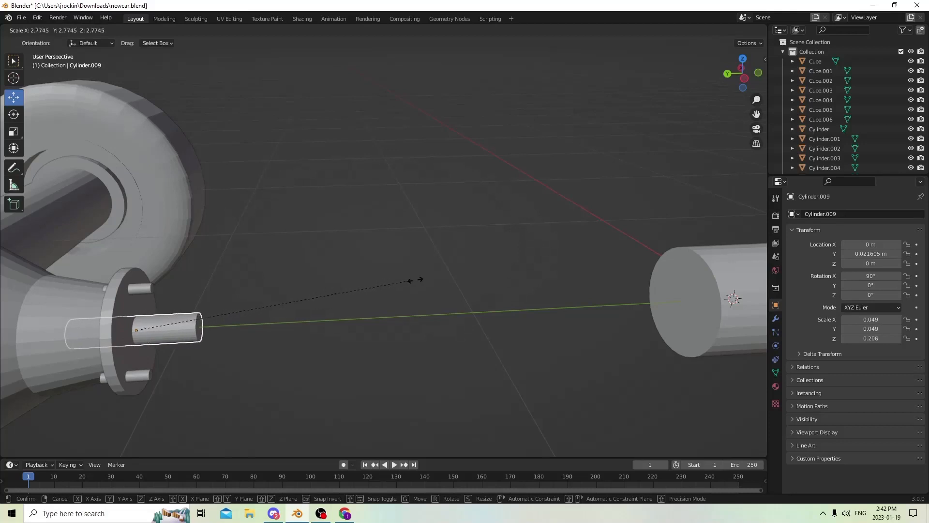
pyautogui.press('Escape')
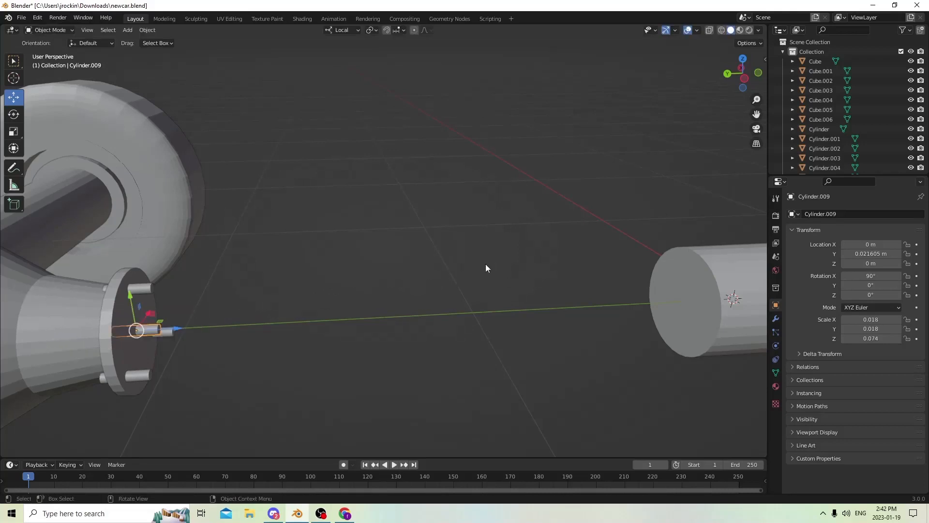
pyautogui.moveTo(225, 260); pyautogui.dragTo(232, 288, button='middle')
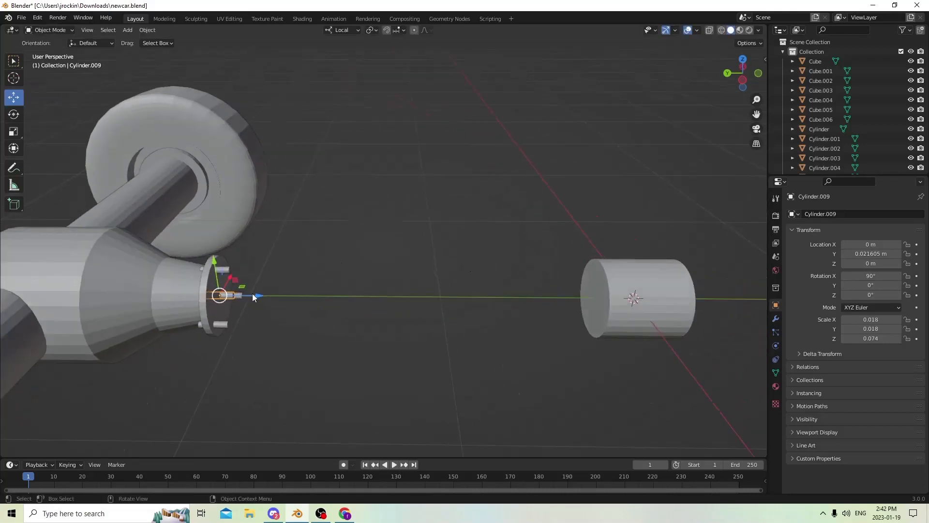
pyautogui.press('g')
pyautogui.press('z')
pyautogui.click(375, 266)
pyautogui.moveTo(375, 265); pyautogui.dragTo(335, 261, button='middle')
pyautogui.moveTo(283, 275); pyautogui.dragTo(241, 294, button='middle')
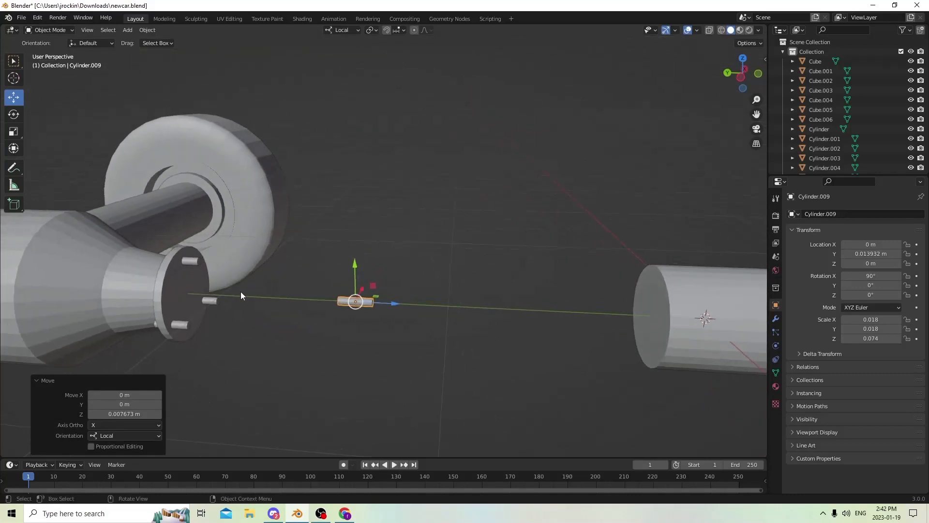
# Select the three outer rods on the disc and make copies of them in place
pyautogui.click(184, 324)
pyautogui.click(205, 300)
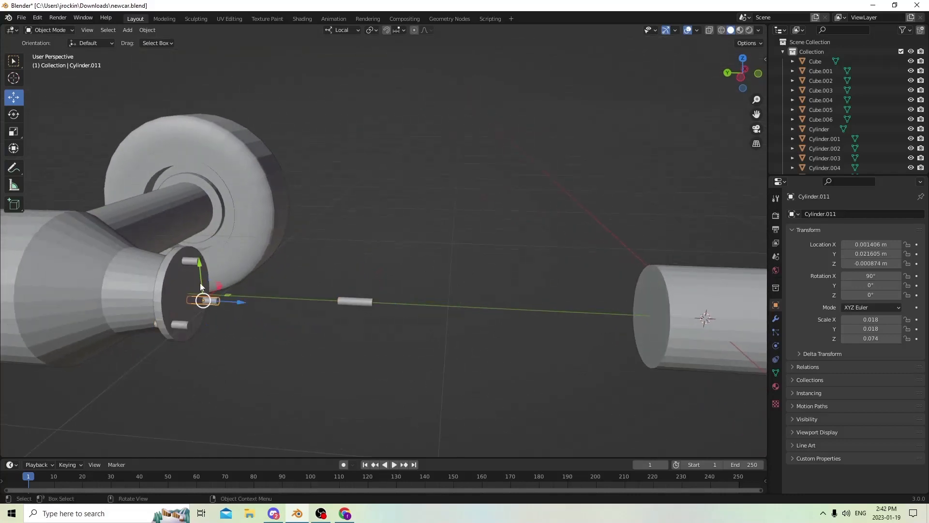
pyautogui.click(192, 262)
pyautogui.moveTo(192, 260); pyautogui.dragTo(208, 281, button='middle')
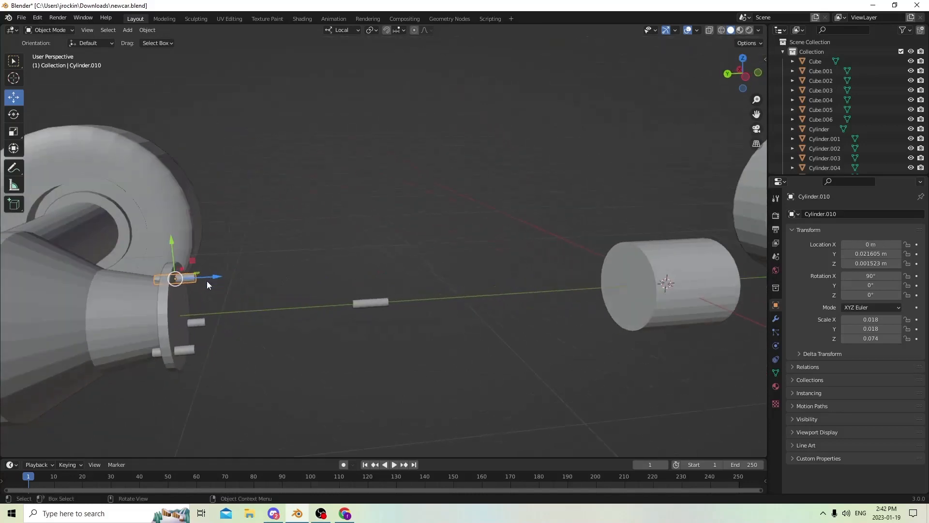
pyautogui.click(200, 321)
pyautogui.keyDown('shift'); pyautogui.click(187, 340); pyautogui.keyUp('shift')
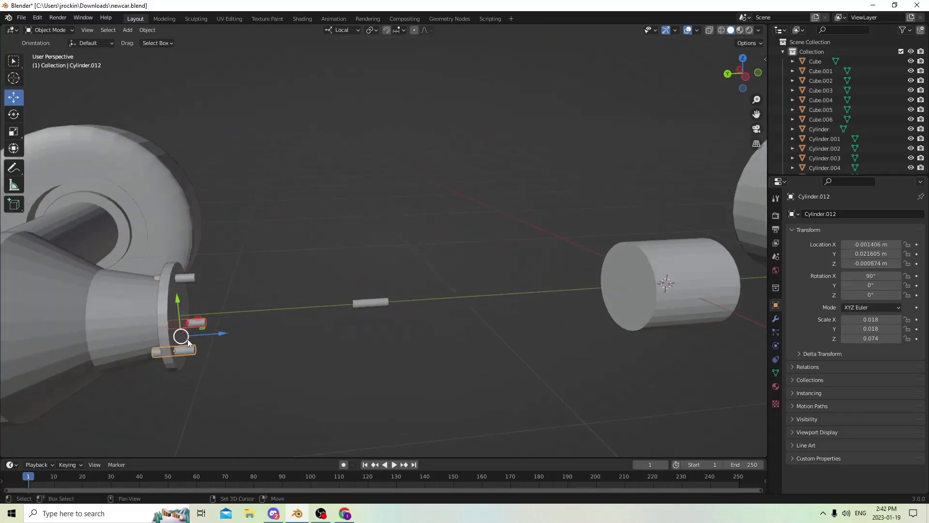
pyautogui.keyDown('shift'); pyautogui.click(187, 282); pyautogui.keyUp('shift')
pyautogui.moveTo(197, 310); pyautogui.dragTo(173, 304, button='middle')
pyautogui.moveTo(216, 293); pyautogui.dragTo(258, 296)
pyautogui.moveTo(258, 295); pyautogui.dragTo(286, 304, button='middle')
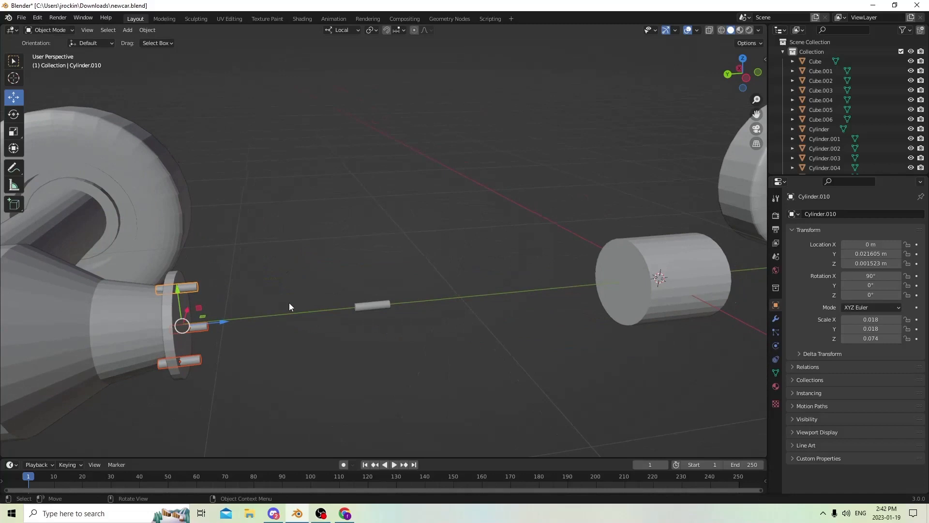
pyautogui.moveTo(281, 303); pyautogui.dragTo(205, 306, button='middle')
pyautogui.hotkey('shift', 'd')
pyautogui.press('Escape')
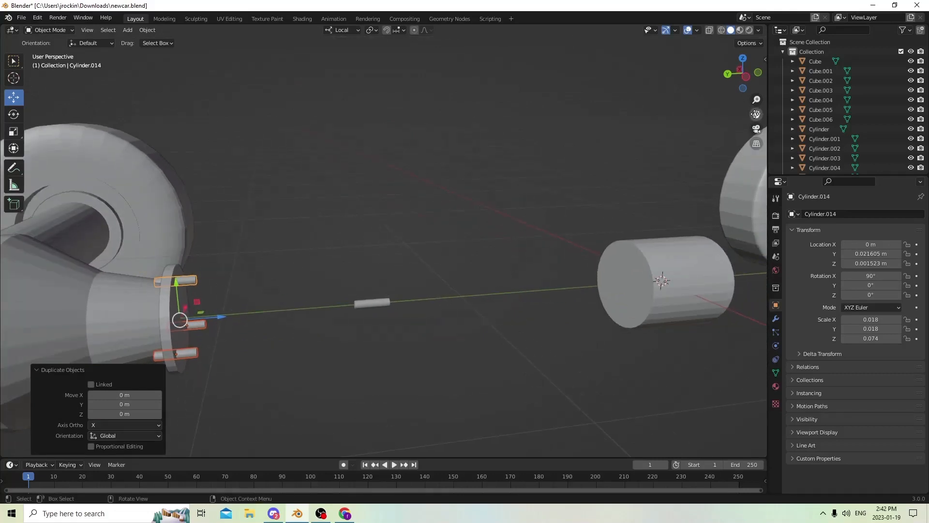
# Try to scale the copied outer rods, and undo their duplication
pyautogui.moveTo(756, 114); pyautogui.dragTo(595, 179)
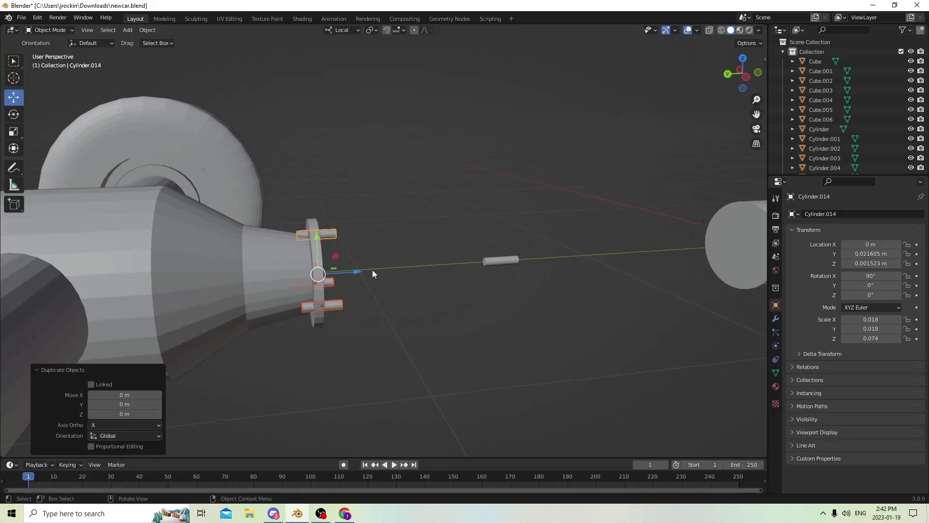
pyautogui.click(14, 132)
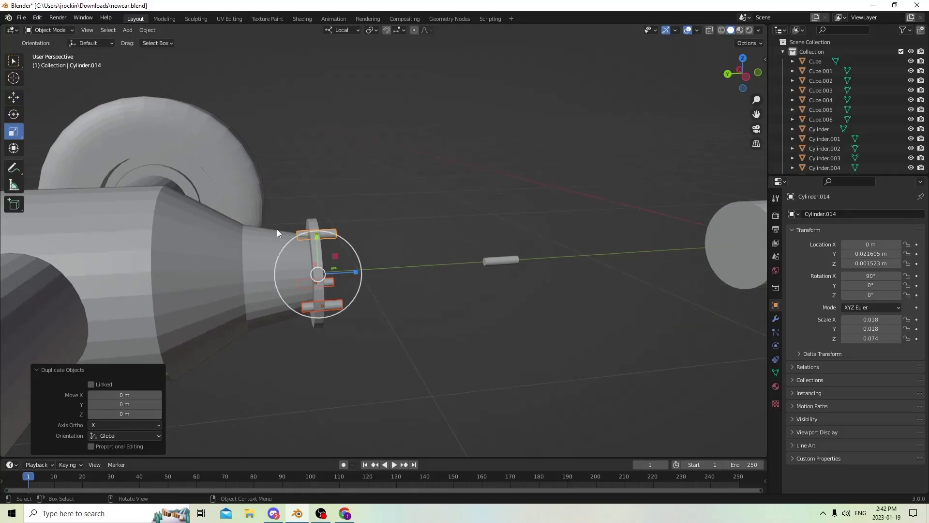
pyautogui.press('s')
pyautogui.rightClick(394, 256)
pyautogui.moveTo(351, 257); pyautogui.dragTo(146, 171, button='middle')
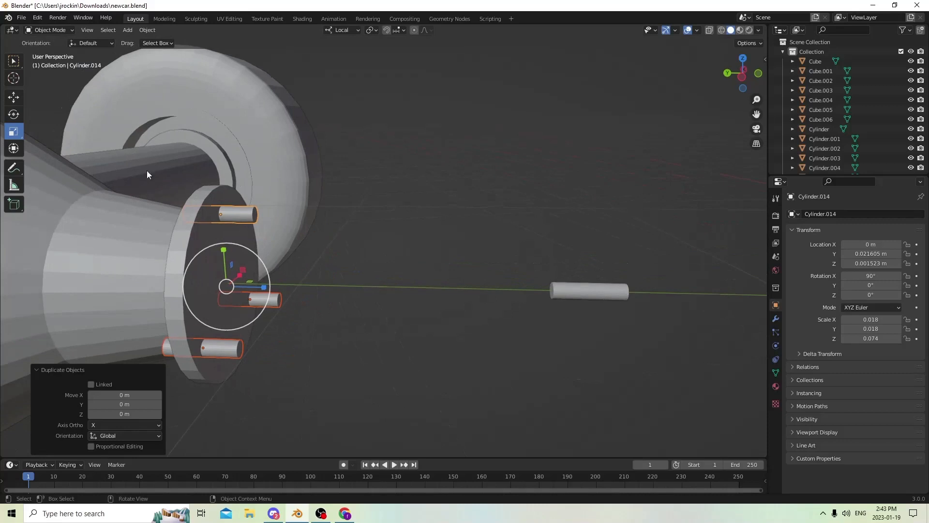
pyautogui.click(40, 18)
pyautogui.click(47, 29)
# Scale the three selected outer rods along their local Z axis by -0.247
pyautogui.moveTo(146, 104); pyautogui.dragTo(251, 152, button='middle')
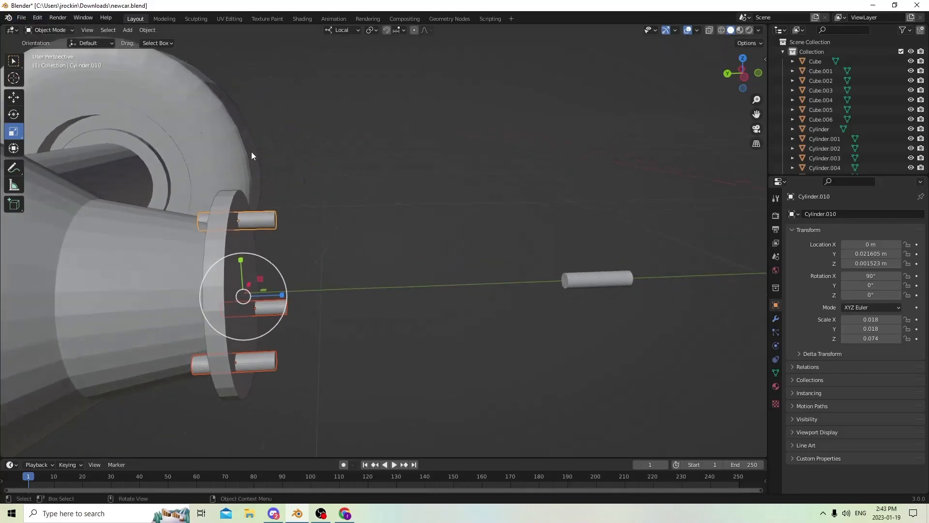
pyautogui.moveTo(282, 298); pyautogui.dragTo(242, 304)
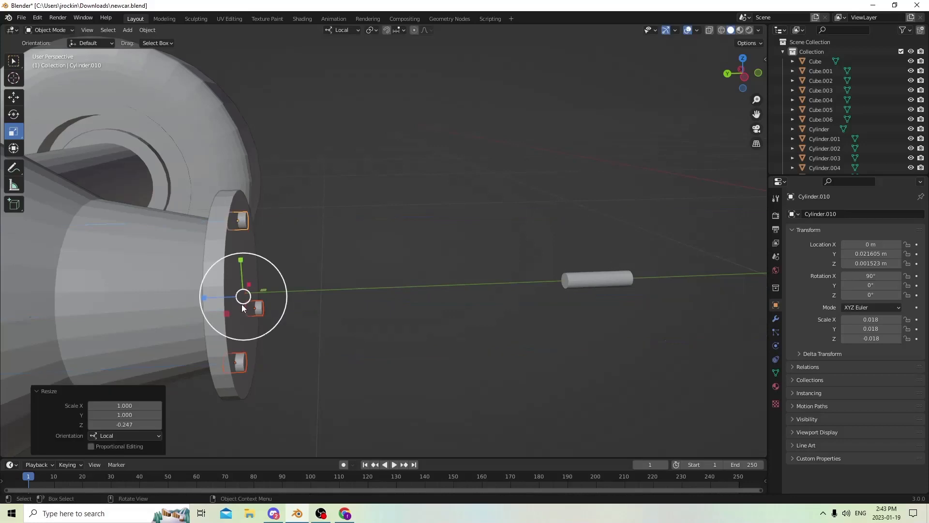
pyautogui.moveTo(242, 304); pyautogui.dragTo(60, 203, button='middle')
pyautogui.click(15, 99)
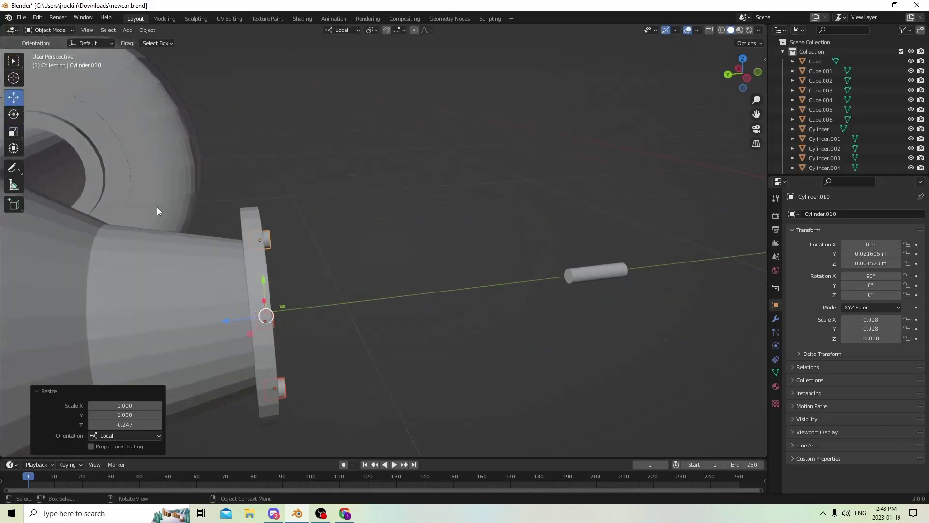
pyautogui.moveTo(158, 207); pyautogui.dragTo(199, 260, button='middle')
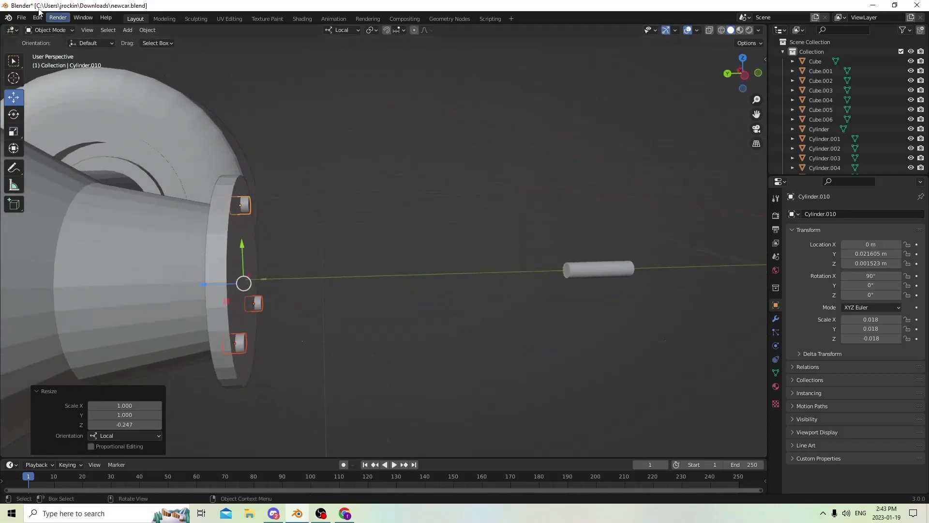
# Undo the scaling of the outer rods and step back through the preceding selection changes
pyautogui.click(38, 18)
pyautogui.click(51, 28)
pyautogui.click(42, 18)
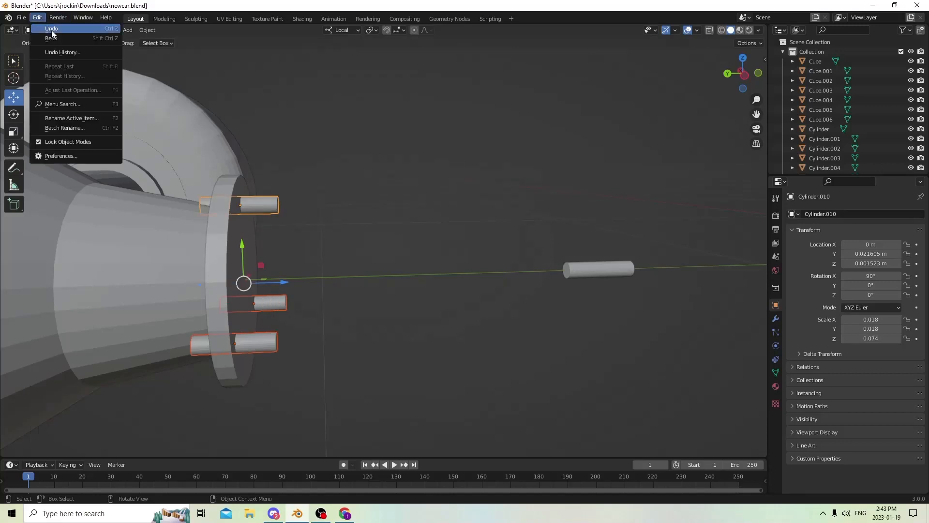
pyautogui.click(50, 29)
pyautogui.click(41, 18)
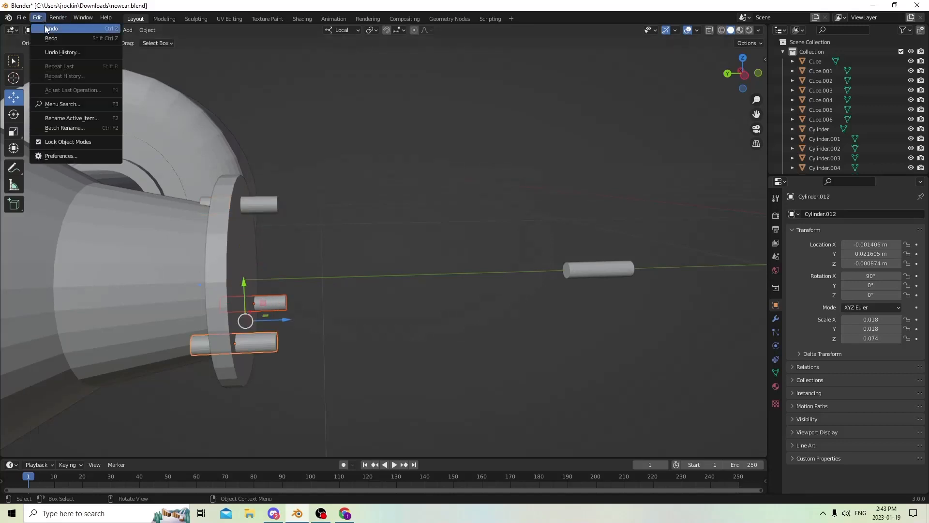
pyautogui.click(48, 29)
pyautogui.click(39, 19)
pyautogui.click(49, 29)
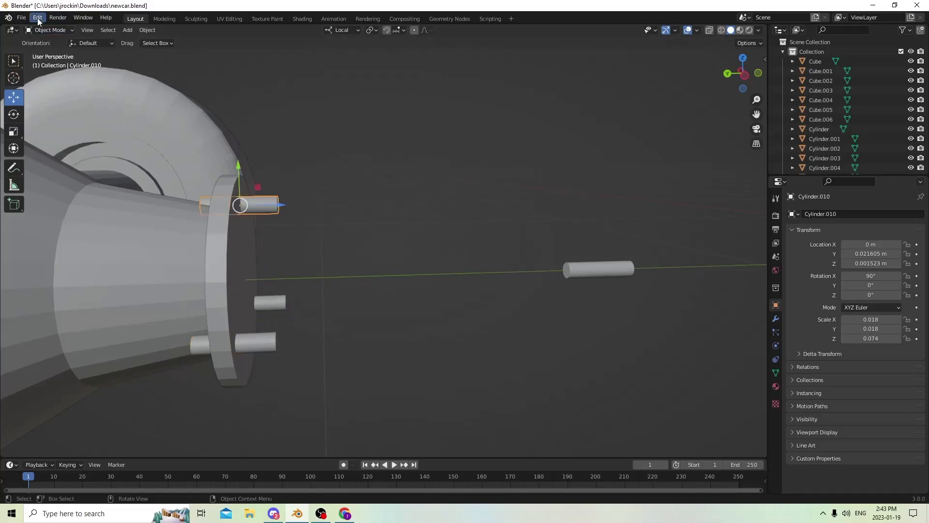
pyautogui.click(38, 20)
pyautogui.click(49, 29)
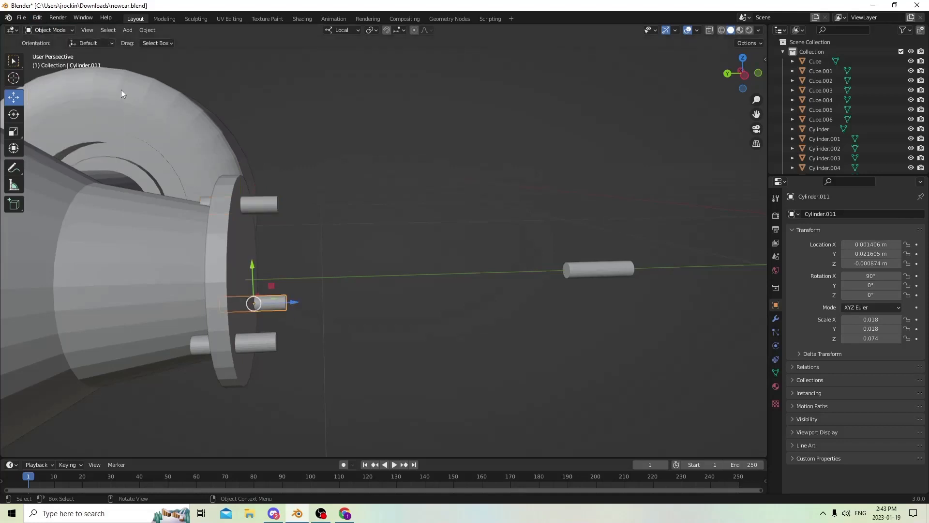
# Add the other two outer rods to the selection and duplicate all three in place
pyautogui.moveTo(192, 191); pyautogui.dragTo(192, 197, button='middle')
pyautogui.keyDown('shift'); pyautogui.click(292, 336); pyautogui.keyUp('shift')
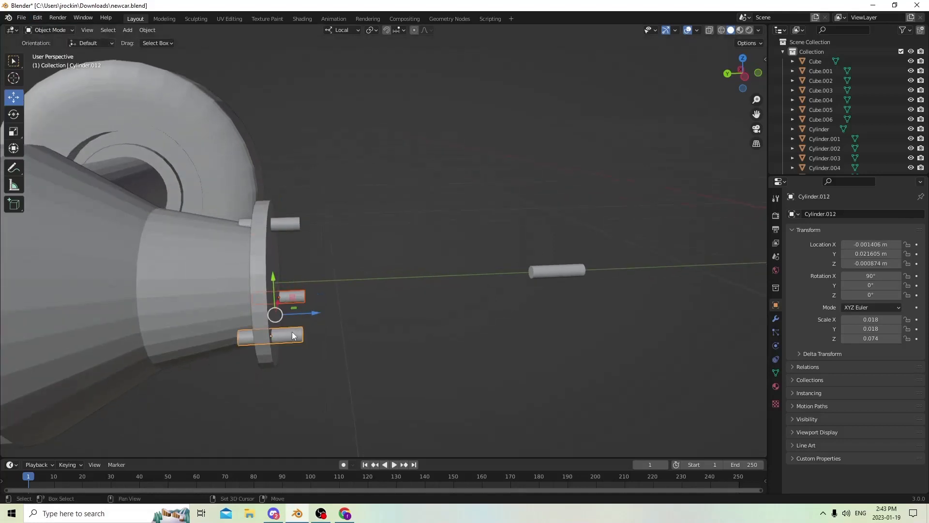
pyautogui.keyDown('shift'); pyautogui.click(283, 224); pyautogui.keyUp('shift')
pyautogui.hotkey('shift', 'd')
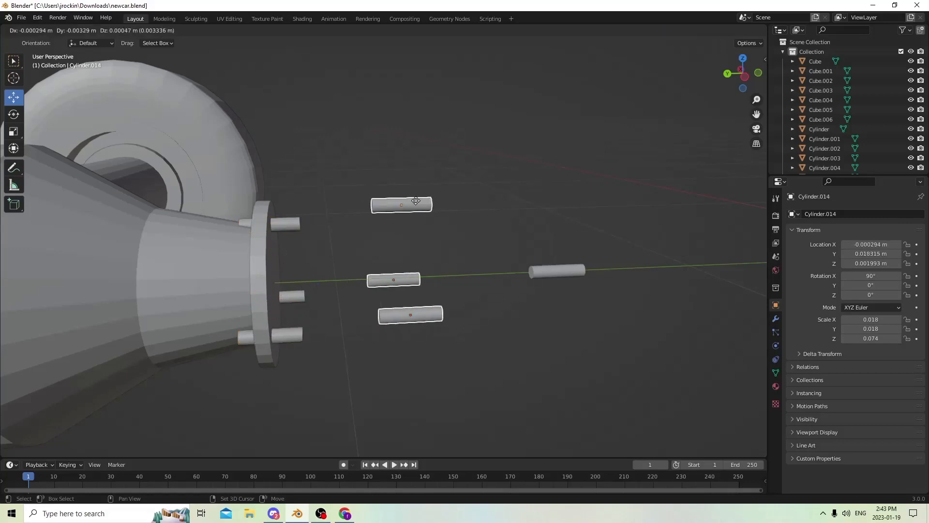
pyautogui.rightClick(342, 200)
# Move the three rod copies -0.000944 m along their local Z axis, to the housing side of the disc
pyautogui.moveTo(342, 199); pyautogui.dragTo(309, 291, button='middle')
pyautogui.press('g')
pyautogui.press('z')
pyautogui.press('z')
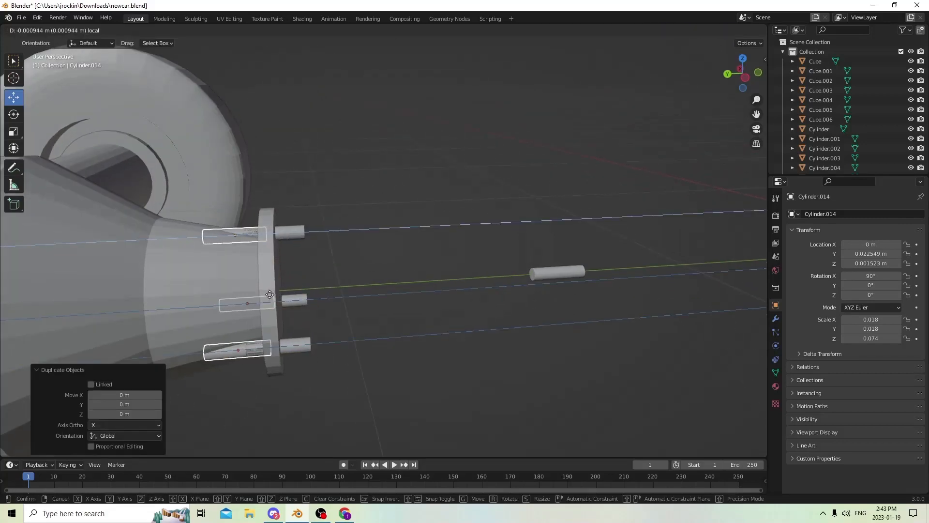
pyautogui.click(158, 248)
# Shorten the three rod copies behind the disc to 0.232 of their length along local Z
pyautogui.click(13, 131)
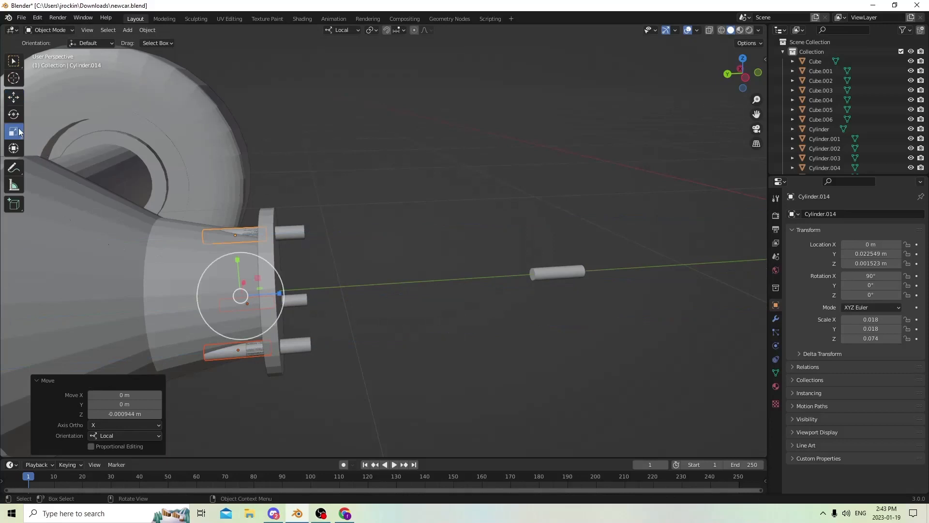
pyautogui.moveTo(280, 297); pyautogui.dragTo(243, 303)
pyautogui.scroll(2, 256, 271)
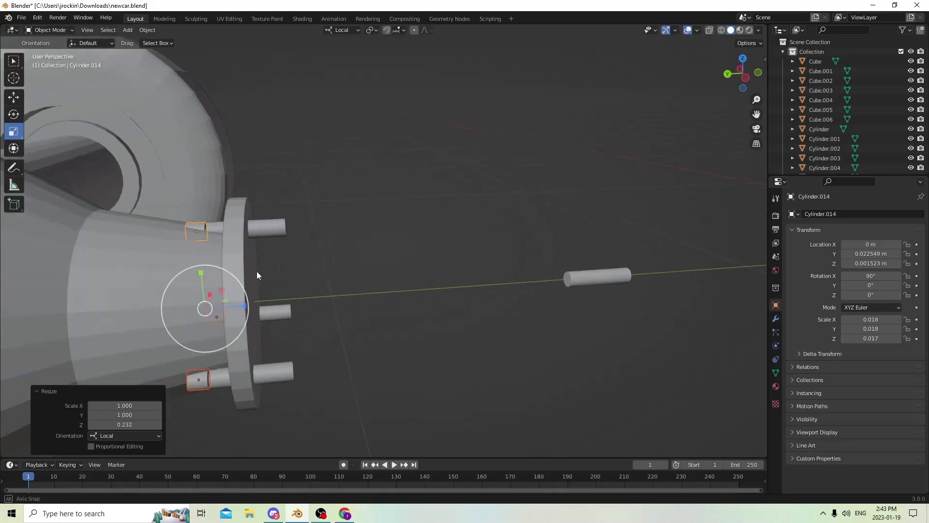
pyautogui.moveTo(308, 267); pyautogui.dragTo(325, 265, button='middle')
# Select the shortened lower copy at X -0.001406 m and scale it uniformly by 1.6 to form a bolt head
pyautogui.click(225, 409)
pyautogui.moveTo(226, 408); pyautogui.dragTo(267, 405, button='middle')
pyautogui.press('s')
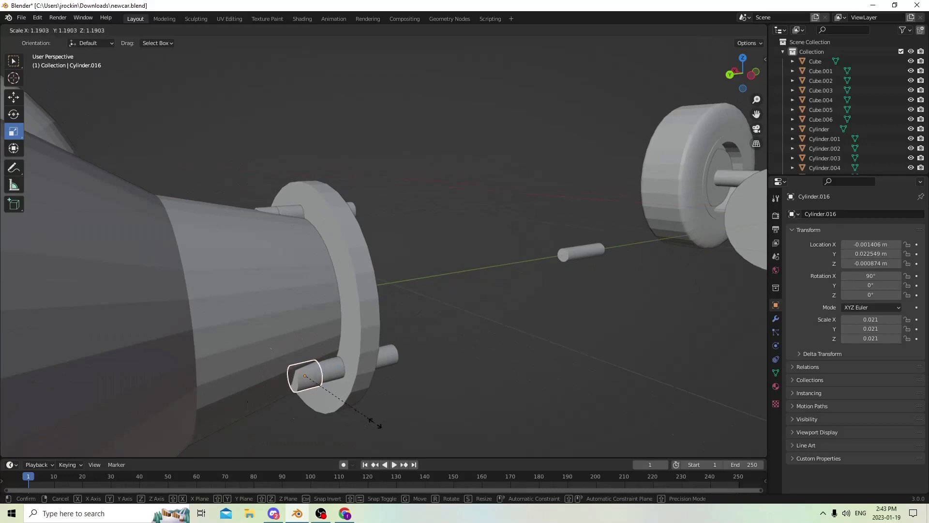
pyautogui.click(403, 431)
pyautogui.moveTo(316, 355); pyautogui.dragTo(292, 350, button='middle')
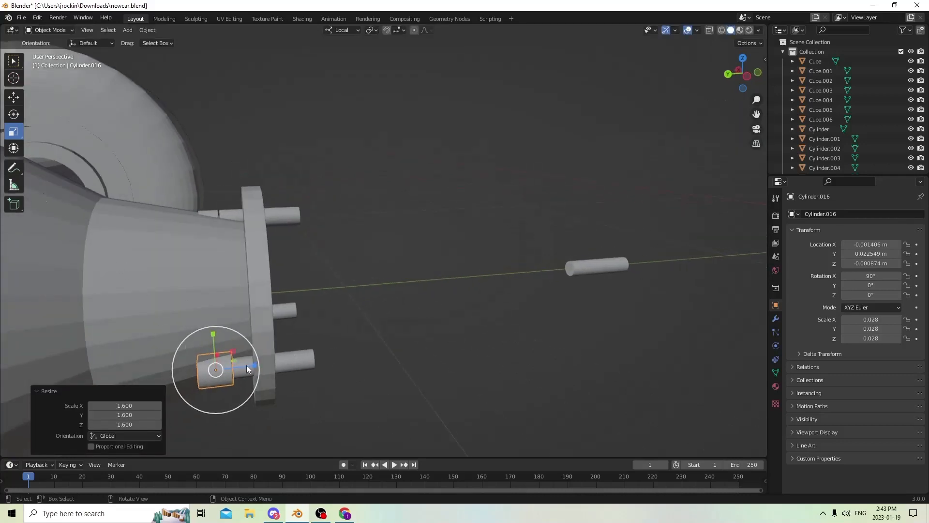
# Flatten the lower bolt head to 0.439 along local Z and move it 0.000167 m along that axis towards the disc
pyautogui.press('s')
pyautogui.press('z')
pyautogui.press('z')
pyautogui.click(227, 369)
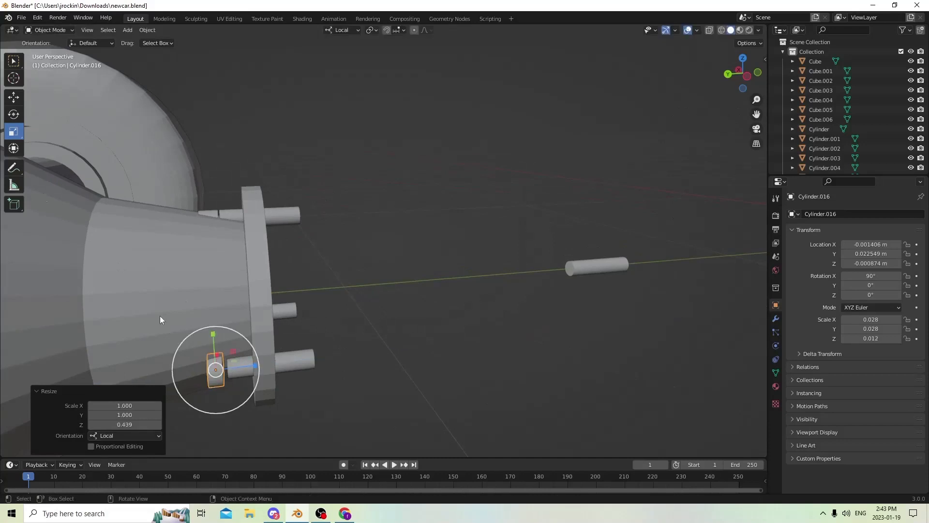
pyautogui.click(13, 99)
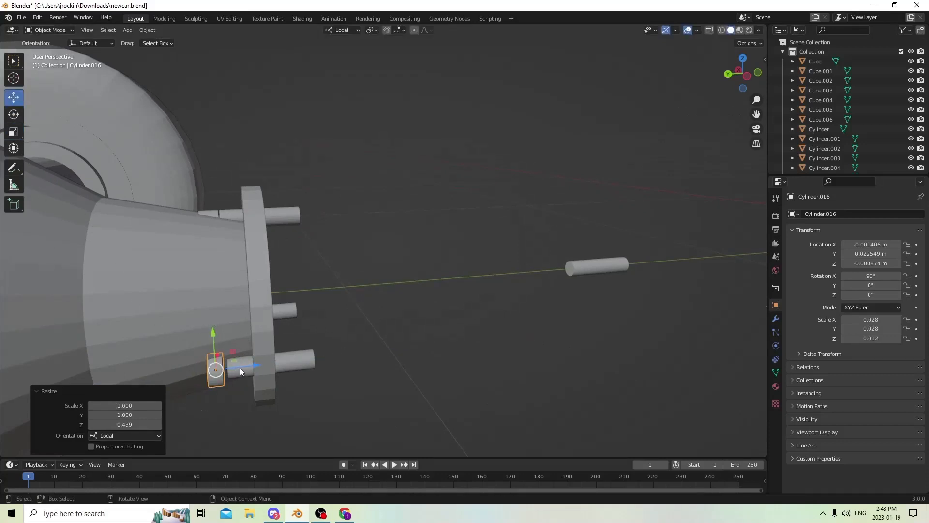
pyautogui.moveTo(241, 371); pyautogui.dragTo(265, 368)
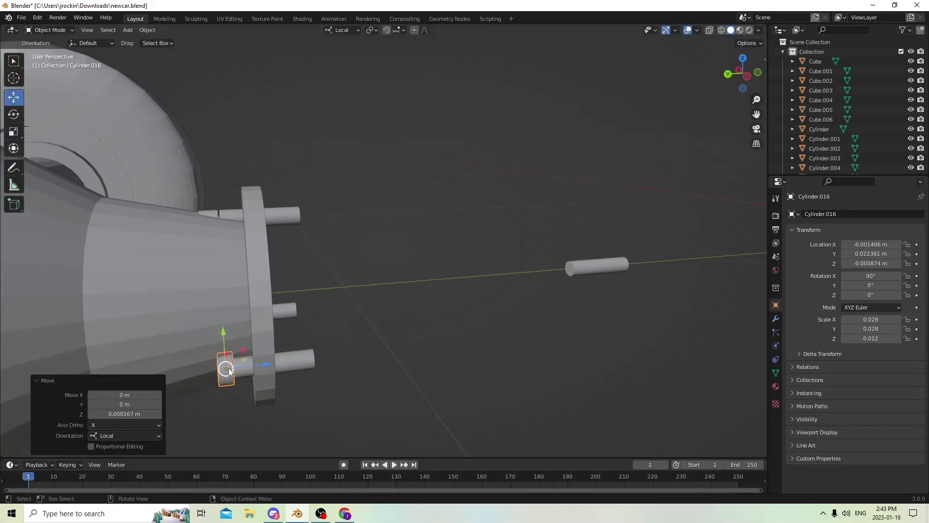
# Scale the shortened copy on the upper rod uniformly by 1.339 and flatten it to 0.454 along local Z
pyautogui.moveTo(228, 371); pyautogui.dragTo(223, 380, button='middle')
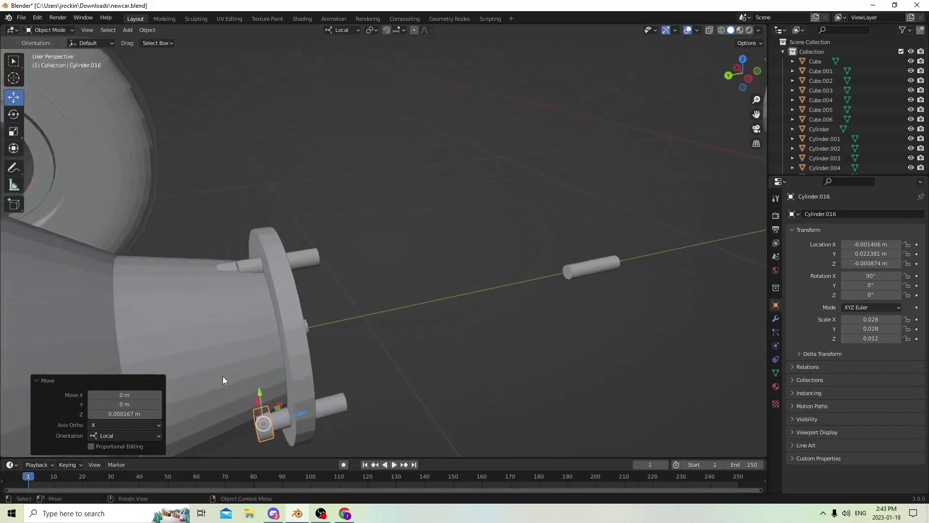
pyautogui.click(228, 274)
pyautogui.moveTo(228, 274); pyautogui.dragTo(311, 348, button='middle')
pyautogui.press('s')
pyautogui.click(335, 359)
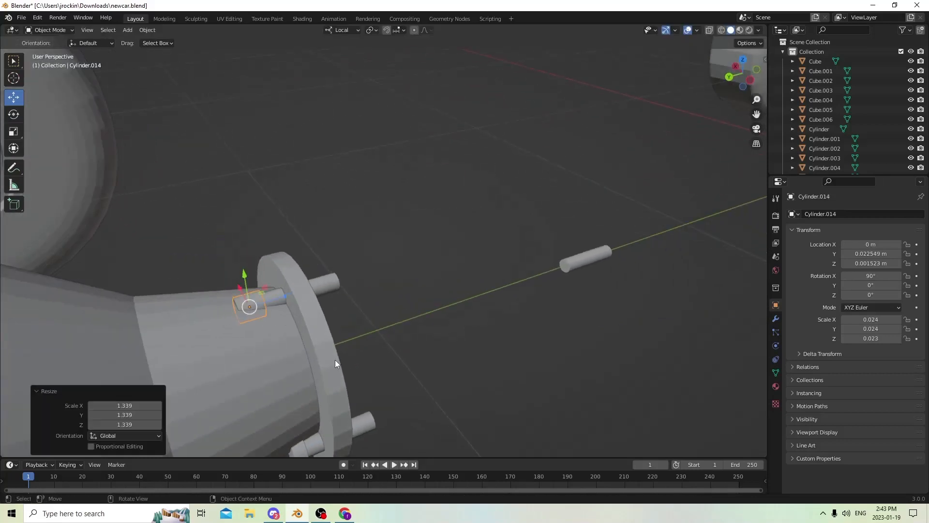
pyautogui.click(14, 130)
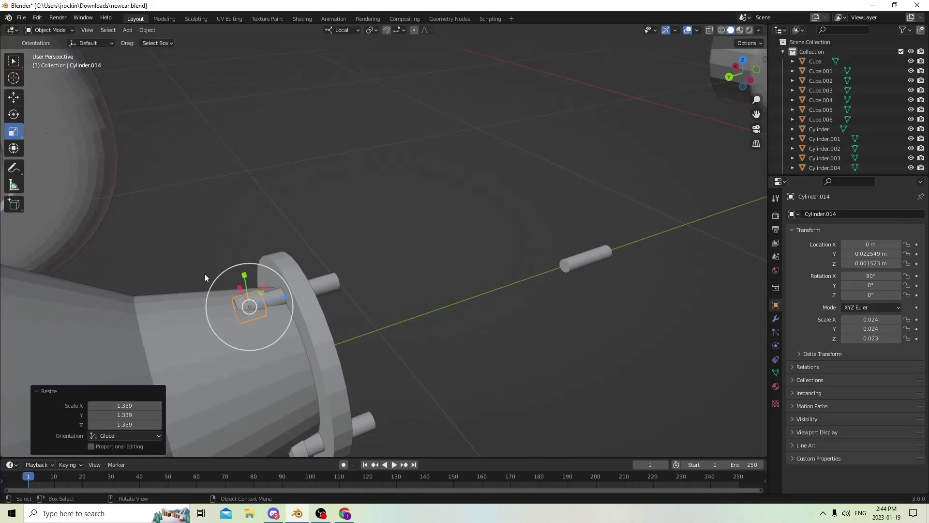
pyautogui.moveTo(285, 299); pyautogui.dragTo(265, 302)
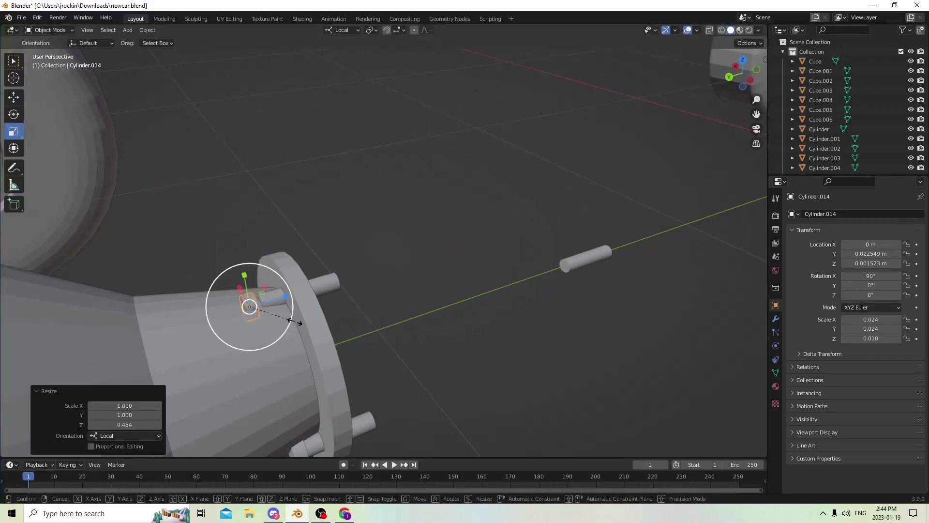
# Scale the upper bolt head uniformly by 1.177 and move it 0.000136 m along local Z towards the disc
pyautogui.press('s')
pyautogui.click(259, 303)
pyautogui.moveTo(259, 303); pyautogui.dragTo(90, 165, button='middle')
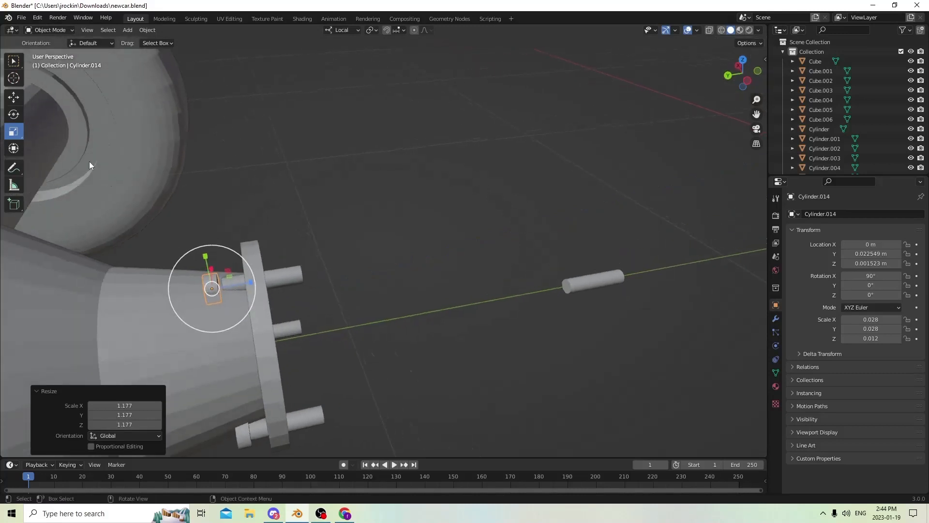
pyautogui.click(14, 97)
pyautogui.moveTo(239, 287); pyautogui.dragTo(240, 285)
pyautogui.moveTo(239, 286); pyautogui.dragTo(339, 242, button='middle')
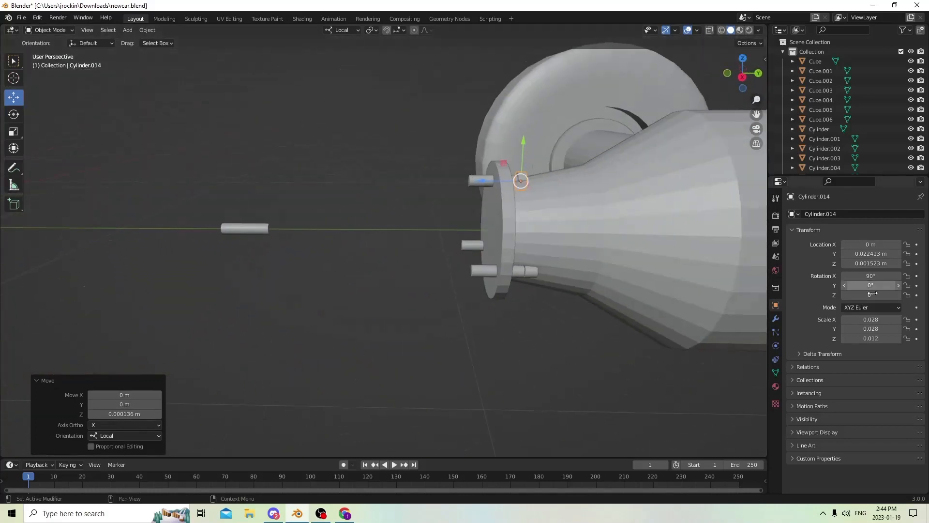
# Enlarge the shortened lower rod copy at X 0.001406 m uniformly by 1.479 and again by 1.281
pyautogui.moveTo(677, 203); pyautogui.dragTo(677, 321, button='middle')
pyautogui.click(621, 298)
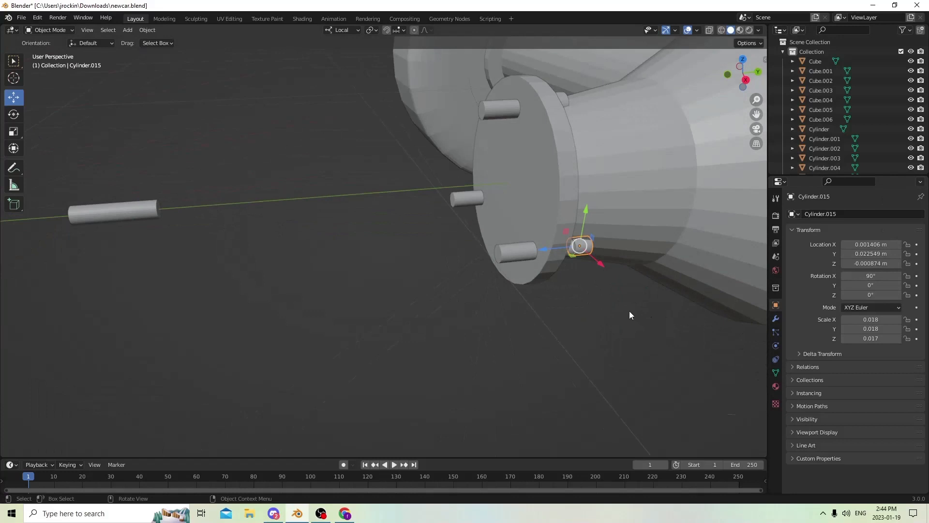
pyautogui.press('s')
pyautogui.click(620, 290)
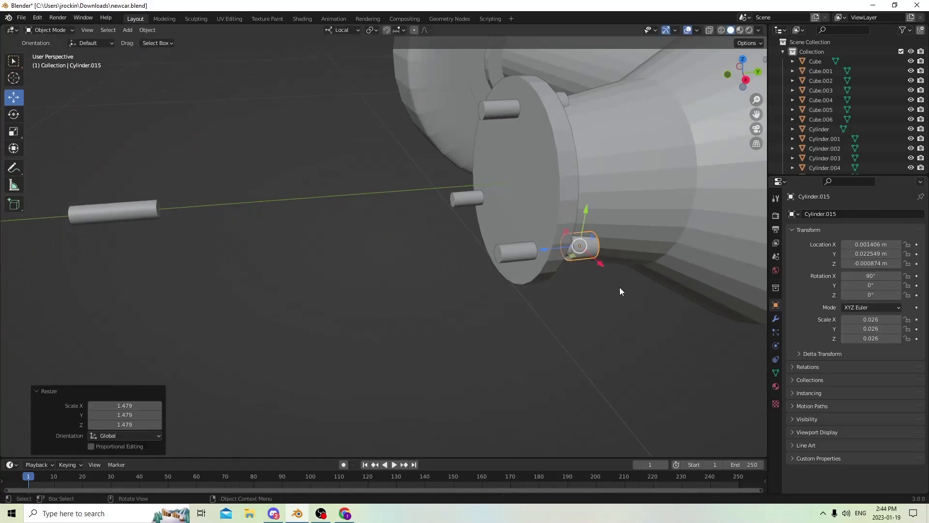
pyautogui.moveTo(621, 292); pyautogui.dragTo(600, 285, button='middle')
pyautogui.moveTo(521, 266); pyautogui.dragTo(525, 269, button='middle')
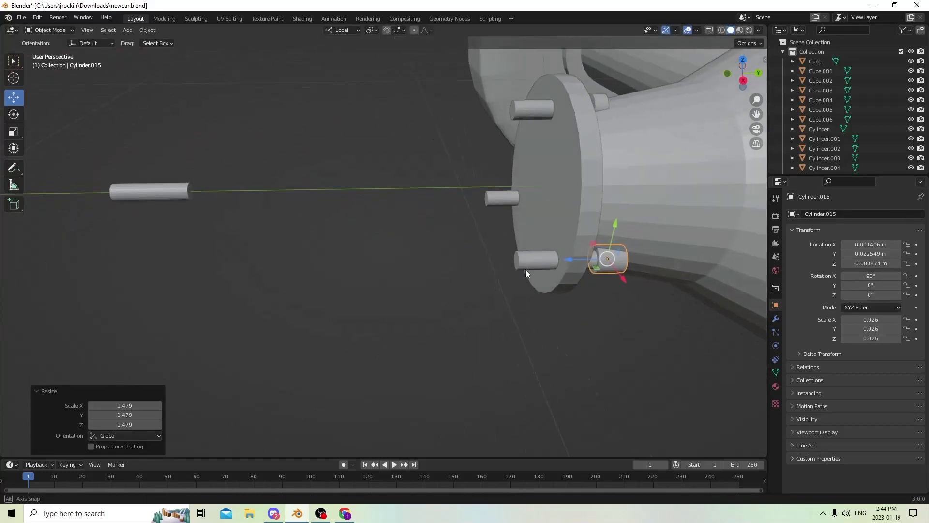
pyautogui.press('s')
pyautogui.click(570, 297)
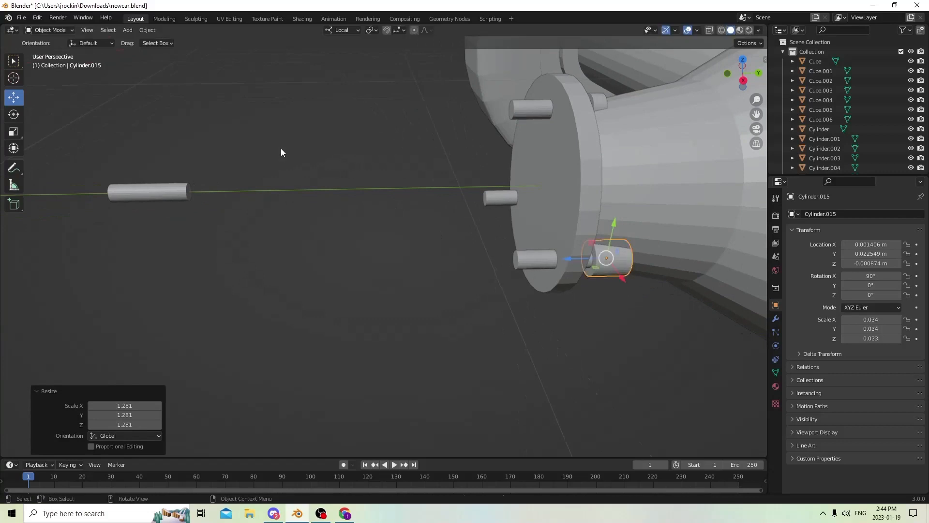
# Flatten the enlarged lower copy at X 0.001406 m along local Z to a Z scale of 0.013
pyautogui.click(13, 132)
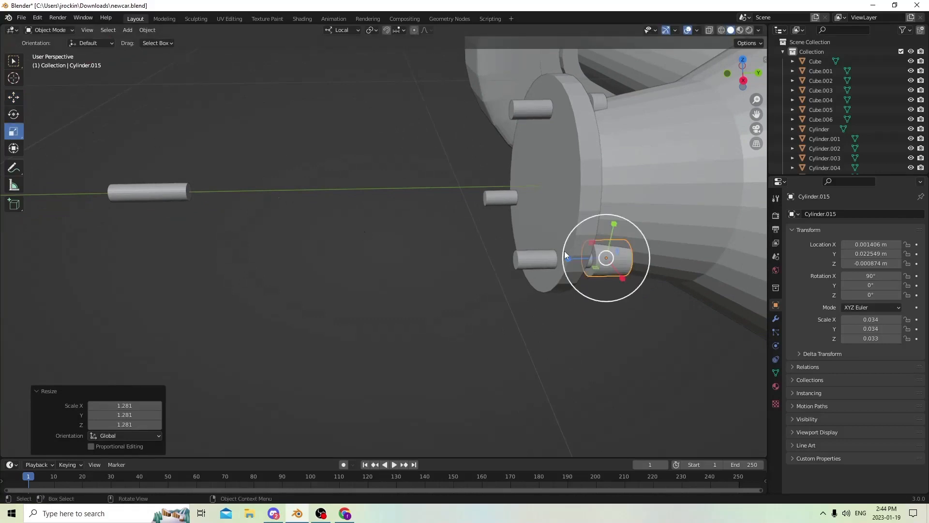
pyautogui.moveTo(565, 257); pyautogui.dragTo(588, 257)
pyautogui.click(587, 257)
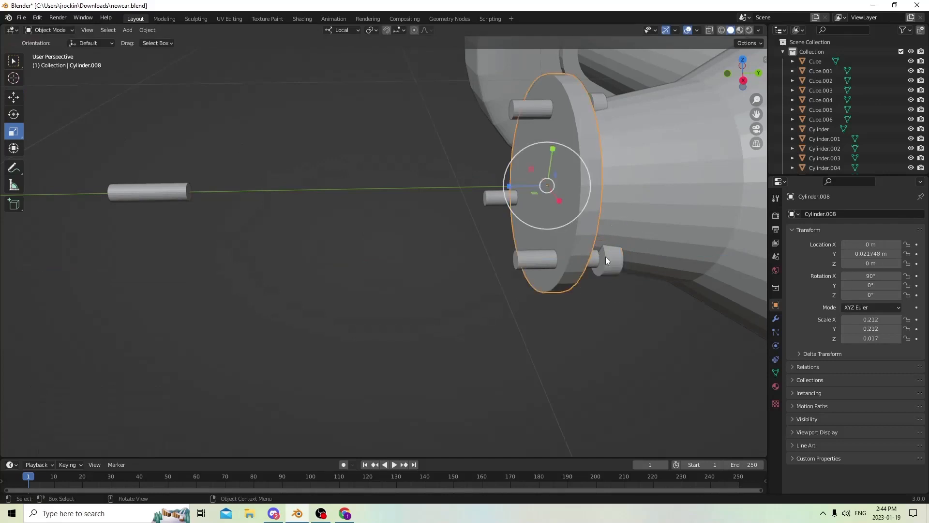
pyautogui.click(605, 257)
pyautogui.moveTo(573, 257); pyautogui.dragTo(580, 258)
pyautogui.moveTo(581, 258); pyautogui.dragTo(543, 237, button='middle')
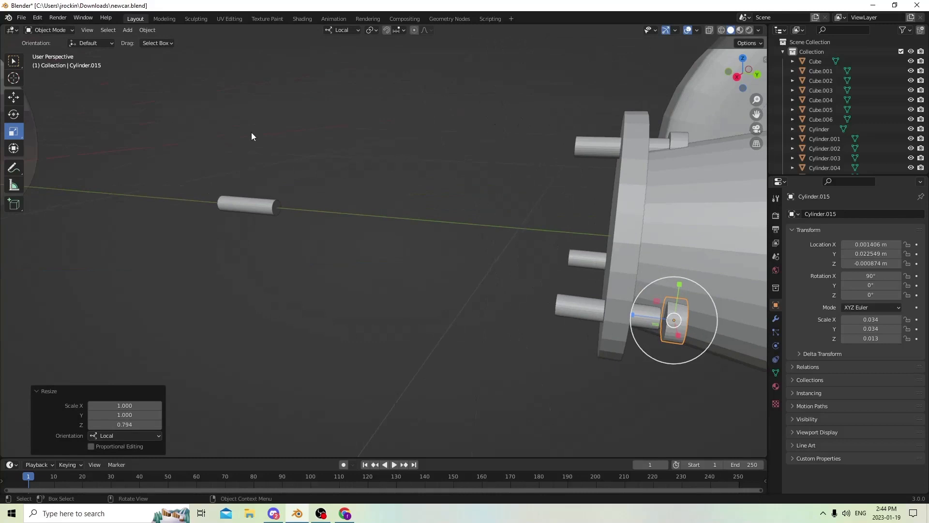
# Move the flattened lower bolt head 0.000115 m along local Z towards the disc and scale it uniformly by 0.834
pyautogui.click(14, 97)
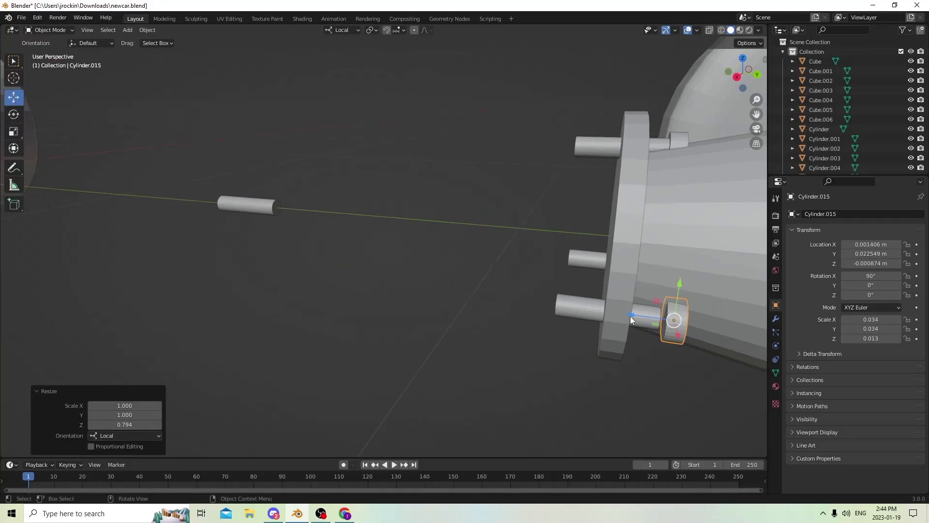
pyautogui.moveTo(630, 316); pyautogui.dragTo(624, 311)
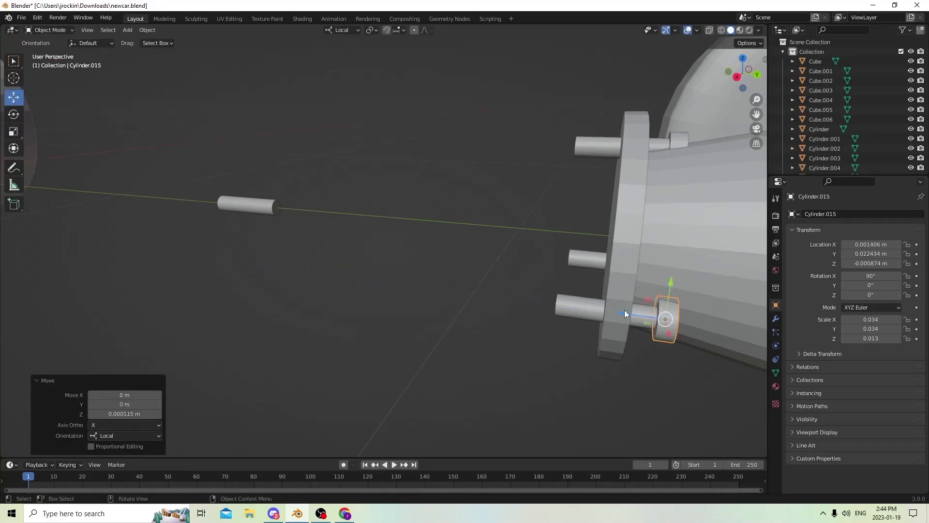
pyautogui.press('s')
pyautogui.click(724, 350)
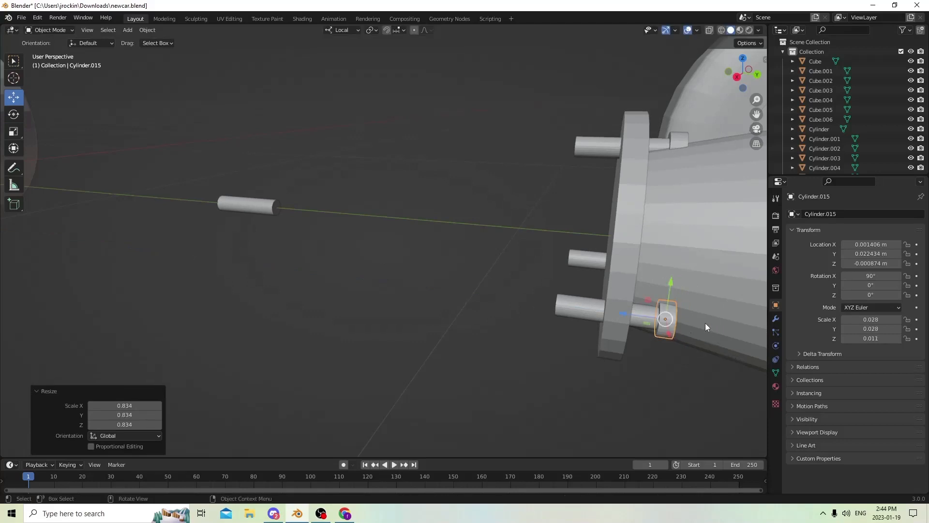
pyautogui.moveTo(705, 323); pyautogui.dragTo(680, 315, button='middle')
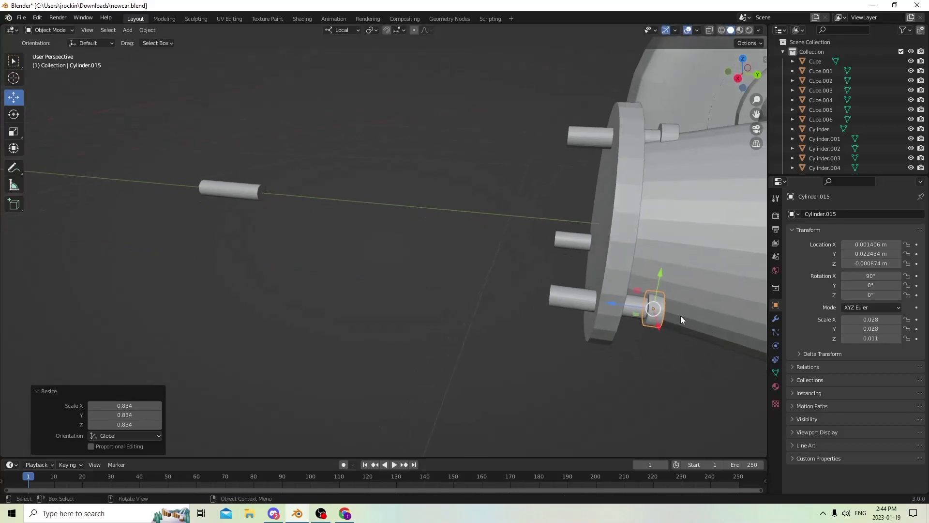
# Try joining the lower bolt head at X 0.001406 m to its rod
pyautogui.click(638, 304)
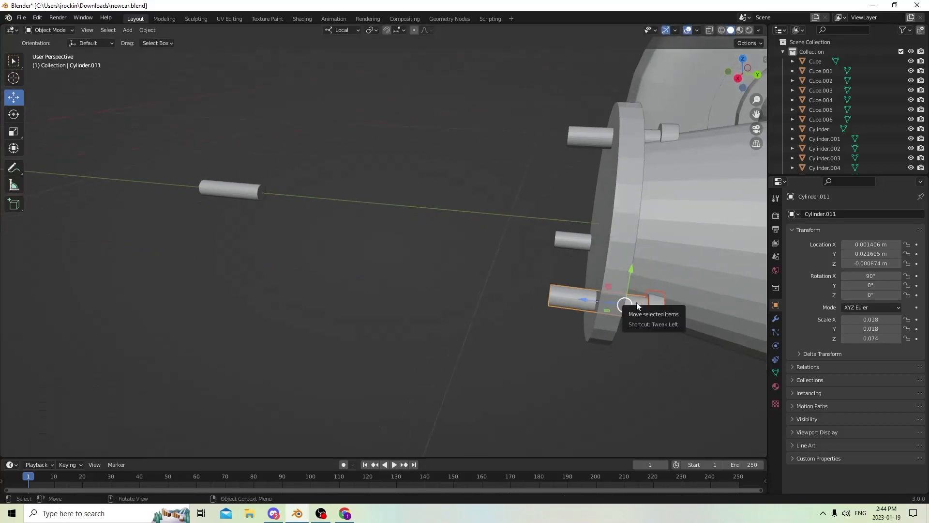
pyautogui.moveTo(636, 278); pyautogui.dragTo(483, 271, button='middle')
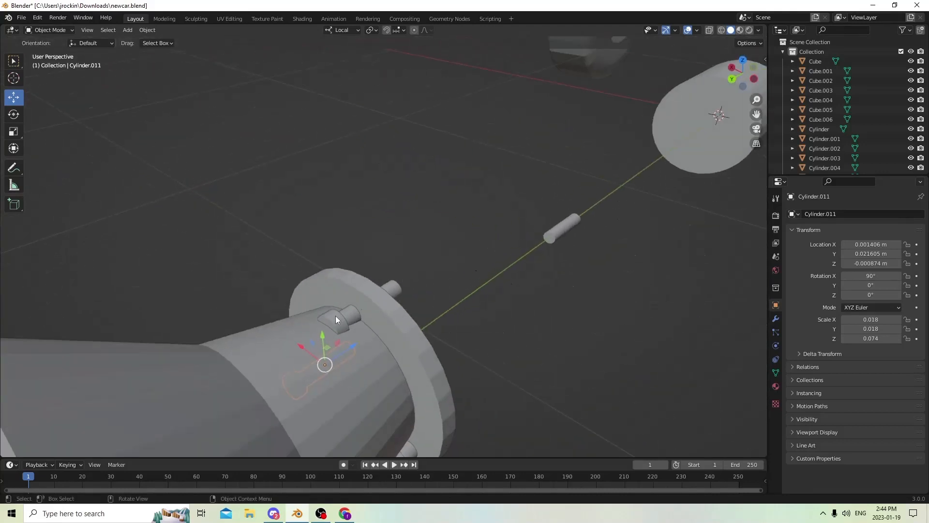
pyautogui.moveTo(352, 311); pyautogui.dragTo(466, 280, button='middle')
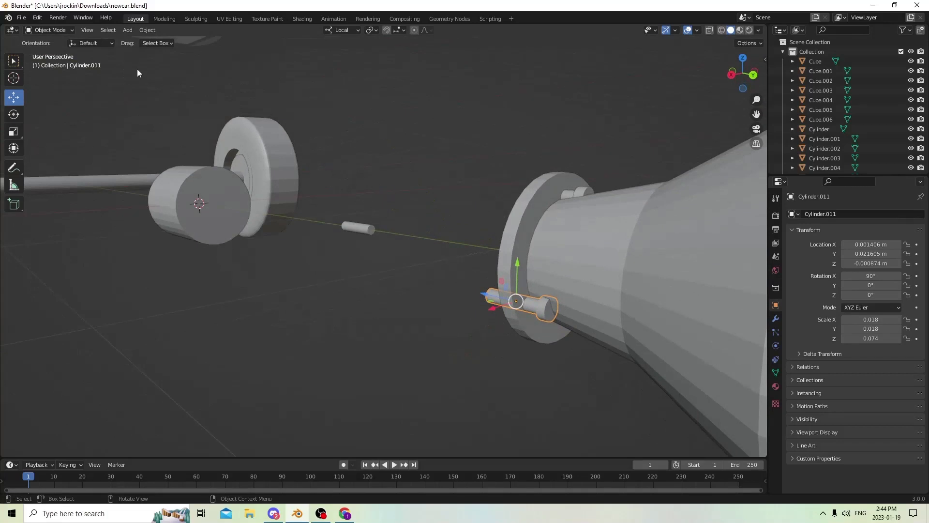
pyautogui.click(38, 18)
pyautogui.moveTo(165, 92); pyautogui.dragTo(408, 185, button='middle')
# Duplicate the three long rods and place one set farther out in front of the disc along their length
pyautogui.click(589, 302)
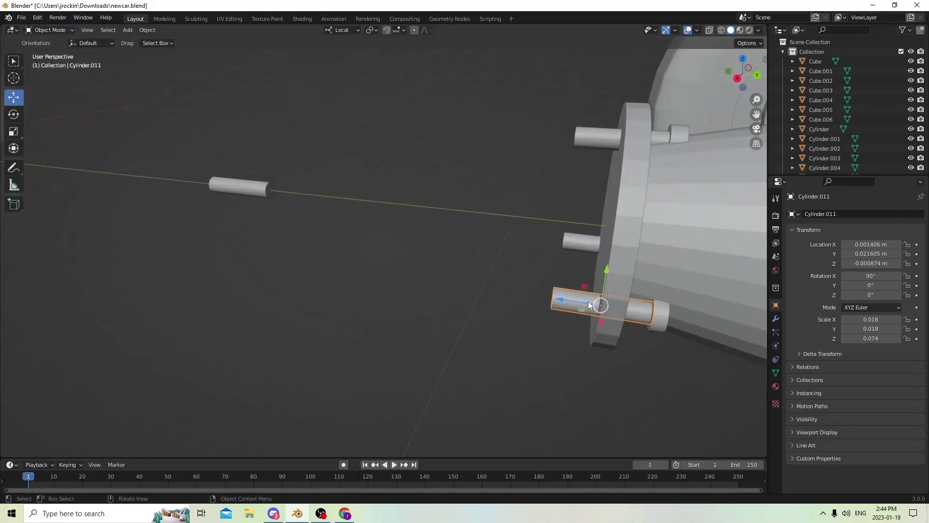
pyautogui.moveTo(480, 211); pyautogui.dragTo(521, 251, button='middle')
pyautogui.keyDown('shift'); pyautogui.click(544, 224); pyautogui.keyUp('shift')
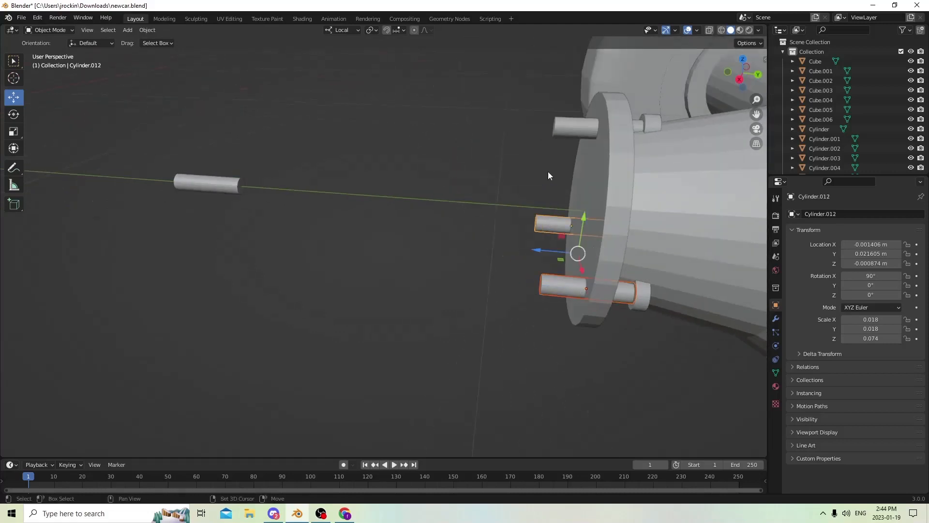
pyautogui.keyDown('shift'); pyautogui.click(565, 129); pyautogui.keyUp('shift')
pyautogui.moveTo(547, 211); pyautogui.dragTo(475, 206)
pyautogui.rightClick(514, 209)
pyautogui.hotkey('shift', 'd')
pyautogui.rightClick(571, 184)
# Join each of the three bolt heads behind the disc with the rod it sits on
pyautogui.moveTo(561, 255); pyautogui.dragTo(603, 261, button='middle')
pyautogui.click(664, 319)
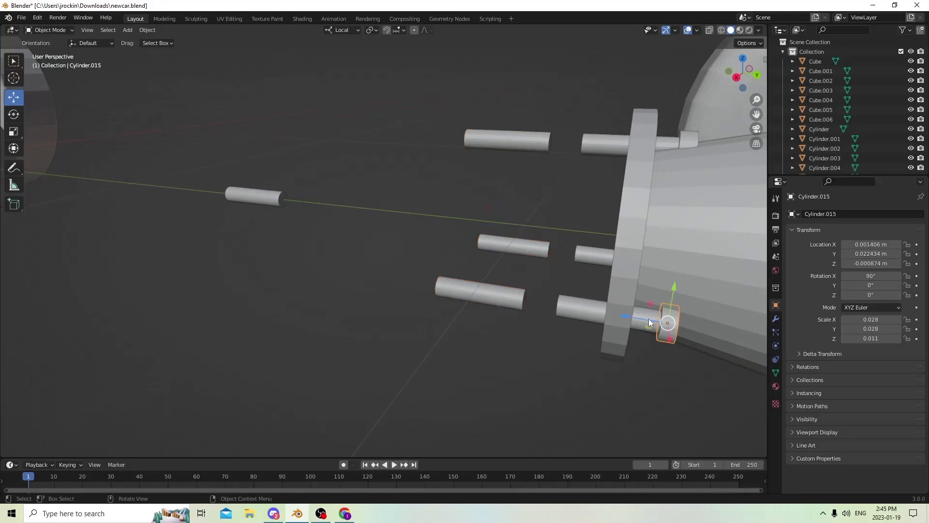
pyautogui.keyDown('shift'); pyautogui.click(646, 318); pyautogui.keyUp('shift')
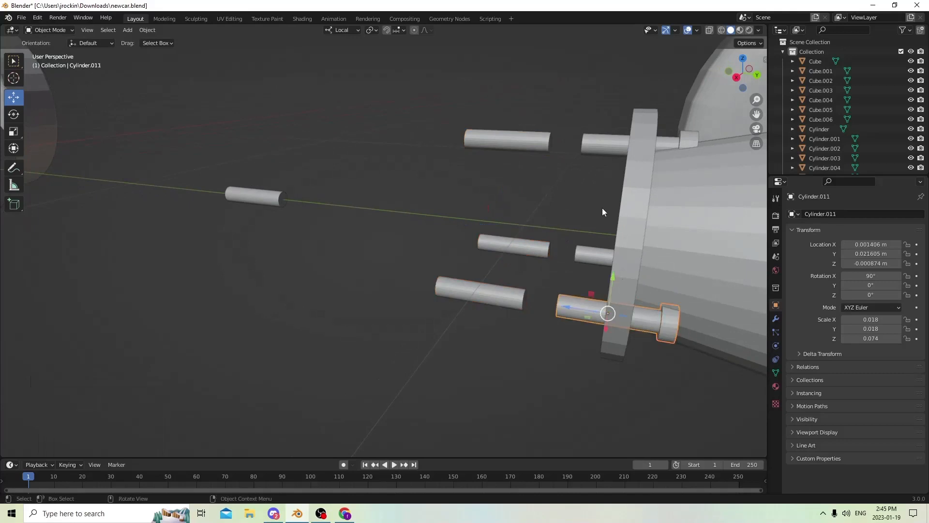
pyautogui.moveTo(602, 208); pyautogui.dragTo(438, 234, button='middle')
pyautogui.click(422, 293)
pyautogui.moveTo(422, 292); pyautogui.dragTo(388, 271, button='middle')
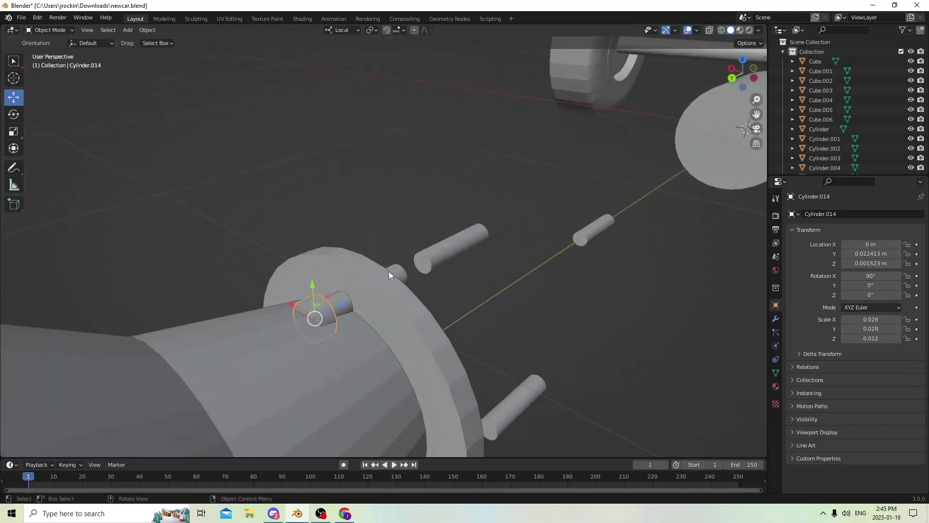
pyautogui.click(343, 297)
pyautogui.moveTo(327, 287); pyautogui.dragTo(191, 175, button='middle')
pyautogui.click(338, 211)
pyautogui.click(315, 264)
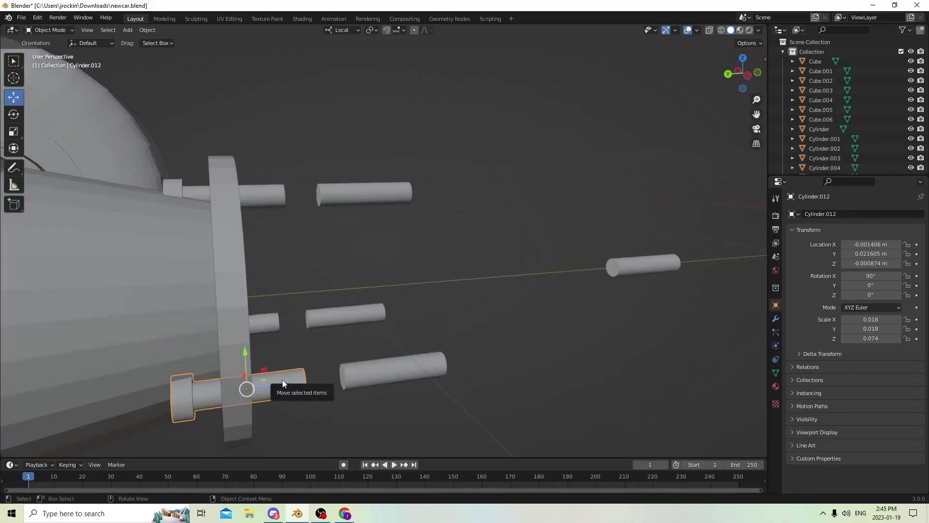
# Select the three joined bolts and move them 0.000429 m along local Z so their heads approach the disc
pyautogui.click(191, 197)
pyautogui.keyDown('shift'); pyautogui.click(207, 385); pyautogui.keyUp('shift')
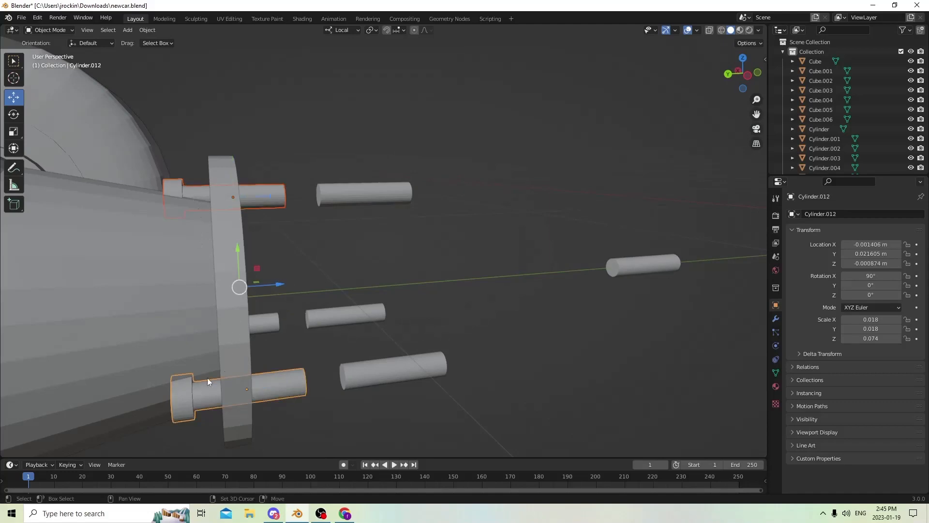
pyautogui.moveTo(207, 378); pyautogui.dragTo(461, 342, button='middle')
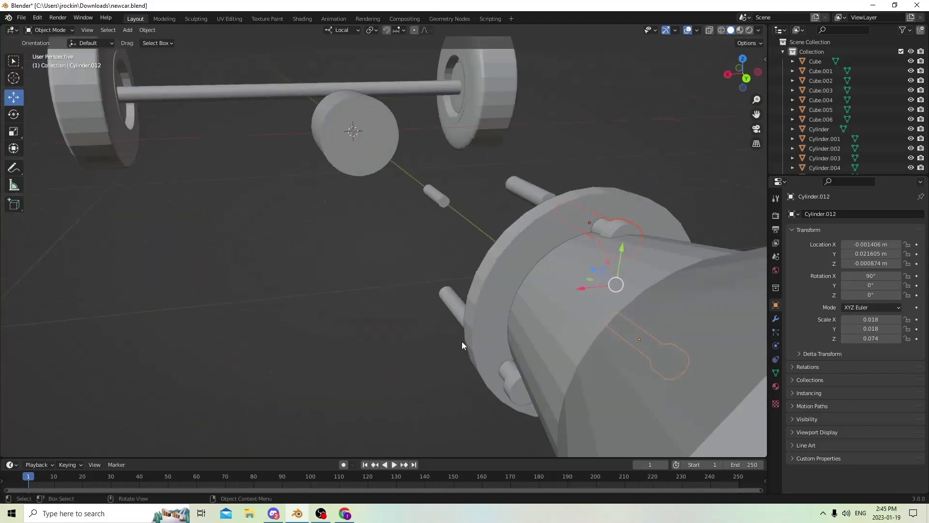
pyautogui.keyDown('shift'); pyautogui.click(509, 373); pyautogui.keyUp('shift')
pyautogui.moveTo(509, 373); pyautogui.dragTo(499, 294, button='middle')
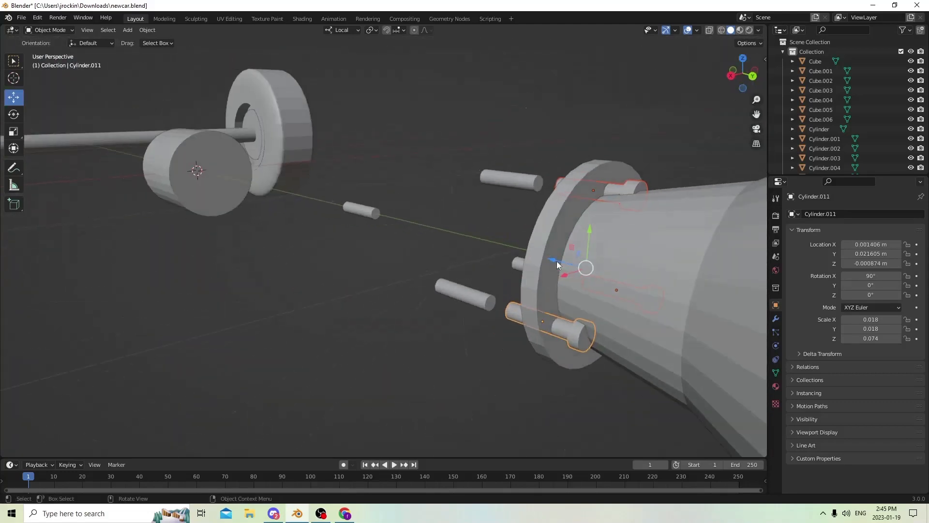
pyautogui.press('g')
pyautogui.press('z')
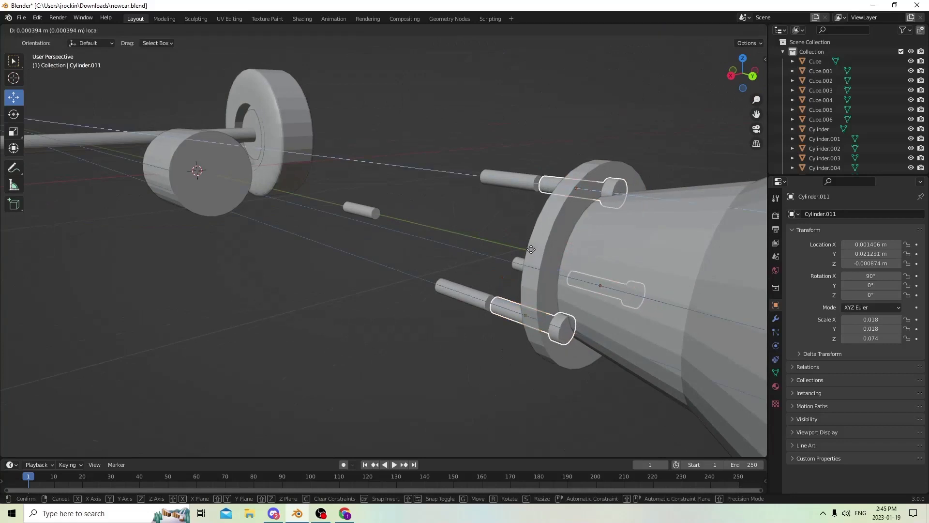
pyautogui.click(530, 249)
pyautogui.moveTo(529, 248); pyautogui.dragTo(547, 260, button='middle')
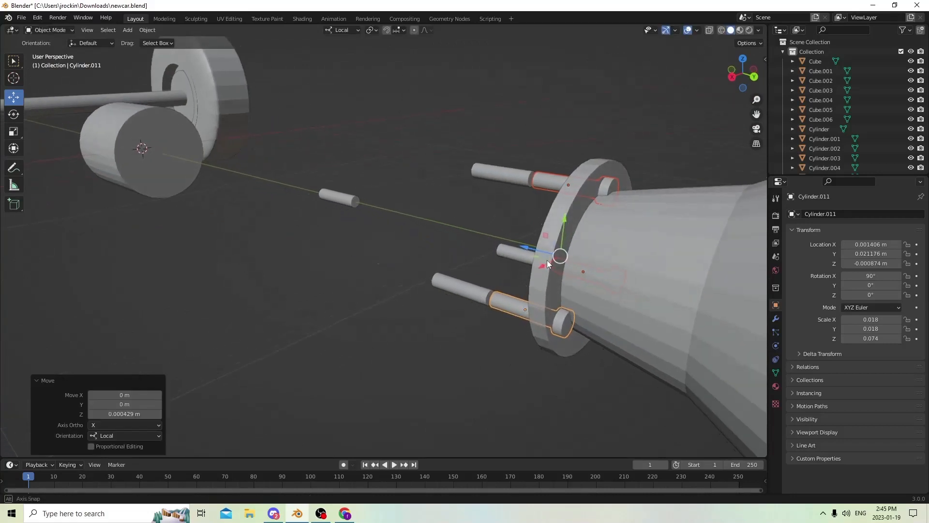
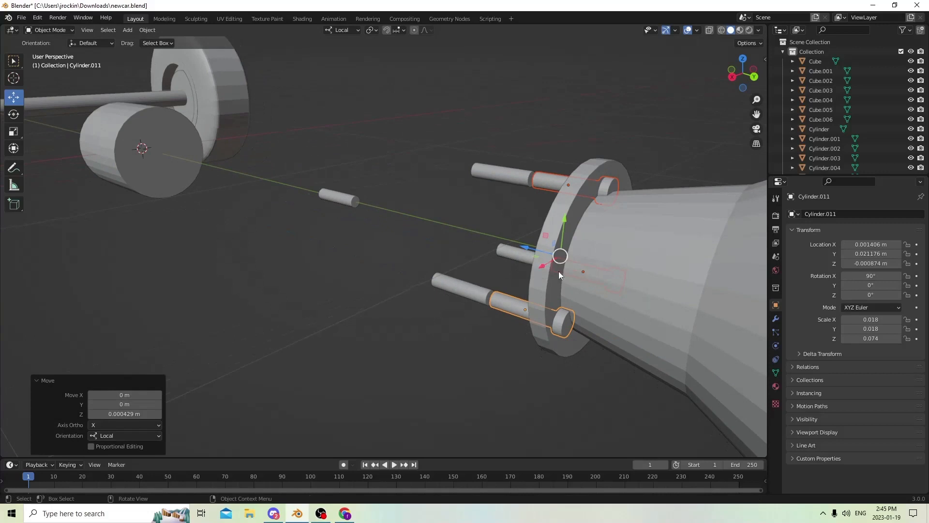
pyautogui.moveTo(558, 271)
pyautogui.mouseDown(button='middle')
pyautogui.moveTo(504, 250)
pyautogui.moveTo(486, 274)
pyautogui.moveTo(666, 260)
pyautogui.moveTo(575, 266)
pyautogui.moveTo(563, 257)
pyautogui.mouseUp(button='middle')
pyautogui.scroll(2, 539, 261)
pyautogui.scroll(-2, 566, 251)
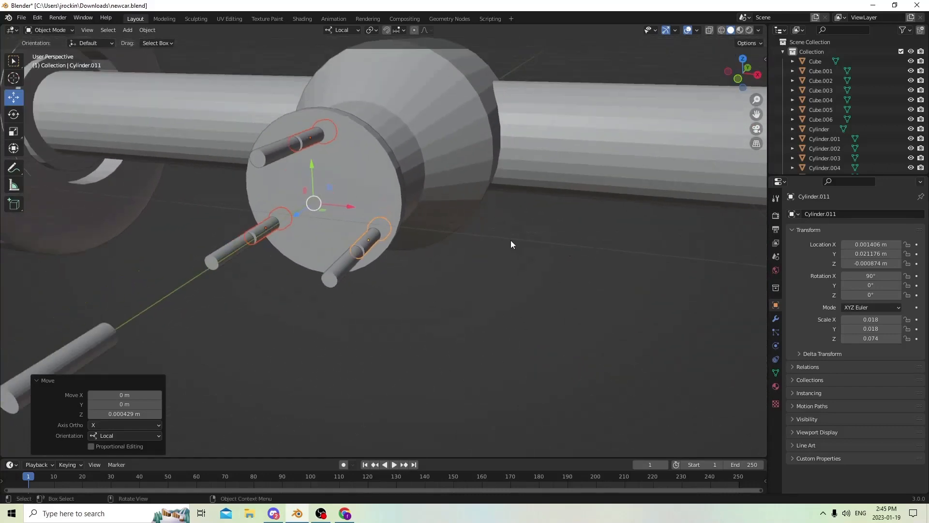
pyautogui.click(365, 215)
pyautogui.moveTo(374, 220); pyautogui.dragTo(460, 217, button='middle')
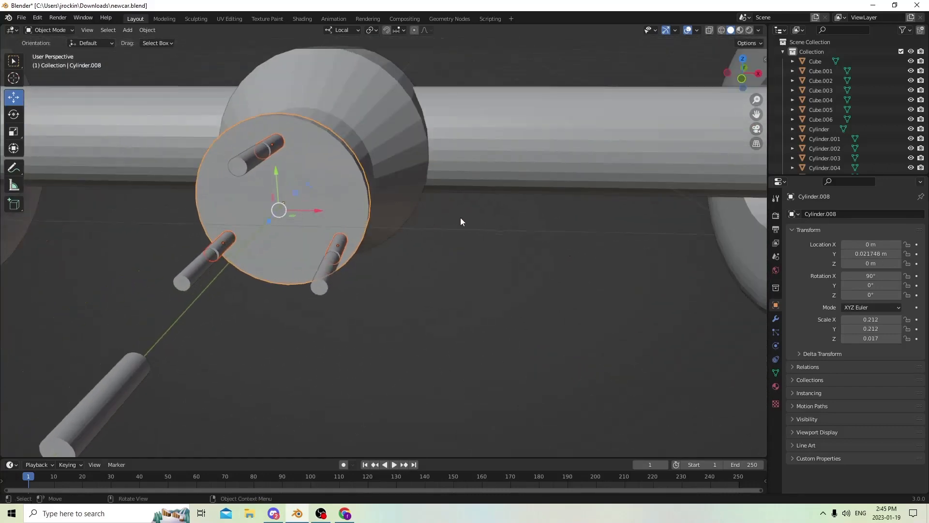
pyautogui.press('s')
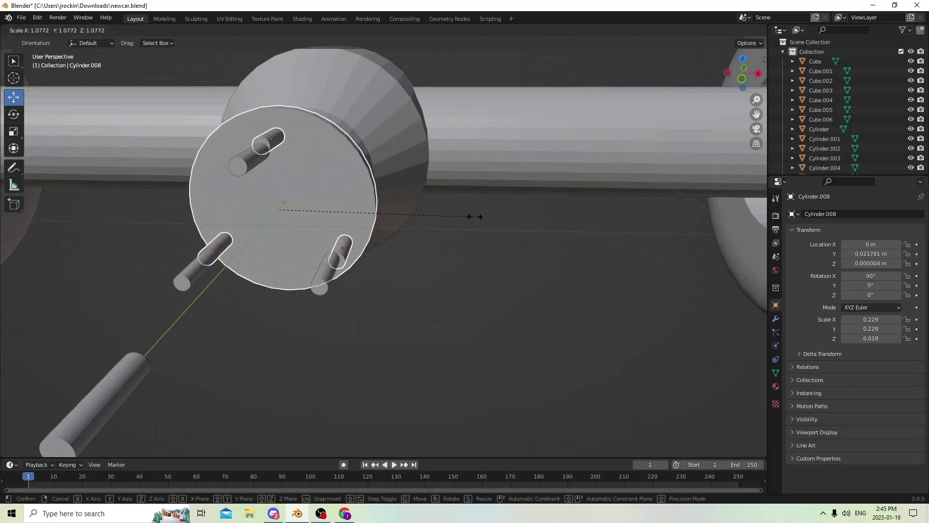
pyautogui.rightClick(483, 214)
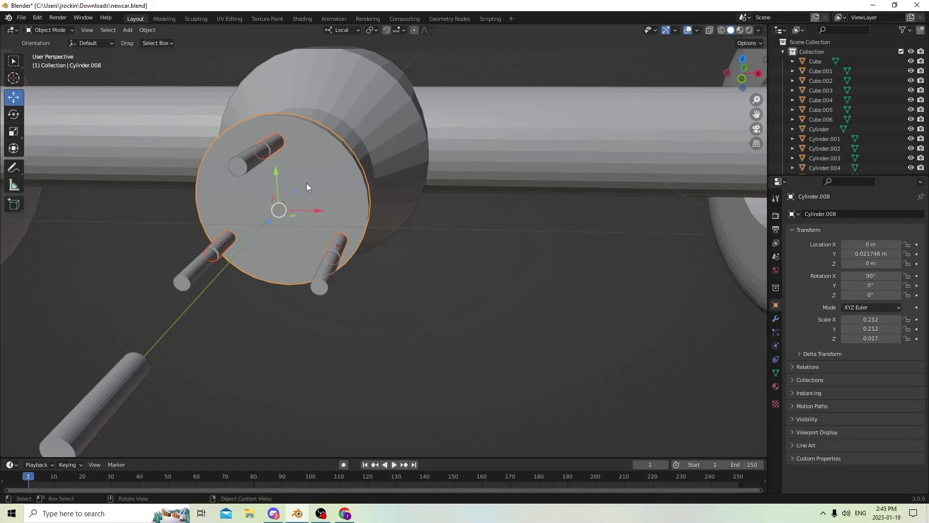
pyautogui.moveTo(306, 187)
pyautogui.mouseDown(button='middle')
pyautogui.moveTo(226, 193)
pyautogui.moveTo(303, 193)
pyautogui.mouseUp(button='middle')
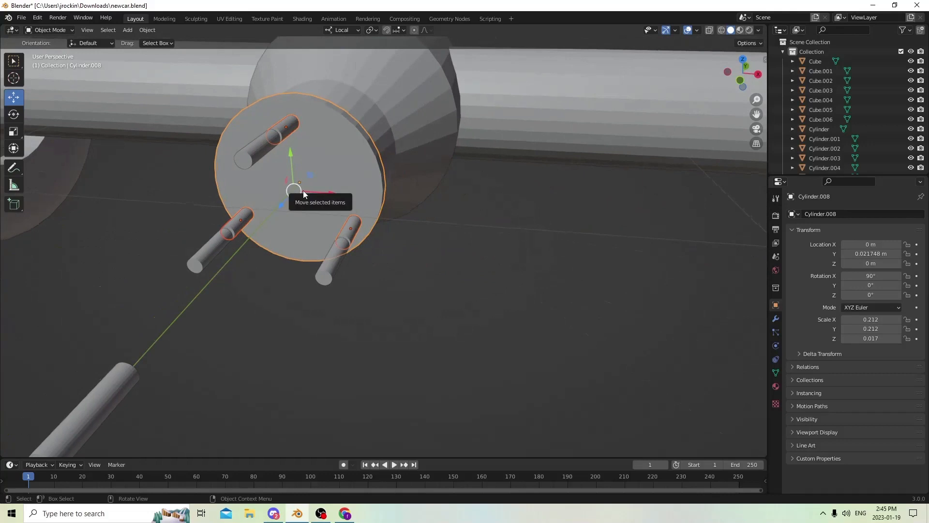
pyautogui.click(313, 160)
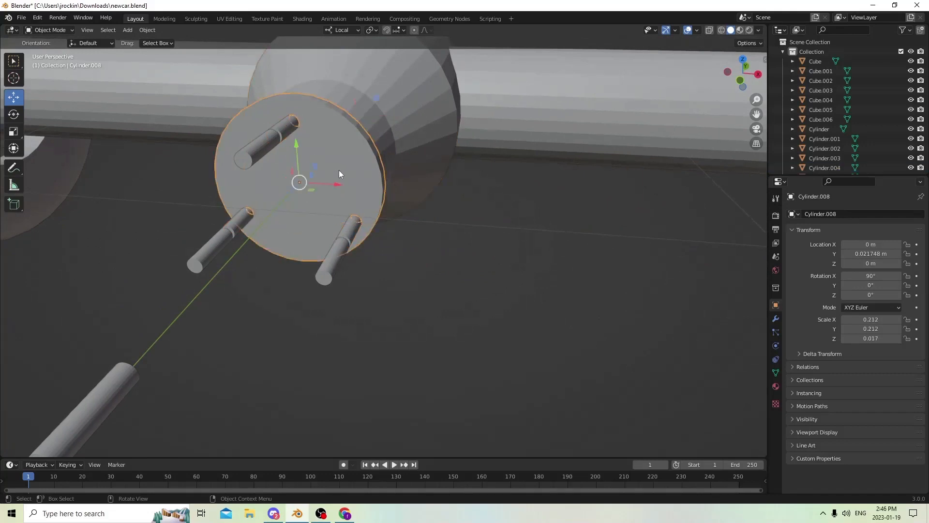
pyautogui.keyDown('shift'); pyautogui.click(353, 224); pyautogui.keyUp('shift')
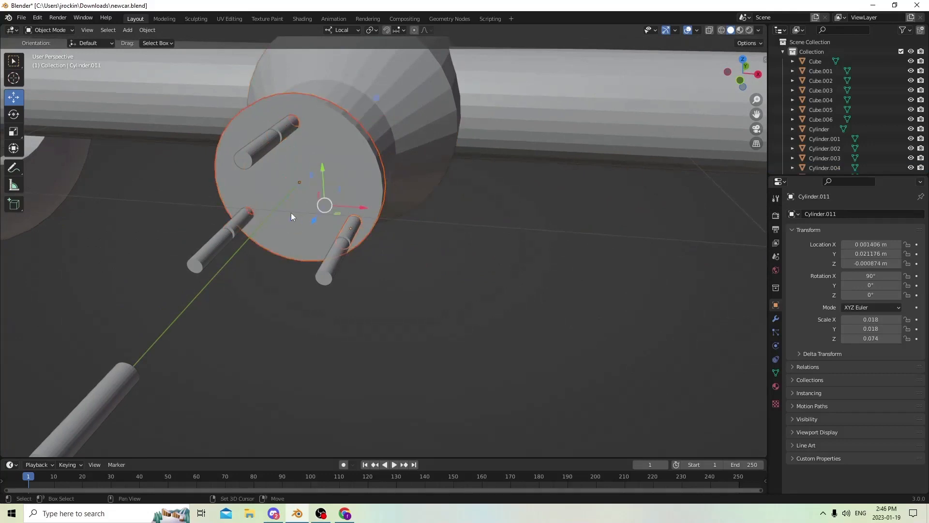
pyautogui.keyDown('shift'); pyautogui.click(238, 213); pyautogui.keyUp('shift')
pyautogui.moveTo(286, 131); pyautogui.dragTo(301, 181, button='middle')
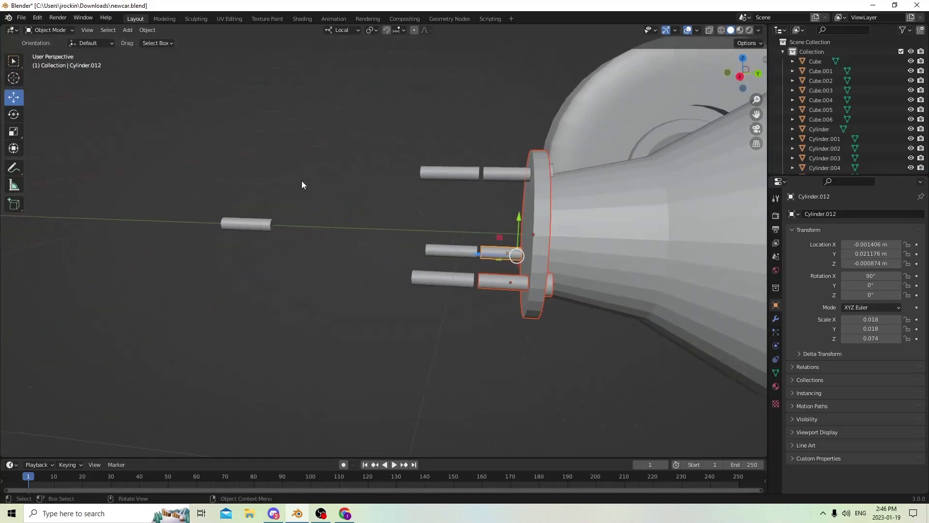
# Select the three joined bolts at the flange disc and set the X rotation of the one at X -0.001406 m to -90°
pyautogui.click(492, 276)
pyautogui.keyDown('shift'); pyautogui.click(500, 178); pyautogui.keyUp('shift')
pyautogui.moveTo(500, 180); pyautogui.dragTo(555, 205, button='middle')
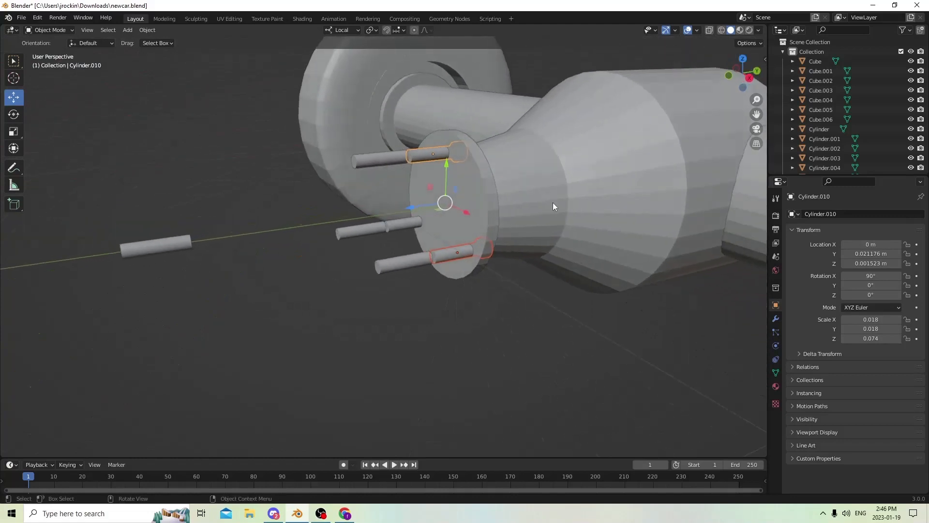
pyautogui.keyDown('shift'); pyautogui.click(403, 223); pyautogui.keyUp('shift')
pyautogui.moveTo(402, 223); pyautogui.dragTo(679, 265, button='middle')
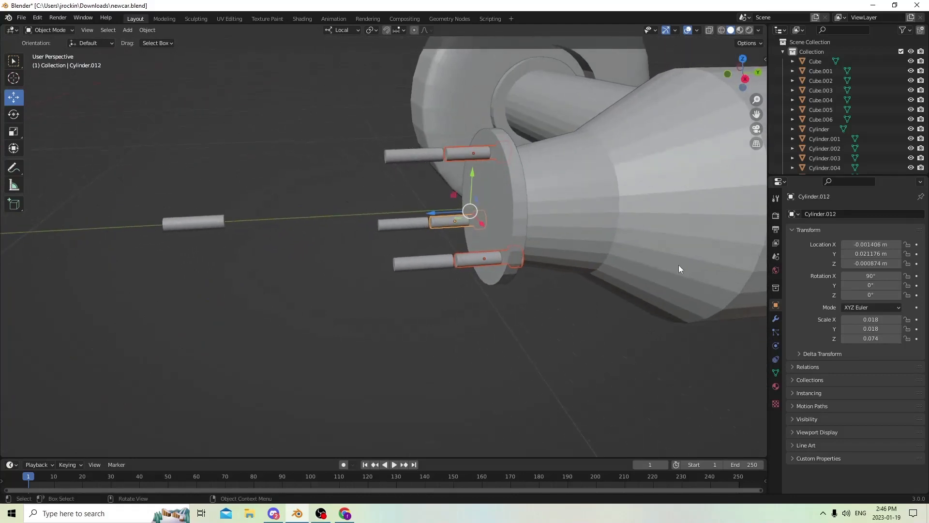
pyautogui.click(861, 273)
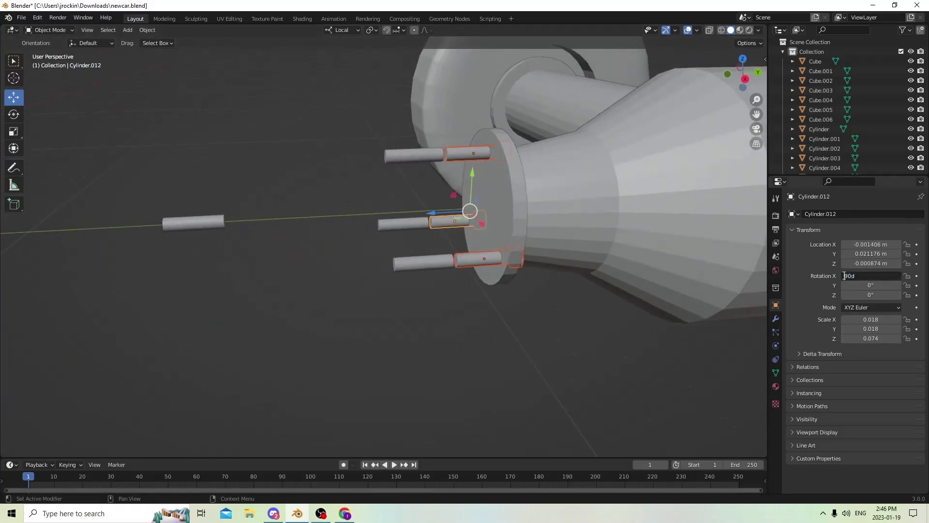
pyautogui.write('-')
pyautogui.press('Return')
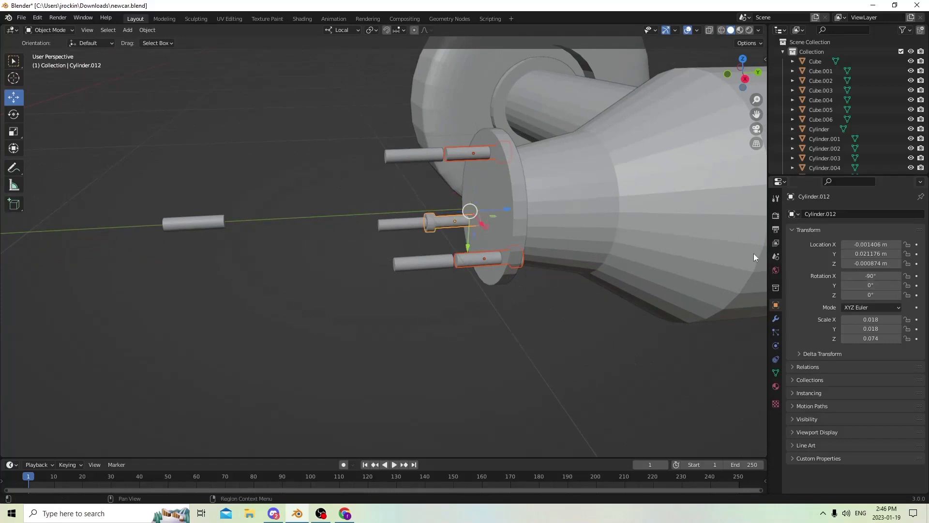
# Set the X rotation of the bolt at X 0.001406 m and of the upper bolt to -90° as well
pyautogui.moveTo(754, 254); pyautogui.dragTo(595, 249, button='middle')
pyautogui.click(518, 272)
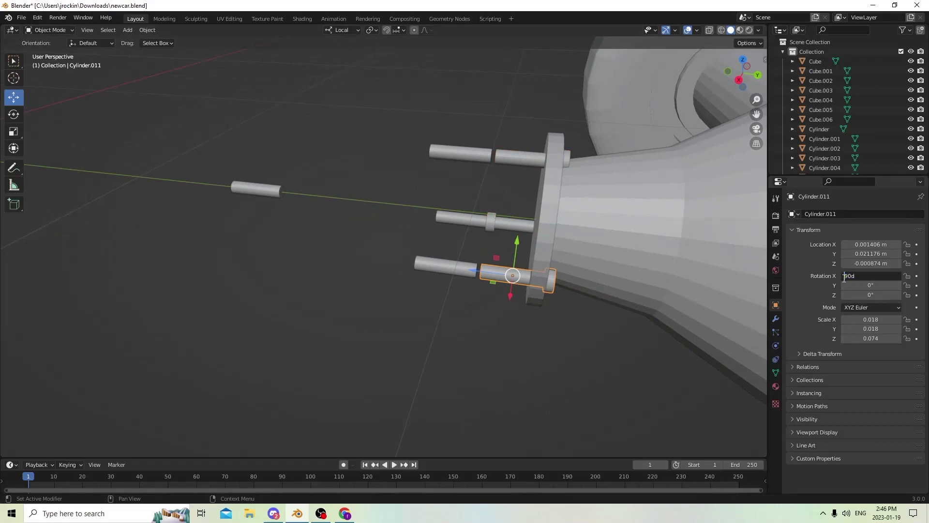
pyautogui.press('Return')
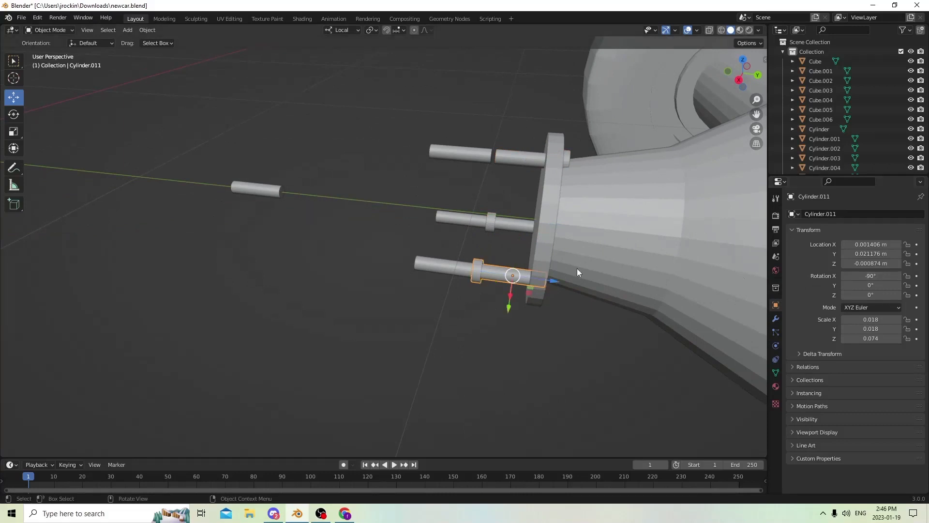
pyautogui.click(522, 168)
pyautogui.click(869, 277)
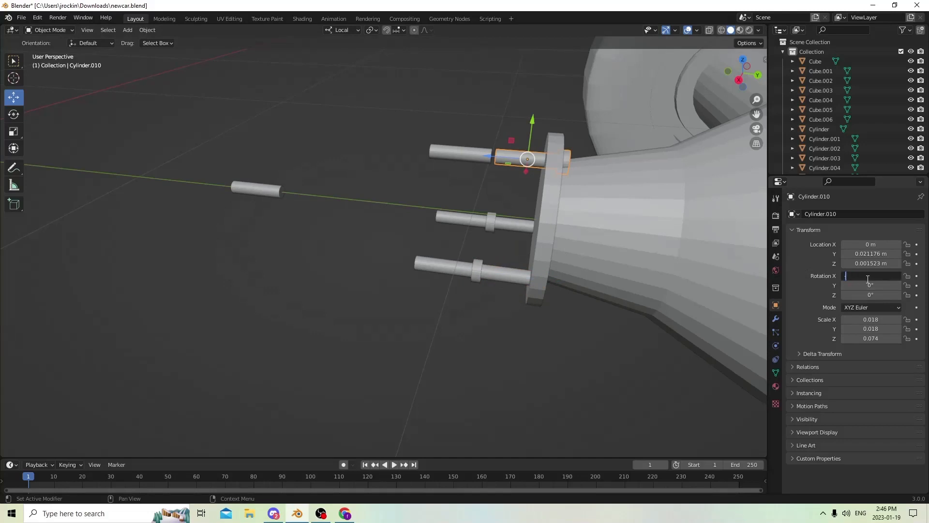
pyautogui.press('Return')
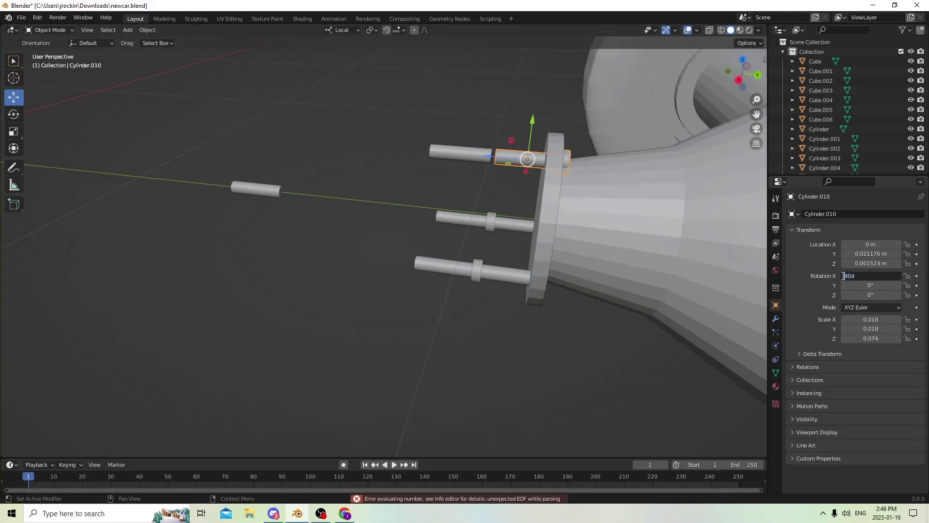
pyautogui.write('-')
pyautogui.press('Return')
# Select the three plain rods in front of the bolts and move them outward along local Z to about Y 0.019181 m
pyautogui.moveTo(603, 254); pyautogui.dragTo(597, 219, button='middle')
pyautogui.click(447, 281)
pyautogui.moveTo(447, 281); pyautogui.dragTo(416, 232, button='middle')
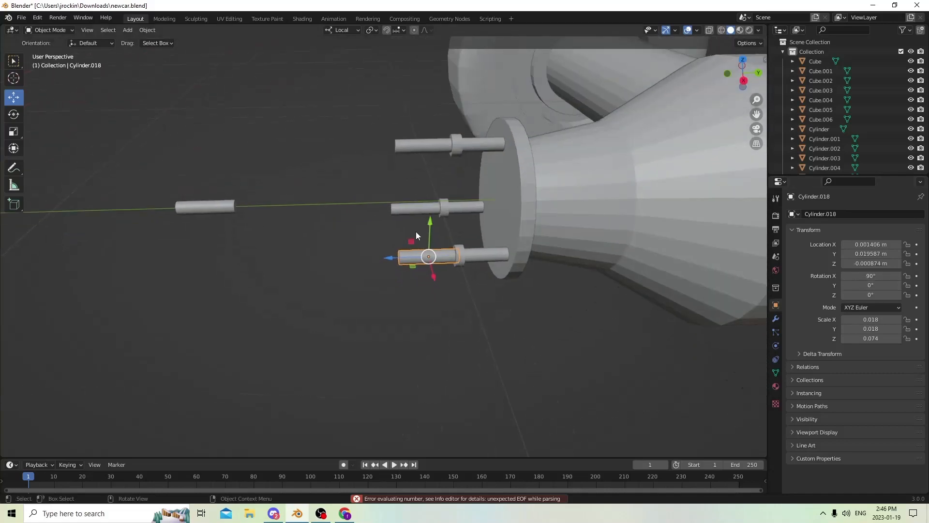
pyautogui.keyDown('shift'); pyautogui.click(413, 212); pyautogui.keyUp('shift')
pyautogui.keyDown('shift'); pyautogui.click(422, 148); pyautogui.keyUp('shift')
pyautogui.moveTo(440, 176); pyautogui.dragTo(431, 193, button='middle')
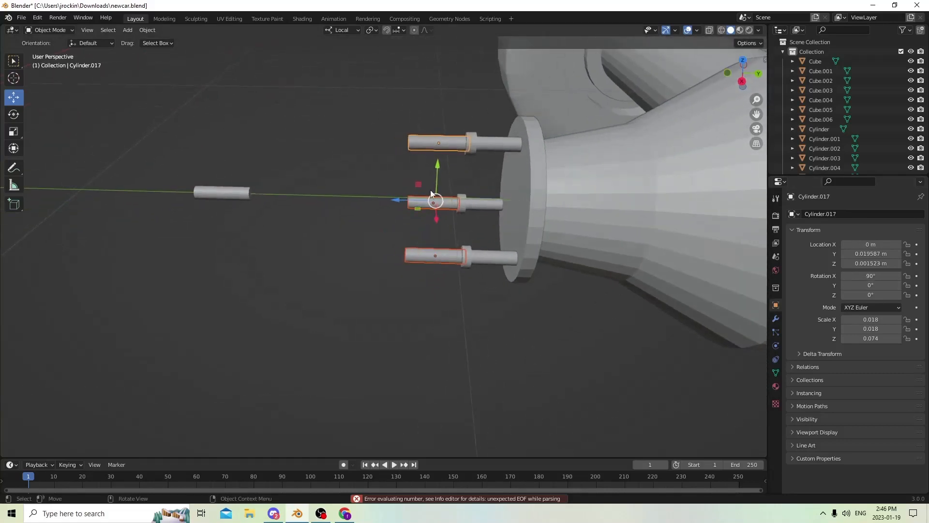
pyautogui.moveTo(411, 201); pyautogui.dragTo(388, 198)
pyautogui.moveTo(388, 199); pyautogui.dragTo(345, 243, button='middle')
# Enlarge the single centre rod on the driveline axis uniformly to a scale of 0.130, 0.130, 0.543
pyautogui.click(274, 327)
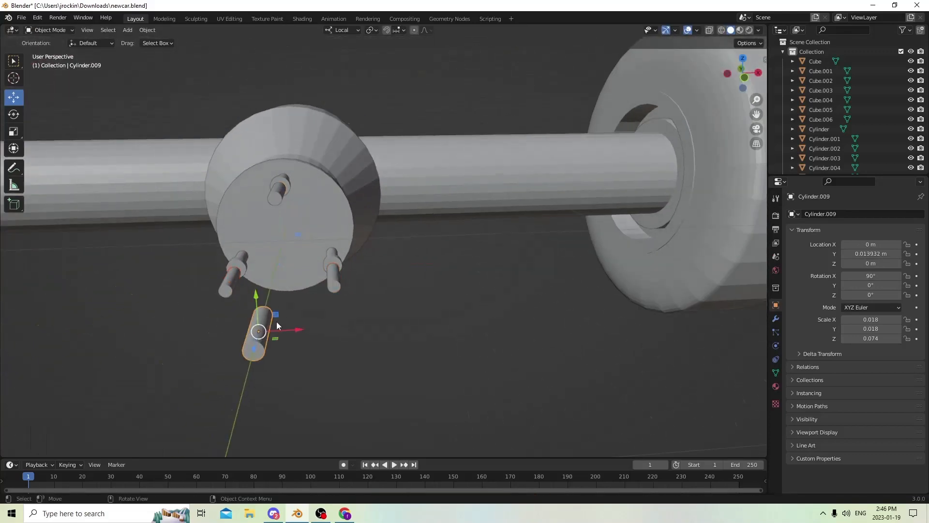
pyautogui.moveTo(277, 323); pyautogui.dragTo(589, 338, button='middle')
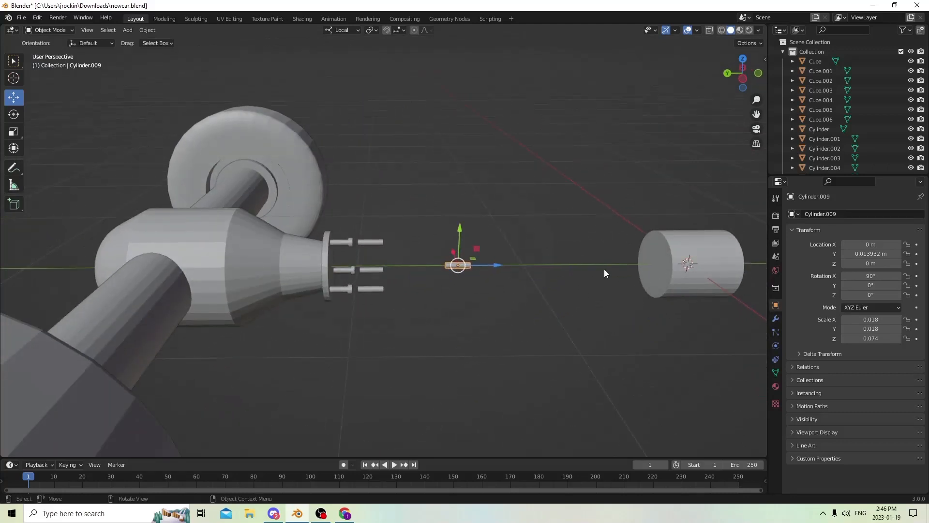
pyautogui.moveTo(505, 266)
pyautogui.mouseDown(button='middle')
pyautogui.moveTo(455, 260)
pyautogui.moveTo(540, 280)
pyautogui.moveTo(509, 274)
pyautogui.mouseUp(button='middle')
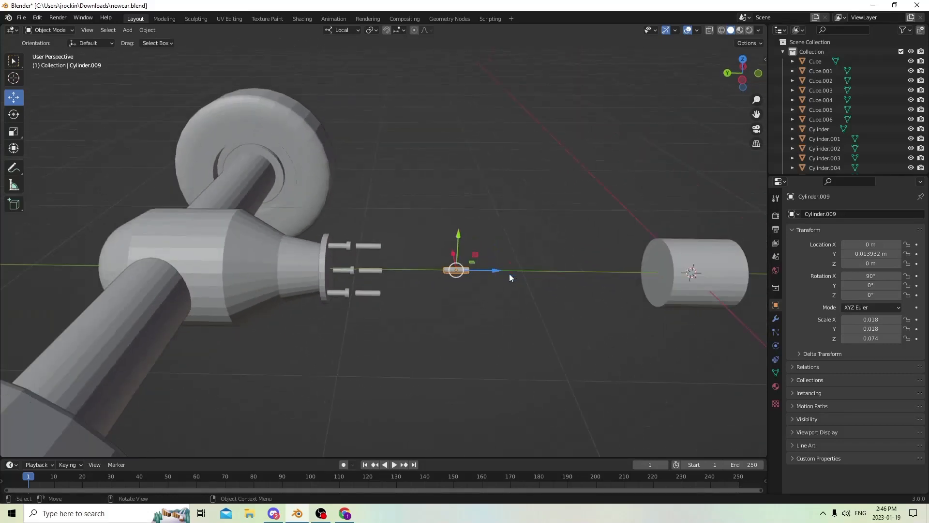
pyautogui.press('s')
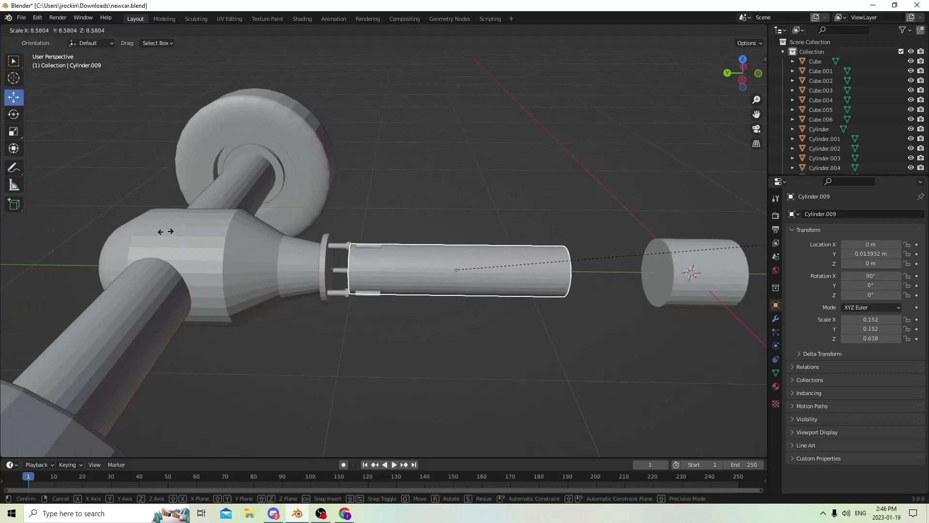
pyautogui.click(228, 225)
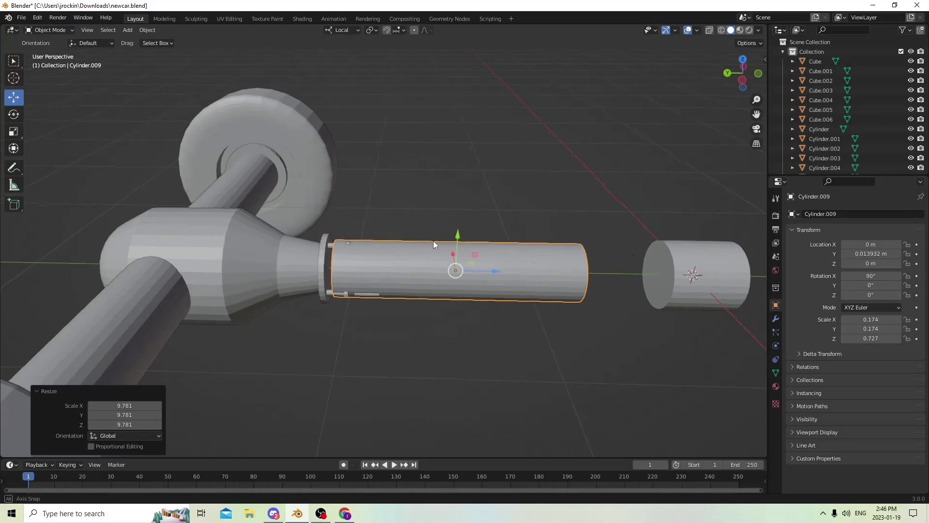
pyautogui.moveTo(434, 240); pyautogui.dragTo(443, 249, button='middle')
pyautogui.press('s')
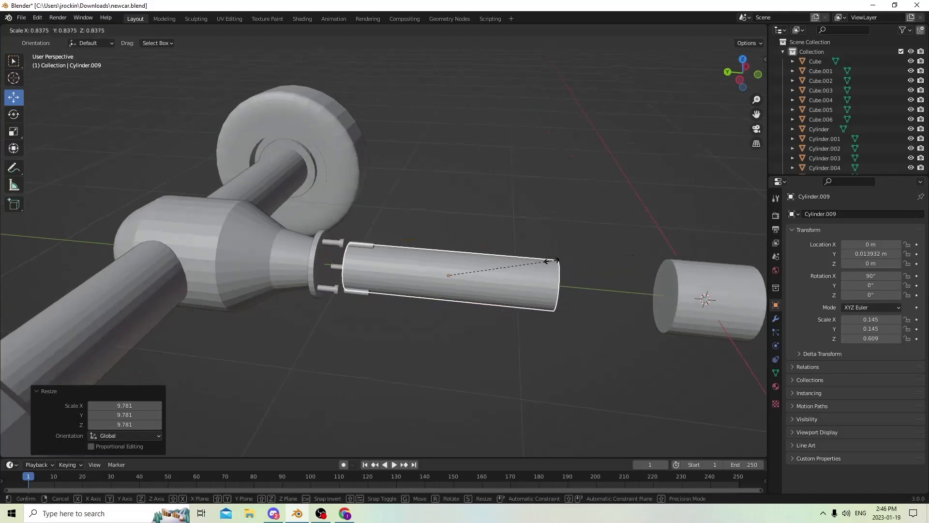
pyautogui.click(552, 260)
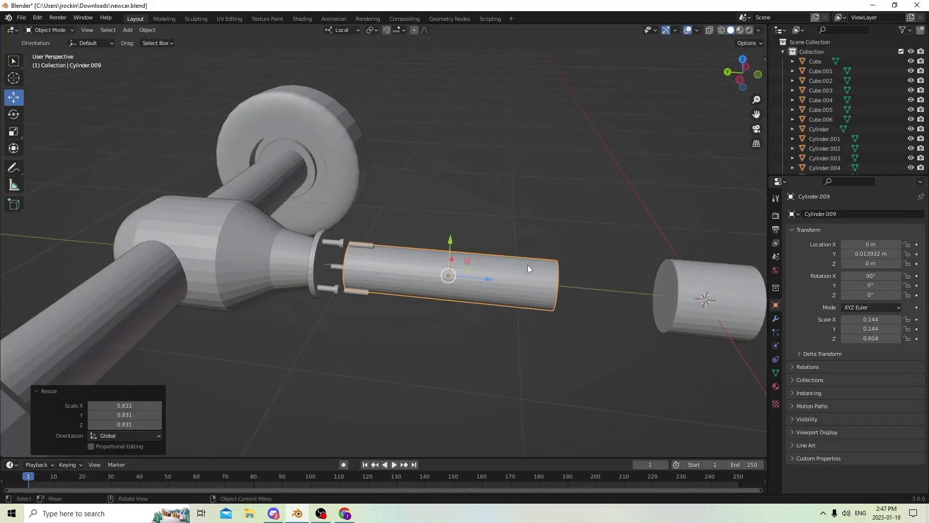
pyautogui.press('s')
pyautogui.click(496, 272)
pyautogui.scroll(-2, 498, 271)
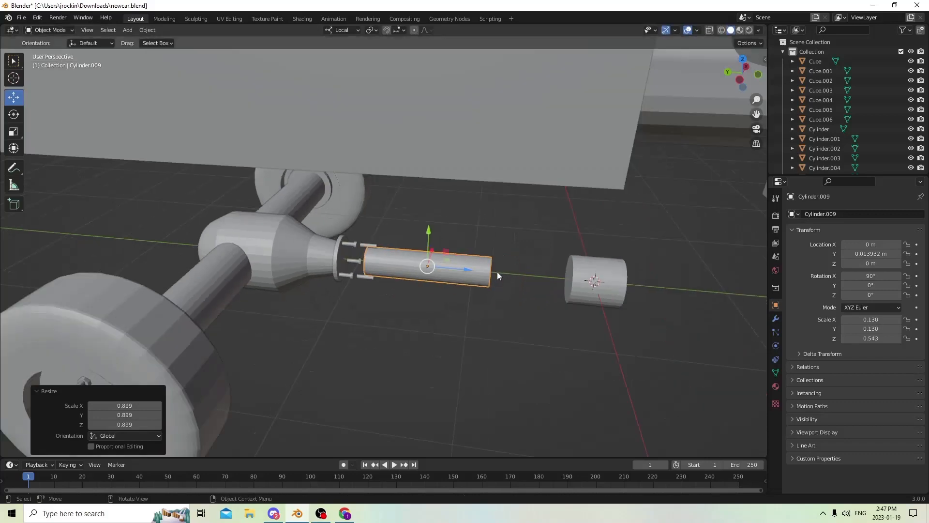
pyautogui.moveTo(498, 271); pyautogui.dragTo(369, 214, button='middle')
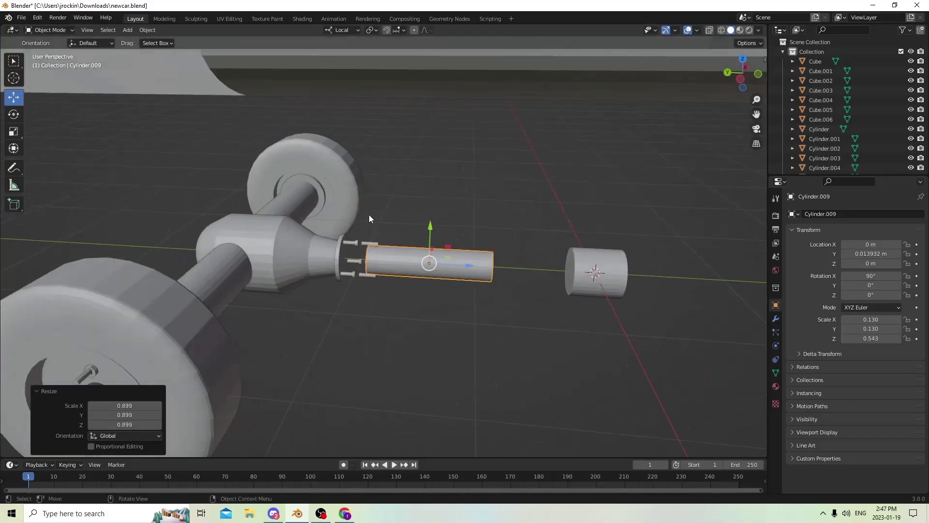
# Stretch the centre shaft along local Z to scale 1.621 and move it 0.009612 m along local Z away from the rear housing
pyautogui.click(17, 132)
pyautogui.moveTo(462, 265); pyautogui.dragTo(537, 268)
pyautogui.scroll(-4, 536, 268)
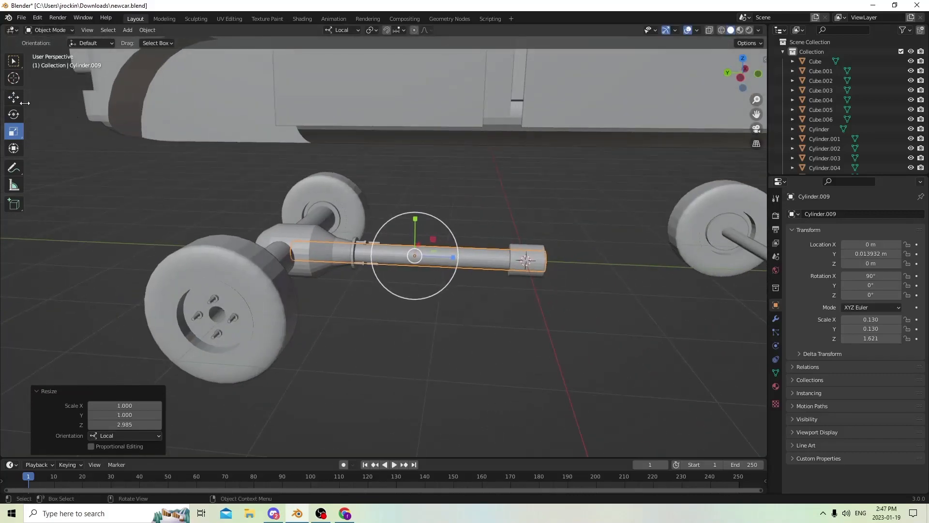
pyautogui.click(14, 97)
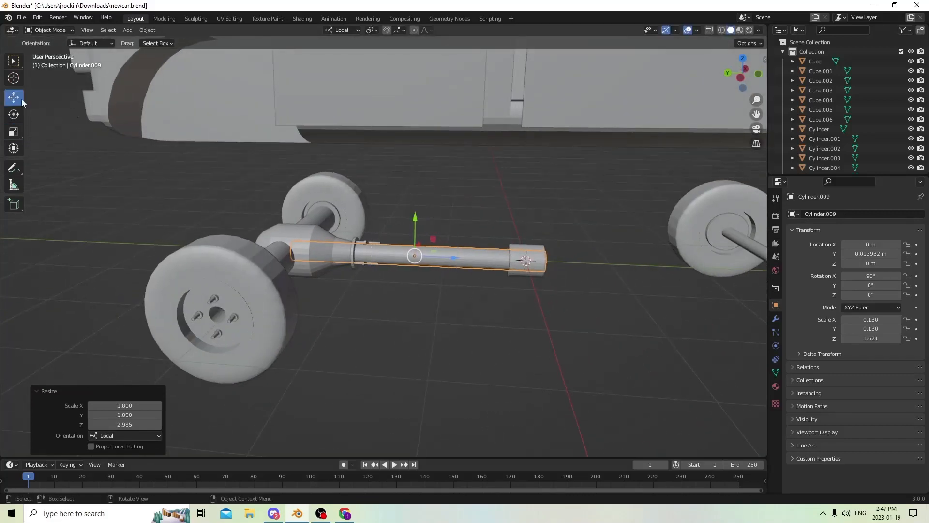
pyautogui.moveTo(448, 260); pyautogui.dragTo(531, 257)
pyautogui.scroll(5, 530, 257)
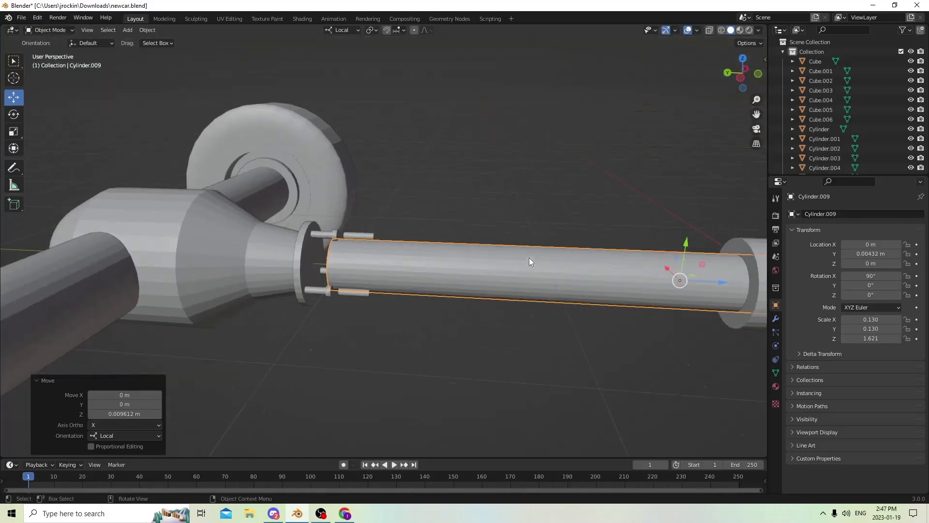
pyautogui.moveTo(489, 254); pyautogui.dragTo(514, 259, button='middle')
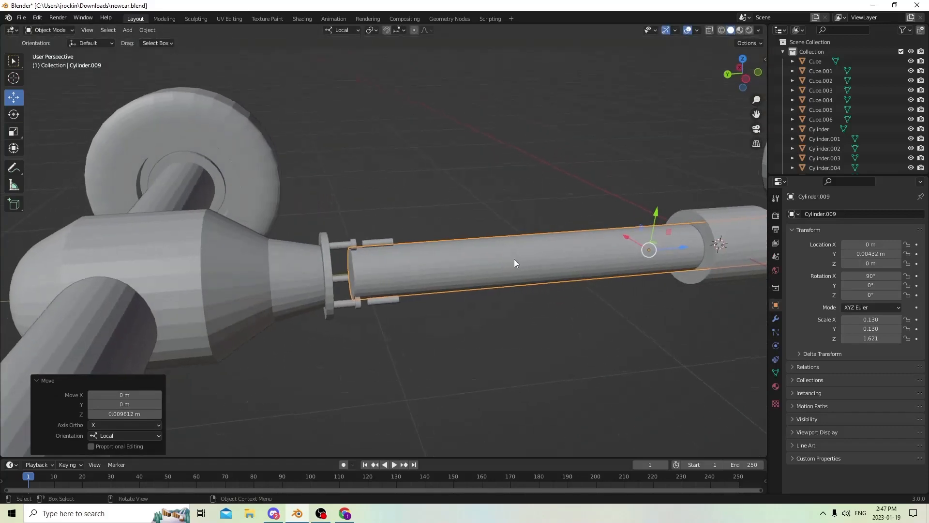
# Move the thick cylinder at the origin -0.019599 m along local Z so it sits in front of the flange disc
pyautogui.click(702, 243)
pyautogui.moveTo(702, 243); pyautogui.dragTo(659, 269, button='middle')
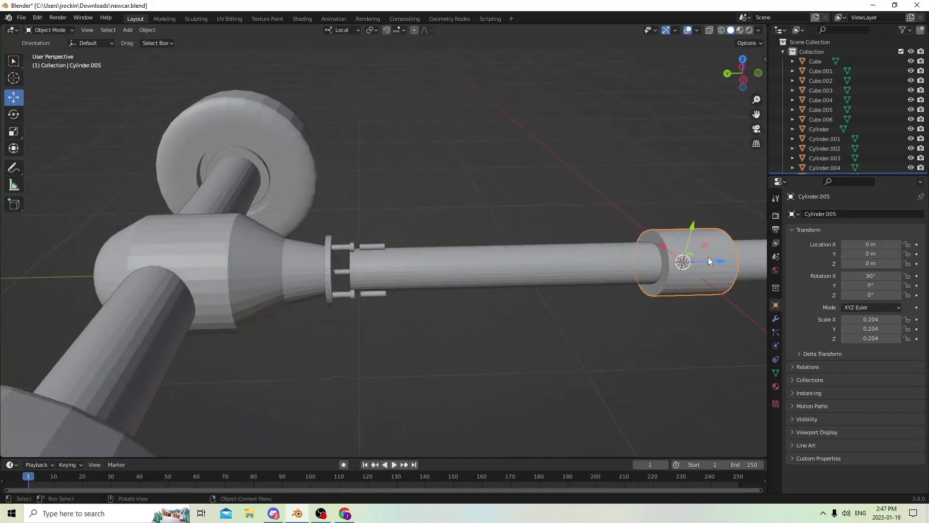
pyautogui.moveTo(708, 261); pyautogui.dragTo(397, 252)
pyautogui.moveTo(409, 254); pyautogui.dragTo(336, 193, button='middle')
# Flatten the moved cylinder along local Z to scale 0.016, making a second thin flange disc
pyautogui.click(13, 131)
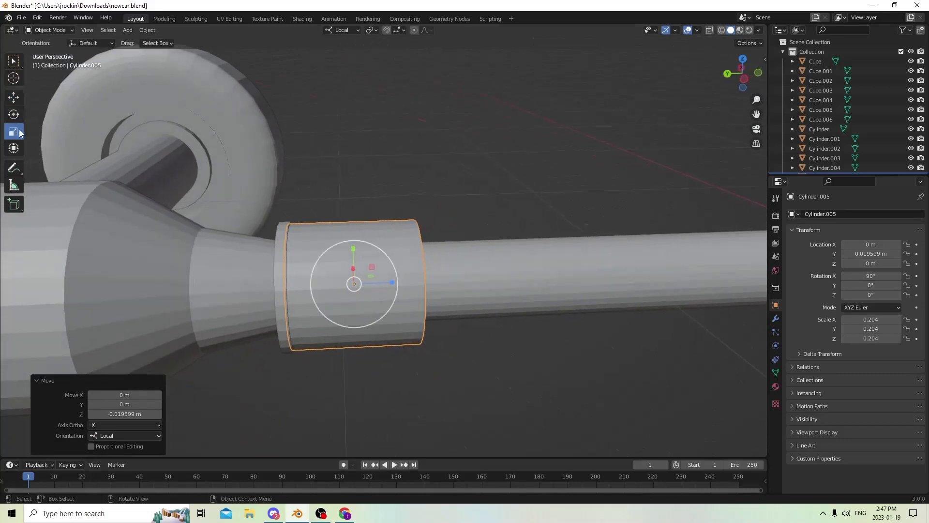
pyautogui.moveTo(393, 281); pyautogui.dragTo(369, 282)
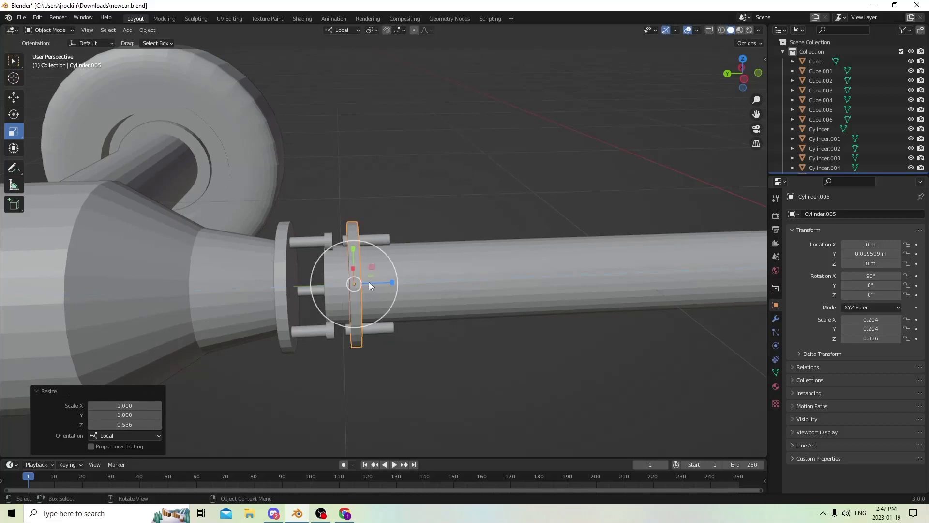
pyautogui.moveTo(368, 281); pyautogui.dragTo(351, 294, button='middle')
pyautogui.click(14, 97)
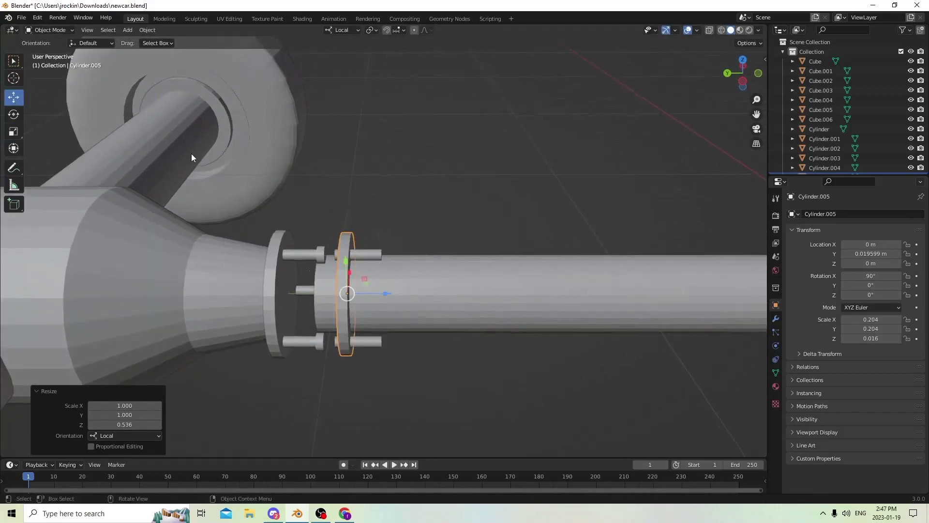
pyautogui.moveTo(190, 153); pyautogui.dragTo(375, 219, button='middle')
# Scale the drive shaft down uniformly by 0.942 and then slightly further so its end clears the second flange disc
pyautogui.click(523, 283)
pyautogui.press('s')
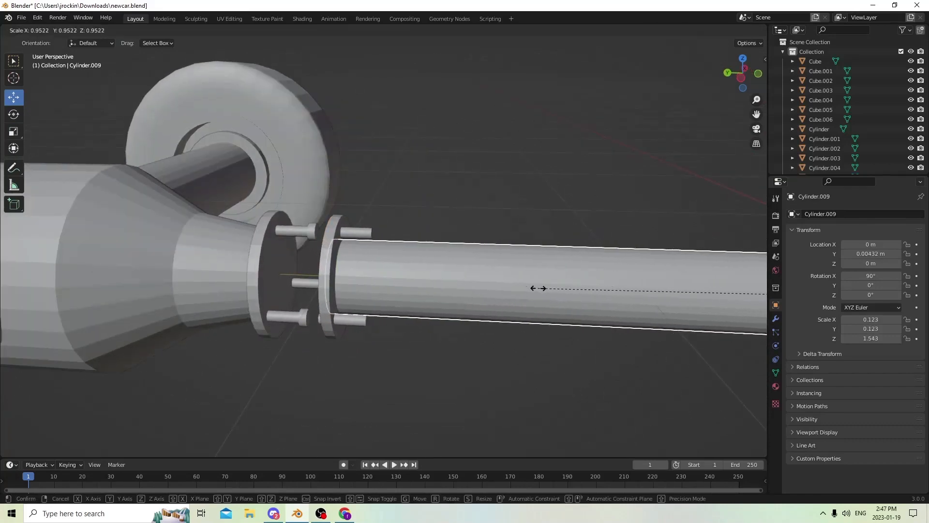
pyautogui.click(540, 288)
pyautogui.moveTo(541, 288); pyautogui.dragTo(502, 266, button='middle')
pyautogui.press('s')
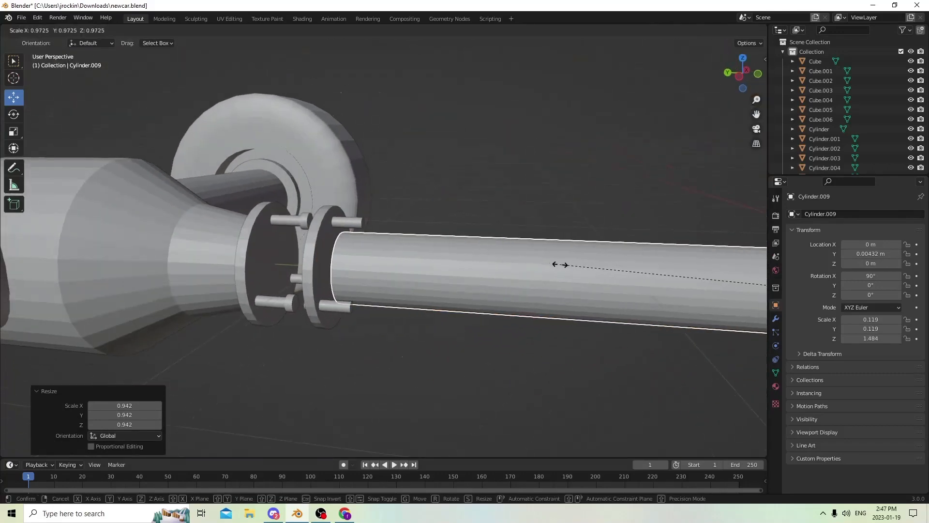
pyautogui.click(535, 261)
pyautogui.moveTo(535, 265); pyautogui.dragTo(390, 254, button='middle')
# Cut the bolt holes through the second flange disc with a Bool Tool auto Difference, using the pin cylinders as cutters
pyautogui.click(385, 257)
pyautogui.click(471, 309)
pyautogui.moveTo(471, 308); pyautogui.dragTo(402, 278, button='middle')
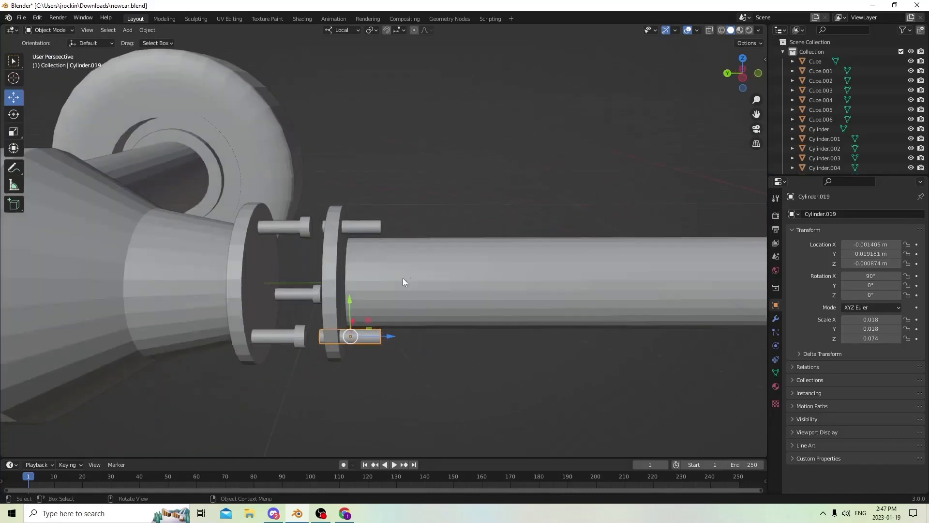
pyautogui.click(371, 225)
pyautogui.moveTo(371, 225); pyautogui.dragTo(340, 224, button='middle')
pyautogui.click(340, 225)
pyautogui.moveTo(323, 191); pyautogui.dragTo(271, 160, button='middle')
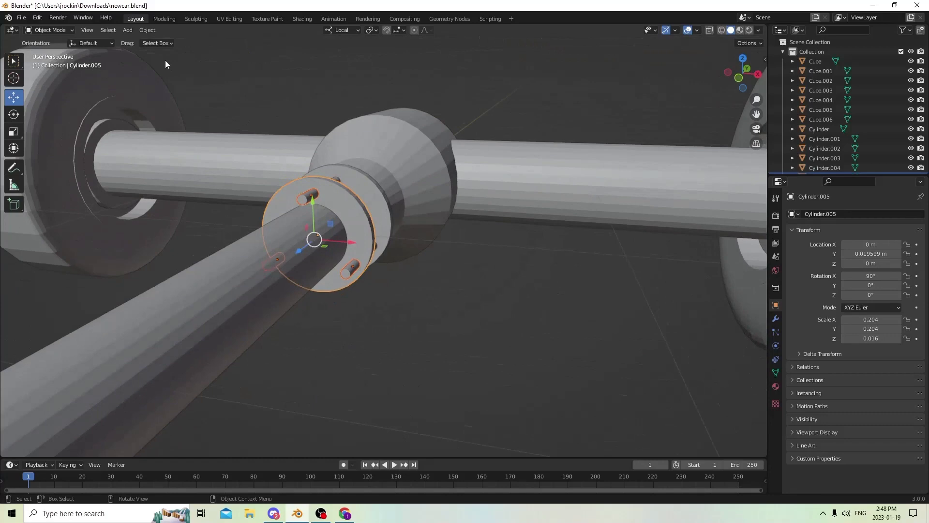
pyautogui.click(148, 31)
pyautogui.moveTo(216, 355)
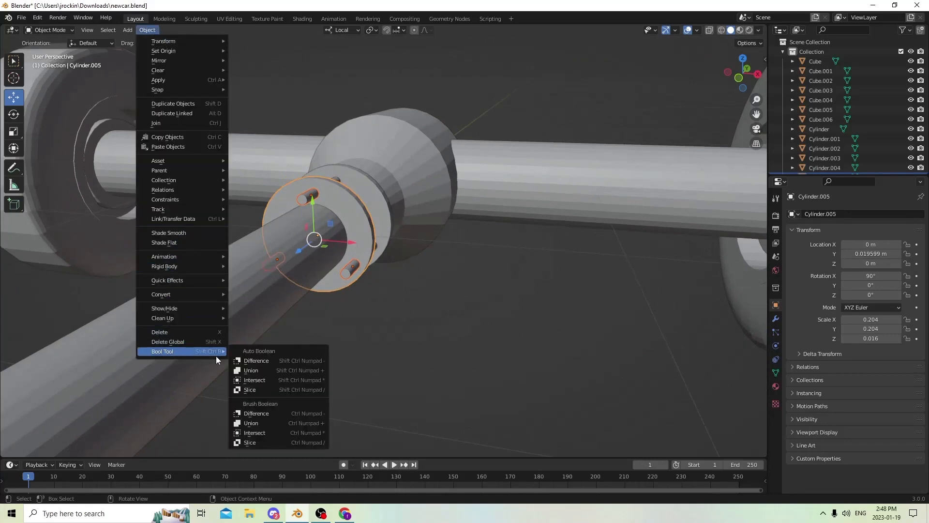
pyautogui.click(256, 363)
# Duplicate the drilled flange disc and move the copy 0.031676 m along local Z to the drive shaft's far end
pyautogui.moveTo(296, 315); pyautogui.dragTo(290, 221, button='middle')
pyautogui.hotkey('shift', 'd')
pyautogui.rightClick(379, 235)
pyautogui.scroll(-4, 380, 234)
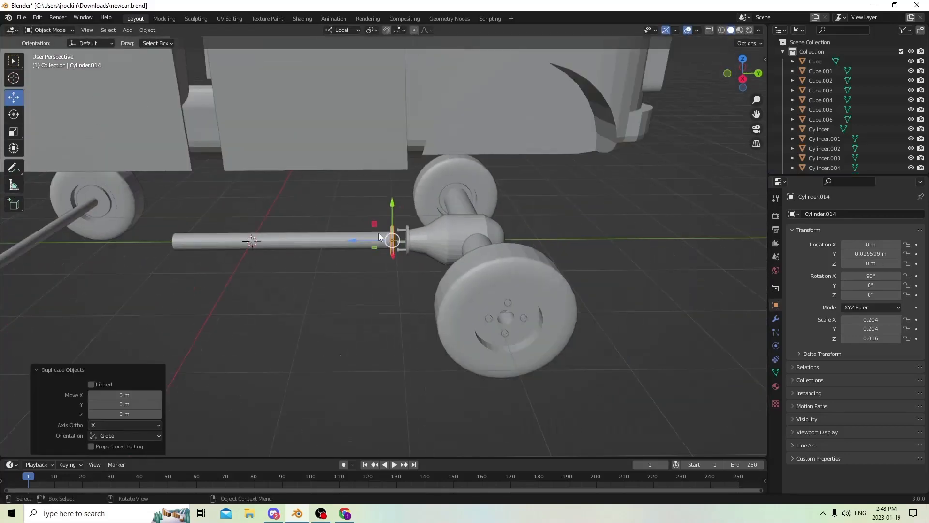
pyautogui.press('g')
pyautogui.press('z')
pyautogui.press('z')
pyautogui.click(139, 221)
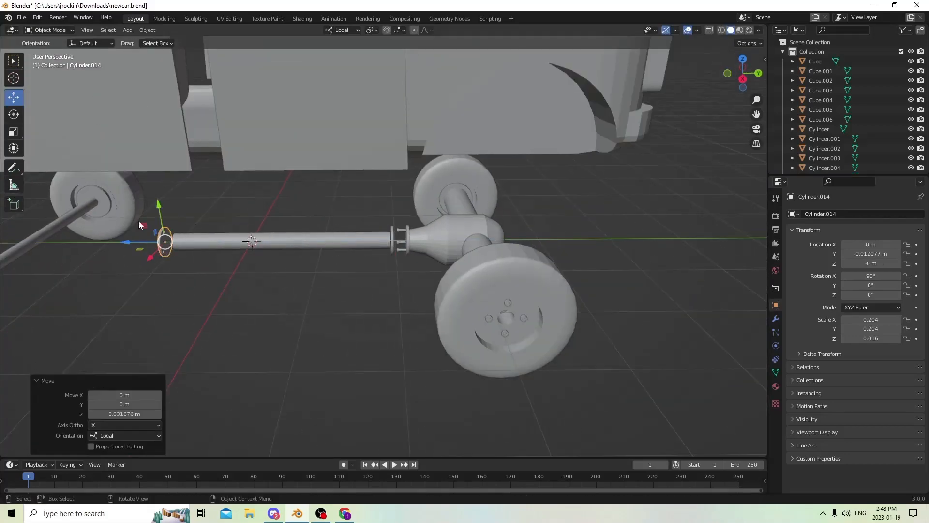
# Move the flange disc nearest the rear housing 0.000351 m along local Z against the drive shaft's end
pyautogui.scroll(2, 282, 228)
pyautogui.scroll(3, 286, 225)
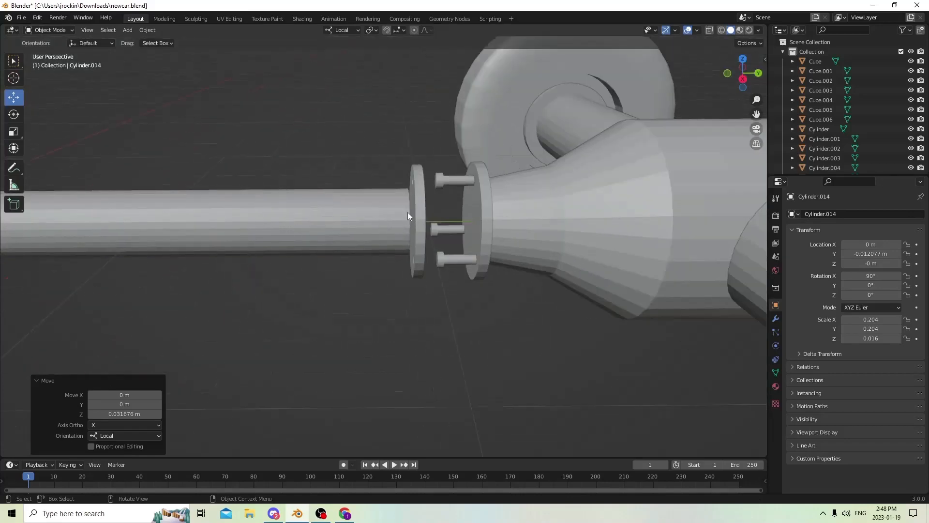
pyautogui.click(420, 216)
pyautogui.moveTo(369, 220); pyautogui.dragTo(345, 221)
pyautogui.moveTo(345, 218); pyautogui.dragTo(427, 207, button='middle')
# Move the duplicated flange disc back along local Z until it meets the drive shaft's far end
pyautogui.scroll(-6, 444, 210)
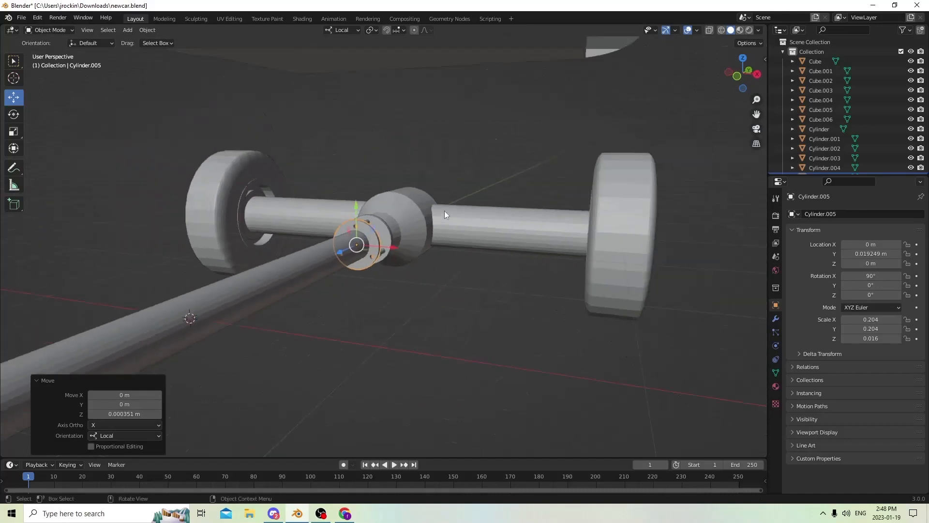
pyautogui.click(167, 336)
pyautogui.moveTo(167, 336); pyautogui.dragTo(97, 306, button='middle')
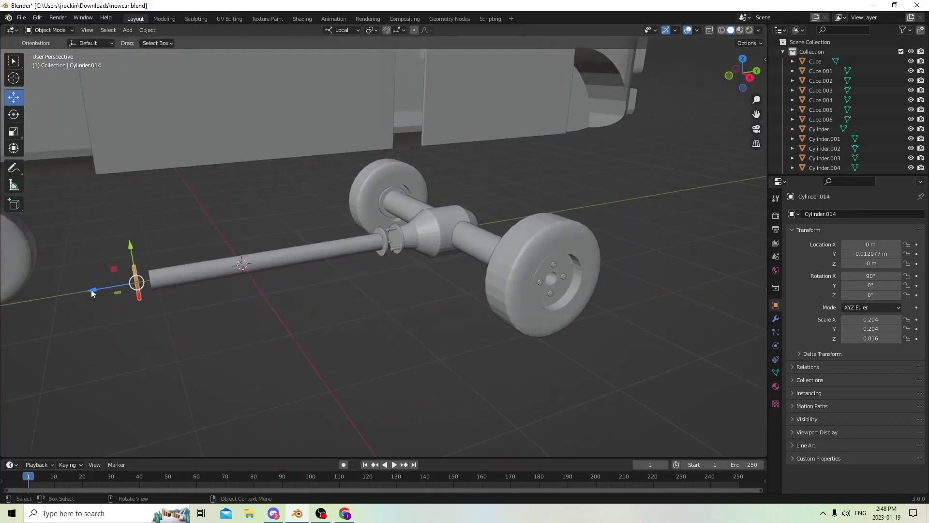
pyautogui.moveTo(92, 290); pyautogui.dragTo(106, 285)
pyautogui.scroll(4, 106, 285)
# Join both flange discs with the drive shaft into one object
pyautogui.moveTo(106, 285); pyautogui.dragTo(329, 252, button='middle')
pyautogui.keyDown('shift'); pyautogui.click(392, 253); pyautogui.keyUp('shift')
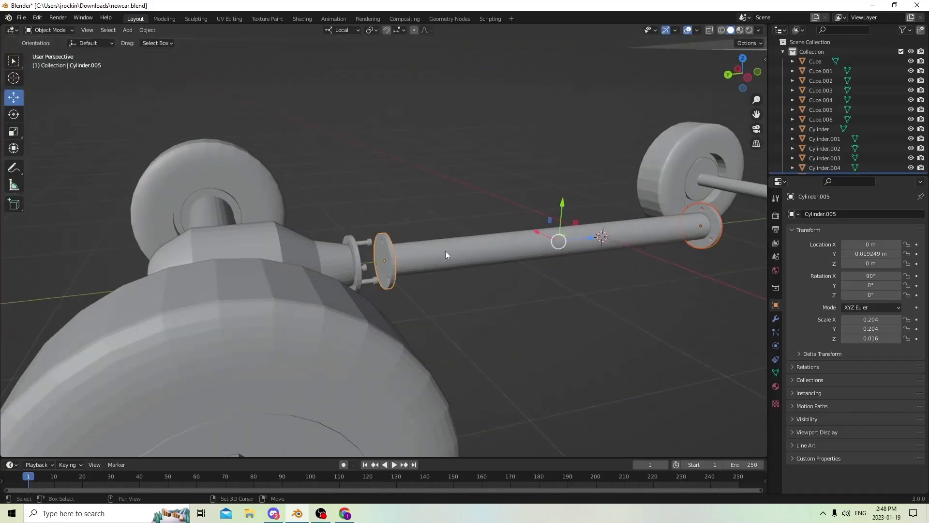
pyautogui.keyDown('shift'); pyautogui.click(447, 250); pyautogui.keyUp('shift')
pyautogui.hotkey('ctrl', 'j')
# Move the joined drive shaft -0.002106 m along local Z so its flange meets the rear housing's flange
pyautogui.moveTo(448, 250); pyautogui.dragTo(552, 269, button='middle')
pyautogui.moveTo(589, 263); pyautogui.dragTo(555, 255)
pyautogui.scroll(2, 520, 251)
pyautogui.scroll(2, 520, 252)
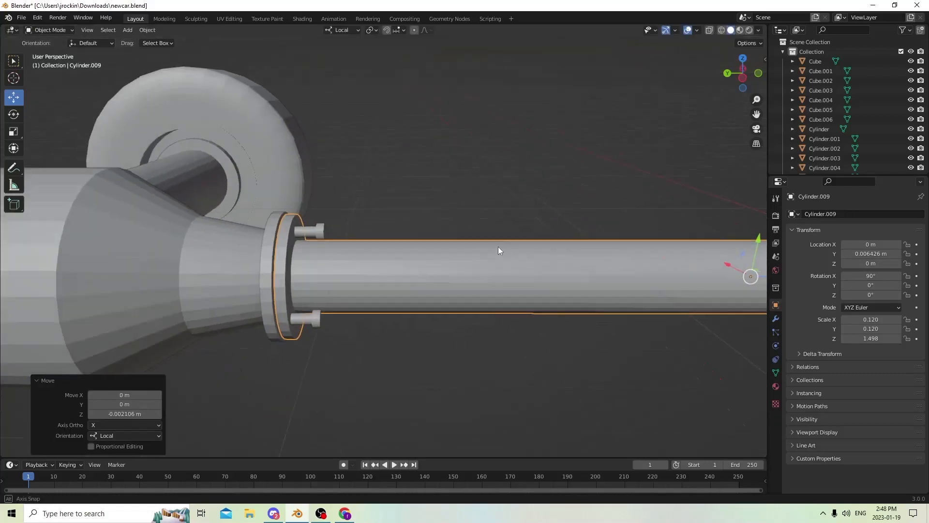
# Select only the flange bolts and move them 0.000638 m along local Z through both flanges toward the rear housing
pyautogui.moveTo(499, 250); pyautogui.dragTo(312, 205, button='middle')
pyautogui.click(307, 260)
pyautogui.click(312, 219)
pyautogui.moveTo(297, 257); pyautogui.dragTo(289, 241, button='middle')
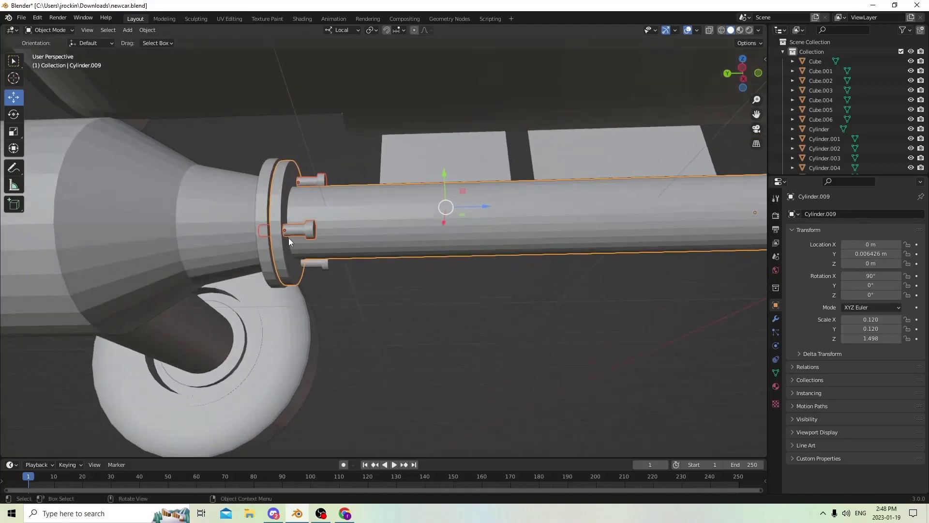
pyautogui.click(312, 266)
pyautogui.keyDown('shift'); pyautogui.click(298, 231); pyautogui.keyUp('shift')
pyautogui.keyDown('shift'); pyautogui.click(310, 182); pyautogui.keyUp('shift')
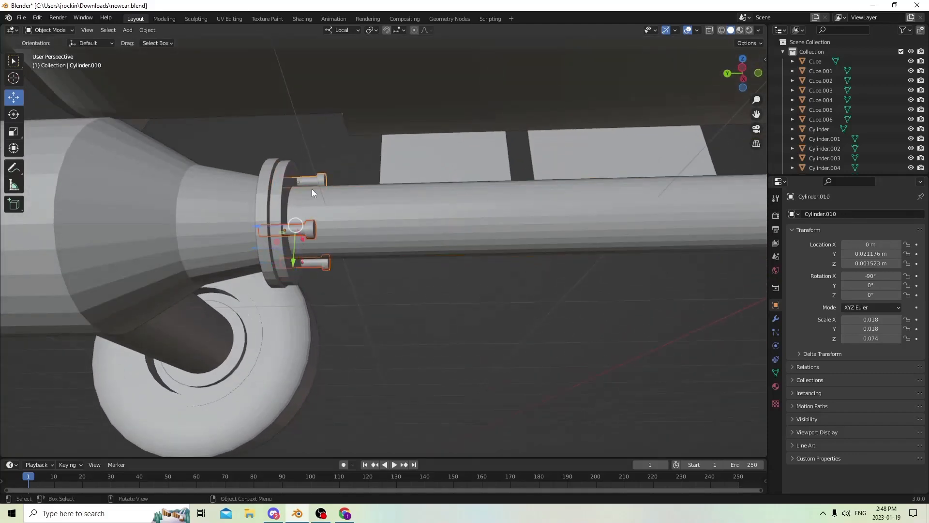
pyautogui.moveTo(311, 189); pyautogui.dragTo(316, 242, button='middle')
pyautogui.press('g')
pyautogui.press('z')
pyautogui.press('z')
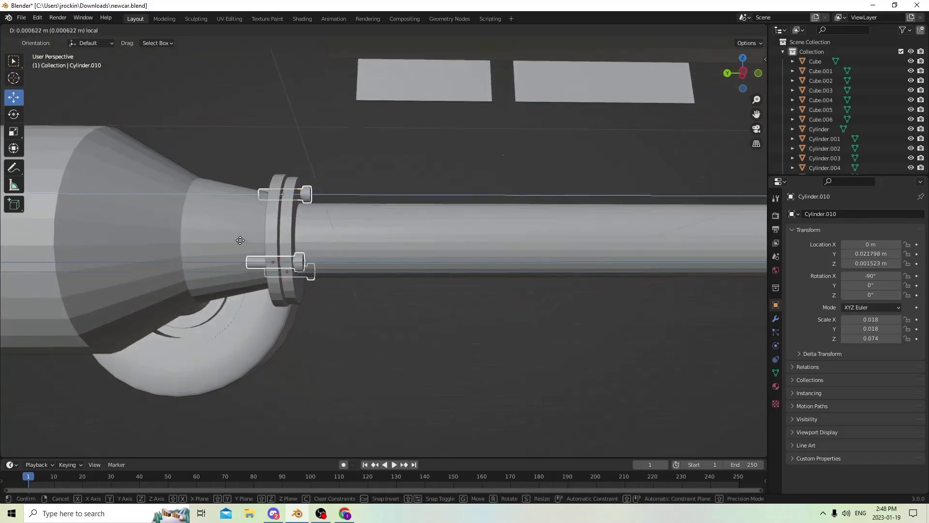
pyautogui.click(240, 240)
# Shorten the flange bolts by scaling them along local Z by 0.649
pyautogui.moveTo(239, 240); pyautogui.dragTo(244, 266, button='middle')
pyautogui.click(17, 132)
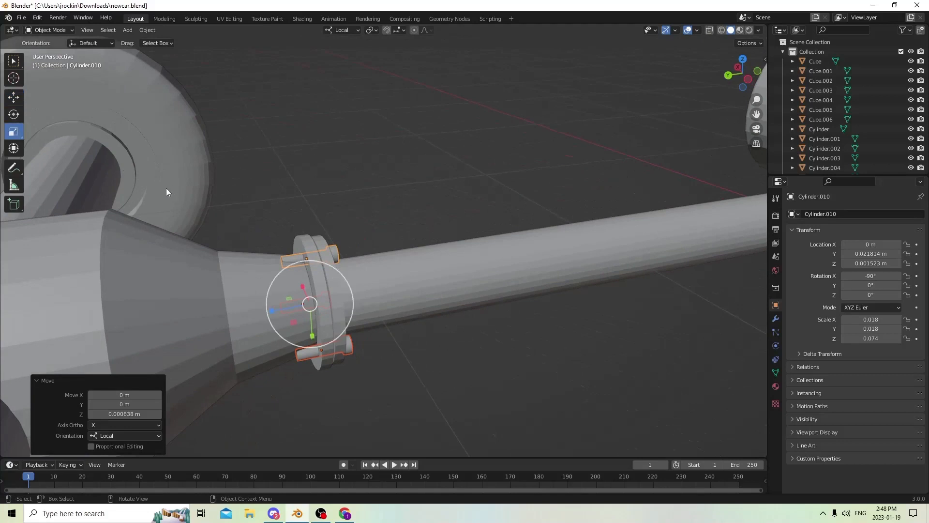
pyautogui.moveTo(167, 188); pyautogui.dragTo(233, 301, button='middle')
pyautogui.moveTo(250, 304); pyautogui.dragTo(265, 305)
pyautogui.moveTo(251, 293)
pyautogui.mouseDown(button='middle')
pyautogui.moveTo(278, 281)
pyautogui.moveTo(254, 291)
pyautogui.mouseUp(button='middle')
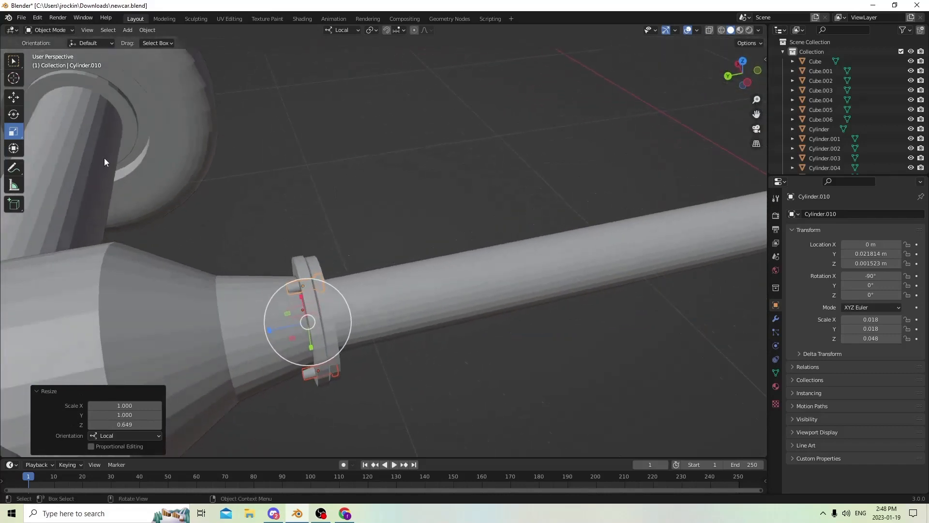
# Move the shortened flange bolts -0.000248 m along local Z to centre them in the two flanges
pyautogui.click(22, 100)
pyautogui.moveTo(177, 166); pyautogui.dragTo(216, 240, button='middle')
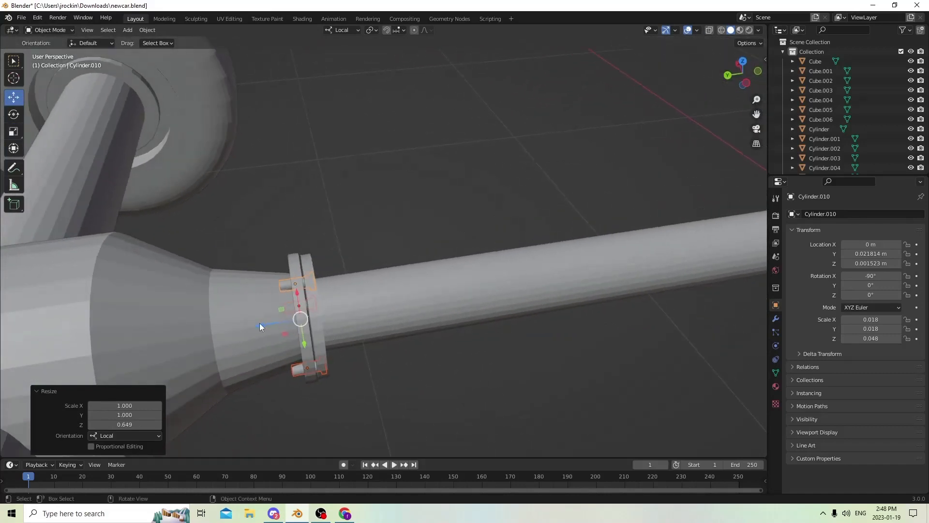
pyautogui.moveTo(260, 324); pyautogui.dragTo(270, 327)
pyautogui.moveTo(270, 328); pyautogui.dragTo(364, 295, button='middle')
pyautogui.moveTo(351, 304); pyautogui.dragTo(399, 288, button='middle')
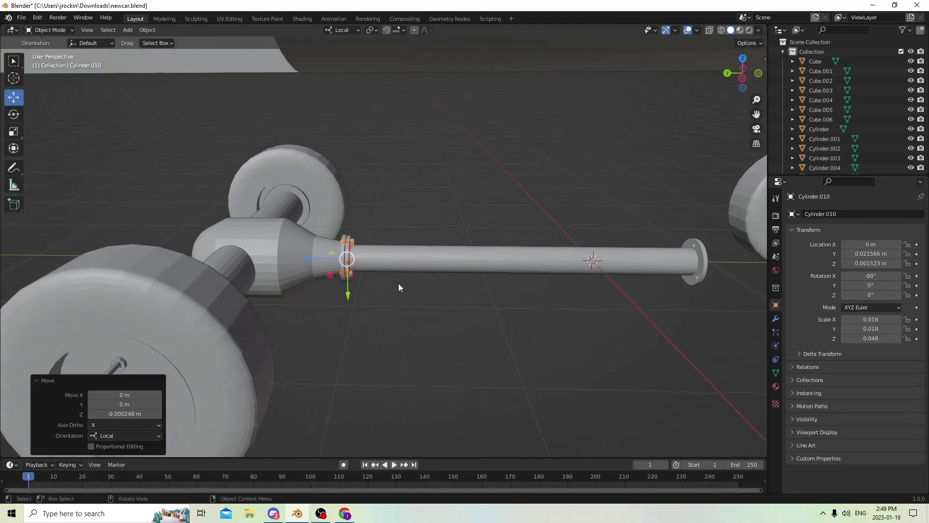
# Show material colours in the viewport and give the rear axle housing a new material with a near-black base colour
pyautogui.click(740, 30)
pyautogui.scroll(-3, 571, 146)
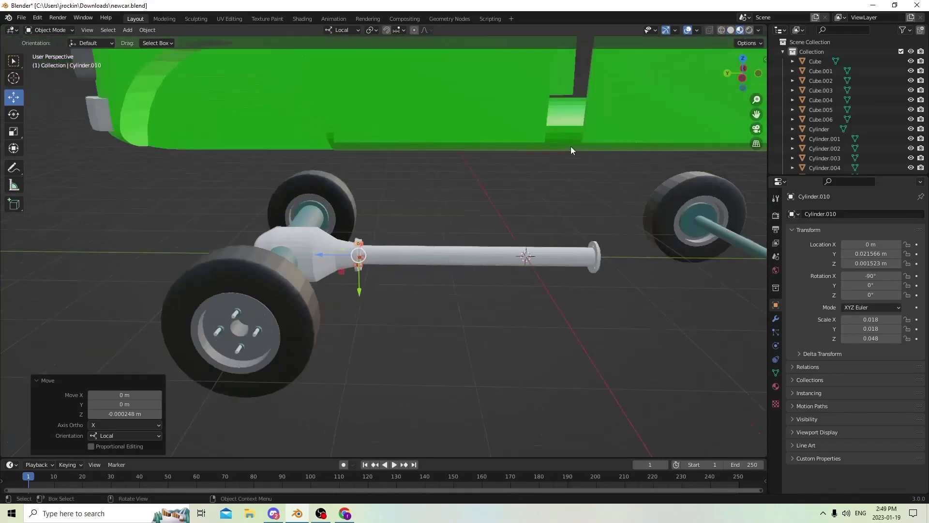
pyautogui.moveTo(571, 146)
pyautogui.mouseDown(button='middle')
pyautogui.moveTo(529, 146)
pyautogui.moveTo(553, 152)
pyautogui.moveTo(490, 185)
pyautogui.moveTo(523, 186)
pyautogui.moveTo(405, 196)
pyautogui.mouseUp(button='middle')
pyautogui.scroll(3, 552, 152)
pyautogui.click(265, 230)
pyautogui.moveTo(266, 230); pyautogui.dragTo(289, 224, button='middle')
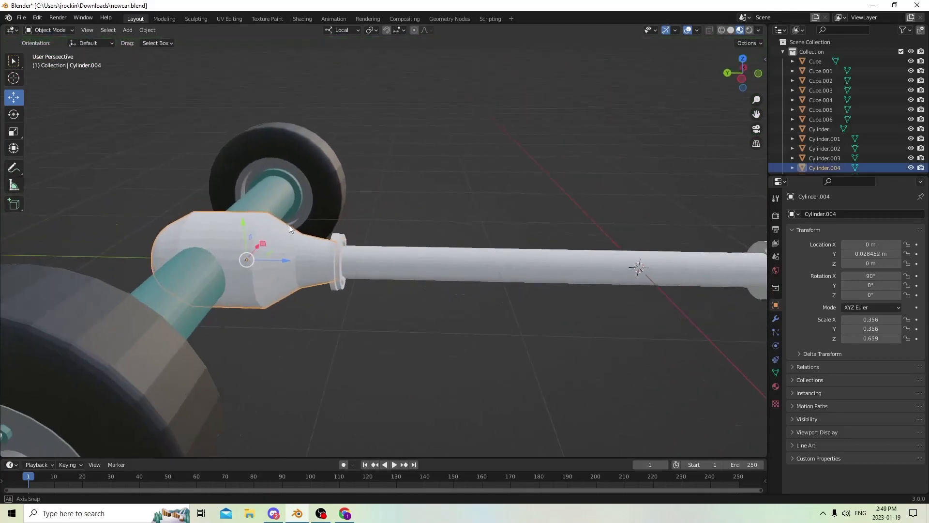
pyautogui.click(776, 385)
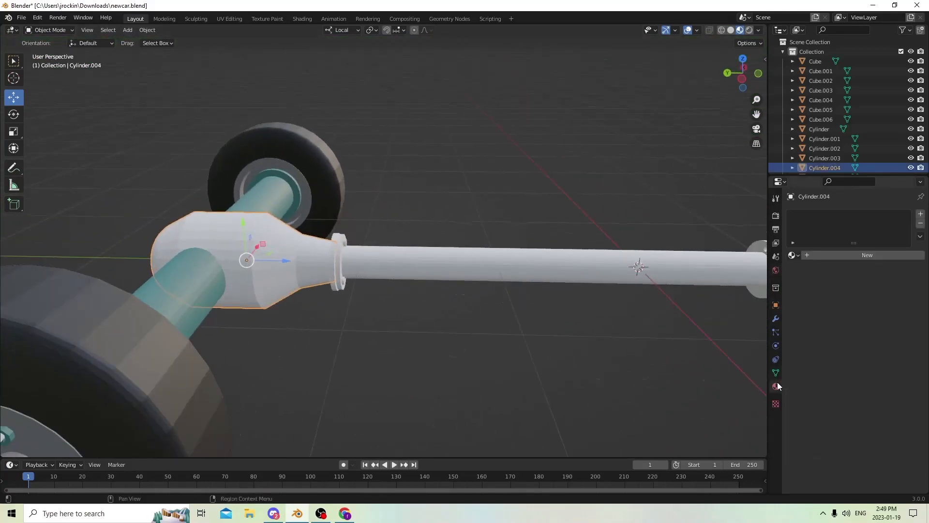
pyautogui.click(884, 255)
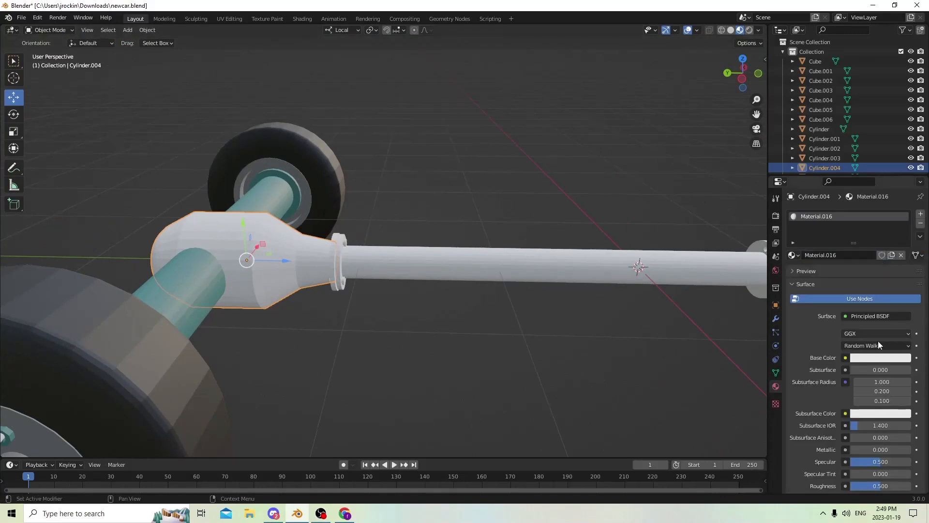
pyautogui.click(881, 358)
pyautogui.moveTo(903, 225); pyautogui.dragTo(903, 284)
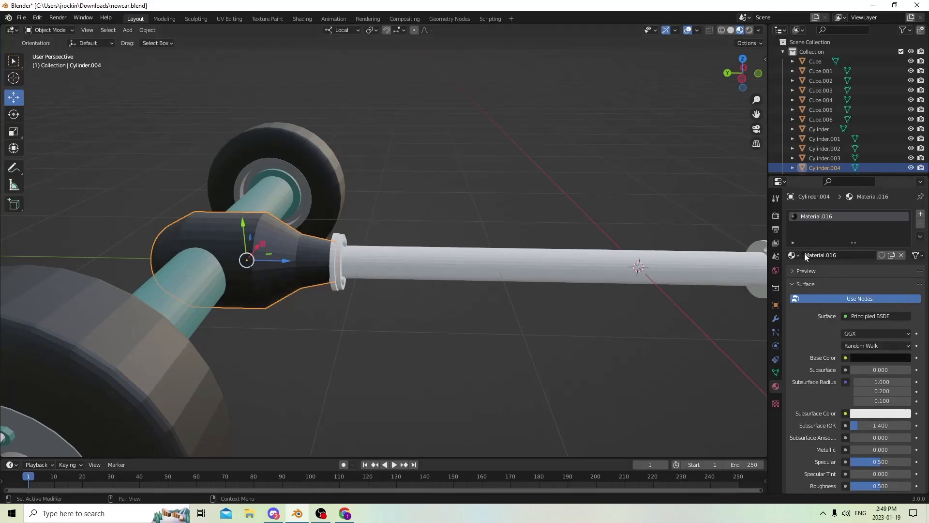
# Give the flanged drive shaft a new material with a dark grey base colour
pyautogui.moveTo(761, 275); pyautogui.dragTo(437, 259, button='middle')
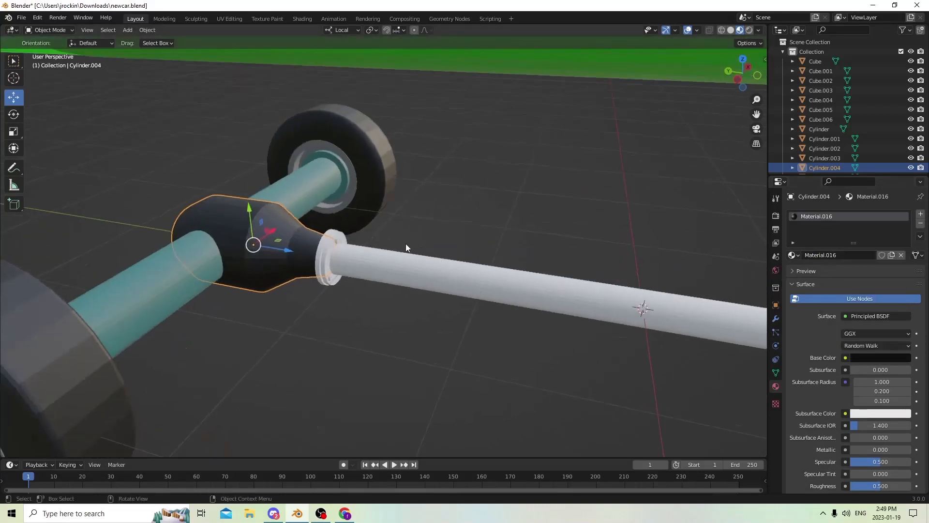
pyautogui.click(321, 246)
pyautogui.moveTo(321, 245); pyautogui.dragTo(463, 254, button='middle')
pyautogui.click(319, 267)
pyautogui.click(341, 256)
pyautogui.click(829, 255)
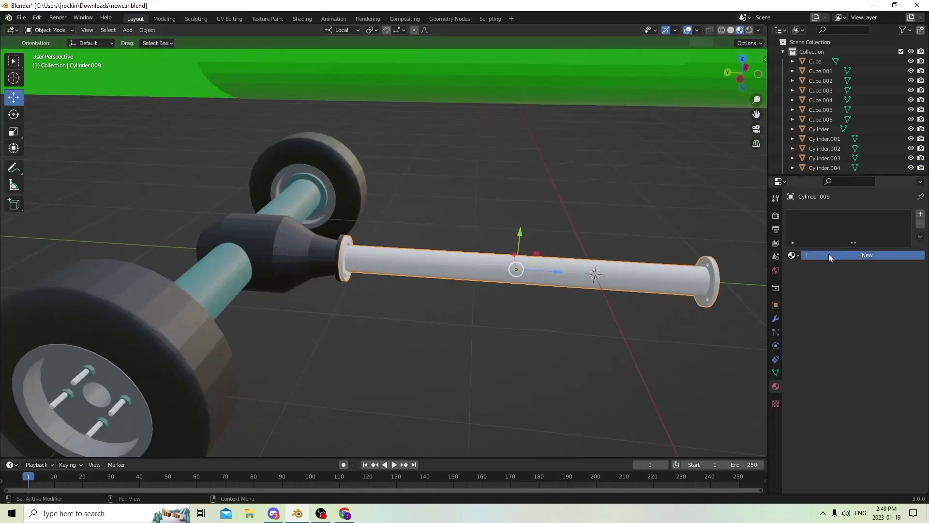
pyautogui.click(864, 357)
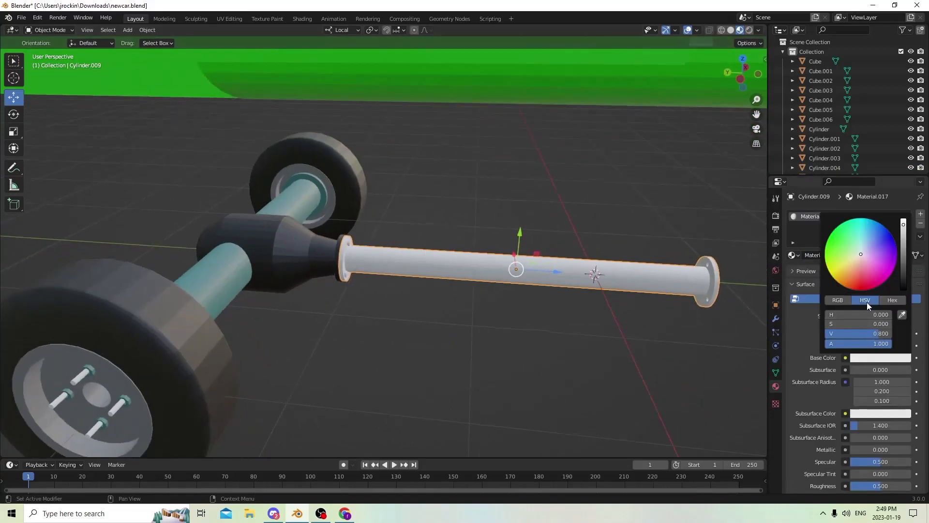
pyautogui.moveTo(906, 238); pyautogui.dragTo(904, 273)
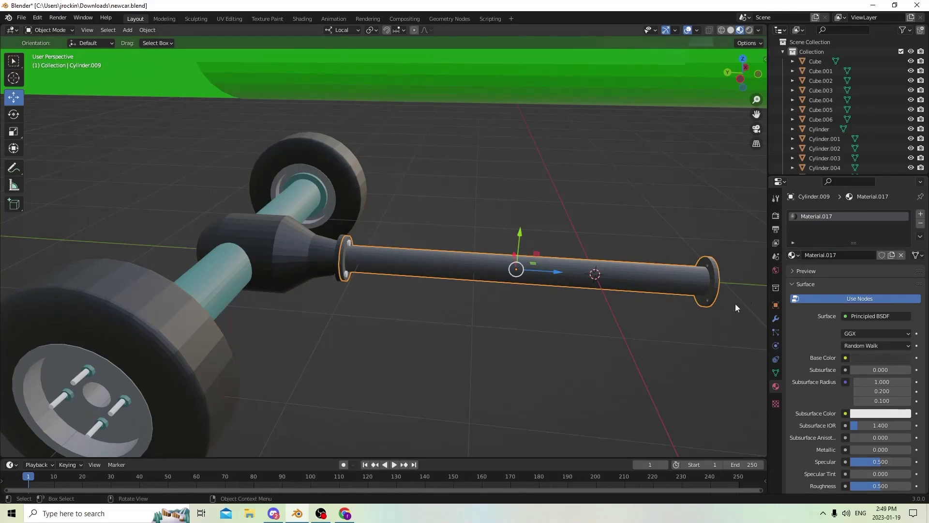
pyautogui.press('Tab')
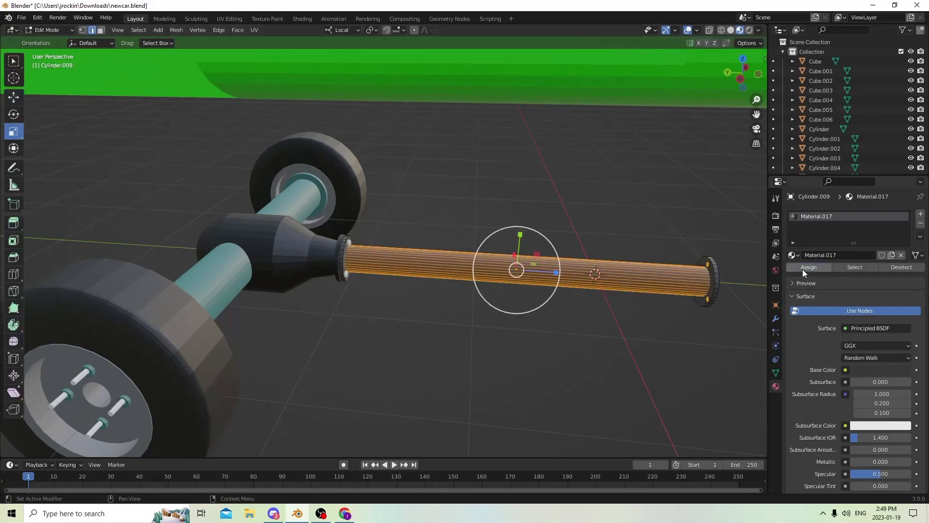
pyautogui.click(731, 326)
pyautogui.moveTo(731, 327); pyautogui.dragTo(663, 318, button='middle')
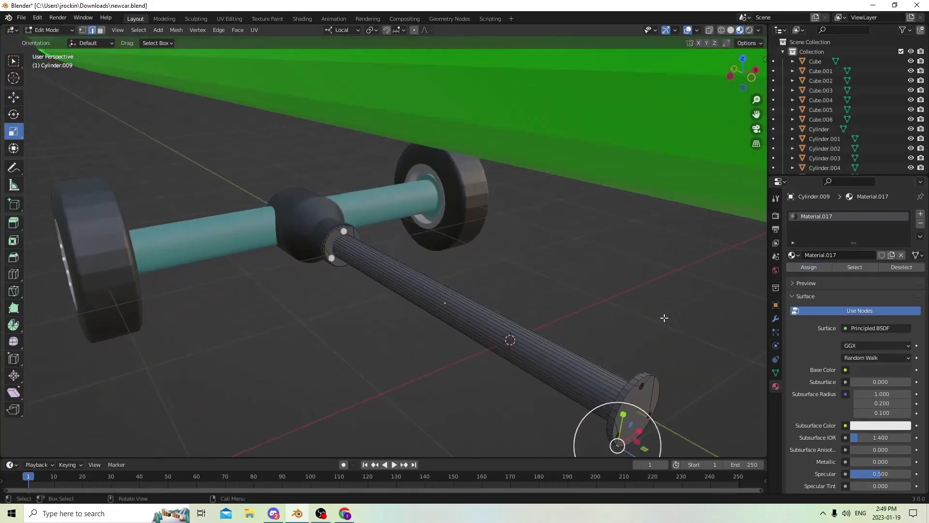
pyautogui.press('Tab')
# Delete the object made of four white pins sticking through the rear wheel's lug nuts
pyautogui.scroll(-3, 645, 271)
pyautogui.moveTo(646, 270); pyautogui.dragTo(305, 240, button='middle')
pyautogui.scroll(3, 640, 260)
pyautogui.moveTo(450, 236); pyautogui.dragTo(514, 261, button='middle')
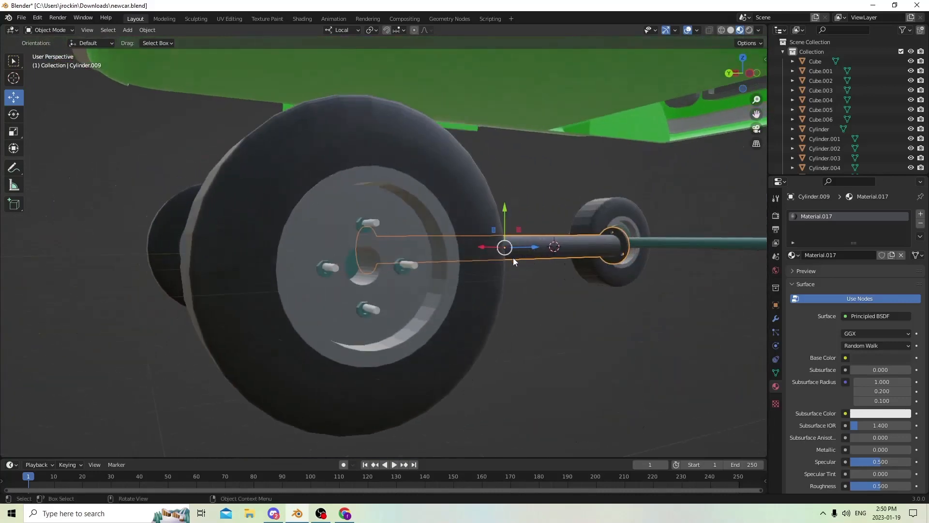
pyautogui.click(334, 267)
pyautogui.moveTo(333, 267)
pyautogui.mouseDown(button='middle')
pyautogui.moveTo(301, 275)
pyautogui.moveTo(320, 255)
pyautogui.mouseUp(button='middle')
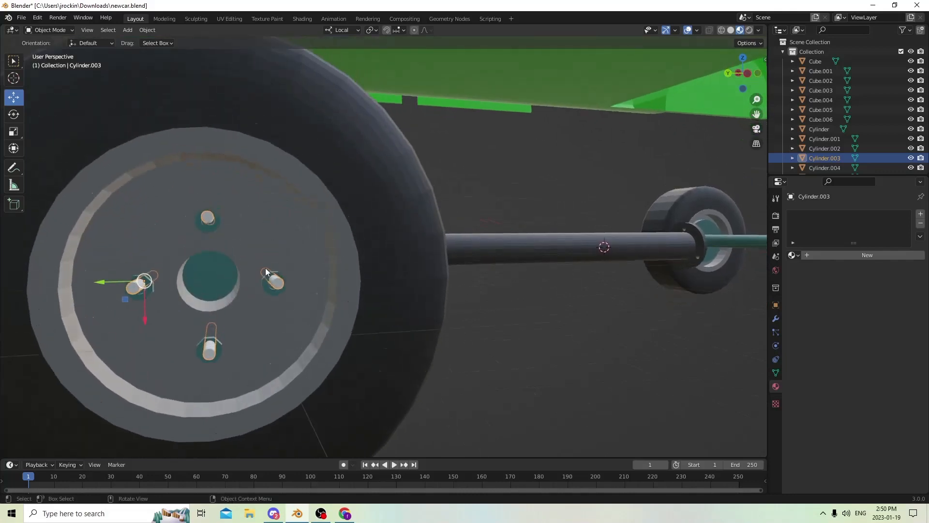
pyautogui.click(269, 275)
pyautogui.click(274, 276)
pyautogui.moveTo(274, 276)
pyautogui.mouseDown(button='middle')
pyautogui.moveTo(278, 266)
pyautogui.moveTo(294, 277)
pyautogui.moveTo(288, 272)
pyautogui.mouseUp(button='middle')
pyautogui.press('Tab')
pyautogui.press('Tab')
pyautogui.scroll(3, 289, 273)
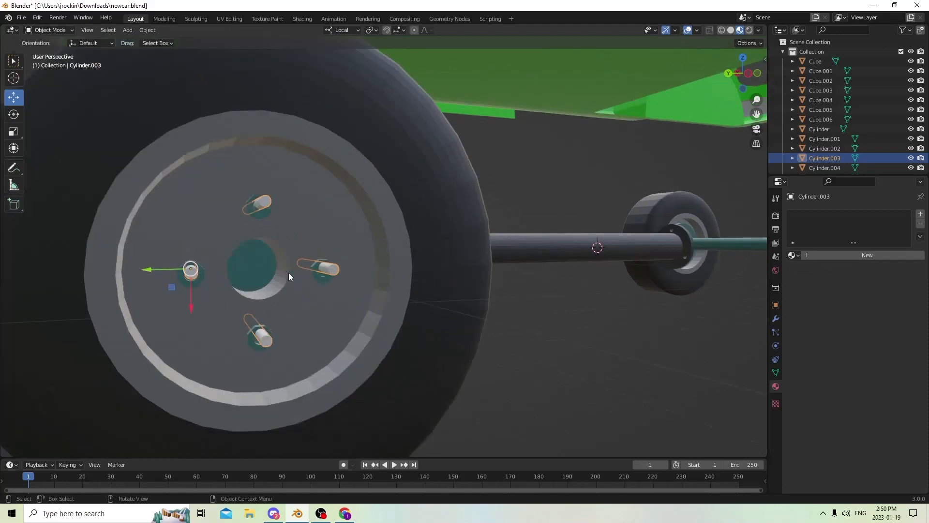
pyautogui.press('Delete')
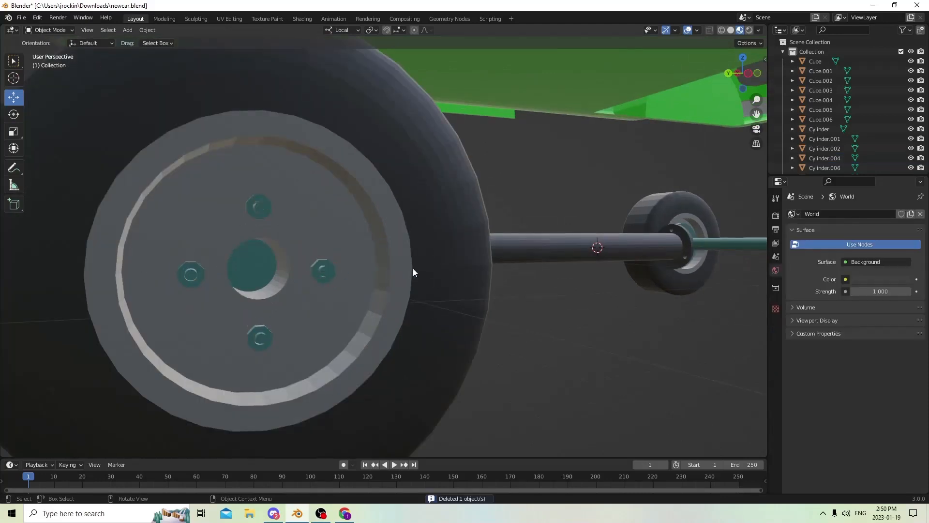
# Examine the rear housing, drive shaft, front axle and car body from several angles
pyautogui.moveTo(397, 270); pyautogui.dragTo(588, 264, button='middle')
pyautogui.moveTo(757, 121); pyautogui.dragTo(338, 284, button='middle')
pyautogui.click(367, 287)
pyautogui.click(149, 281)
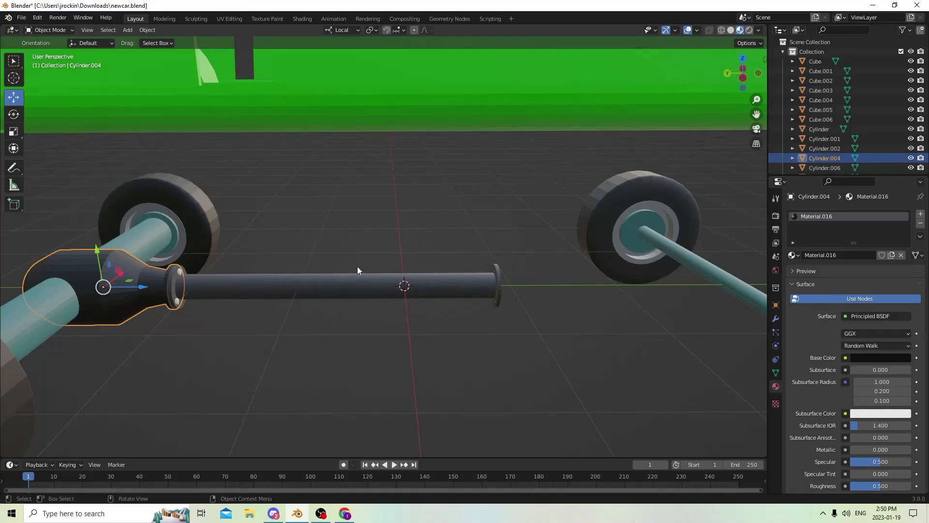
pyautogui.moveTo(346, 270); pyautogui.dragTo(284, 288, button='middle')
pyautogui.scroll(1, 378, 285)
pyautogui.scroll(-2, 336, 294)
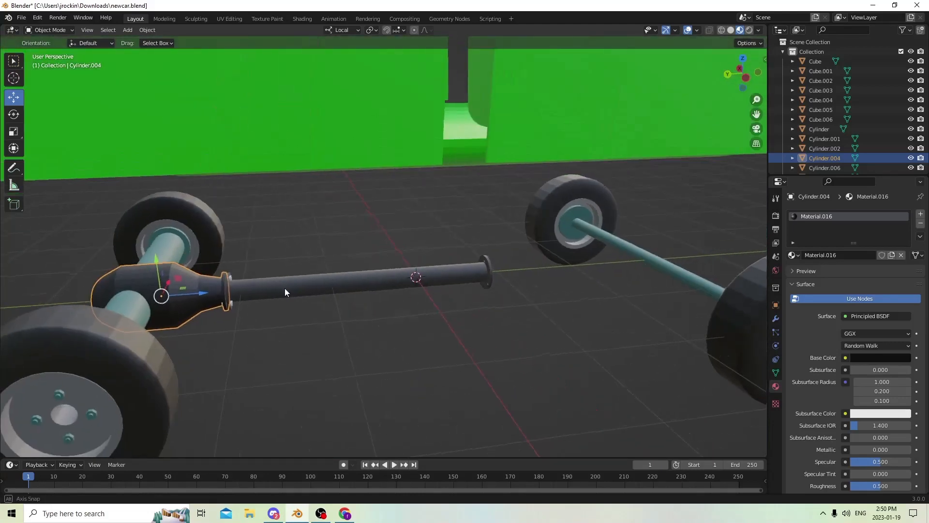
pyautogui.scroll(1, 285, 289)
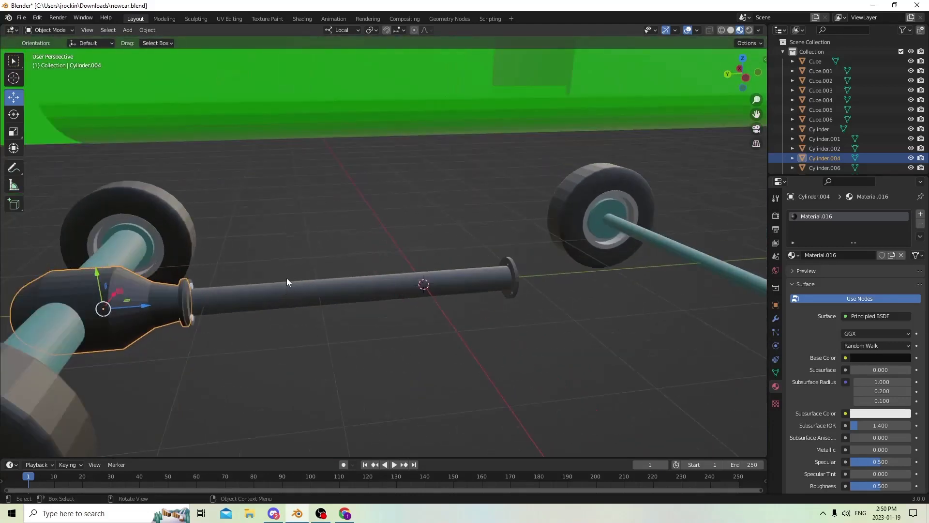
pyautogui.moveTo(312, 288); pyautogui.dragTo(230, 320, button='middle')
pyautogui.scroll(-2, 231, 283)
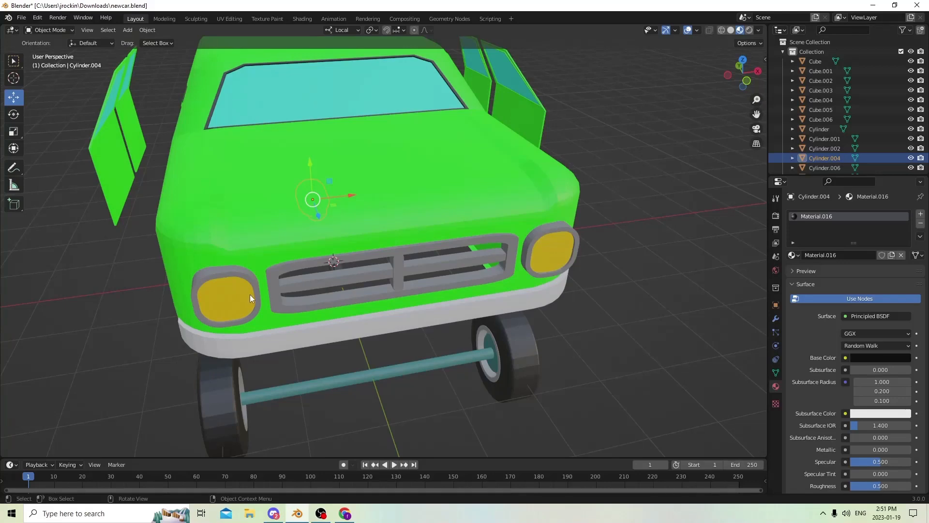
pyautogui.scroll(-3, 250, 295)
pyautogui.moveTo(261, 297); pyautogui.dragTo(397, 289, button='middle')
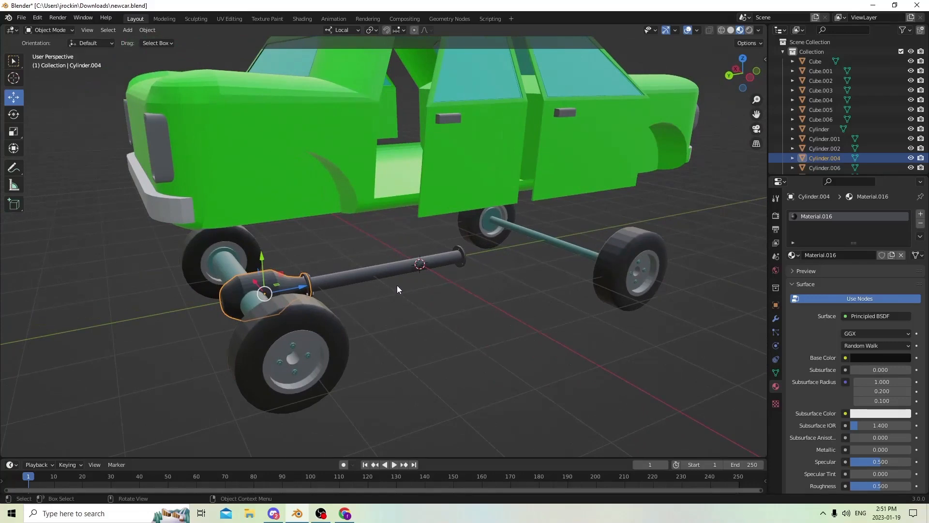